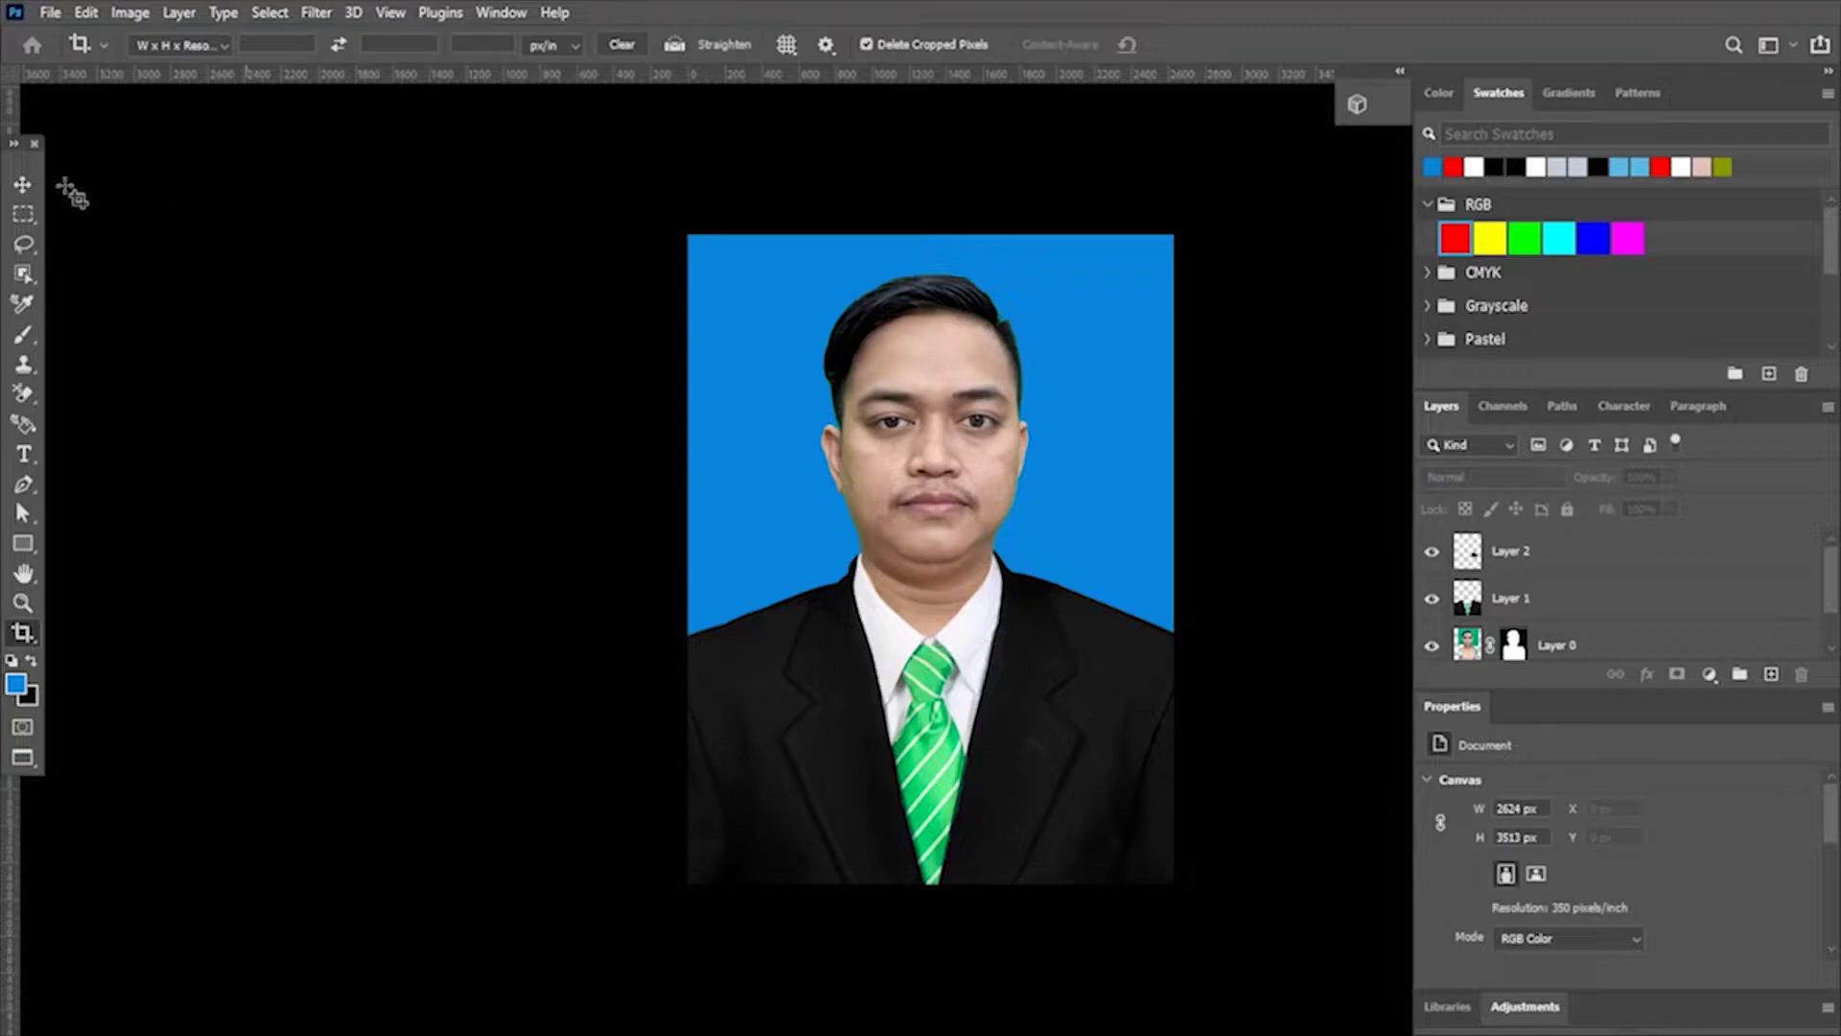
Open the raw portrait OJE00401.JPG in Photoshop by dragging it in from File Explorer
left_click(29, 183)
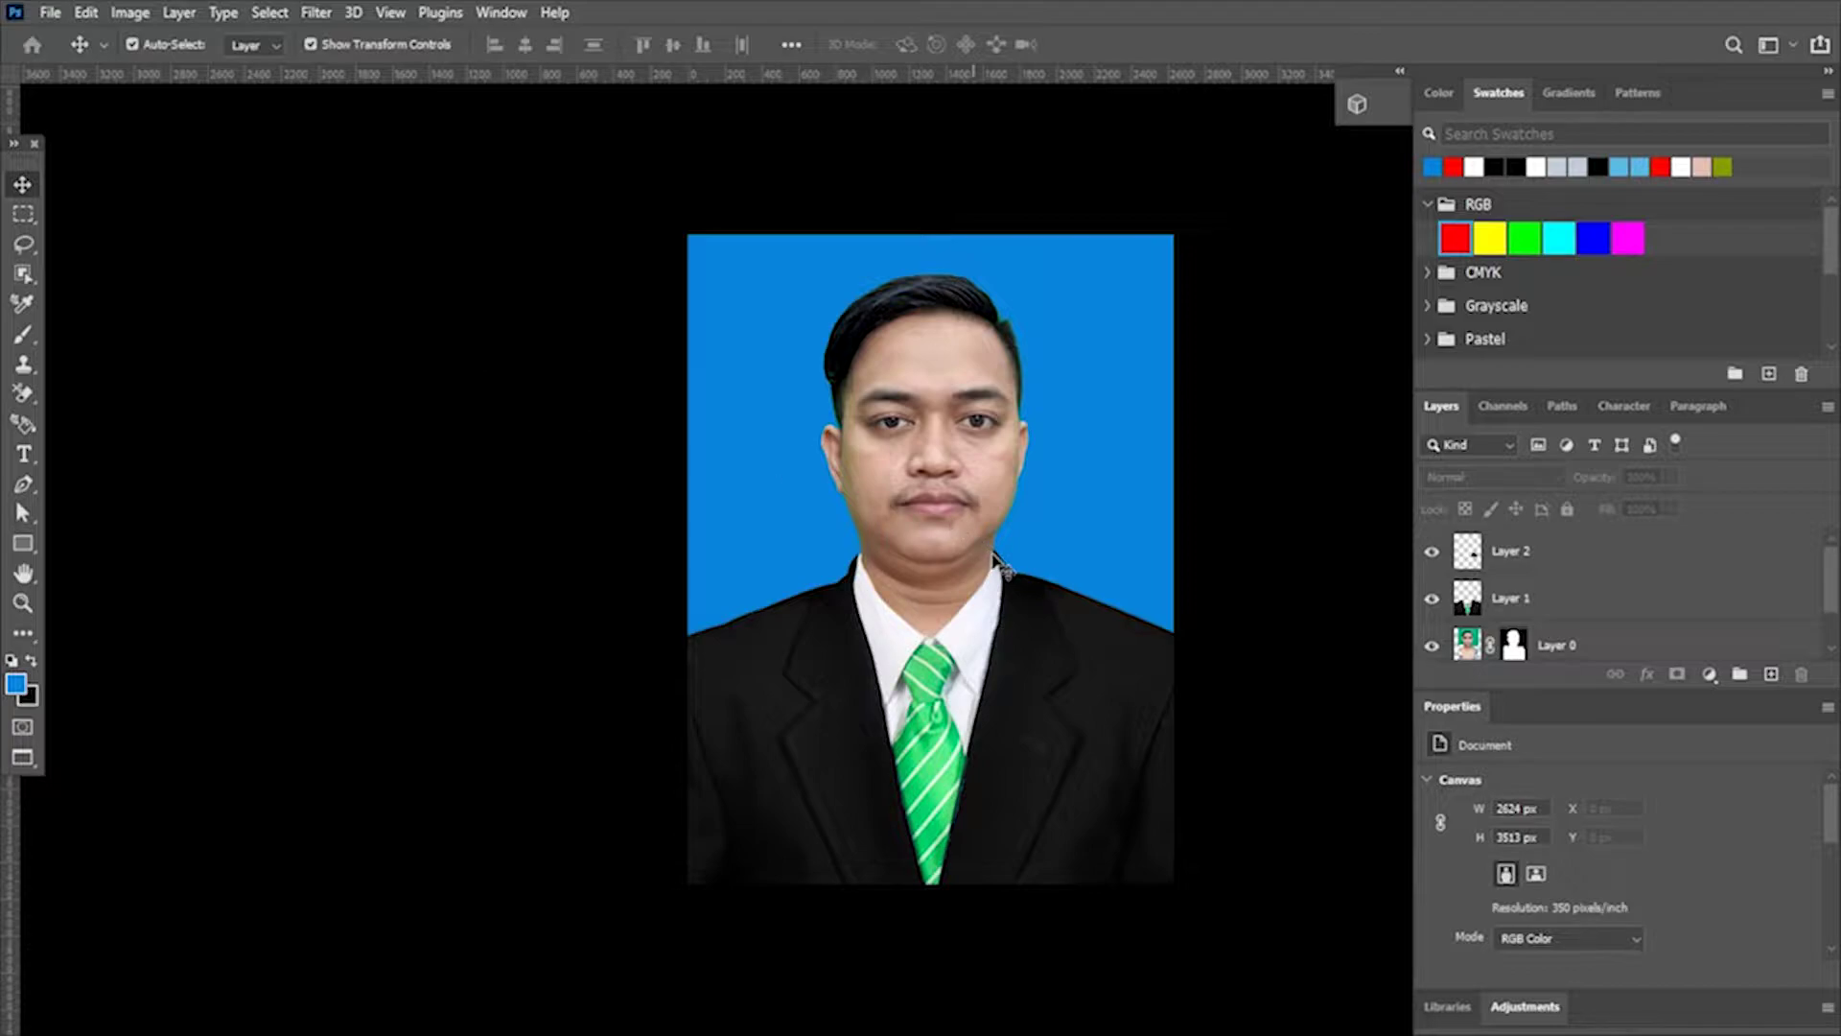
scroll(1002, 566, "down", 2)
scroll(1003, 573, "down", 1)
scroll(1005, 580, "down", 2)
scroll(1007, 587, "down", 2)
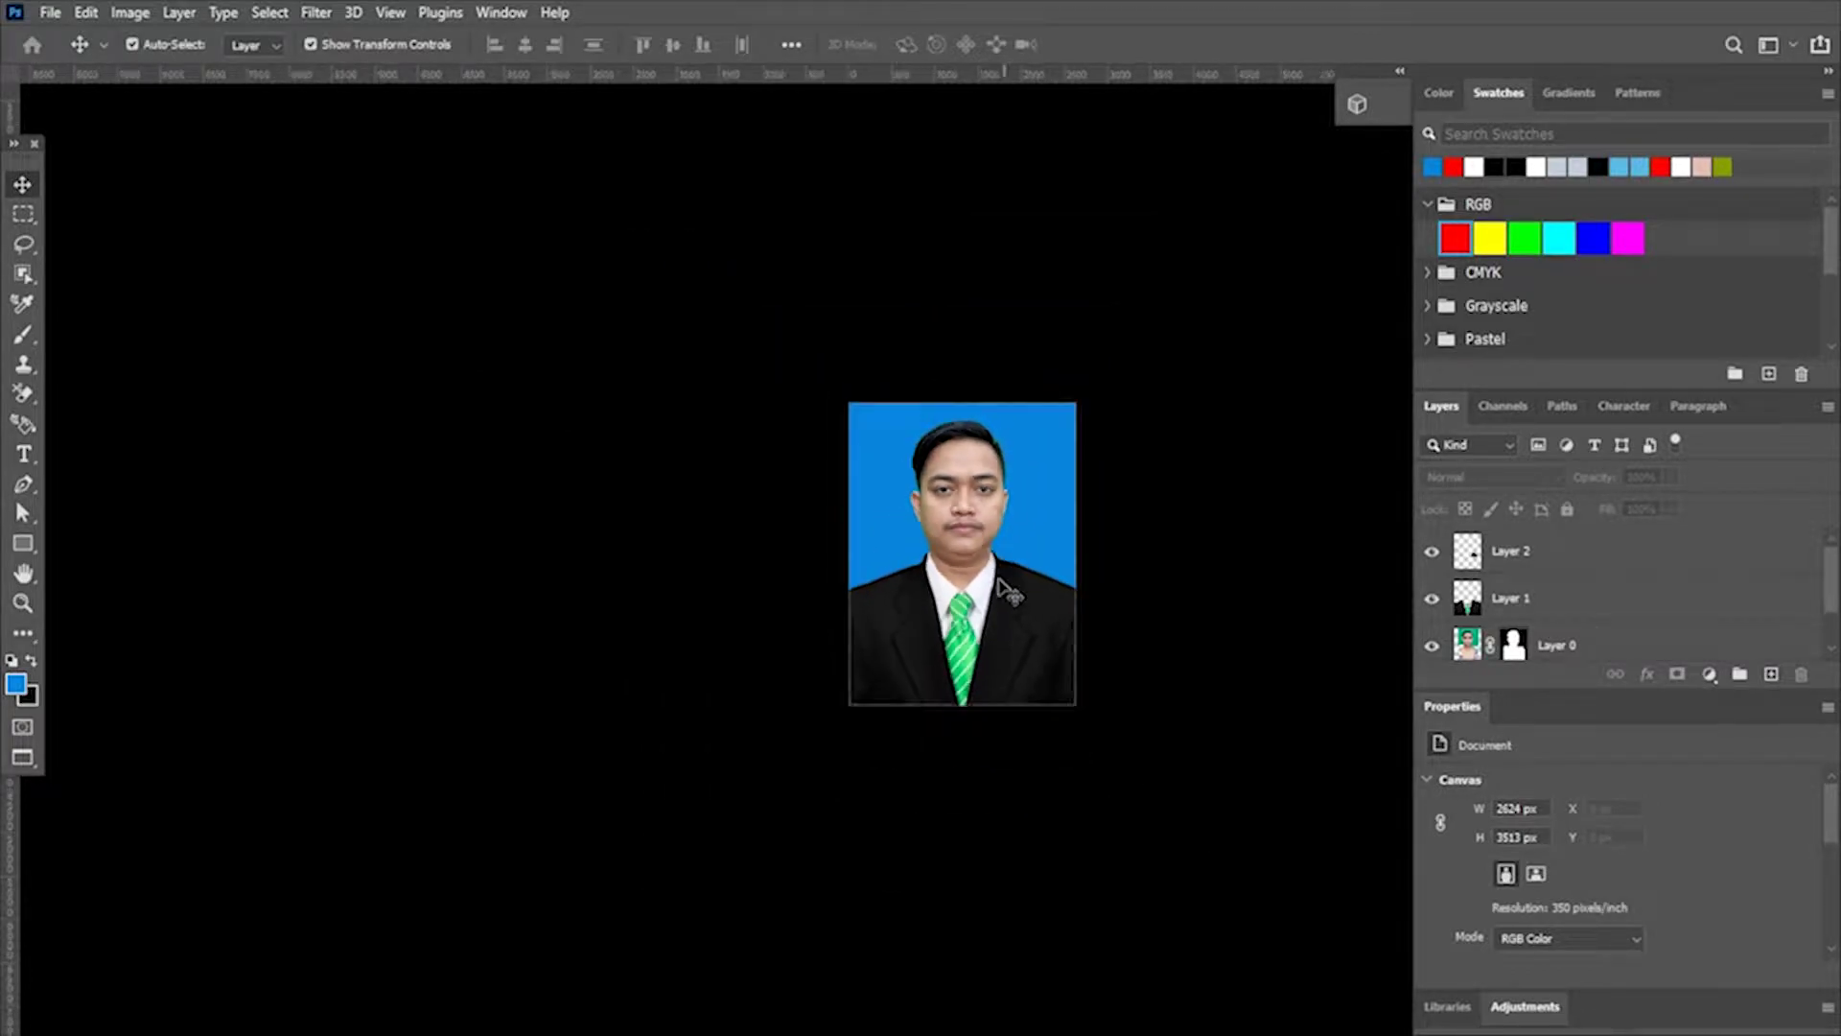
scroll(1002, 613, "up", 1)
scroll(1001, 614, "up", 2)
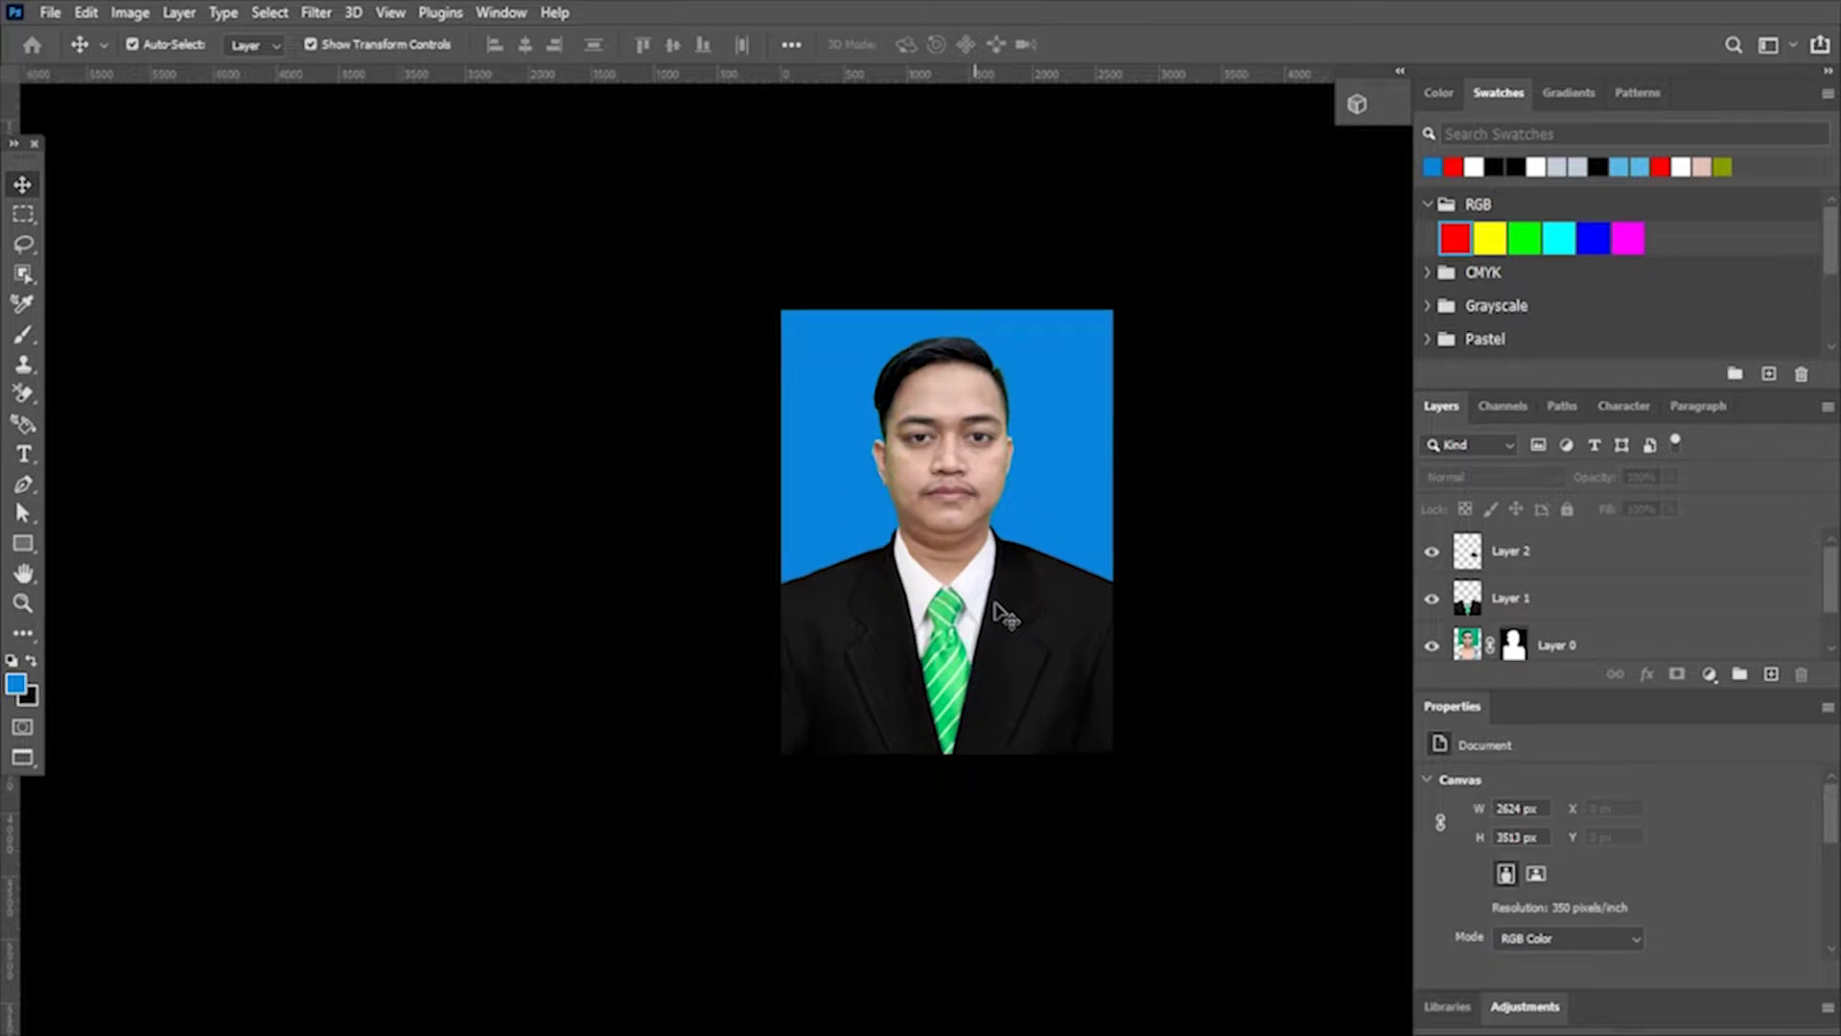
scroll(1000, 614, "up", 1)
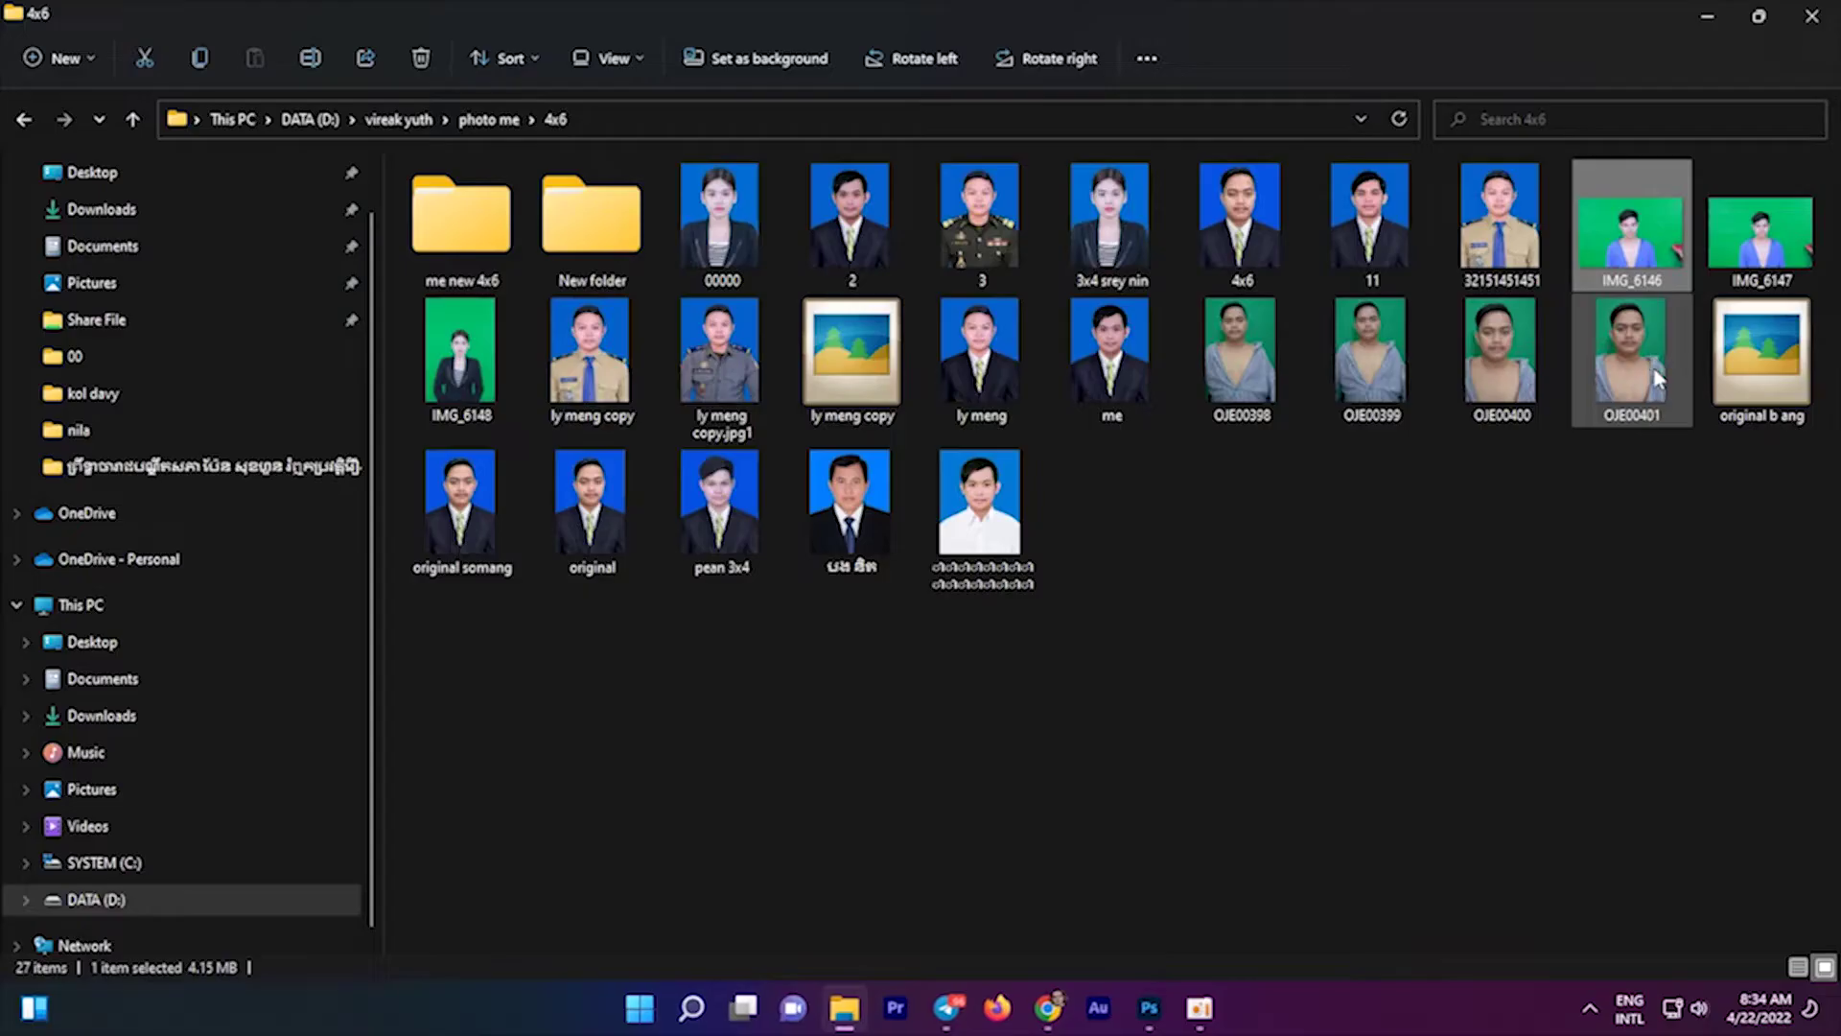
mouse_move(1631, 328)
left_mouse_down()
mouse_move(1411, 648)
mouse_move(1033, 499)
left_mouse_up()
key("alt+Tab")
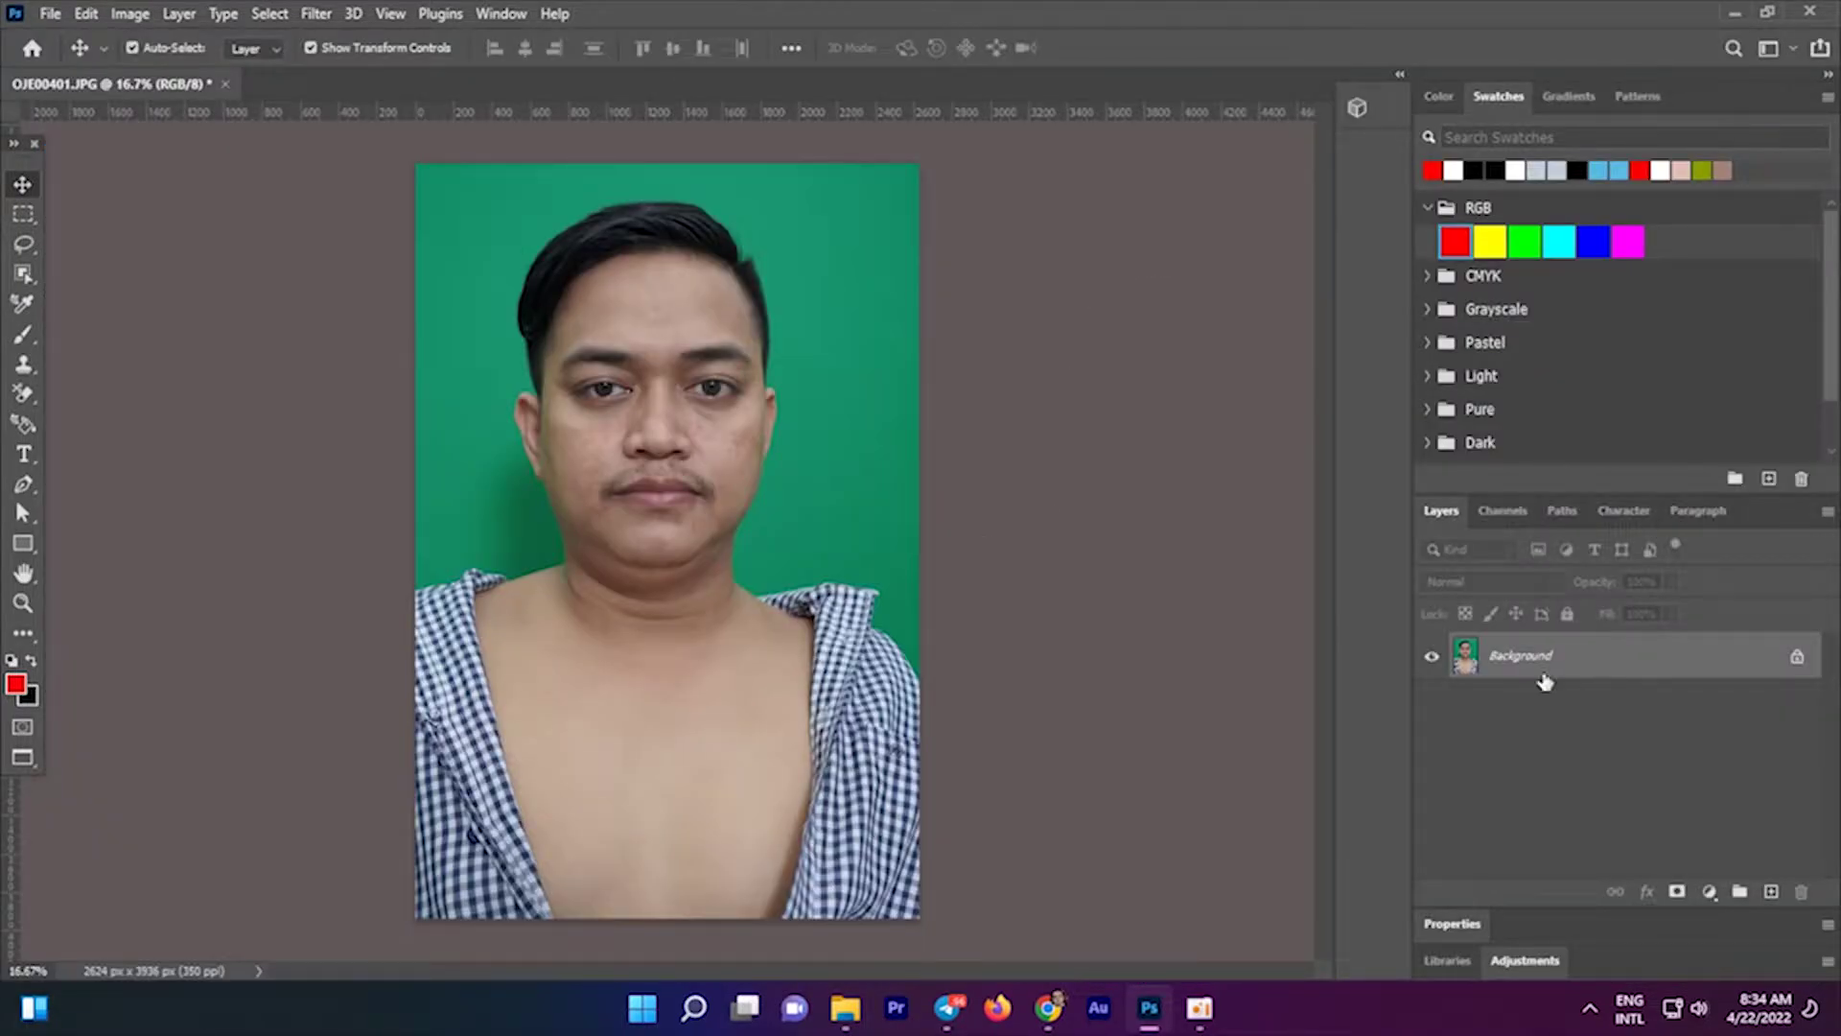
Unlock the Background layer as Layer 0 and zoom in on the face
double_click(1525, 656)
key("Return")
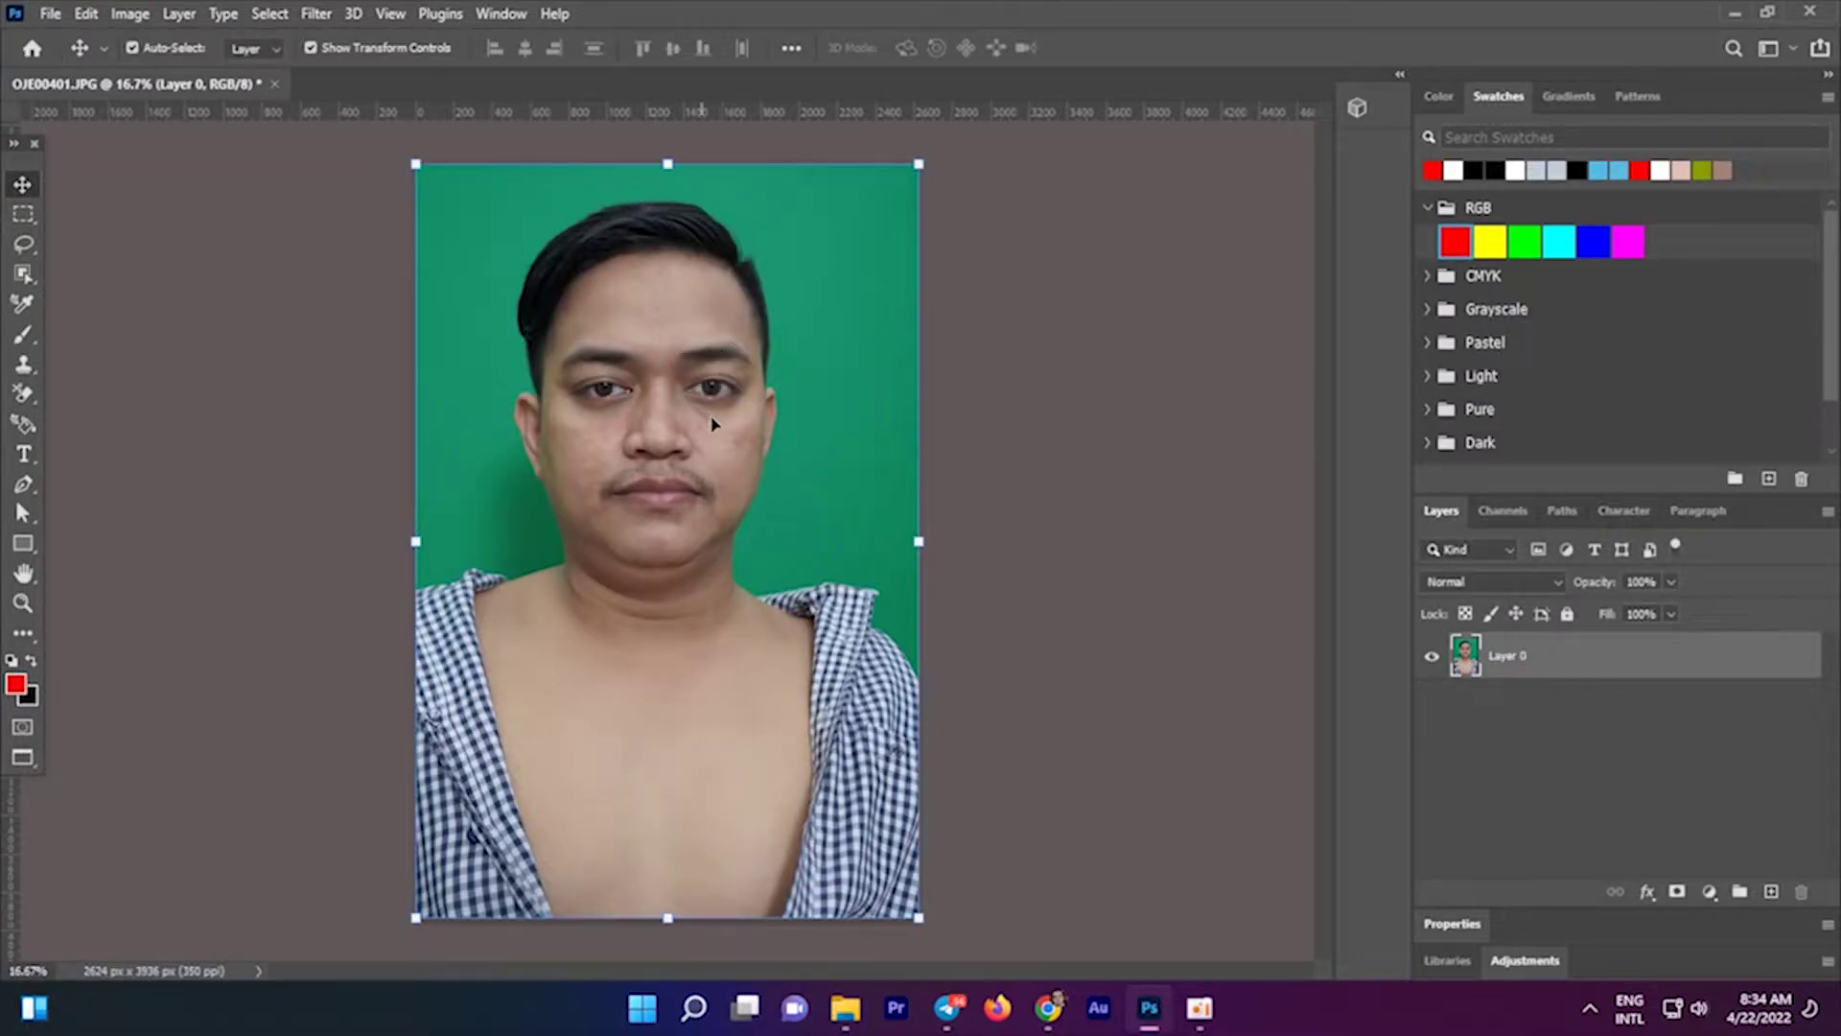
scroll(597, 297, "up", 3)
scroll(875, 707, "up", 4)
scroll(872, 692, "up", 3)
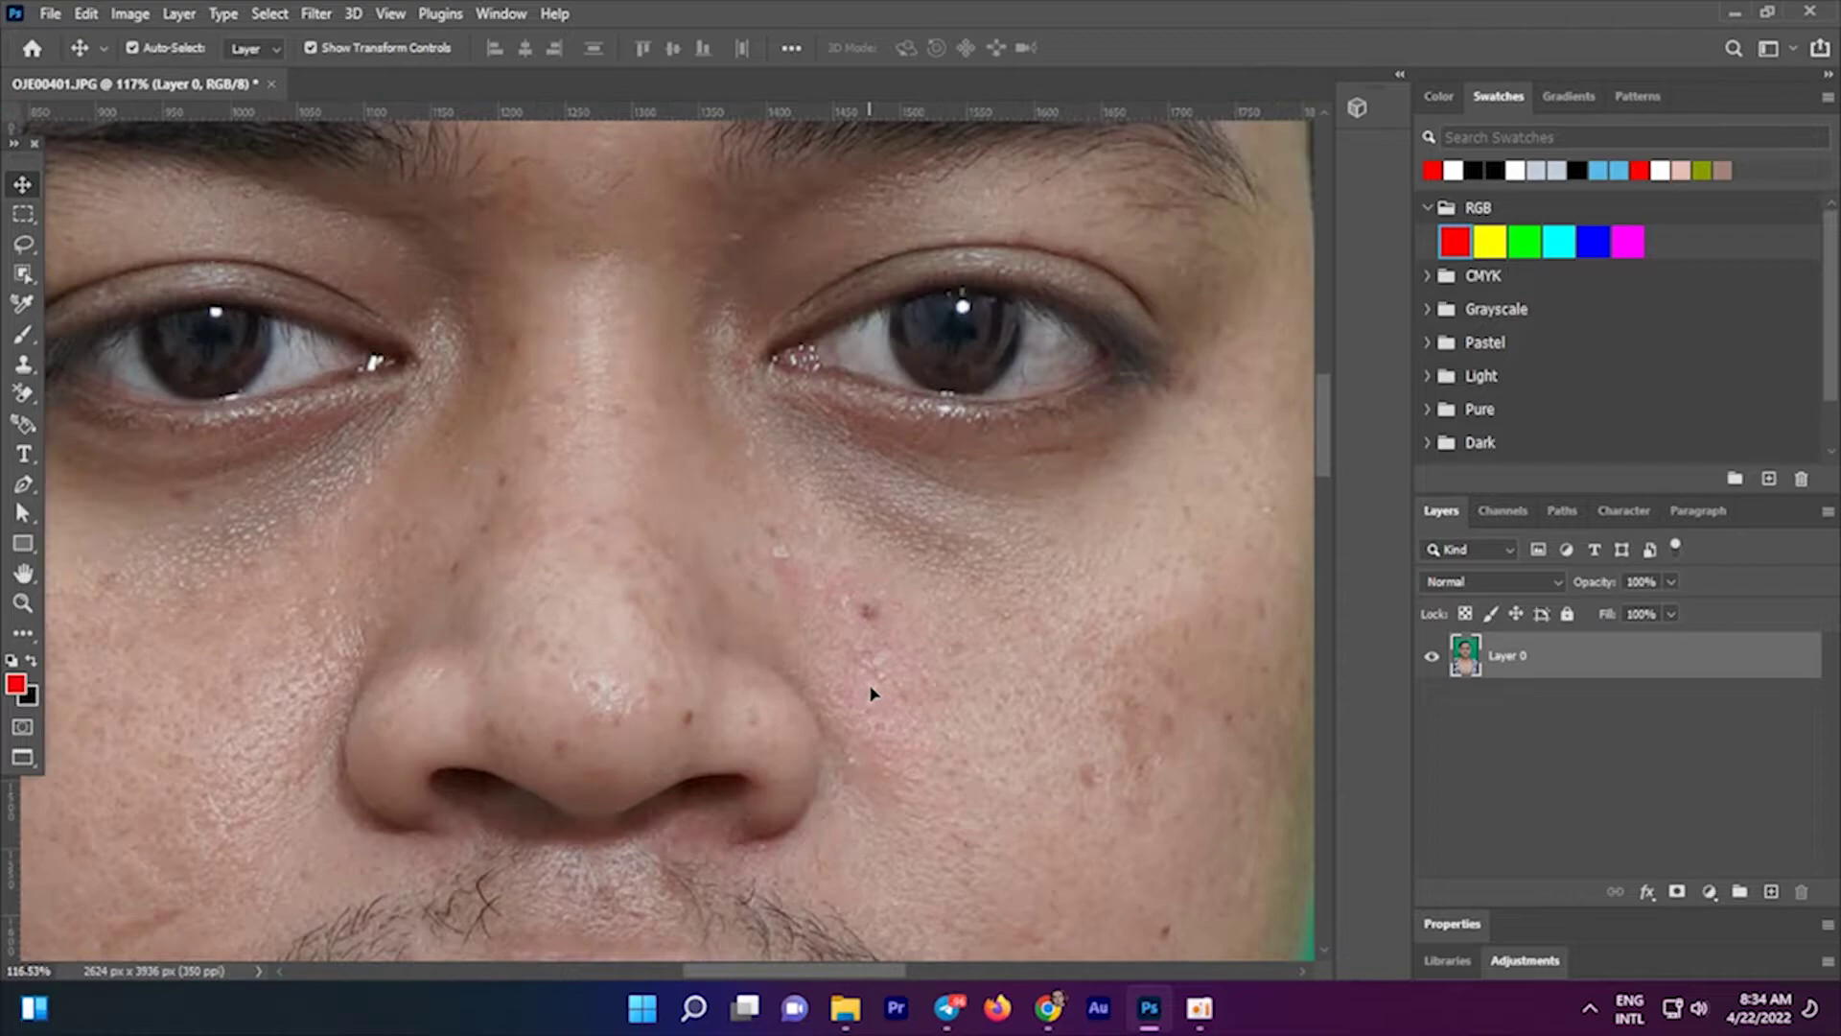
Choose the Clone Stamp tool and sample clean skin as the clone source
left_click(19, 360)
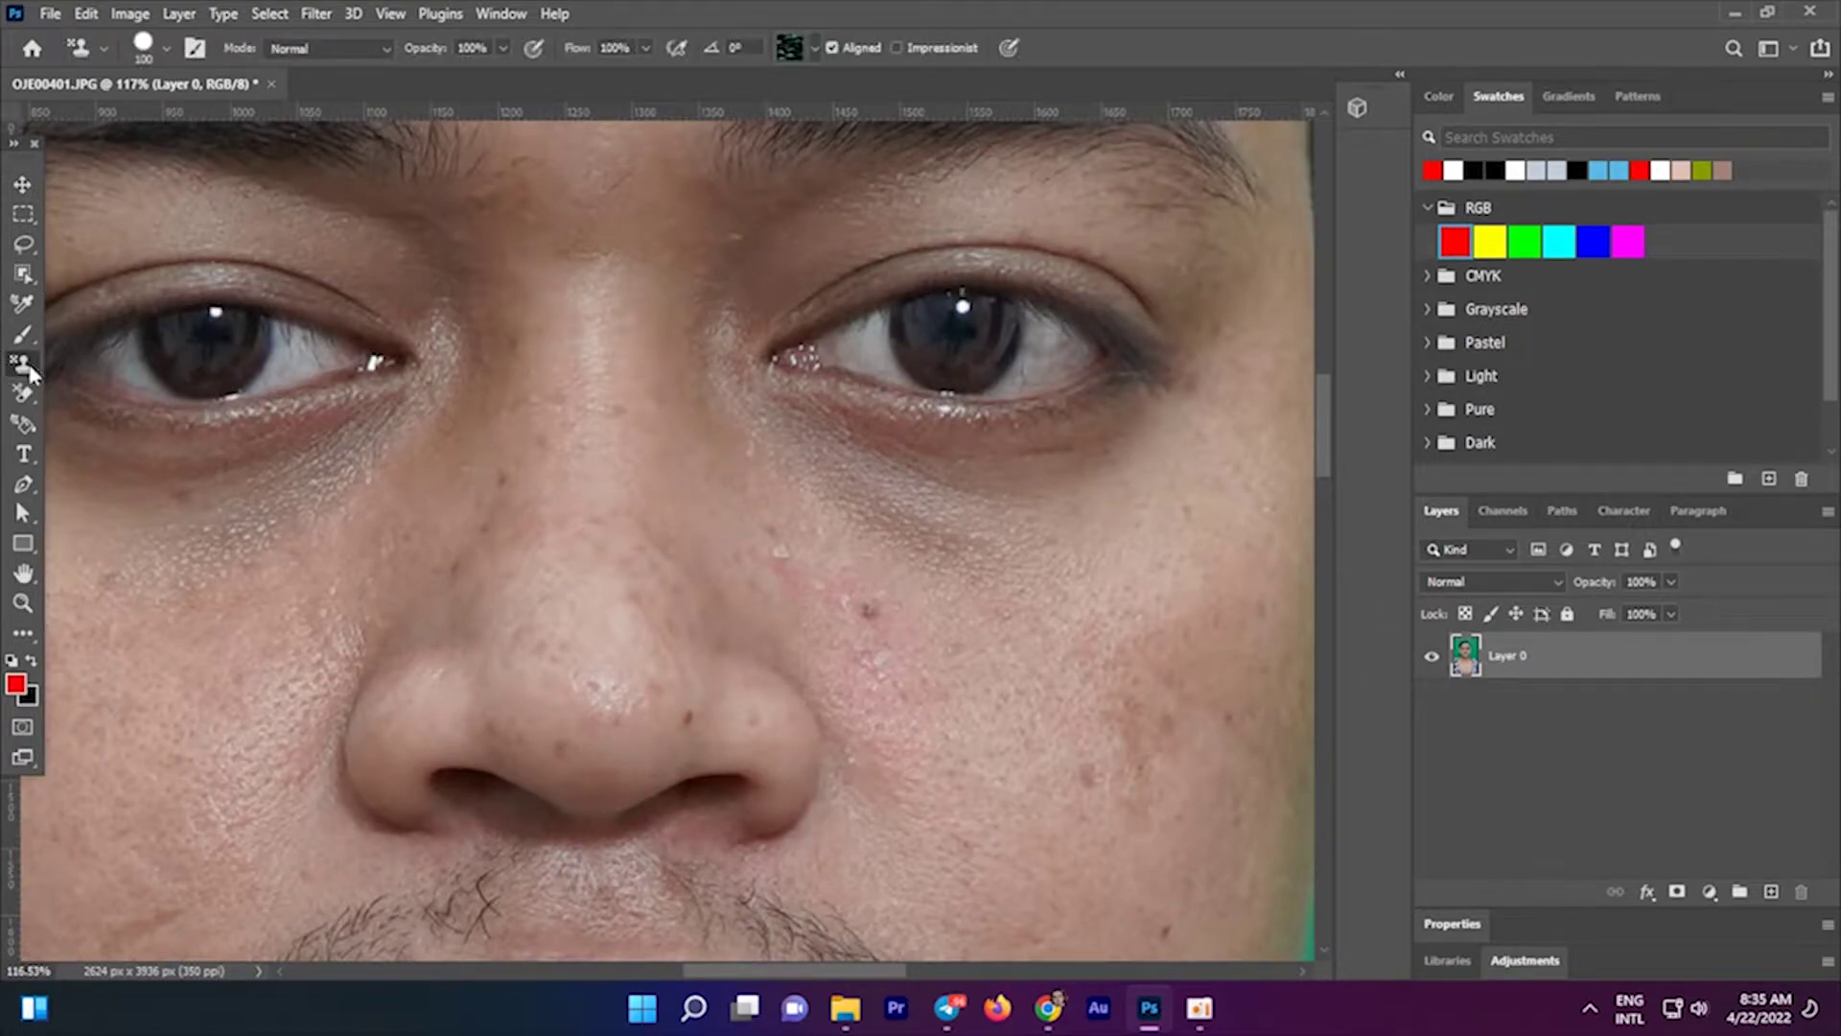
right_click(30, 371)
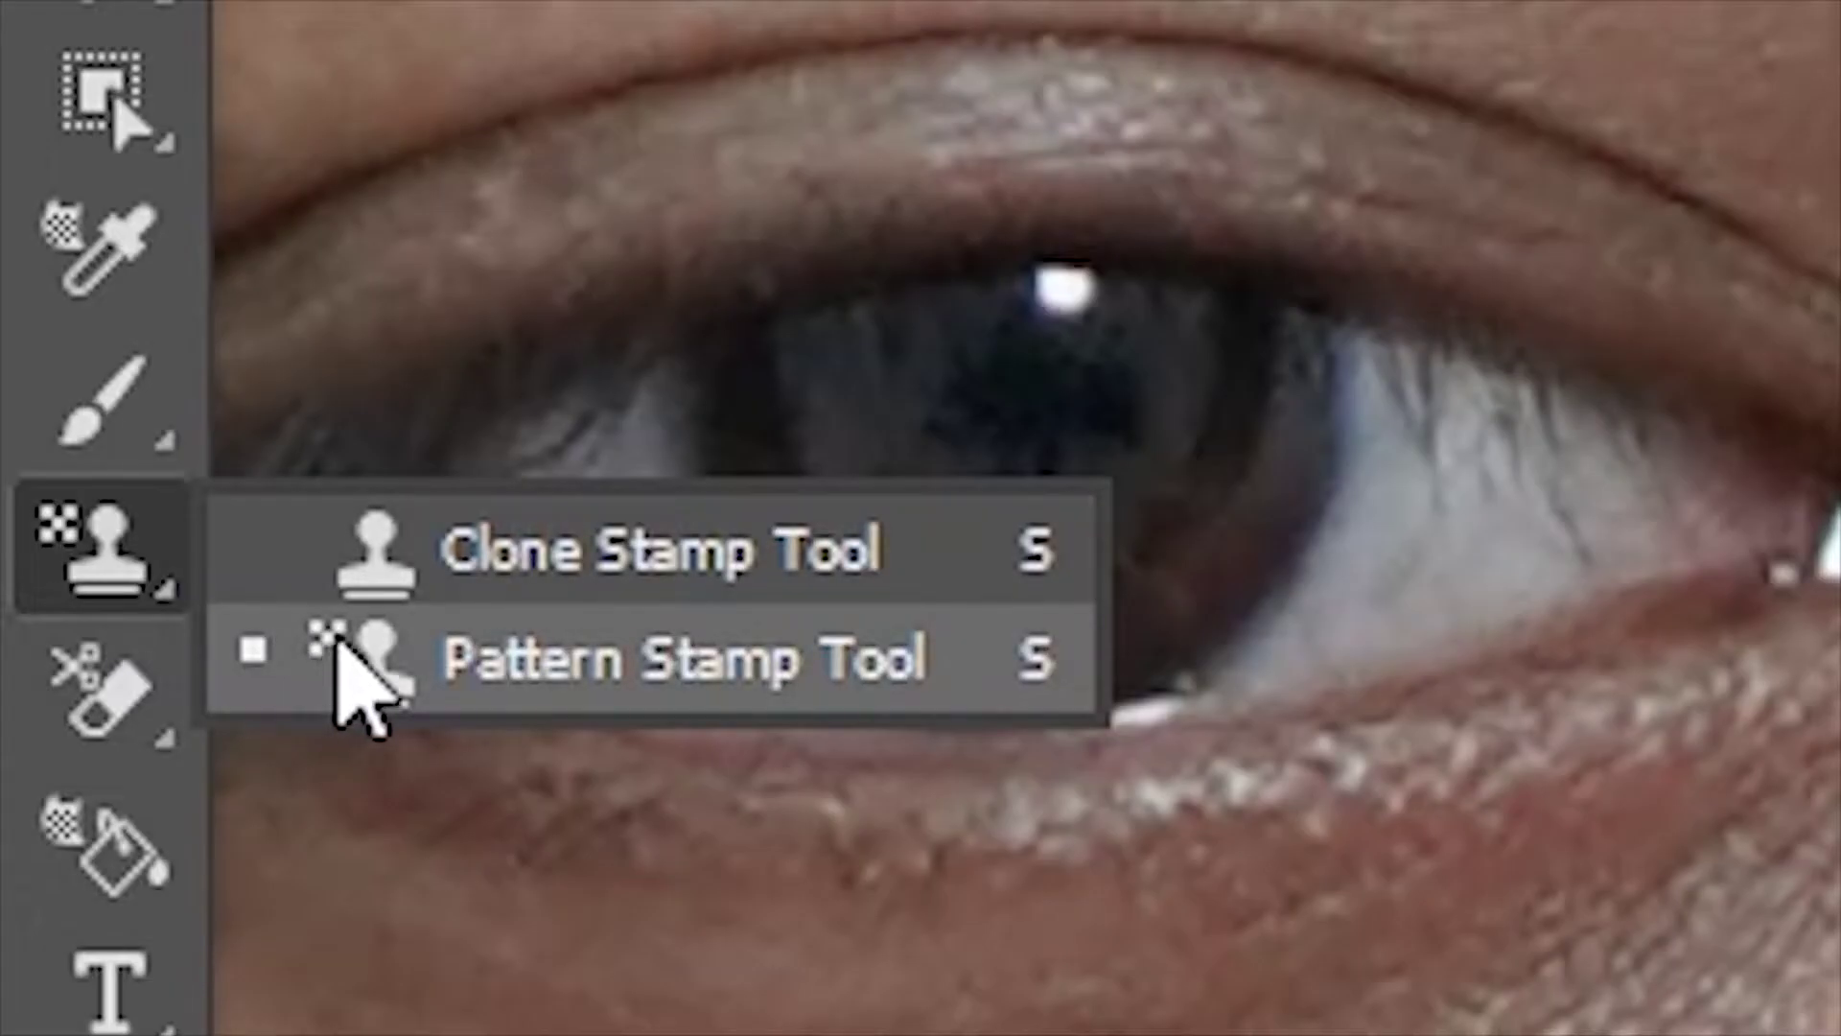
left_click(341, 662)
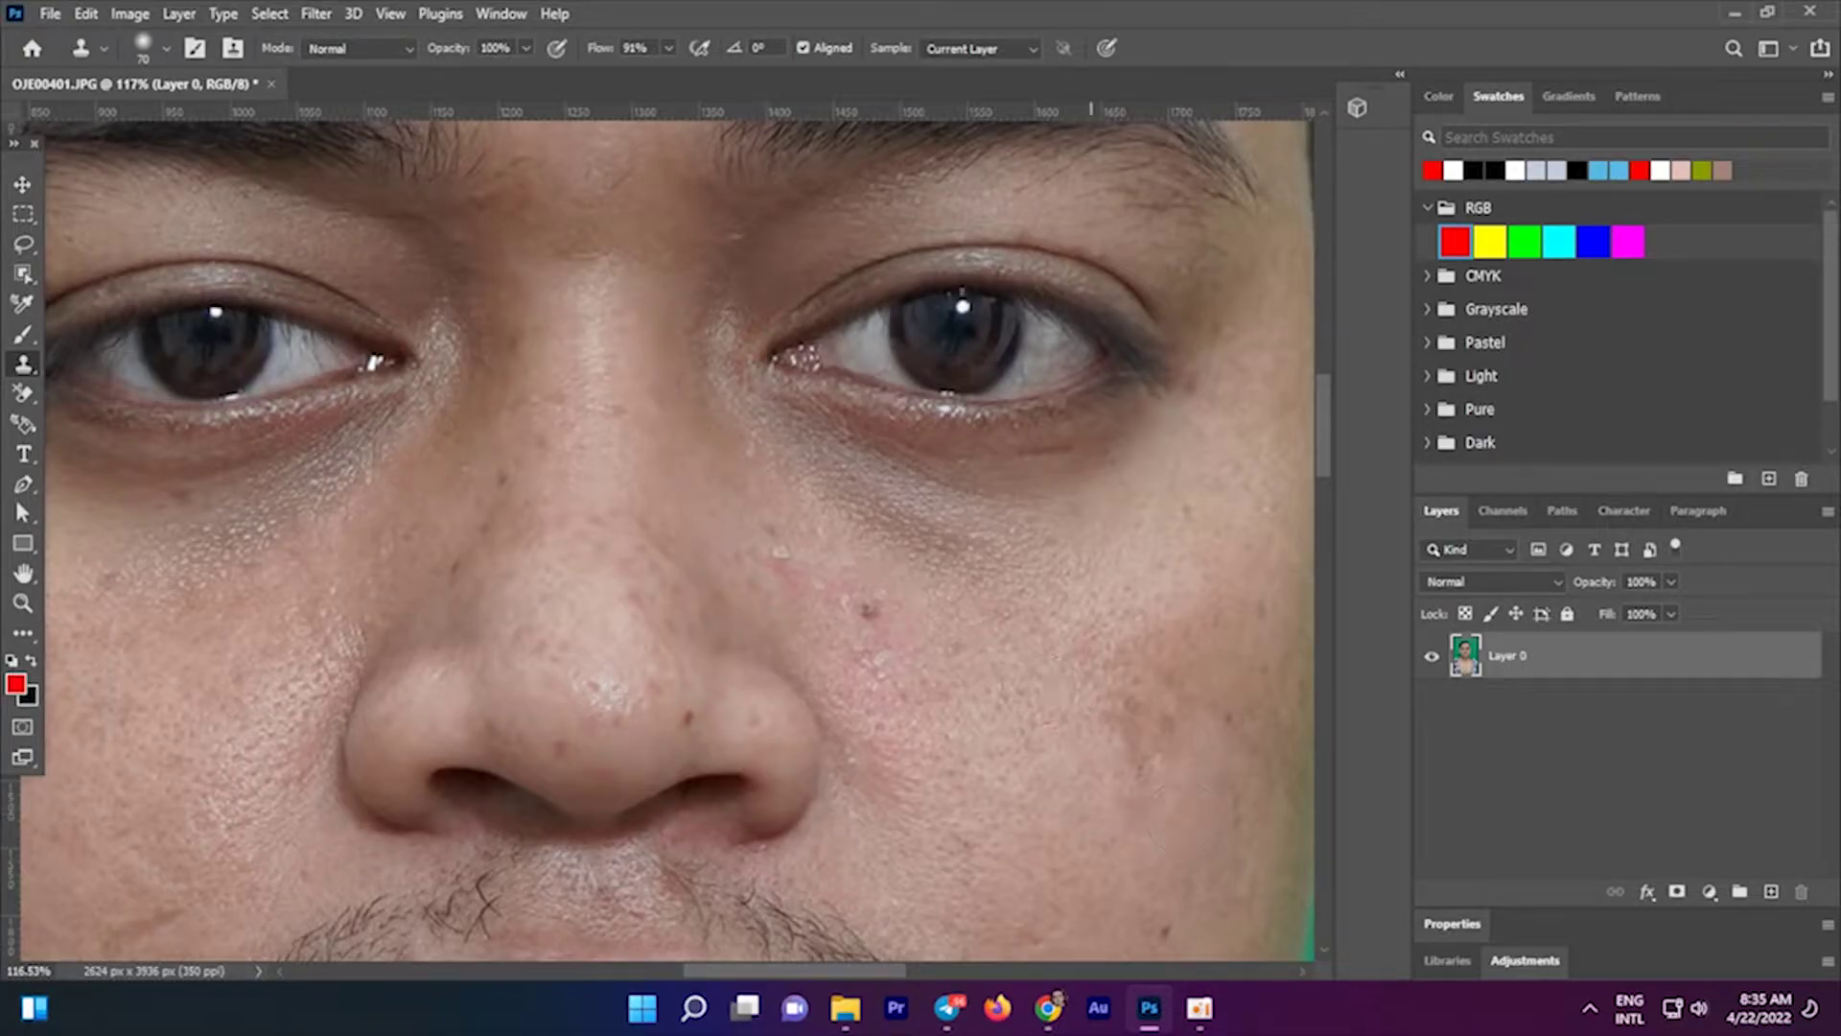
left_click(1038, 687, "alt")
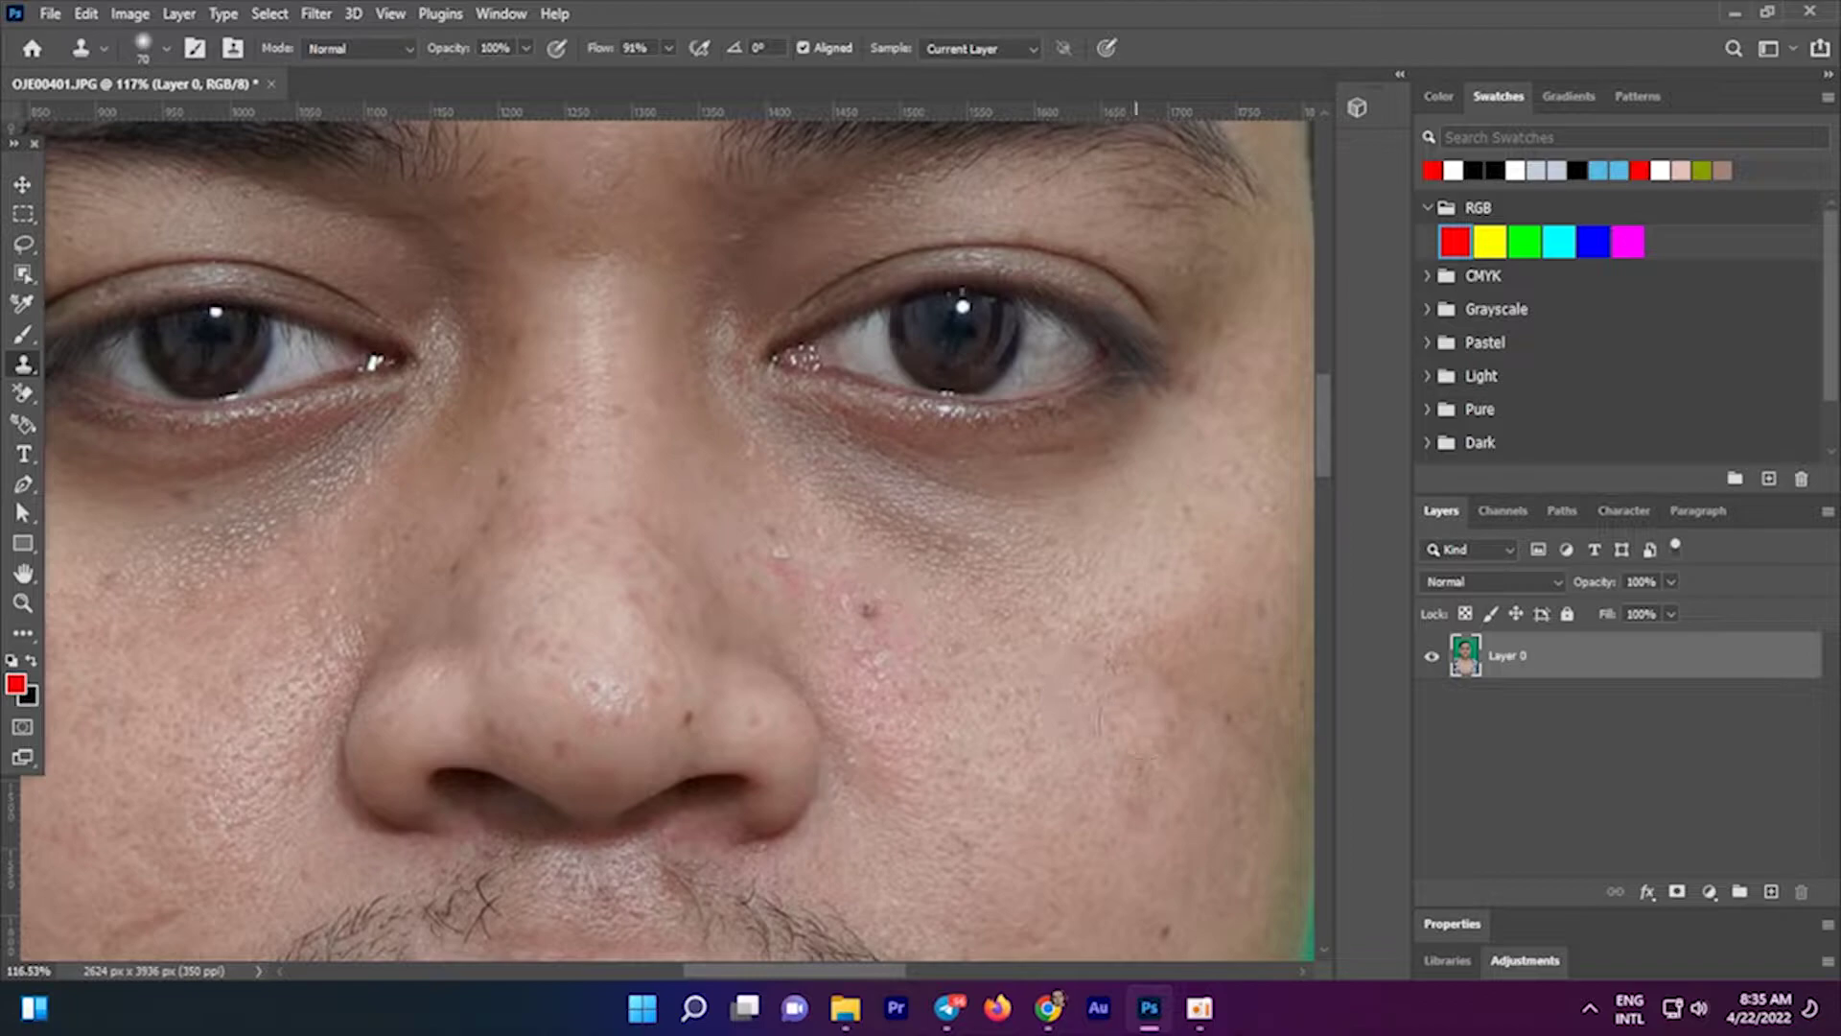
scroll(920, 710, "down", 5)
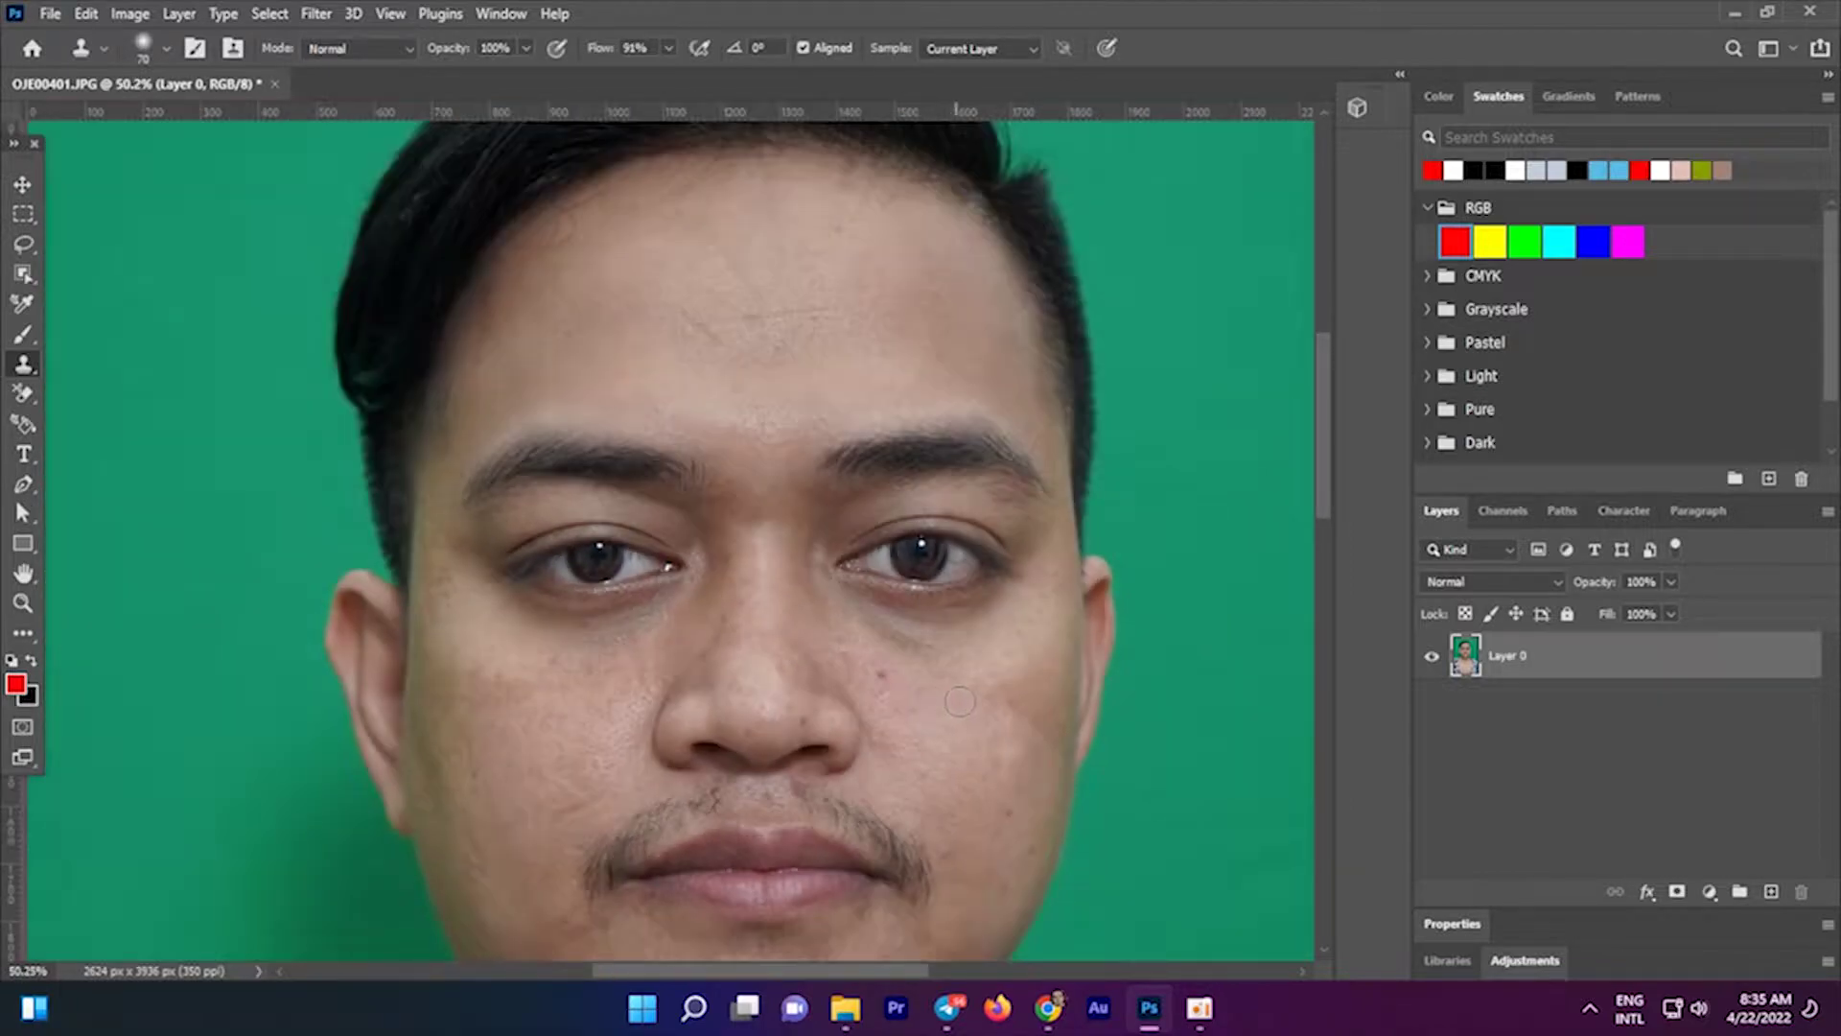
scroll(960, 701, "down", 3)
scroll(767, 624, "down", 2)
scroll(652, 594, "up", 1)
scroll(604, 569, "down", 1)
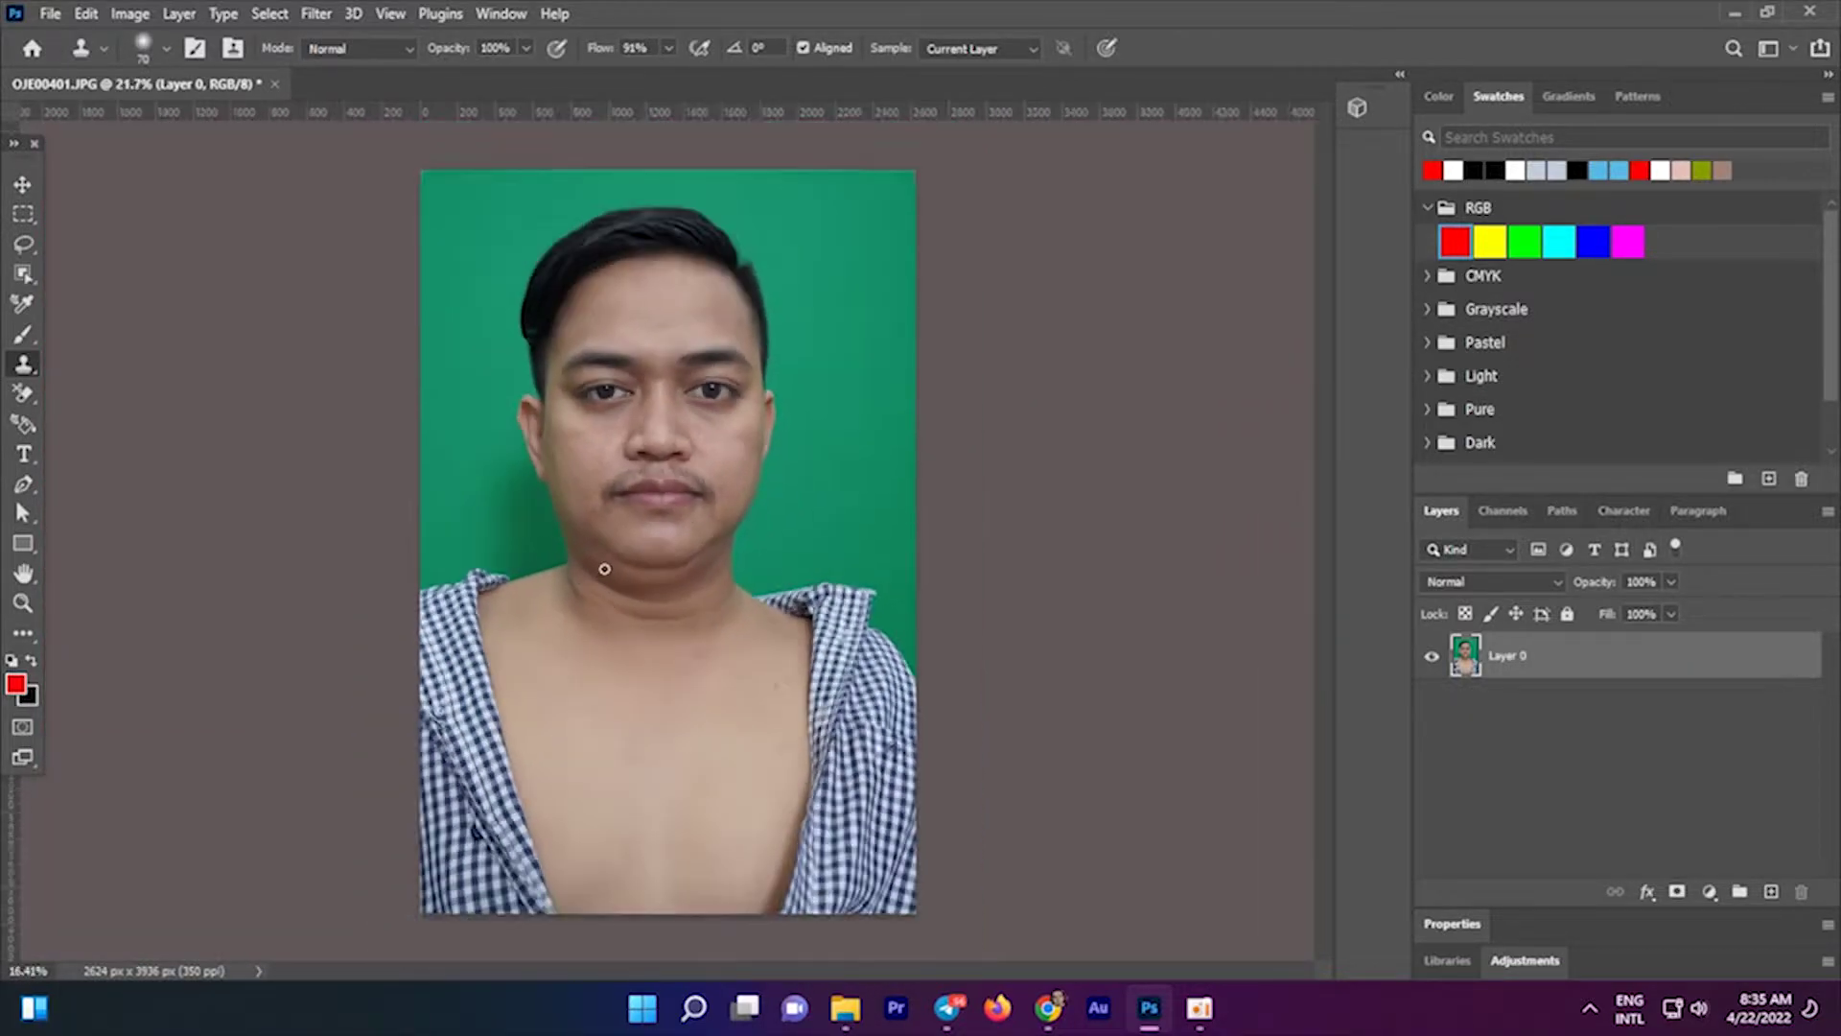
scroll(604, 569, "down", 1)
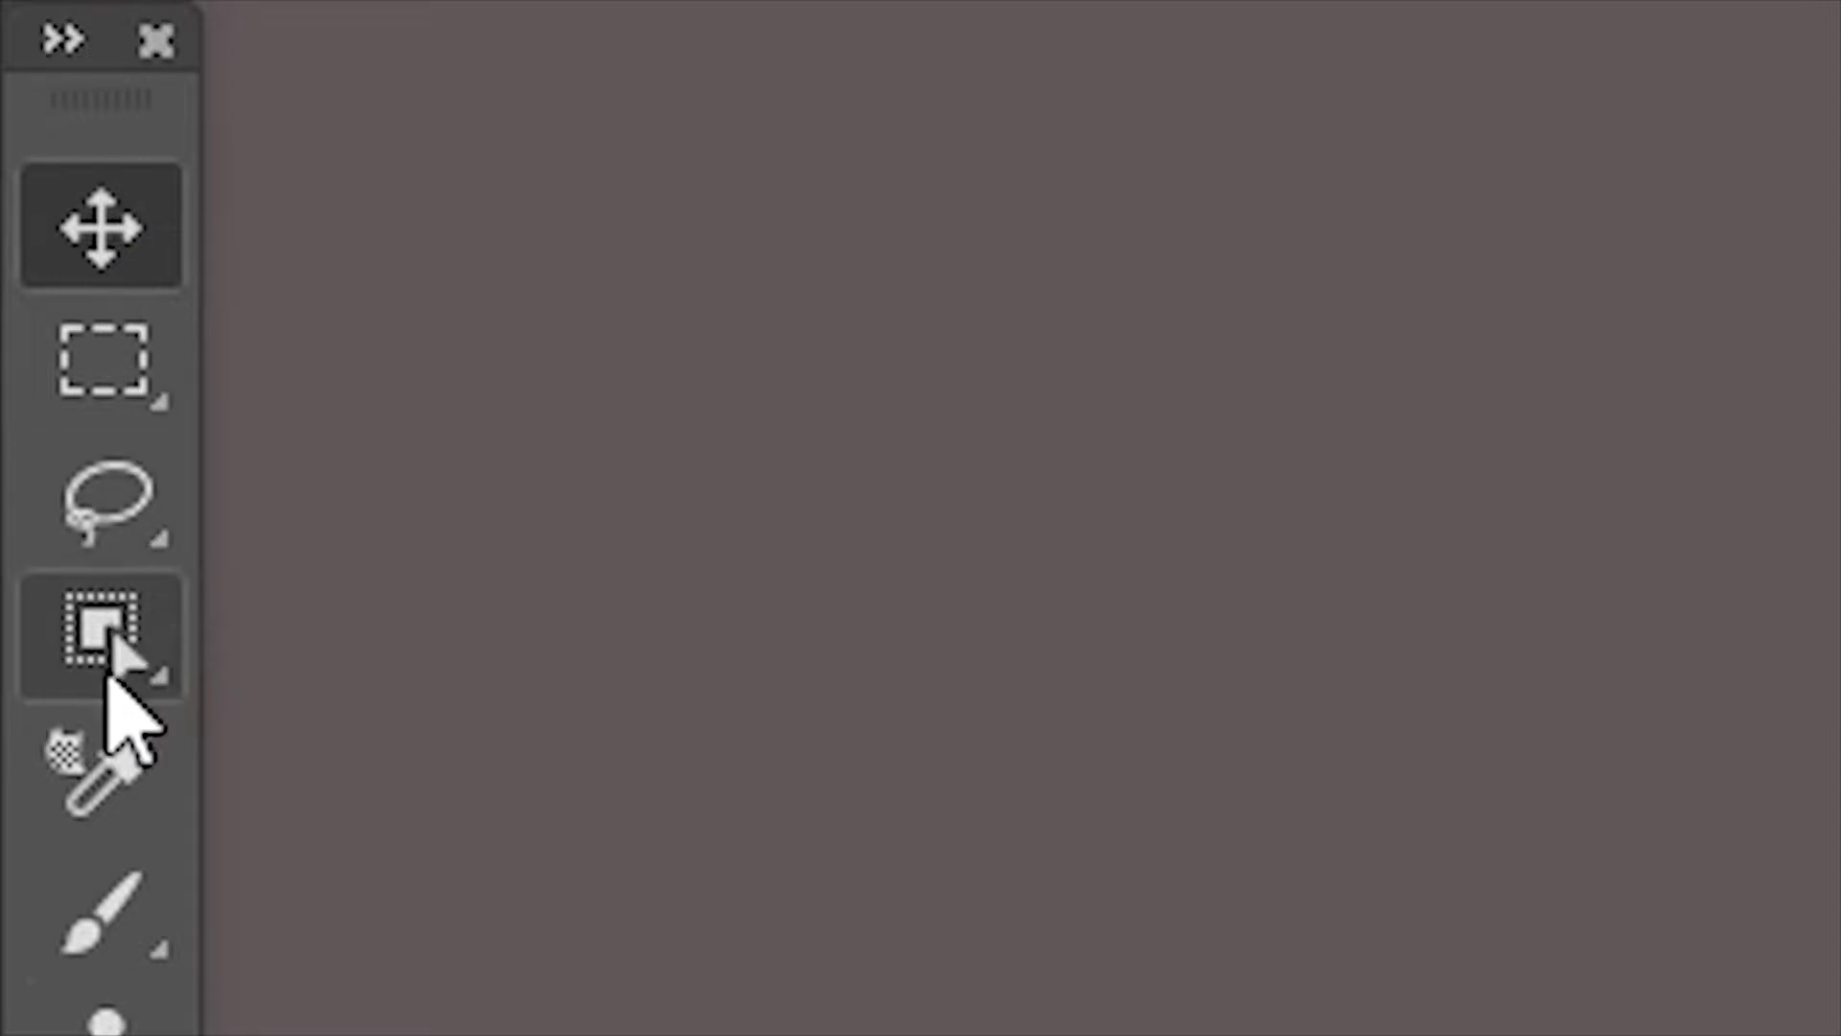
Select the man with Object Selection and add a layer mask hiding the green background
left_click(107, 674)
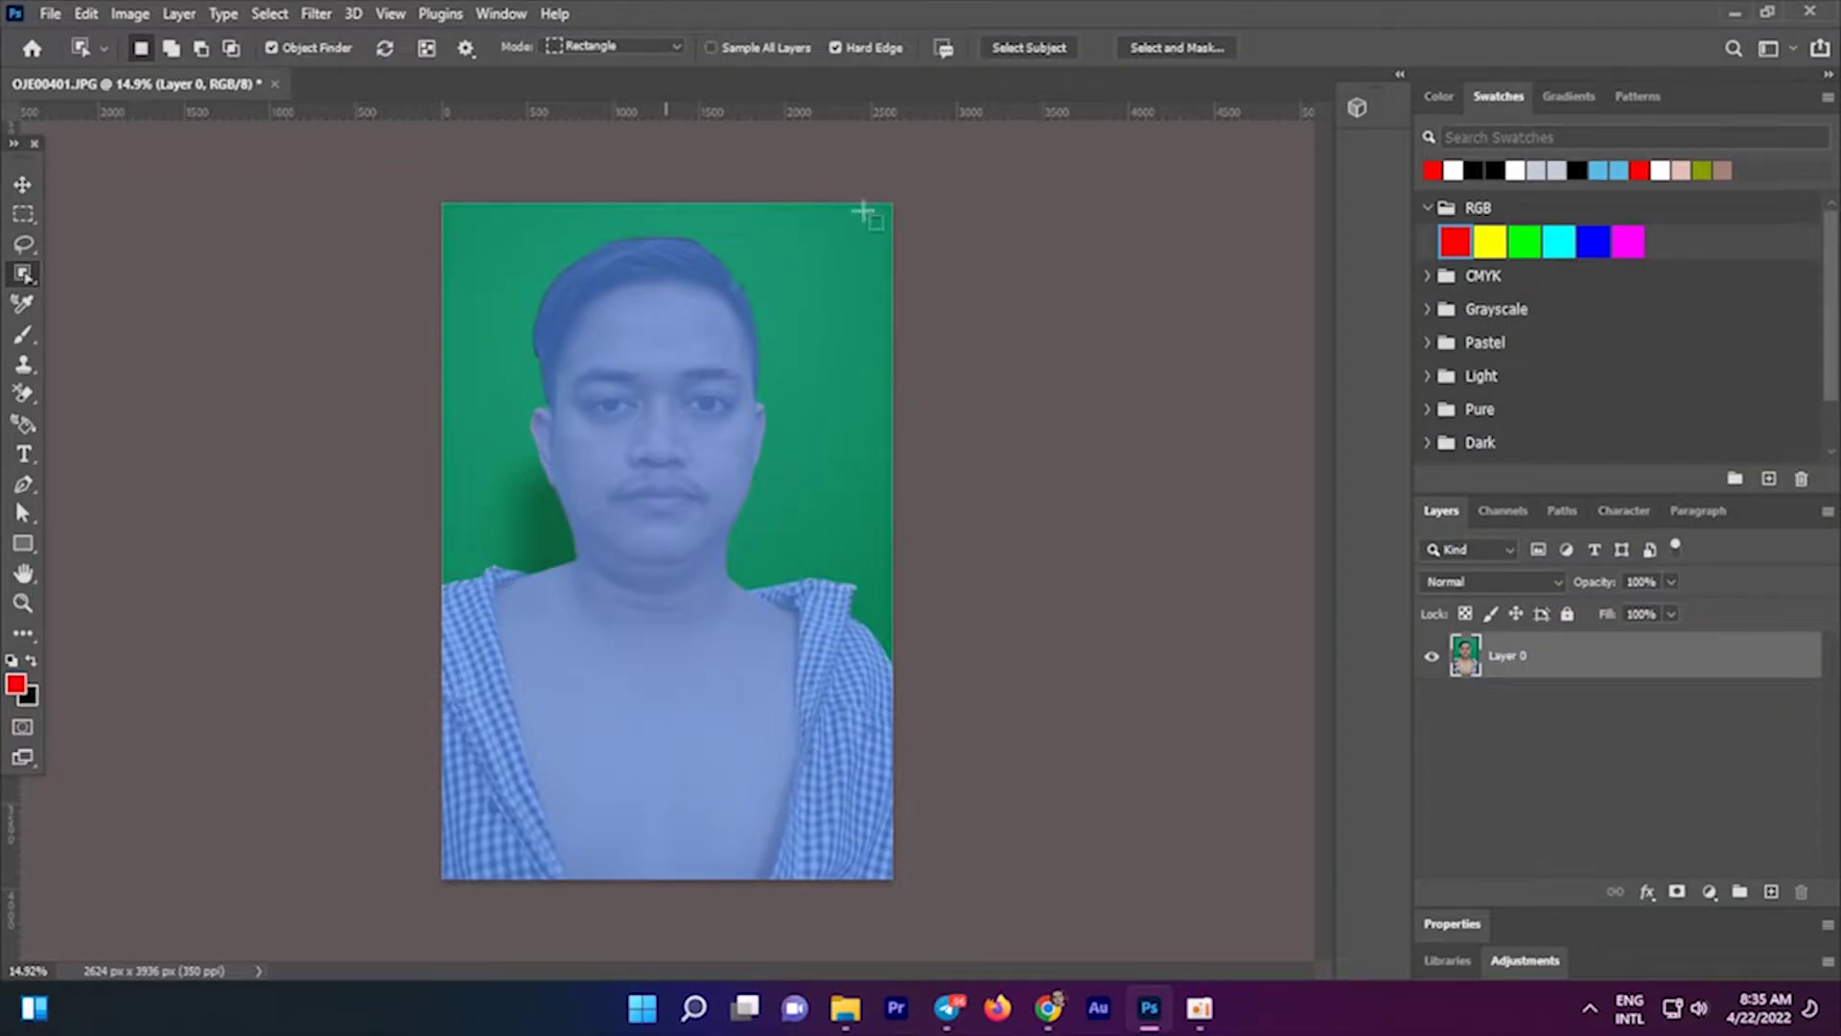
left_click(660, 422)
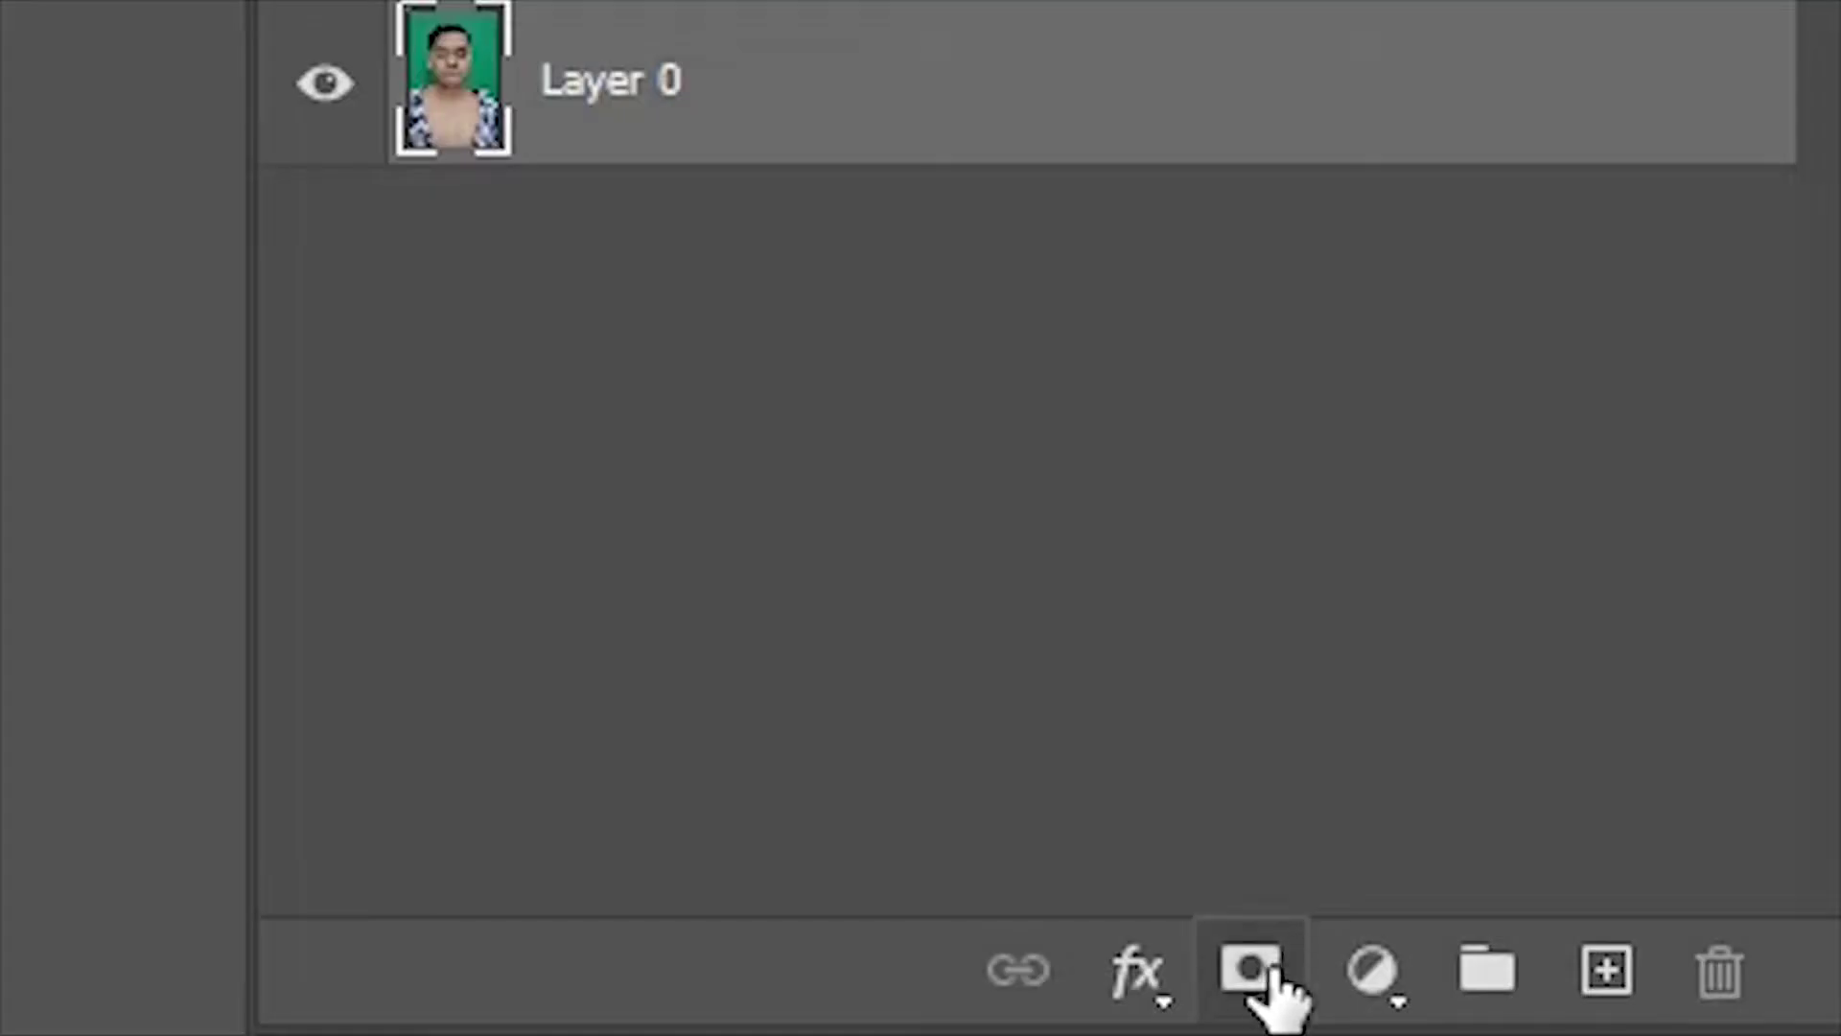
left_click(1271, 970)
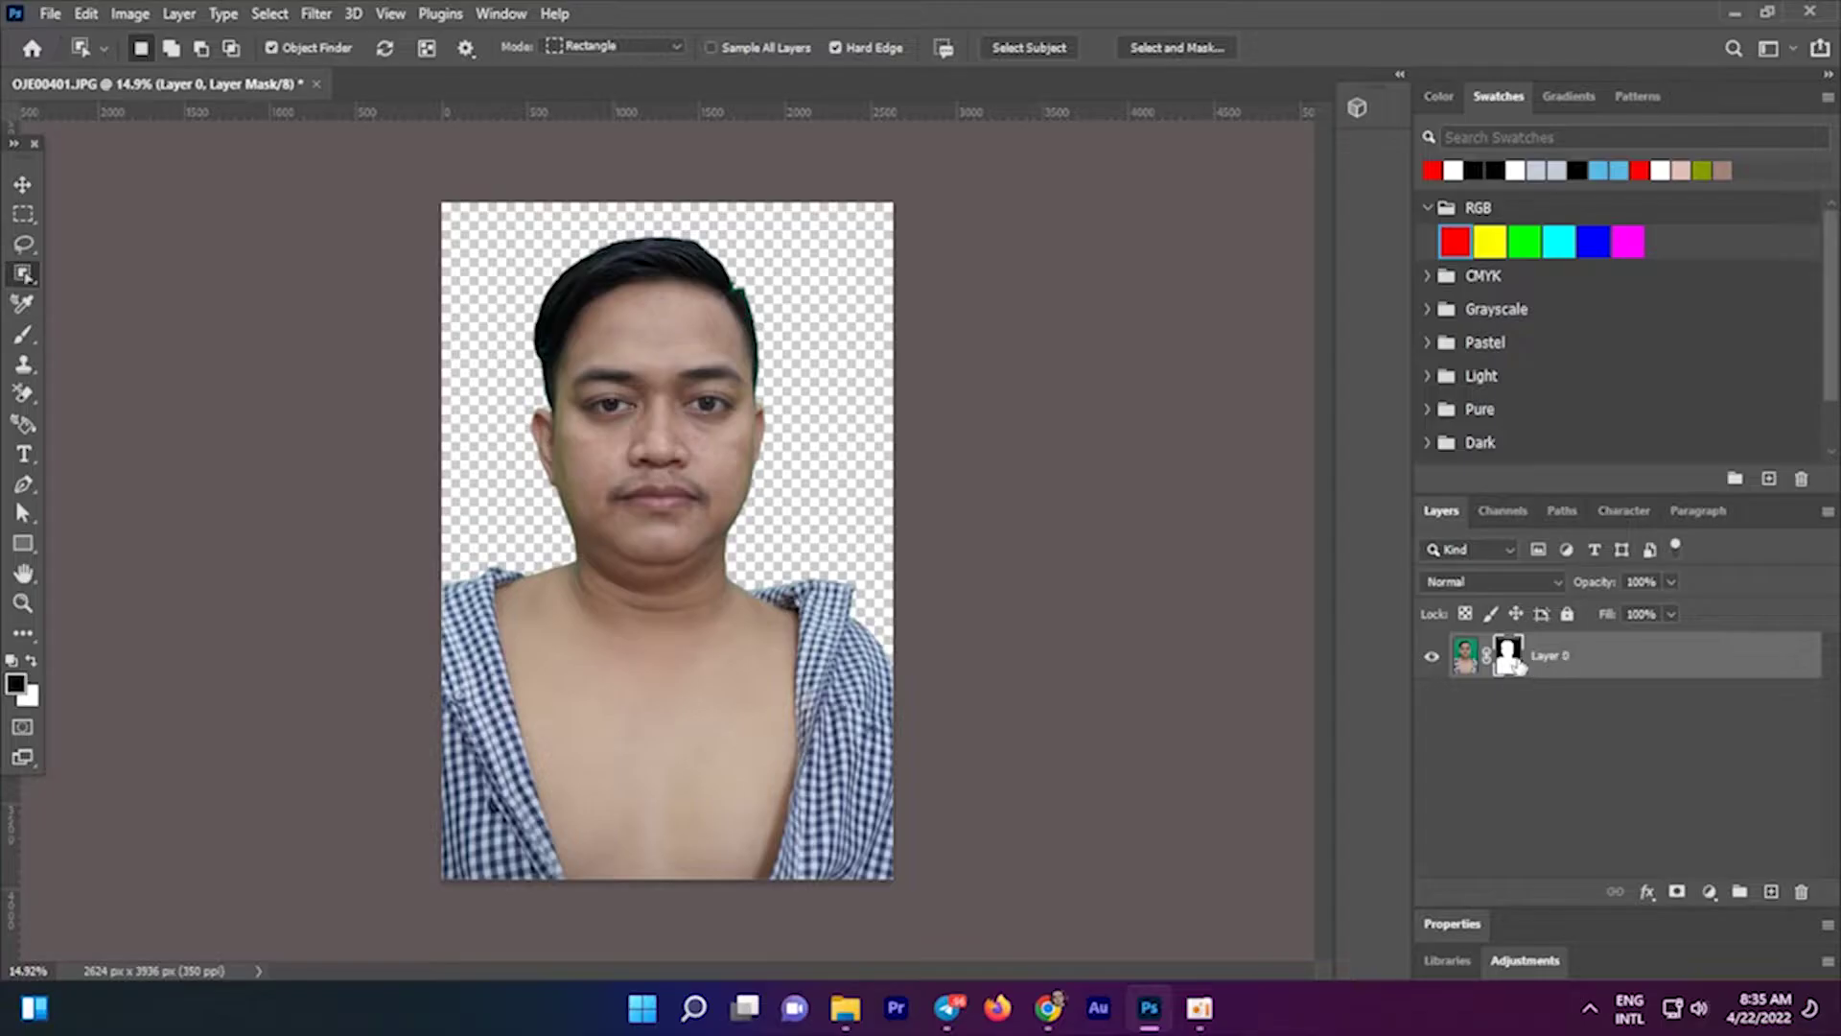
left_click(1509, 660)
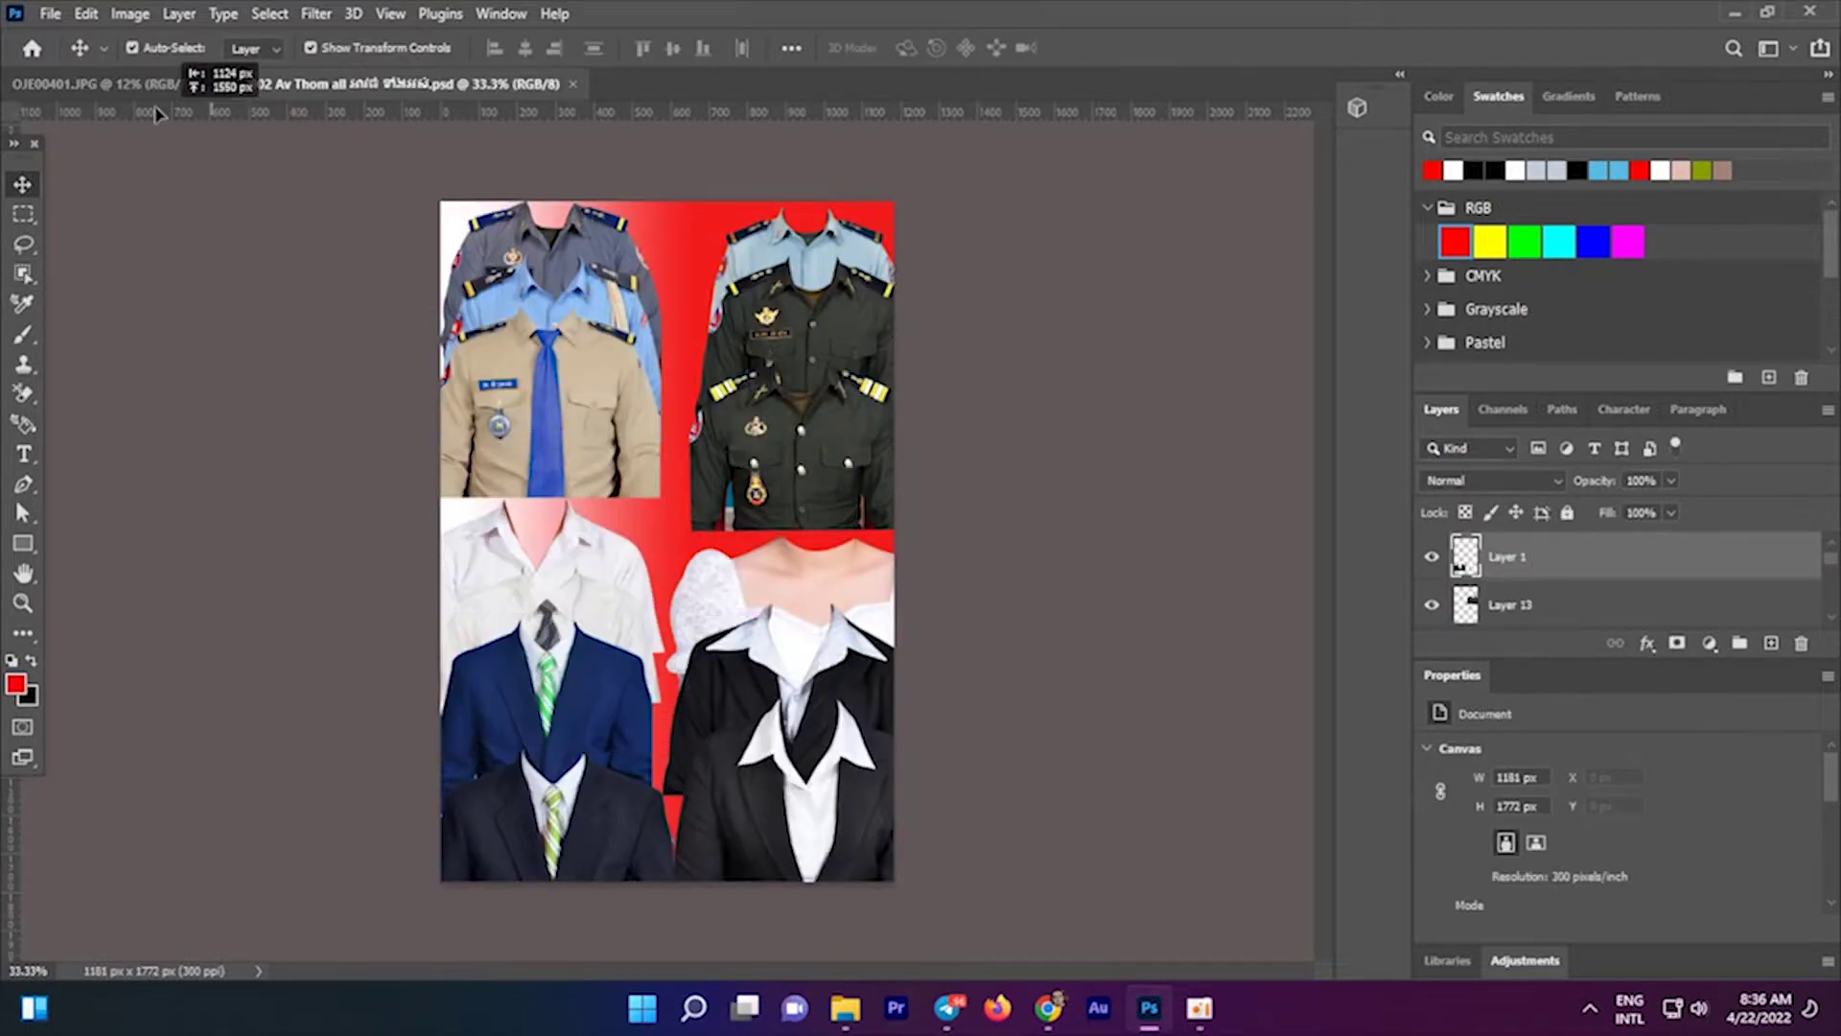
Drag the black suit with green striped tie from the template onto the portrait
left_click(144, 84)
left_click_drag(144, 89, 719, 642)
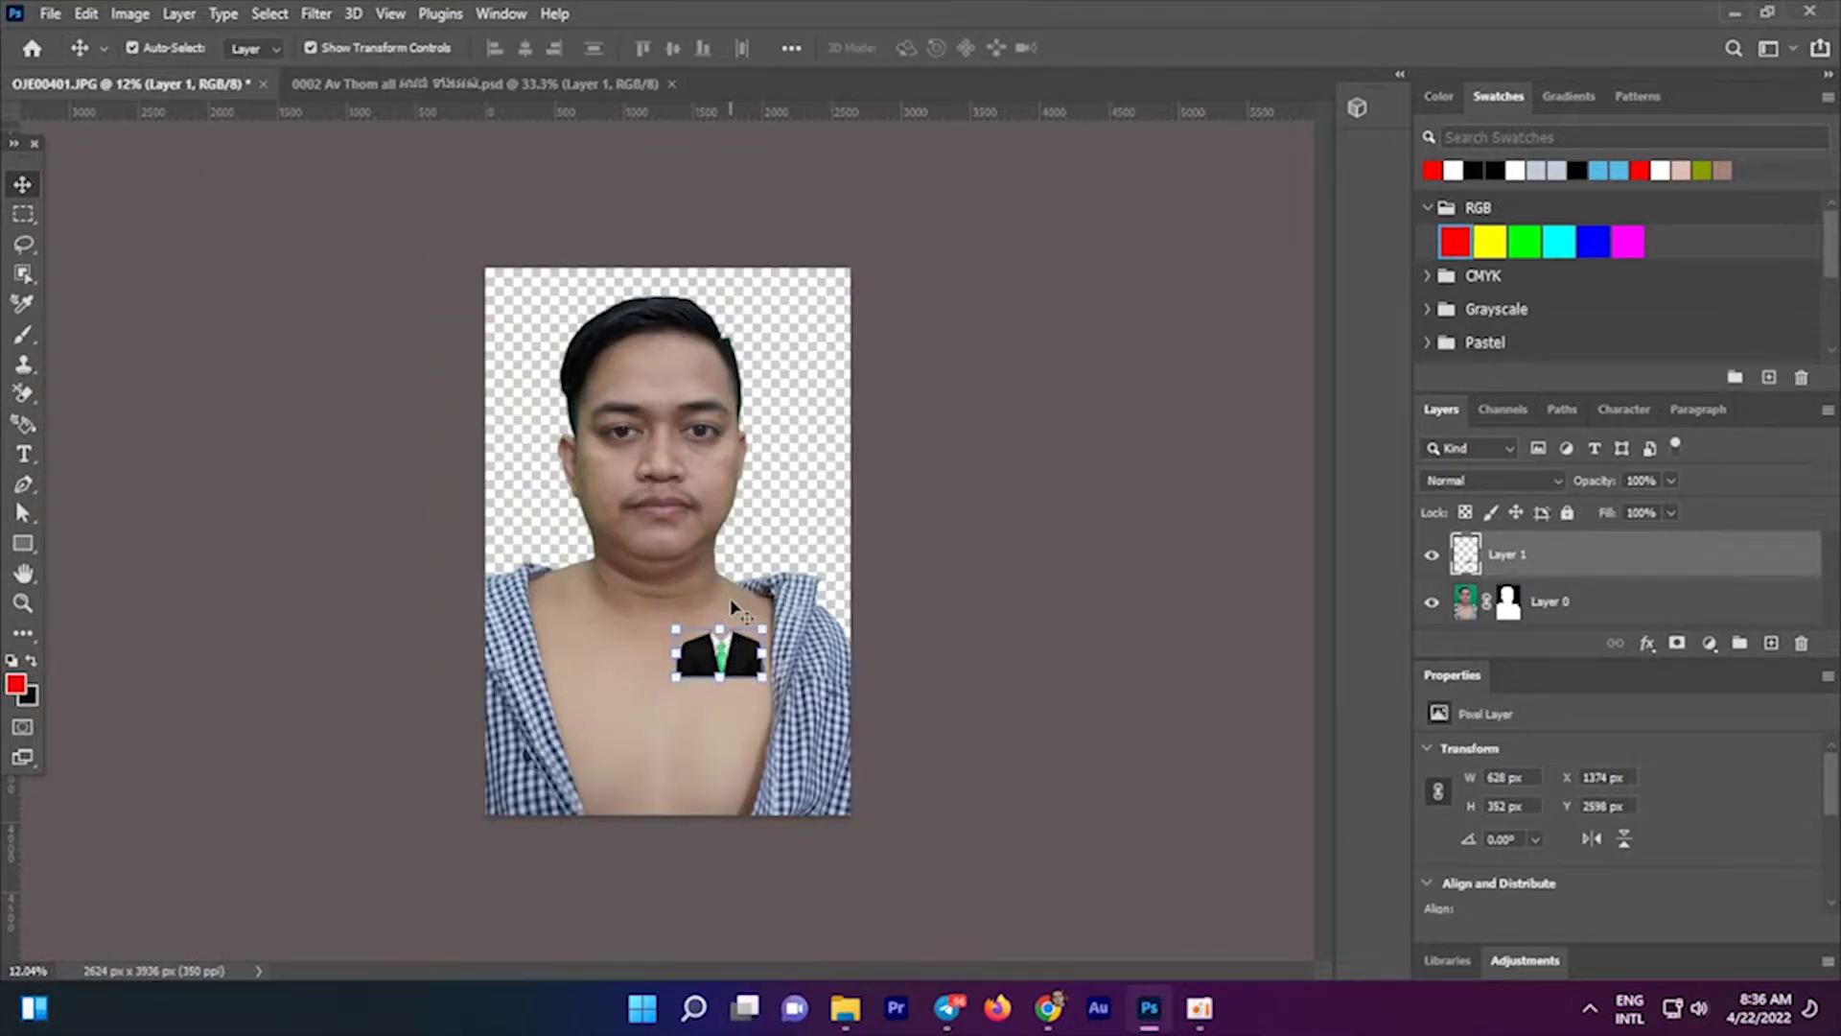
key("f")
scroll(957, 690, "up", 2)
scroll(957, 691, "up", 2)
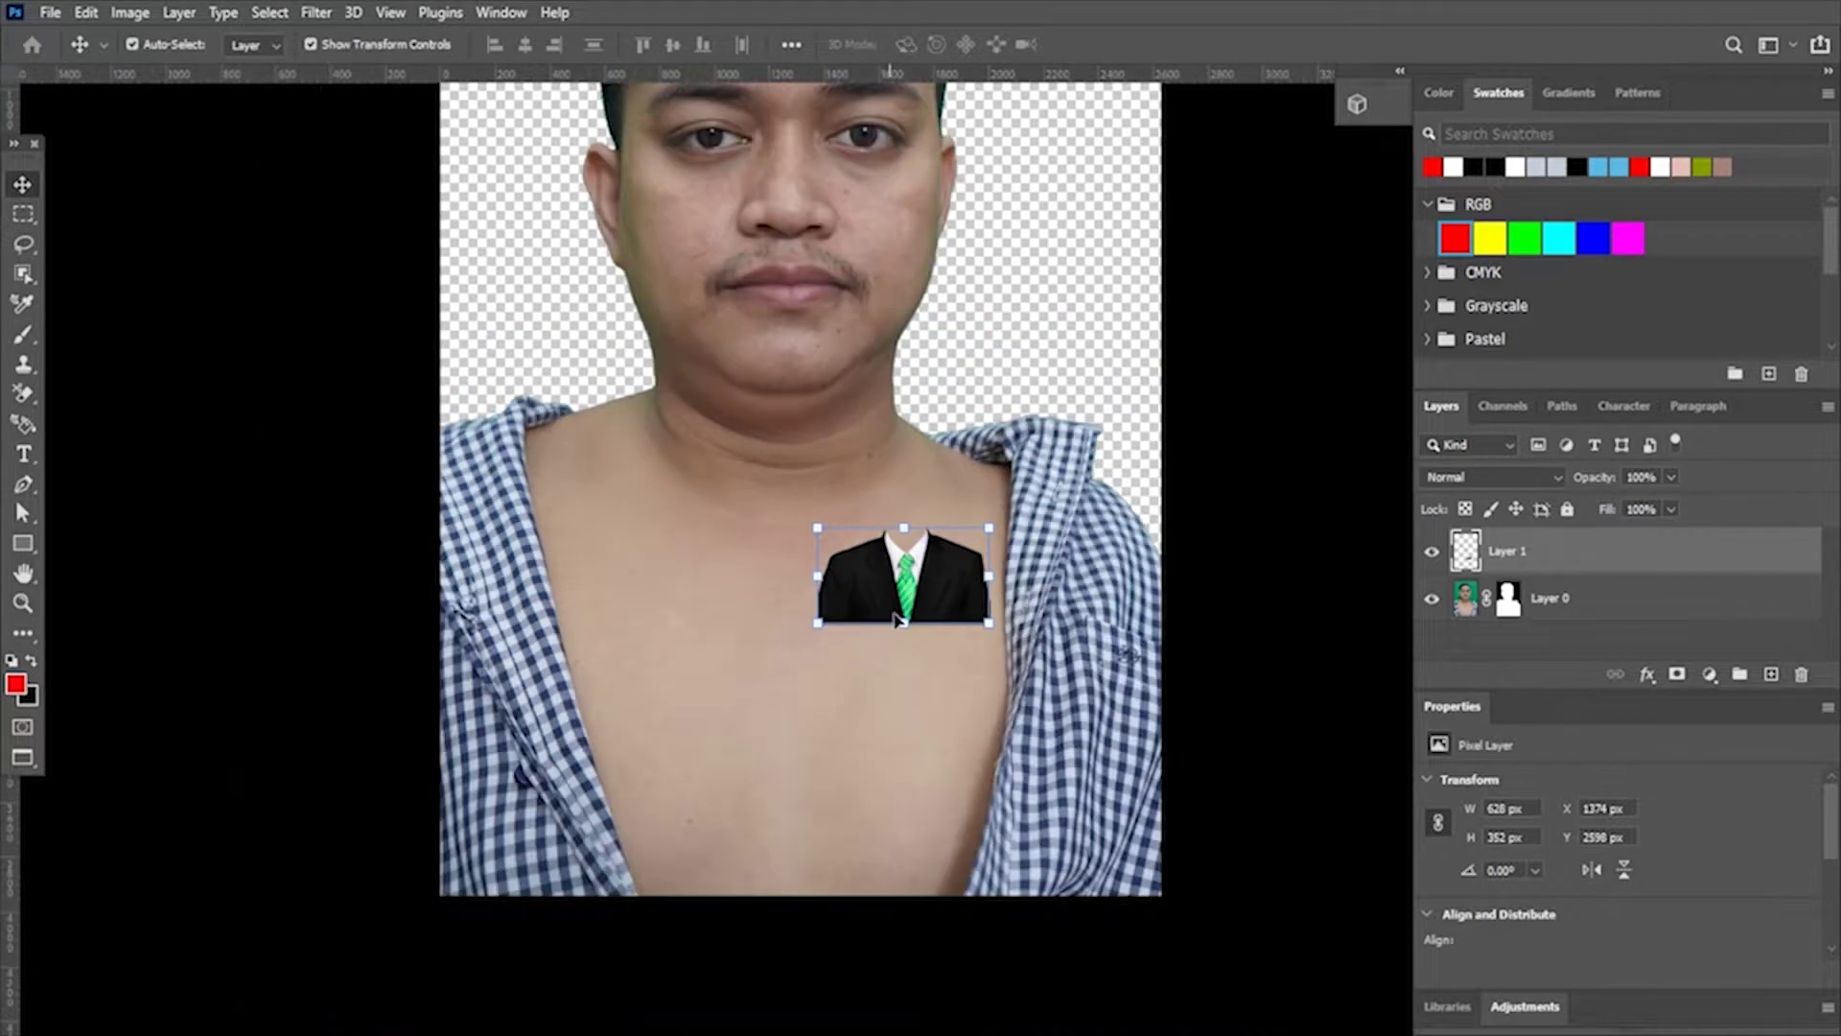
Scale and stretch the suit to fit the shoulders, just below the chin
key("ctrl+t")
left_click_drag(989, 623, 1246, 910)
mouse_move(1016, 863)
left_mouse_down()
mouse_move(935, 618)
mouse_move(841, 593)
left_mouse_up()
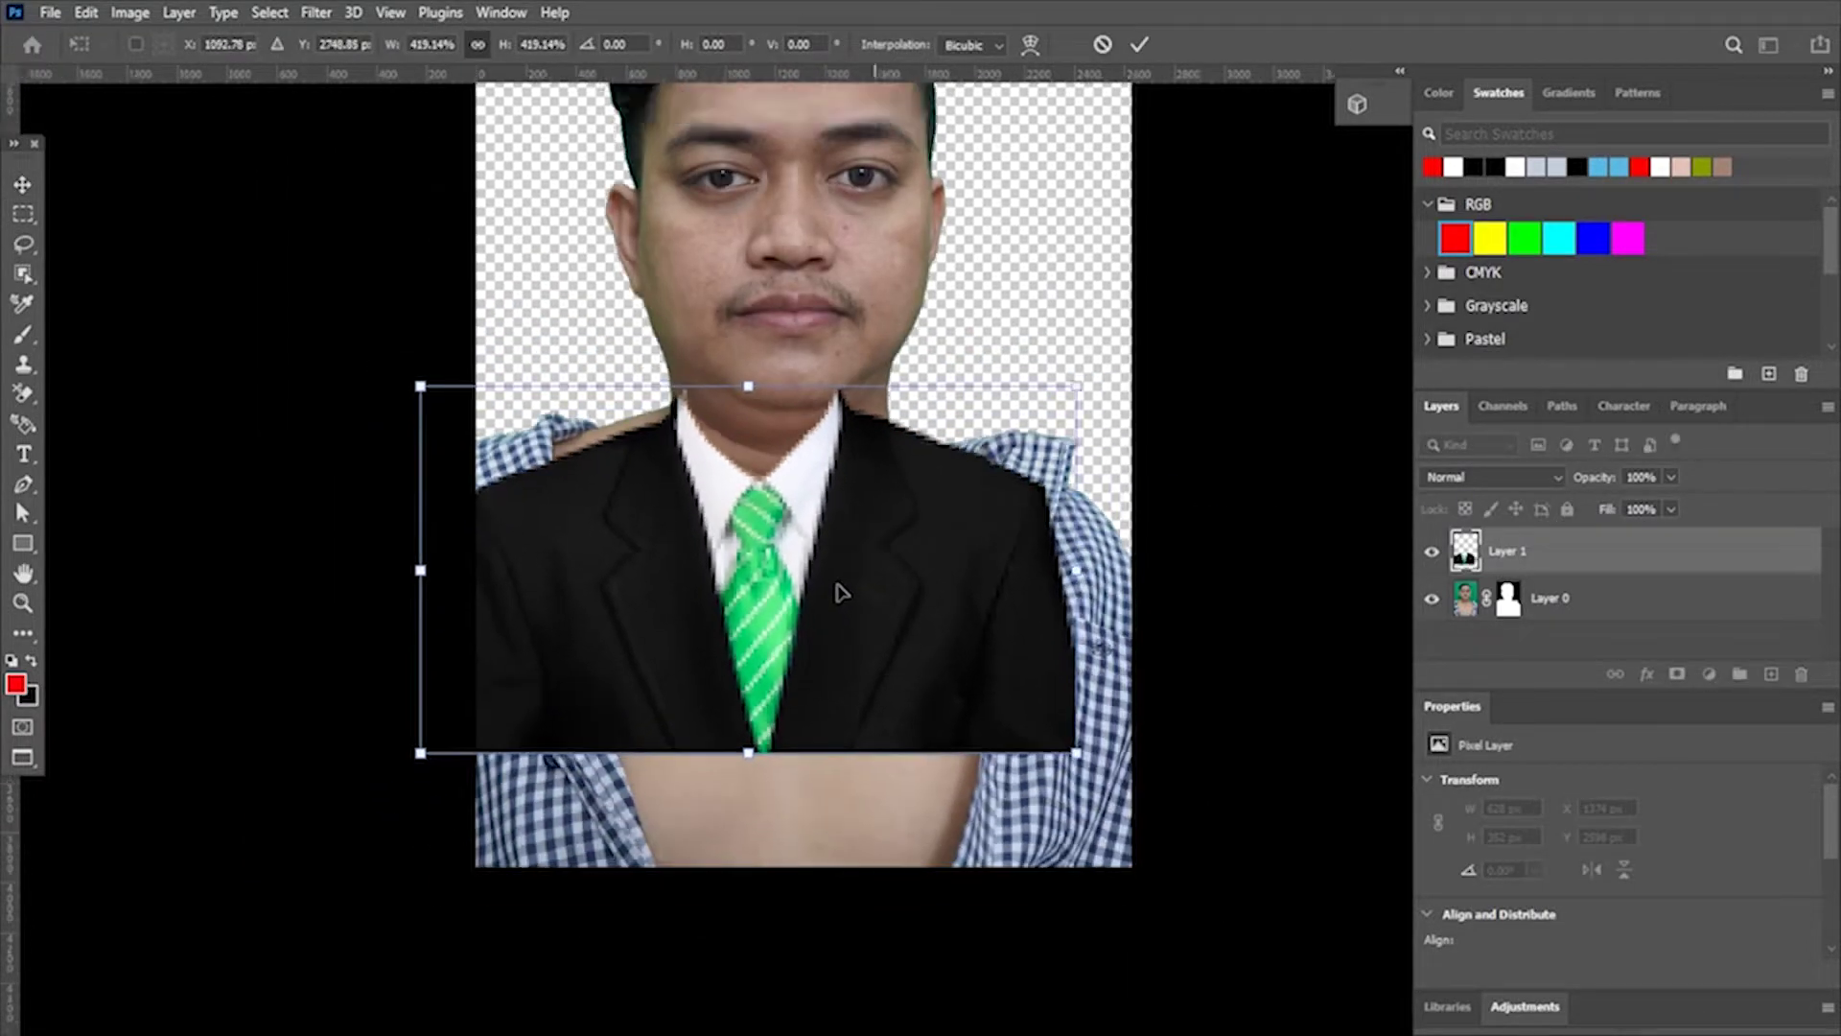
scroll(841, 592, "down", 3)
mouse_move(868, 691)
left_mouse_down()
mouse_move(877, 844)
mouse_move(873, 803)
left_mouse_up()
key("Return")
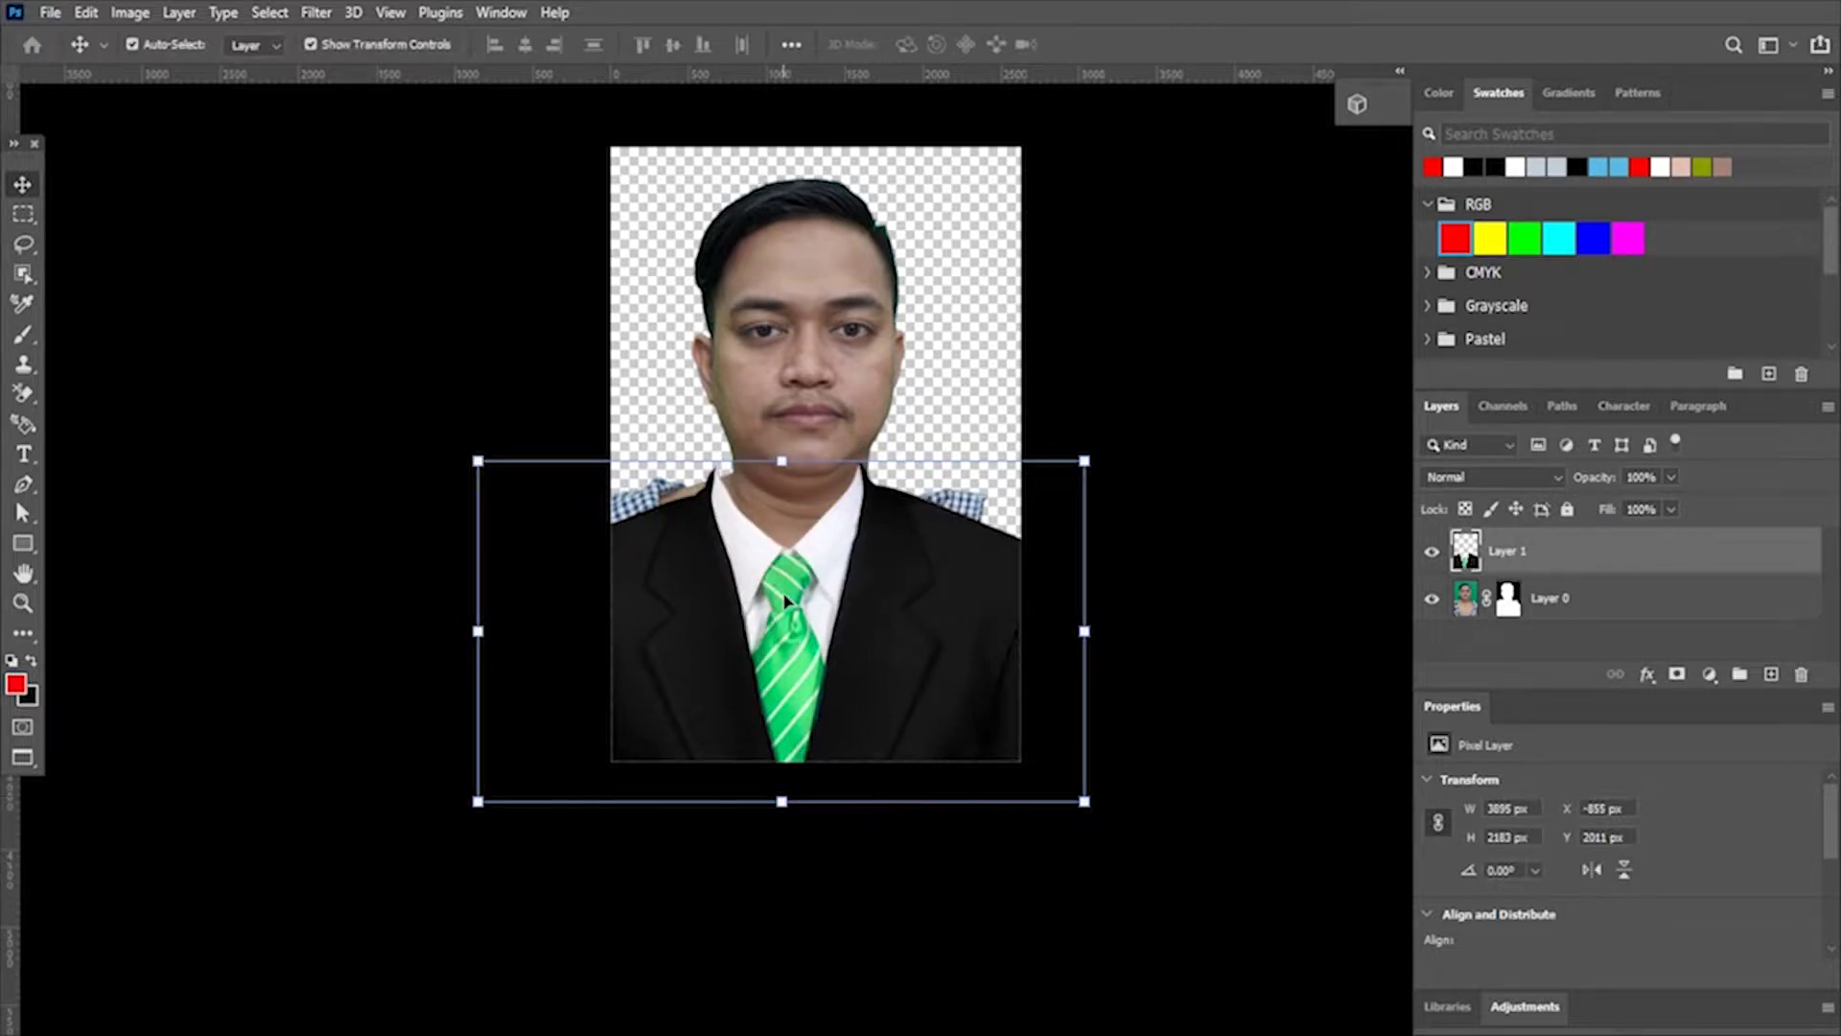
Nudge the suit up and right, then shift the face photo up and right
scroll(785, 602, "up", 1)
left_click_drag(785, 601, 833, 592)
scroll(799, 552, "down", 1)
scroll(781, 539, "down", 1)
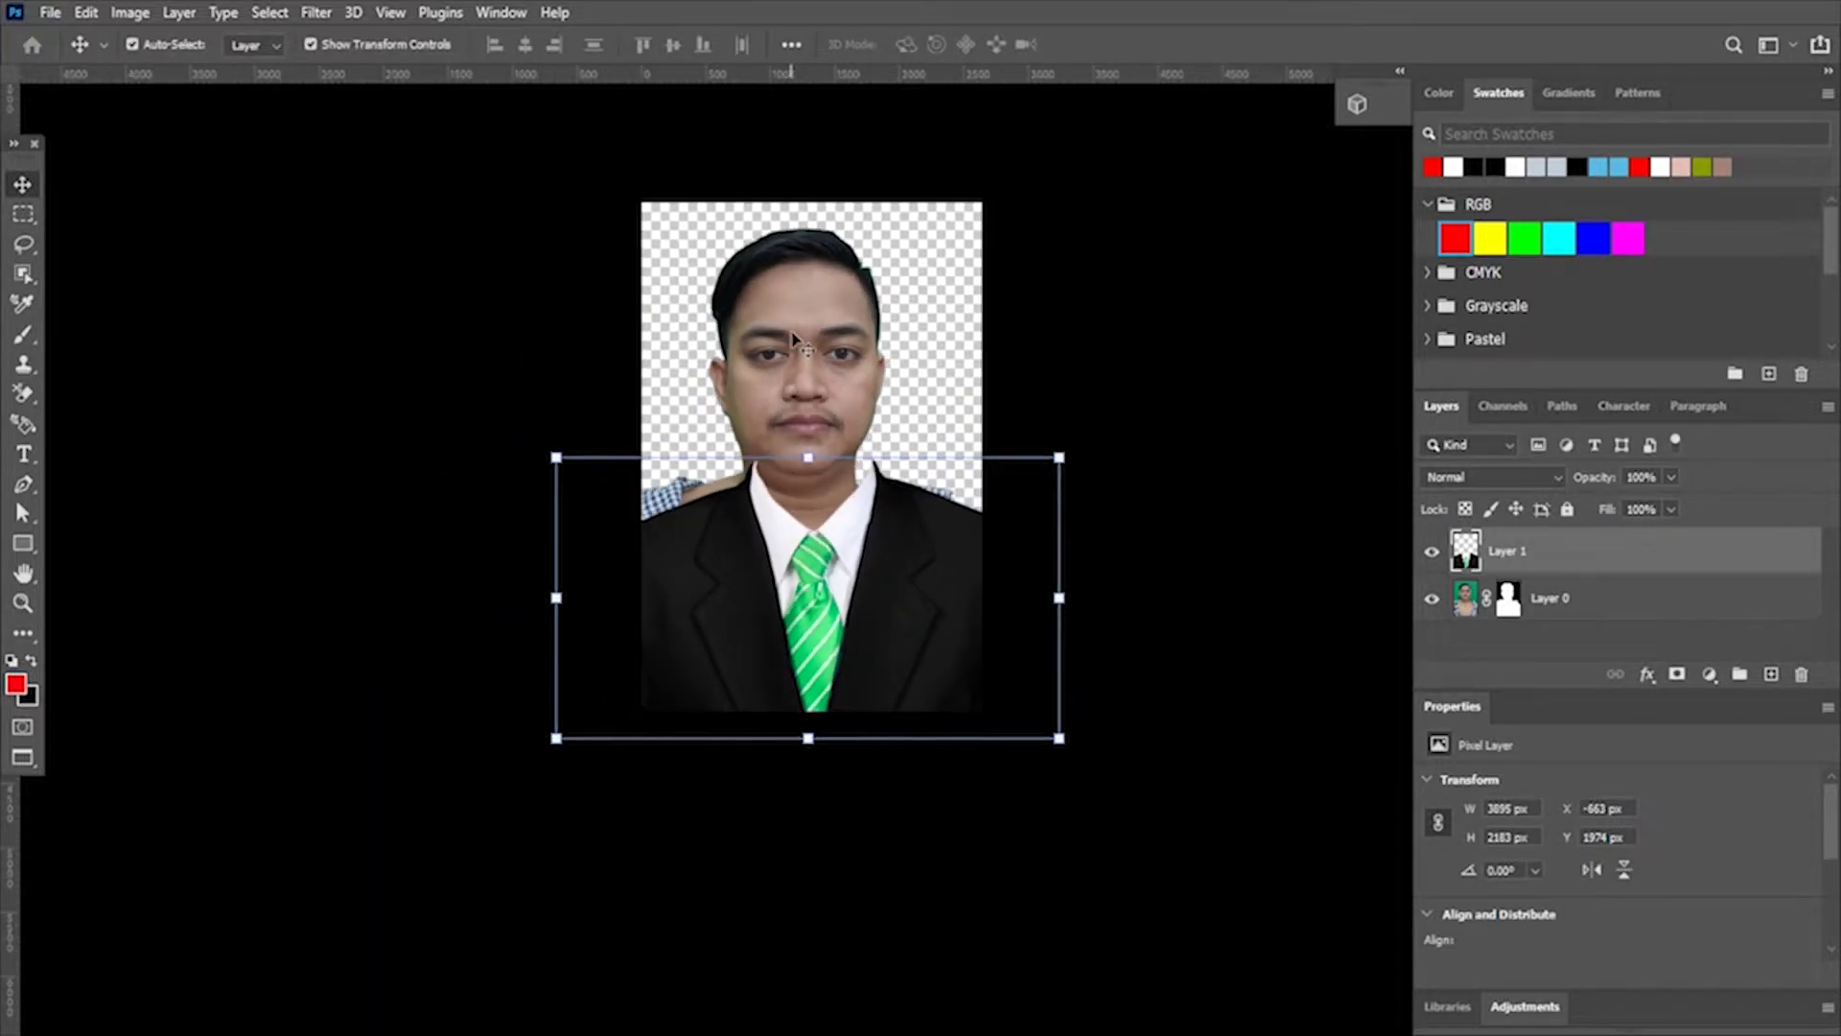
left_click_drag(792, 337, 811, 320)
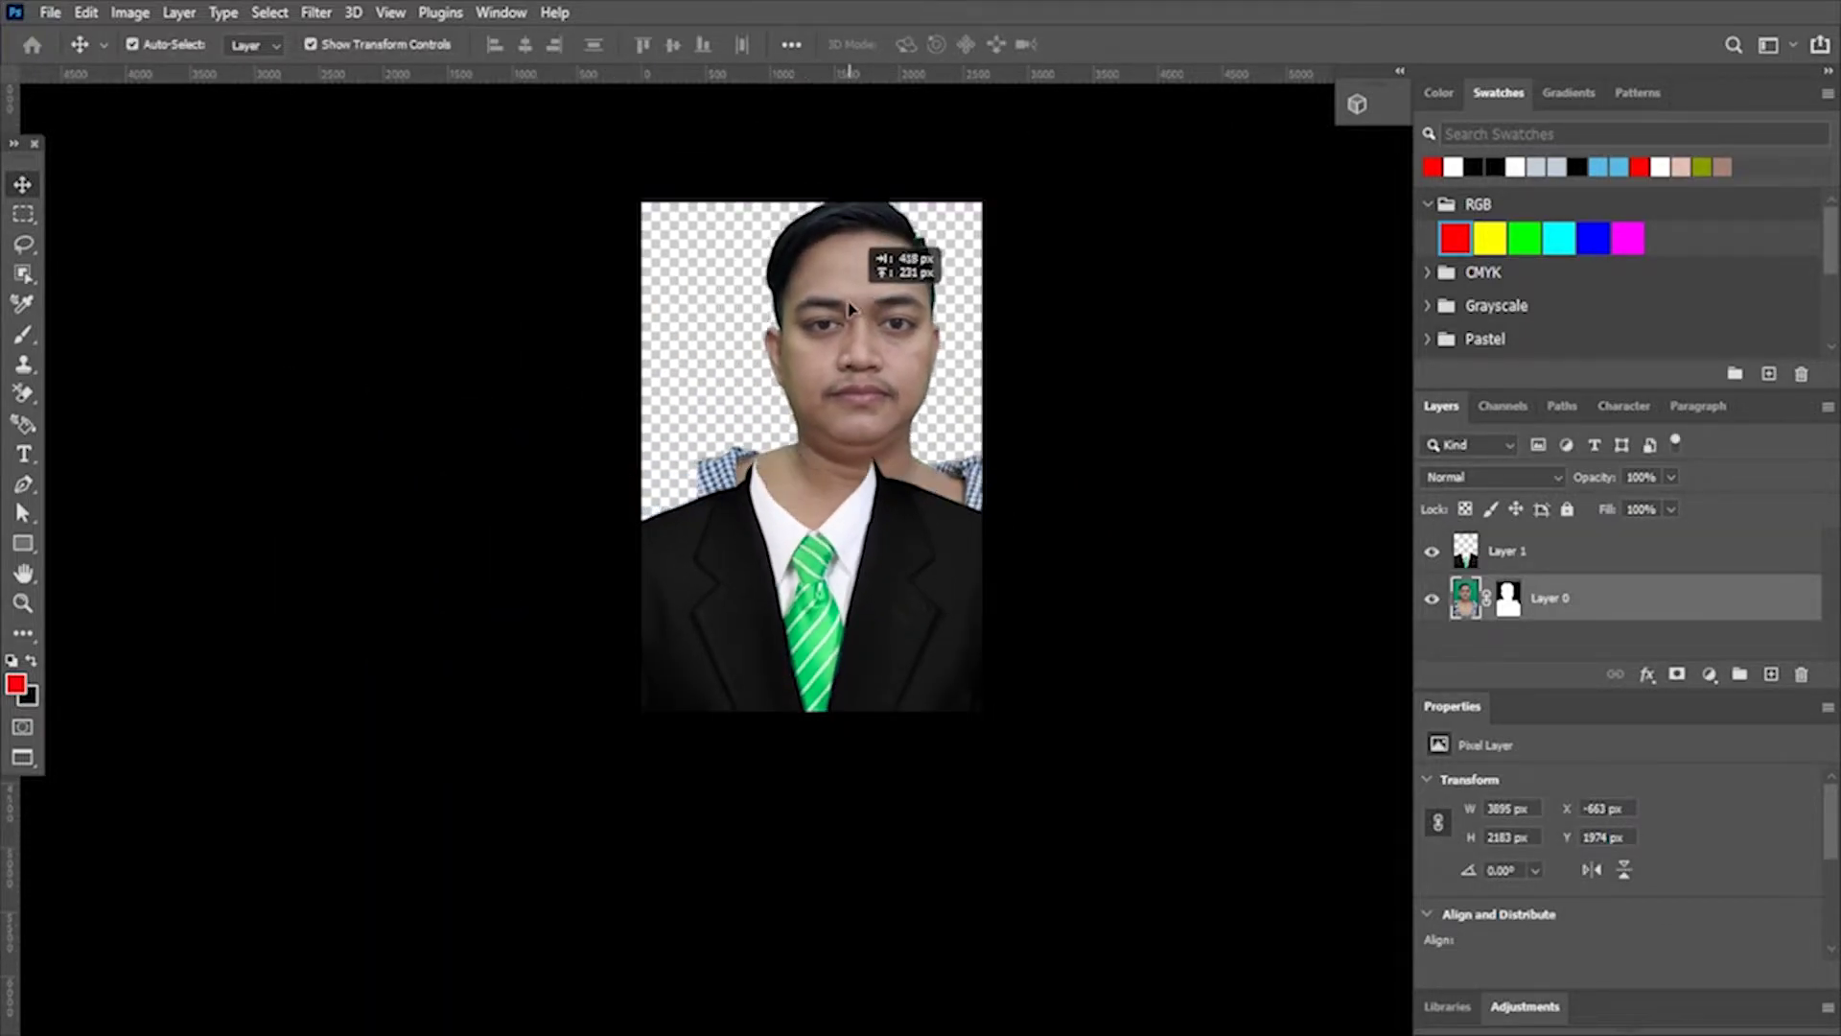
Shrink the suit from its top corners and move it up toward the neck
left_click(860, 618)
left_click_drag(1059, 461, 1000, 473)
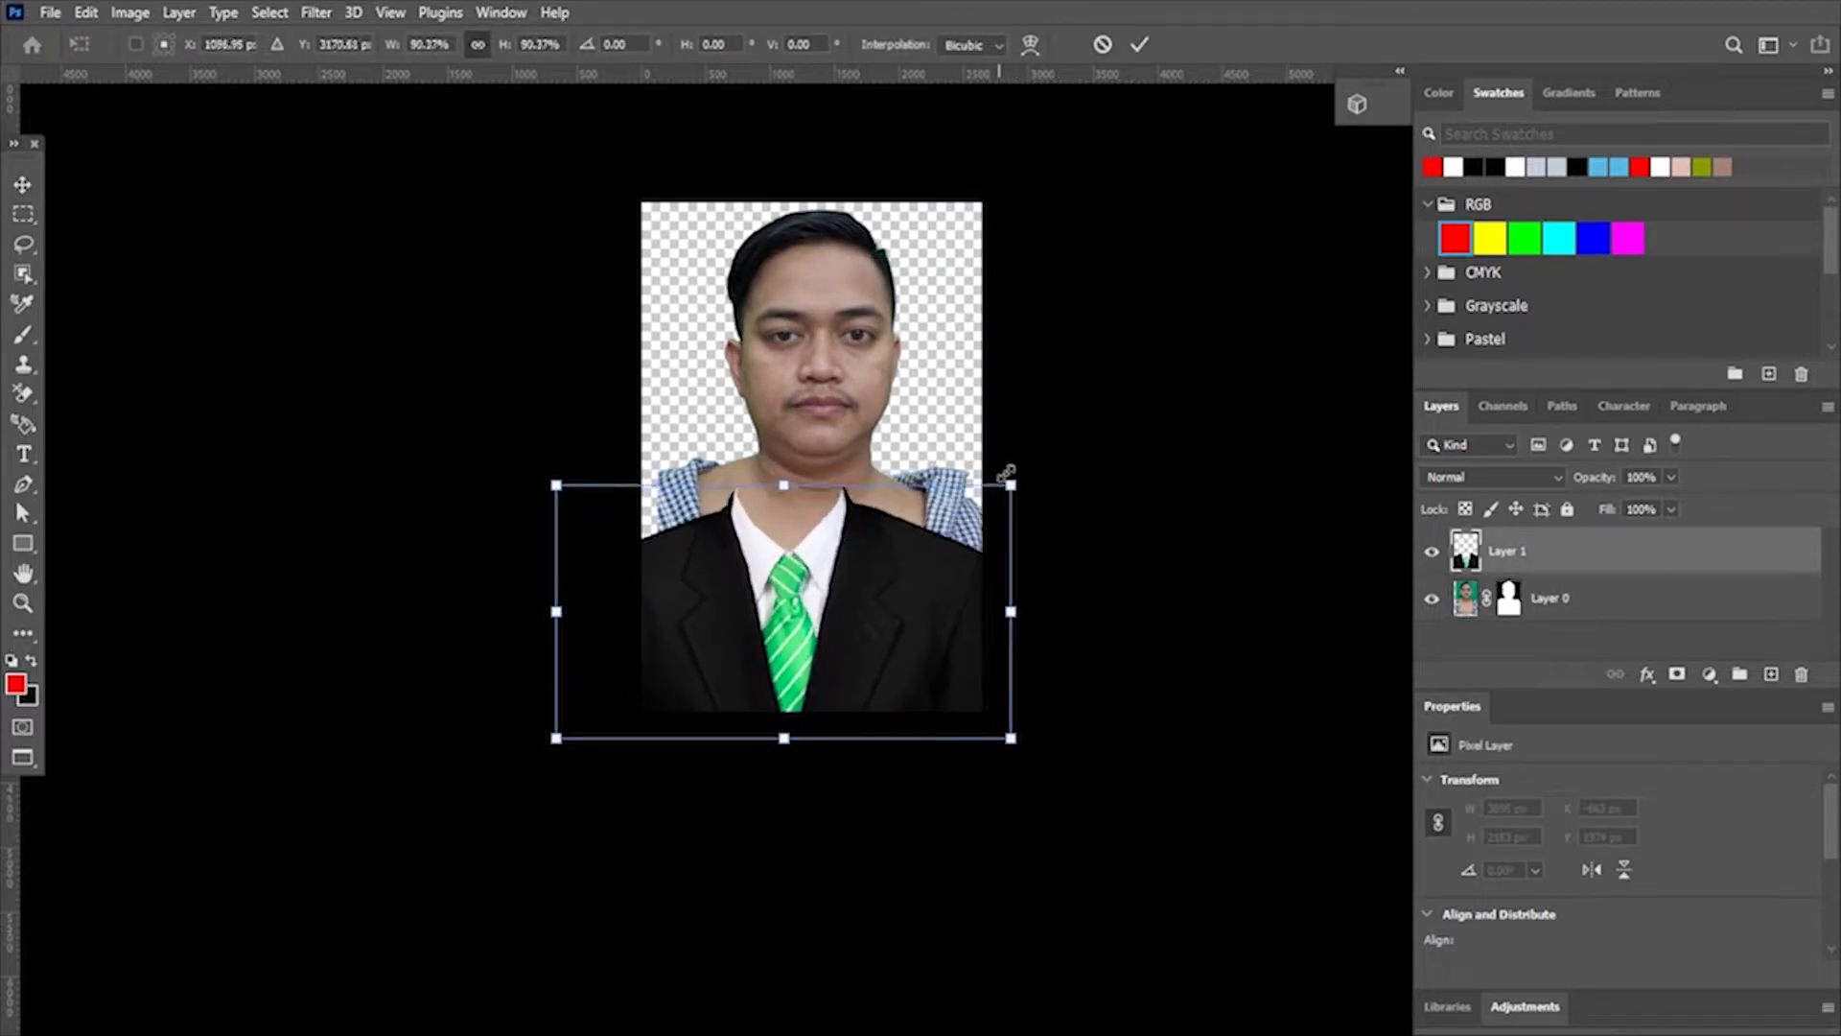
left_click_drag(556, 488, 588, 486)
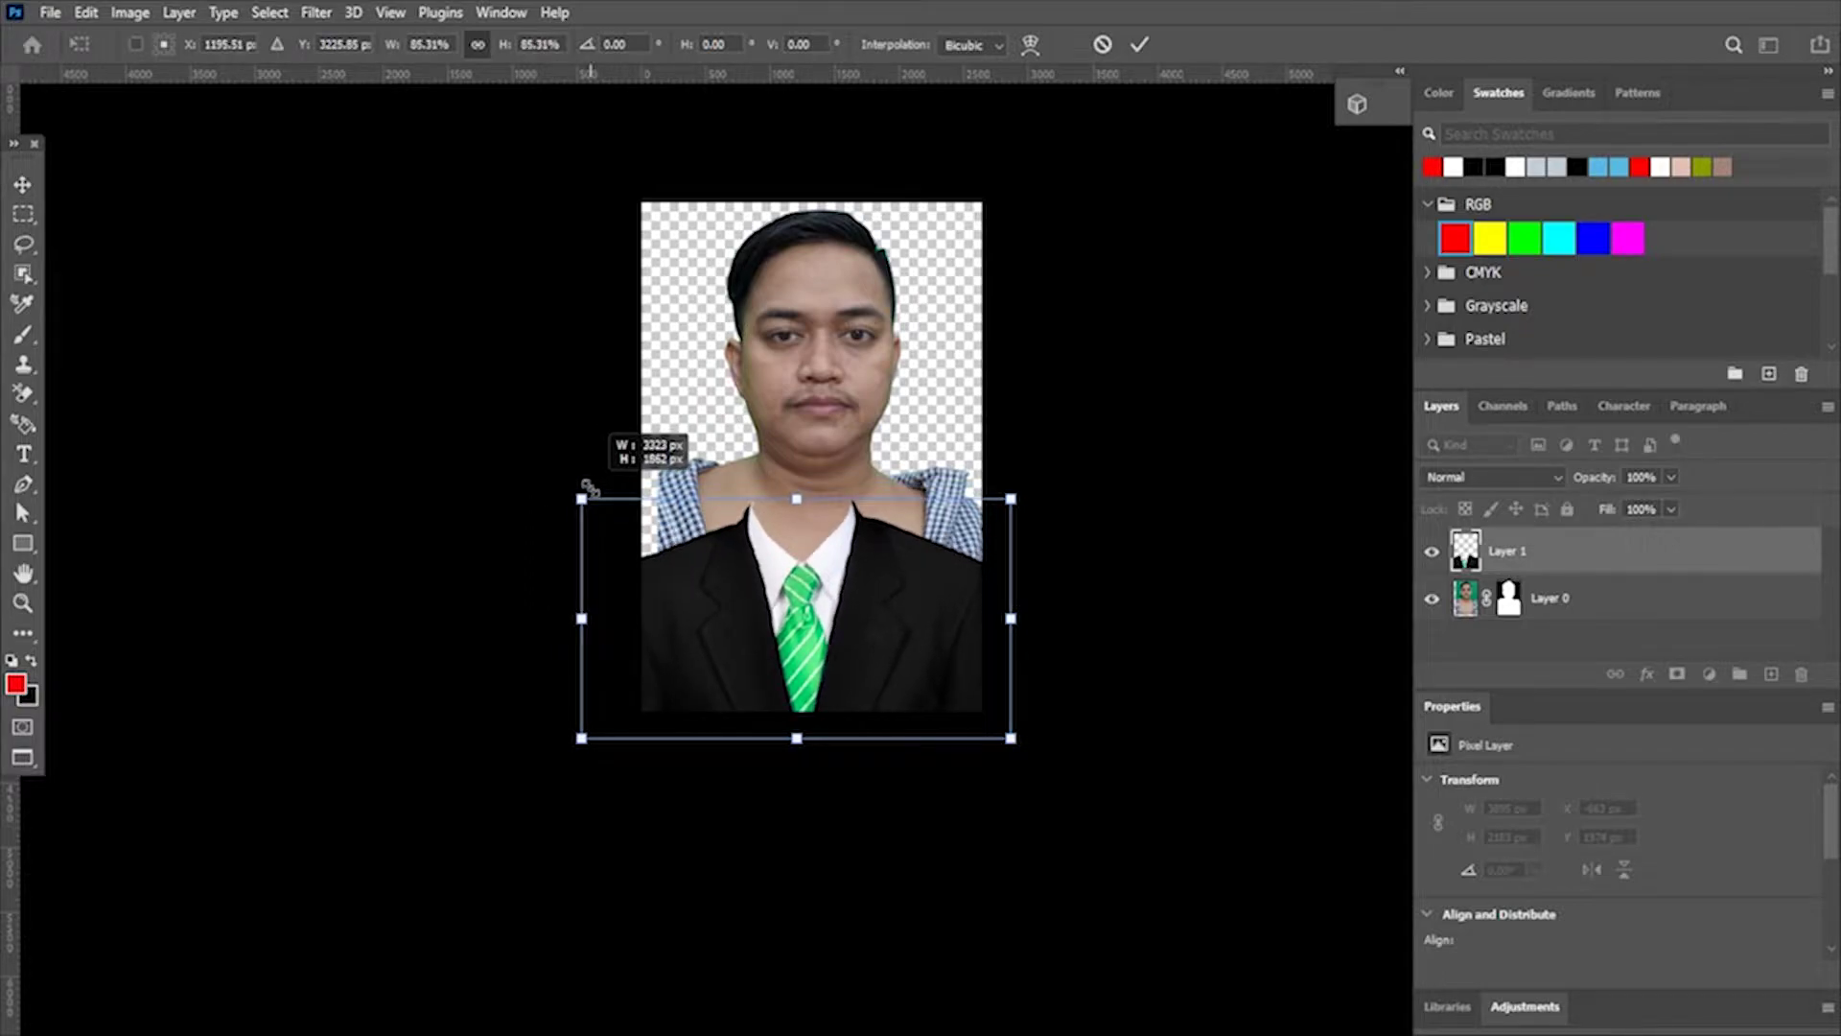
key("Return")
key("ctrl+plus")
mouse_move(866, 690)
left_mouse_down()
mouse_move(876, 642)
mouse_move(875, 659)
mouse_move(830, 576)
left_mouse_up()
Shrink the face photo and move it down into the suit collar
left_click(784, 410)
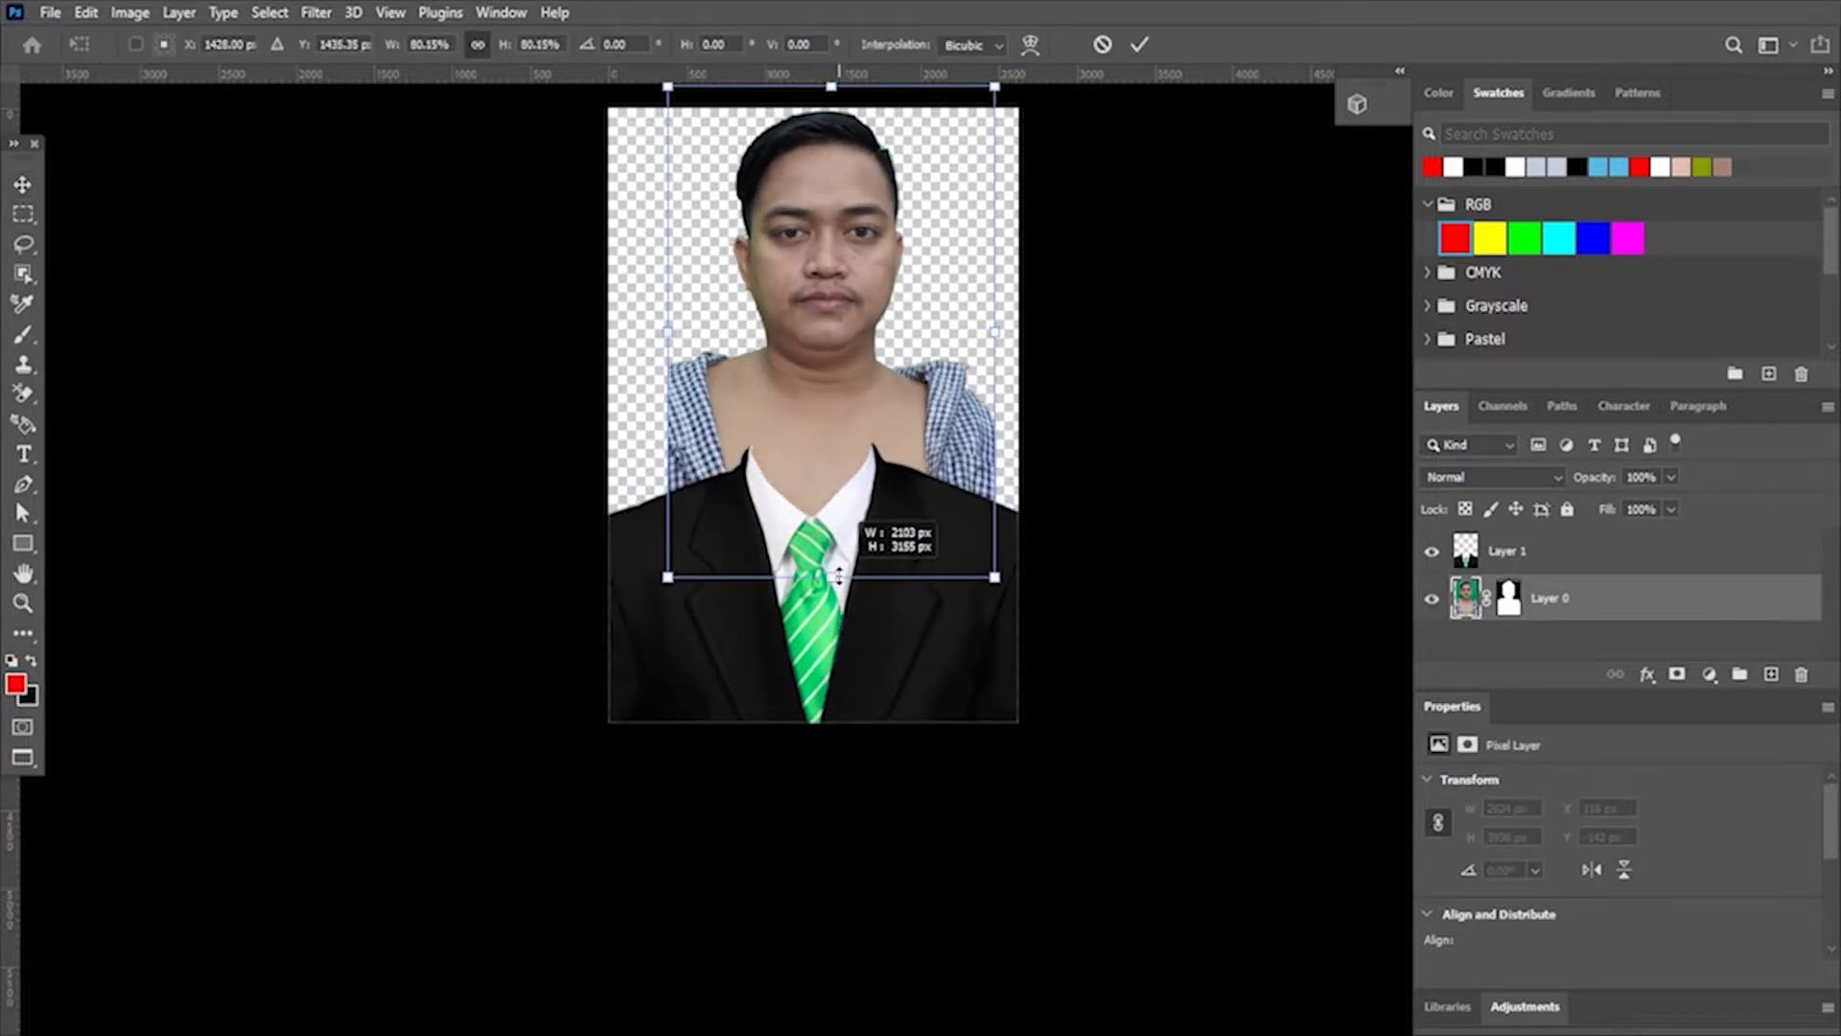
left_click_drag(831, 237, 825, 343)
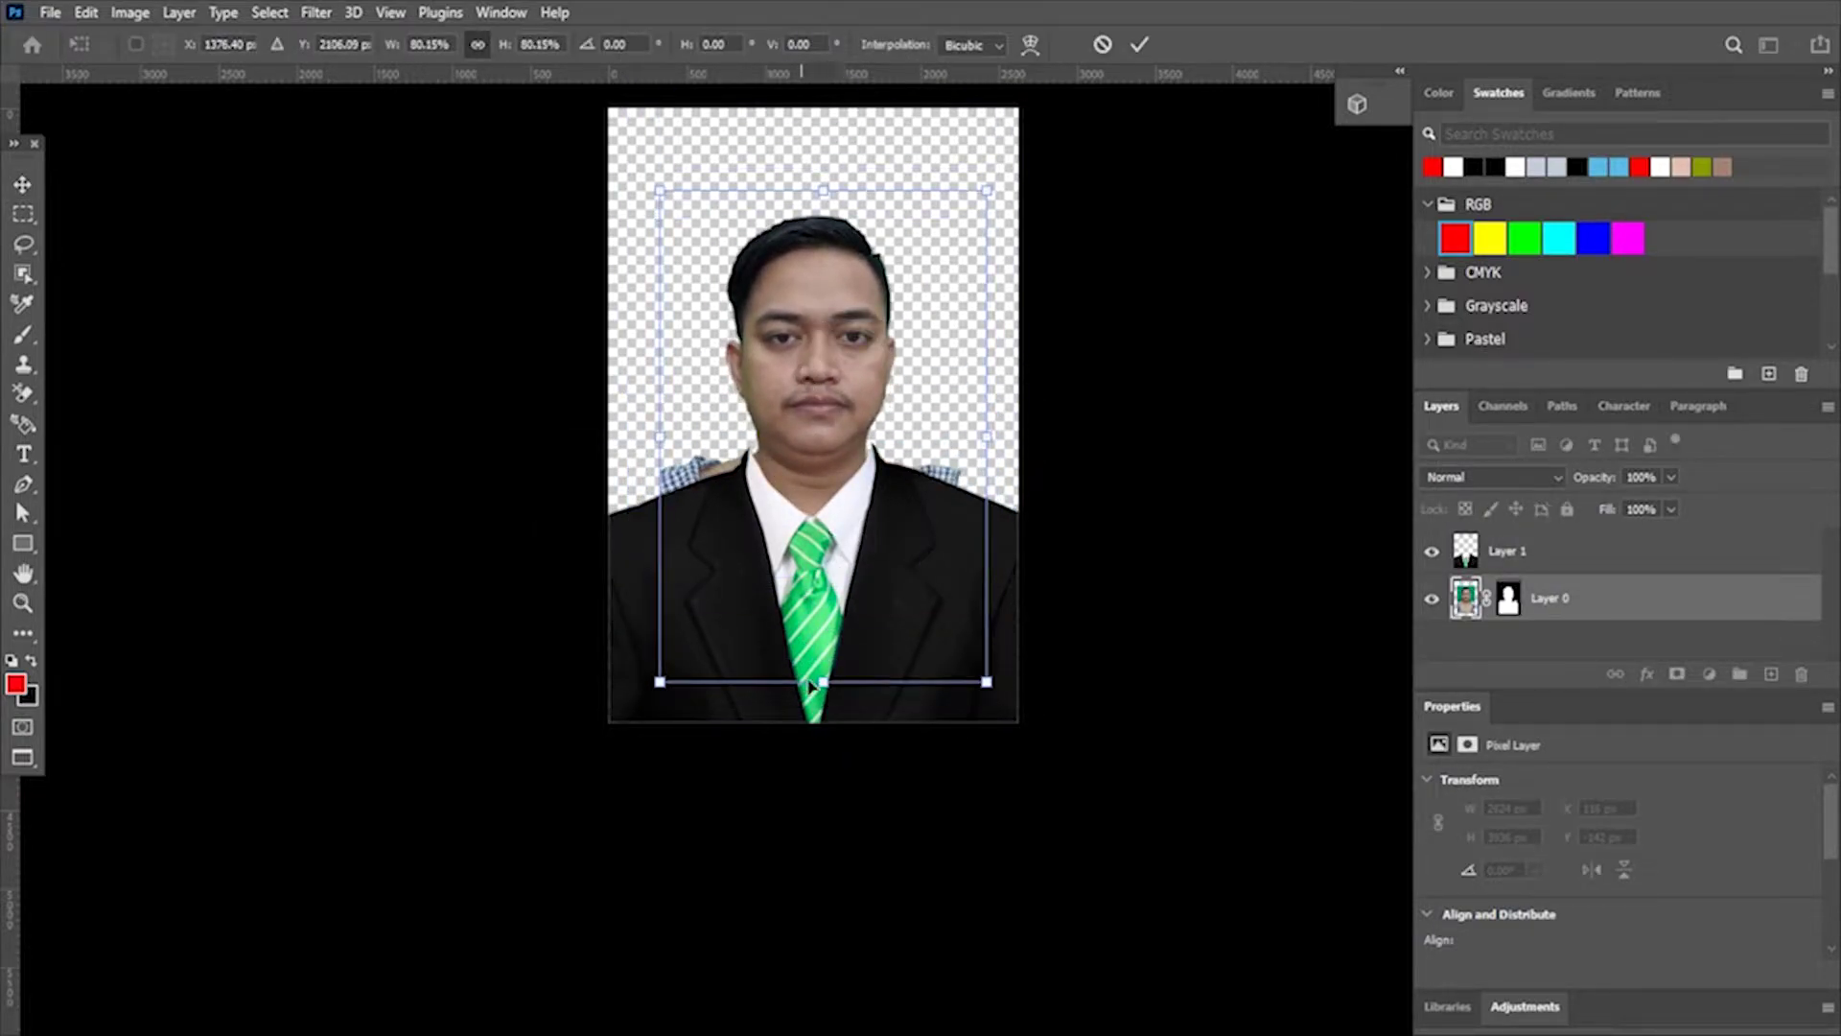
left_click_drag(810, 684, 810, 662)
scroll(773, 245, "up", 2)
left_click_drag(827, 330, 827, 348)
scroll(826, 347, "down", 3)
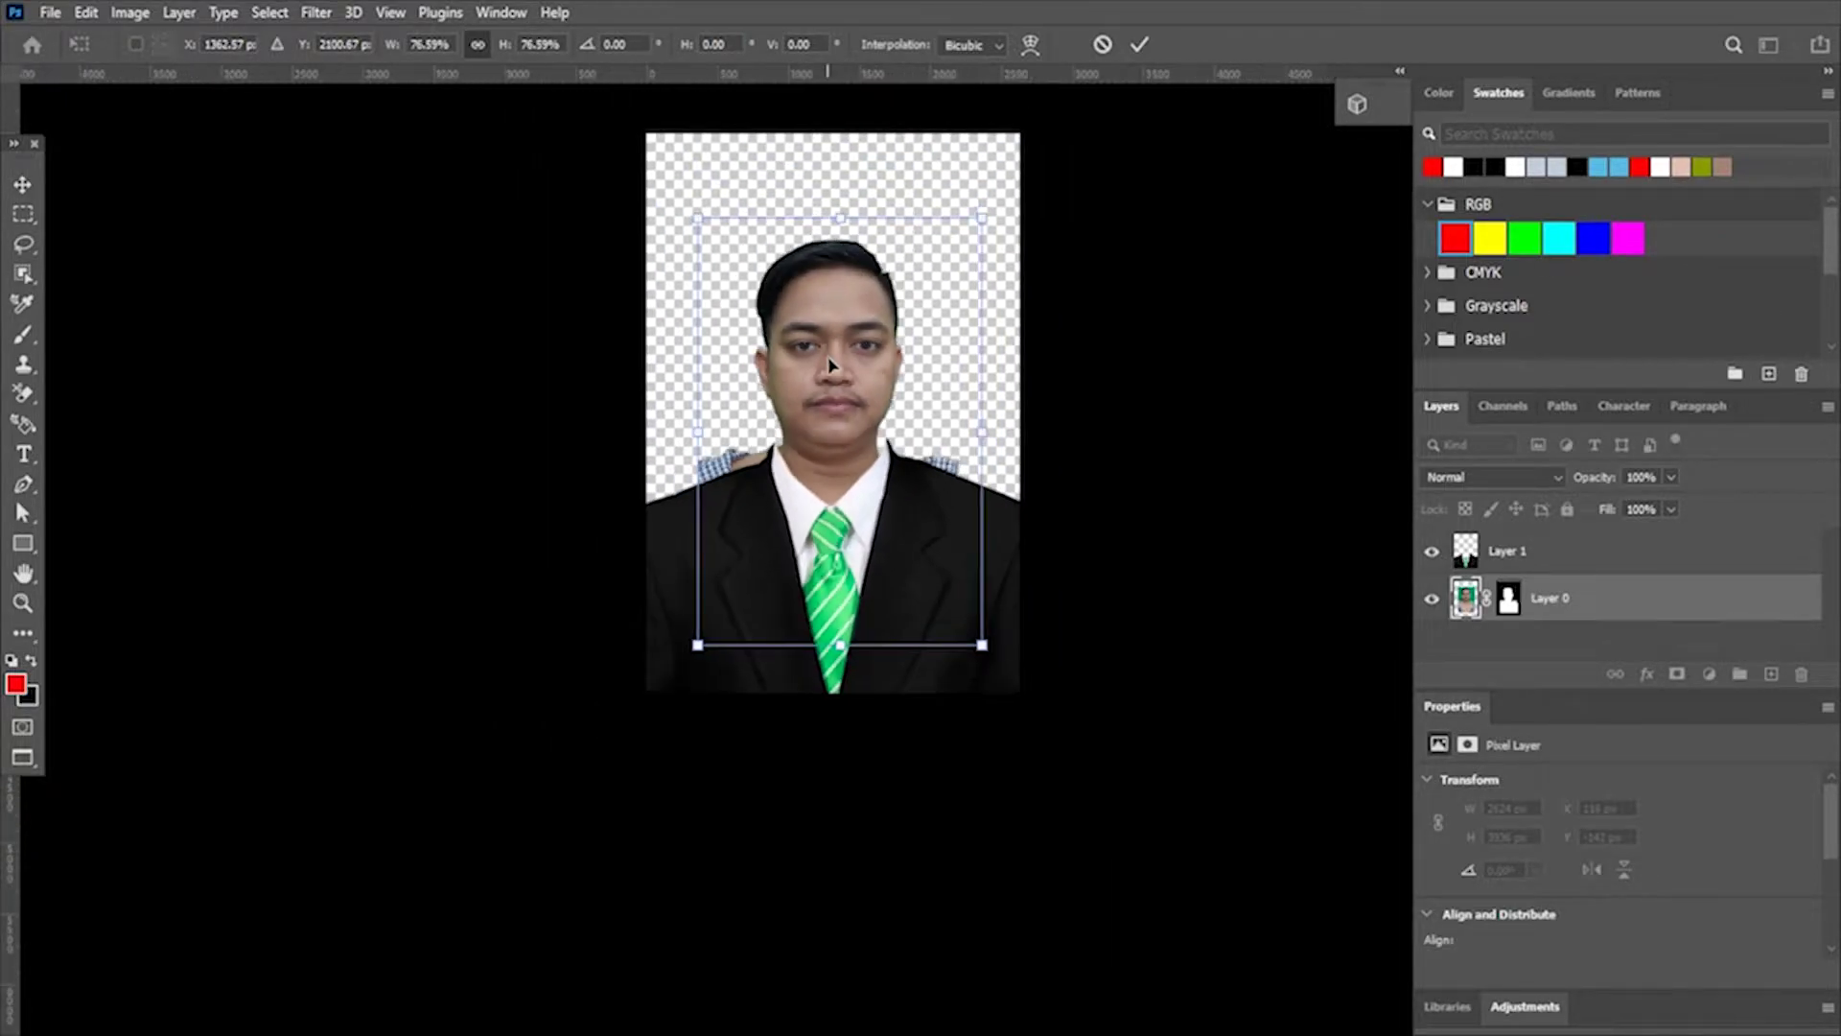
Enlarge the portrait to about 82% and align it above the suit
left_click_drag(978, 419, 990, 419)
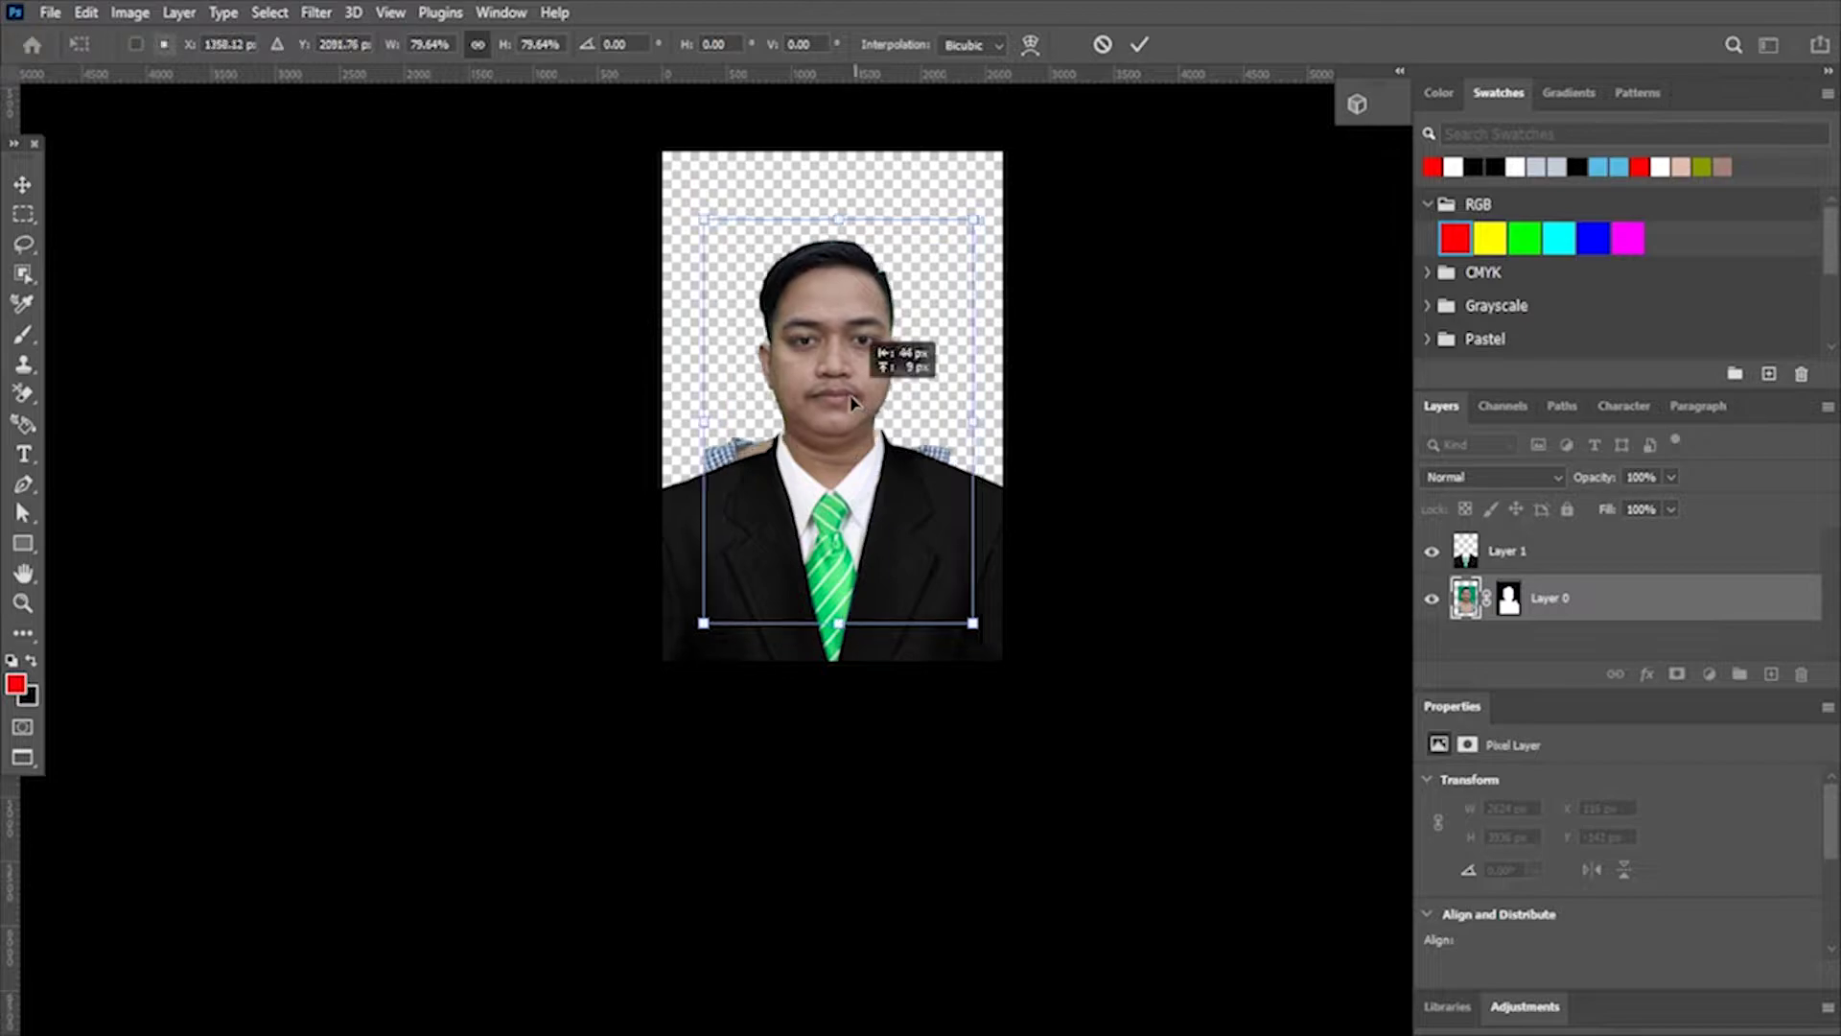
scroll(854, 438, "down", 2)
scroll(853, 438, "up", 4)
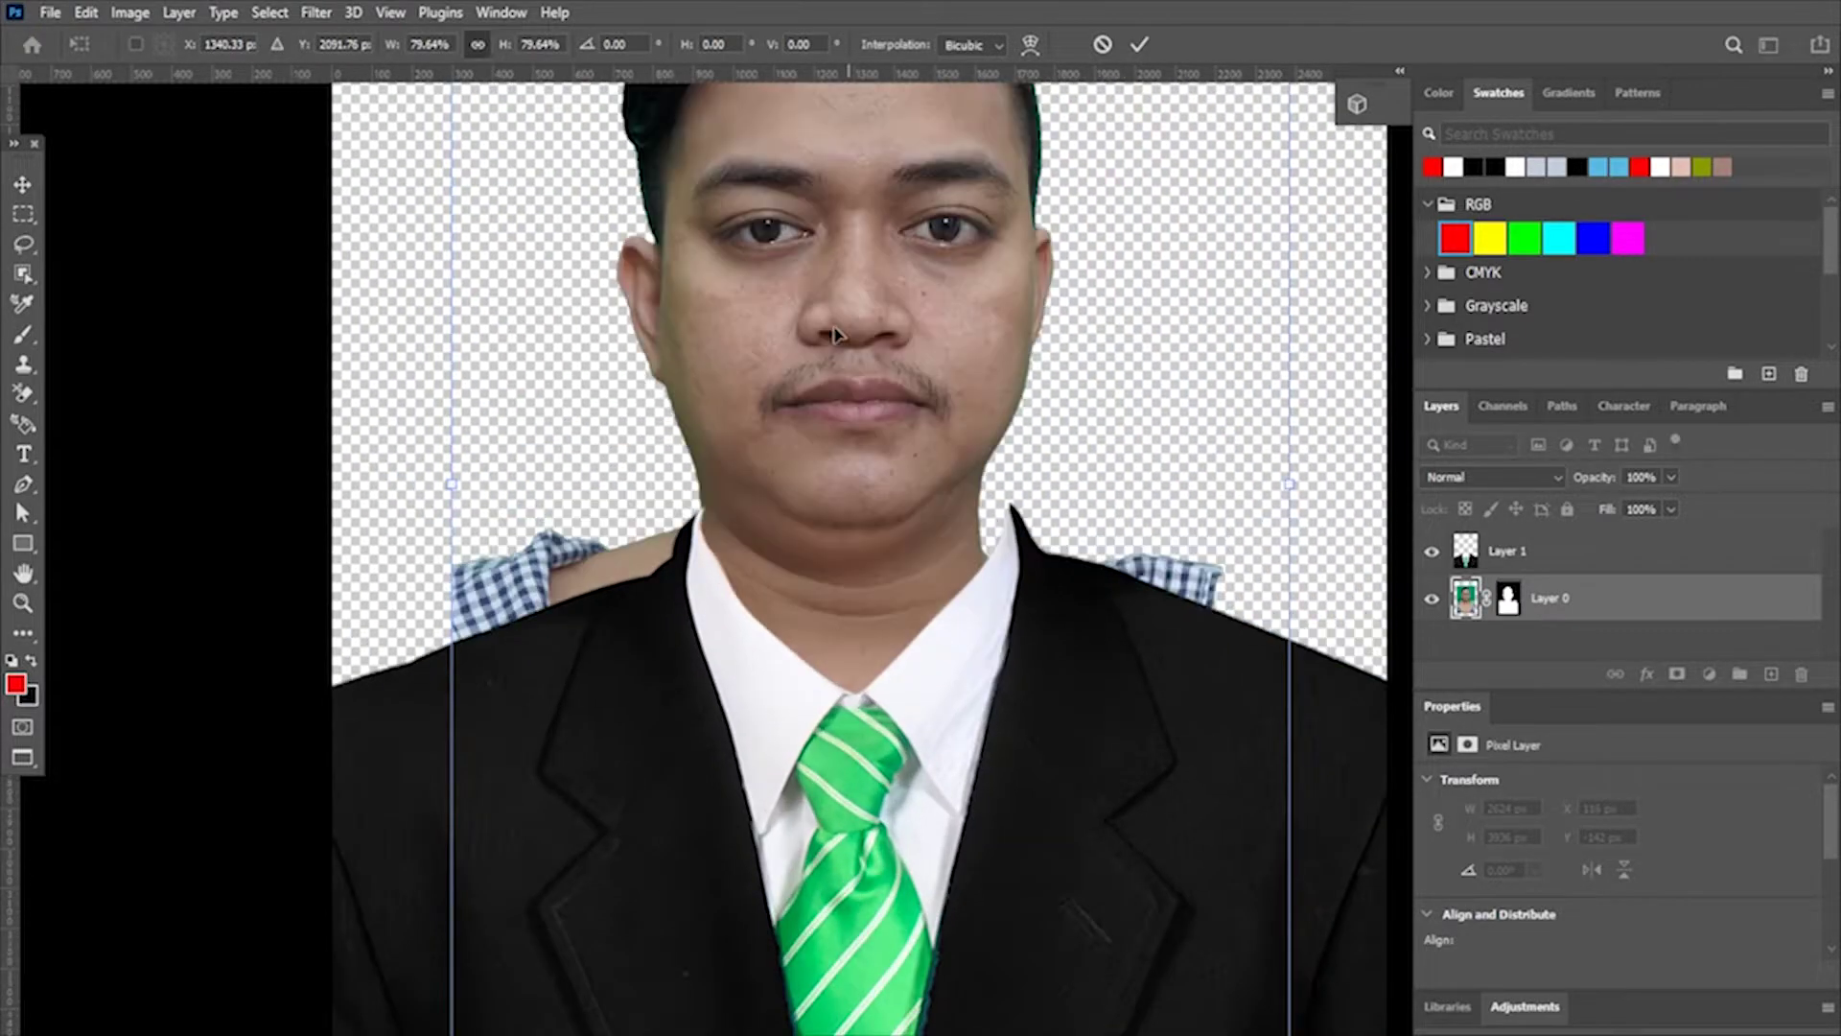
mouse_move(843, 412)
left_mouse_down()
mouse_move(812, 410)
mouse_move(832, 414)
left_mouse_up()
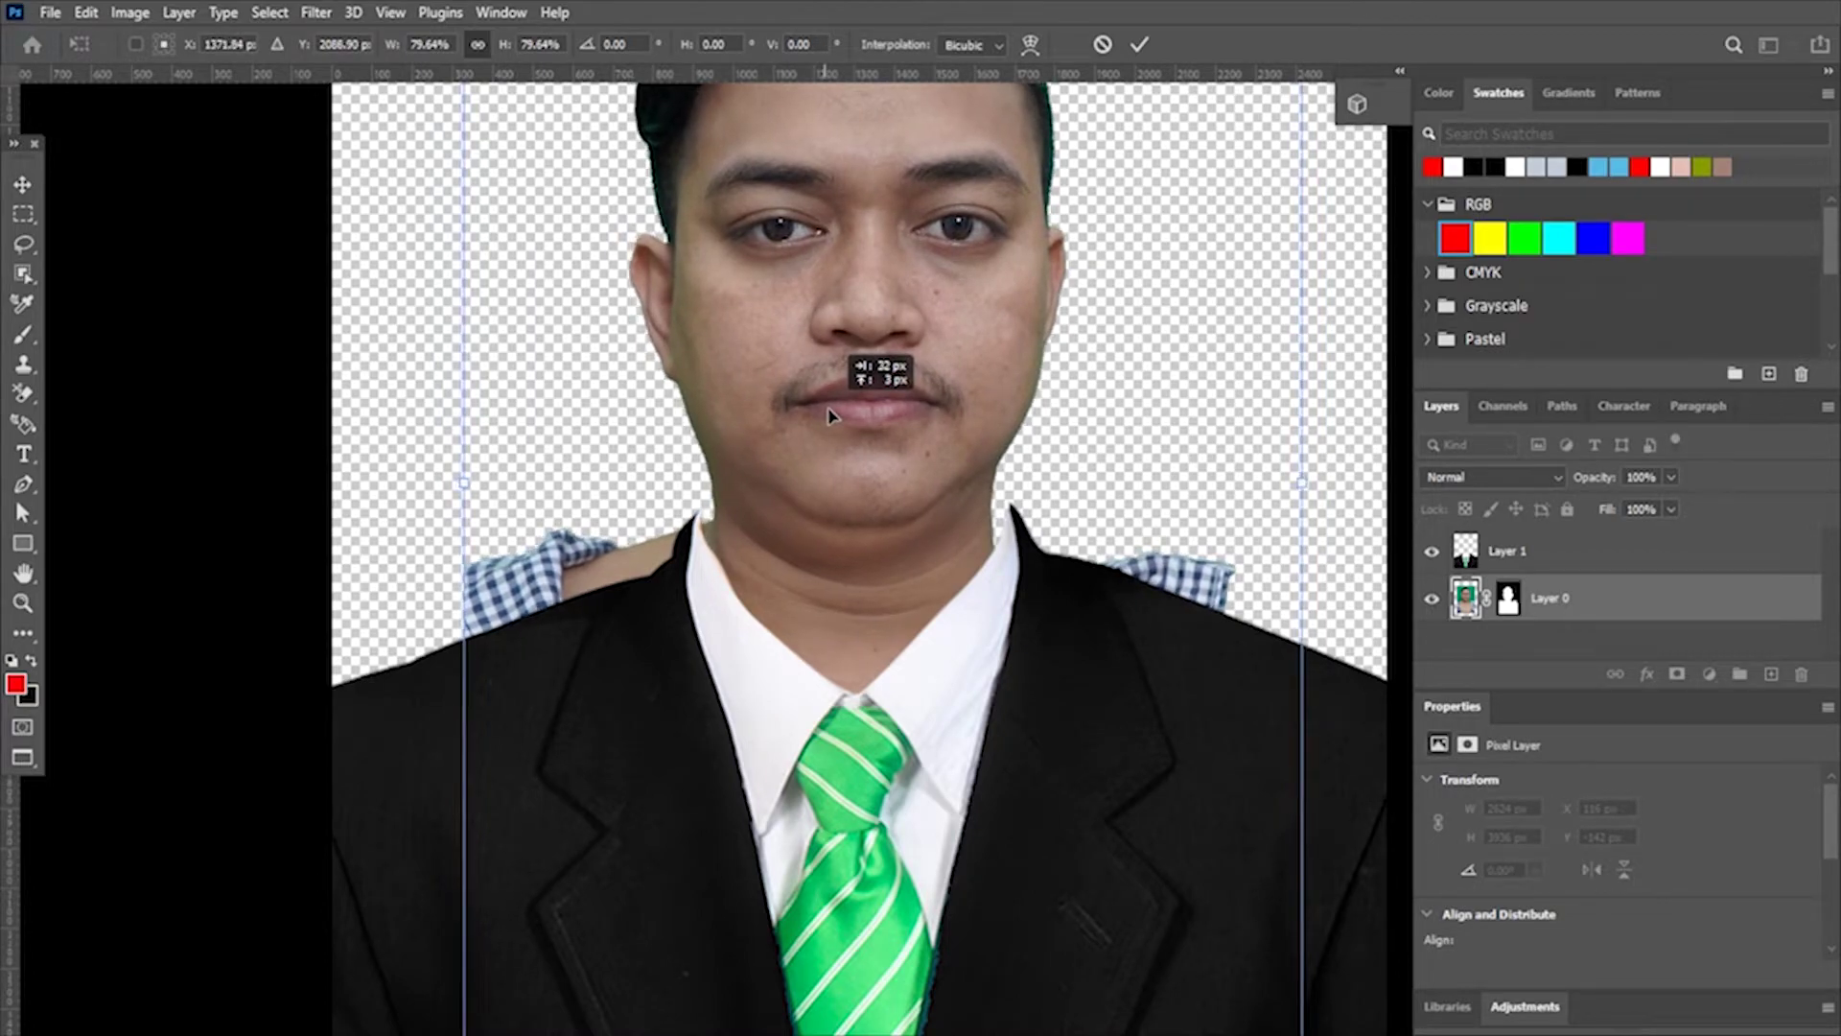
scroll(891, 441, "down", 3)
scroll(891, 441, "down", 3)
scroll(951, 558, "down", 2)
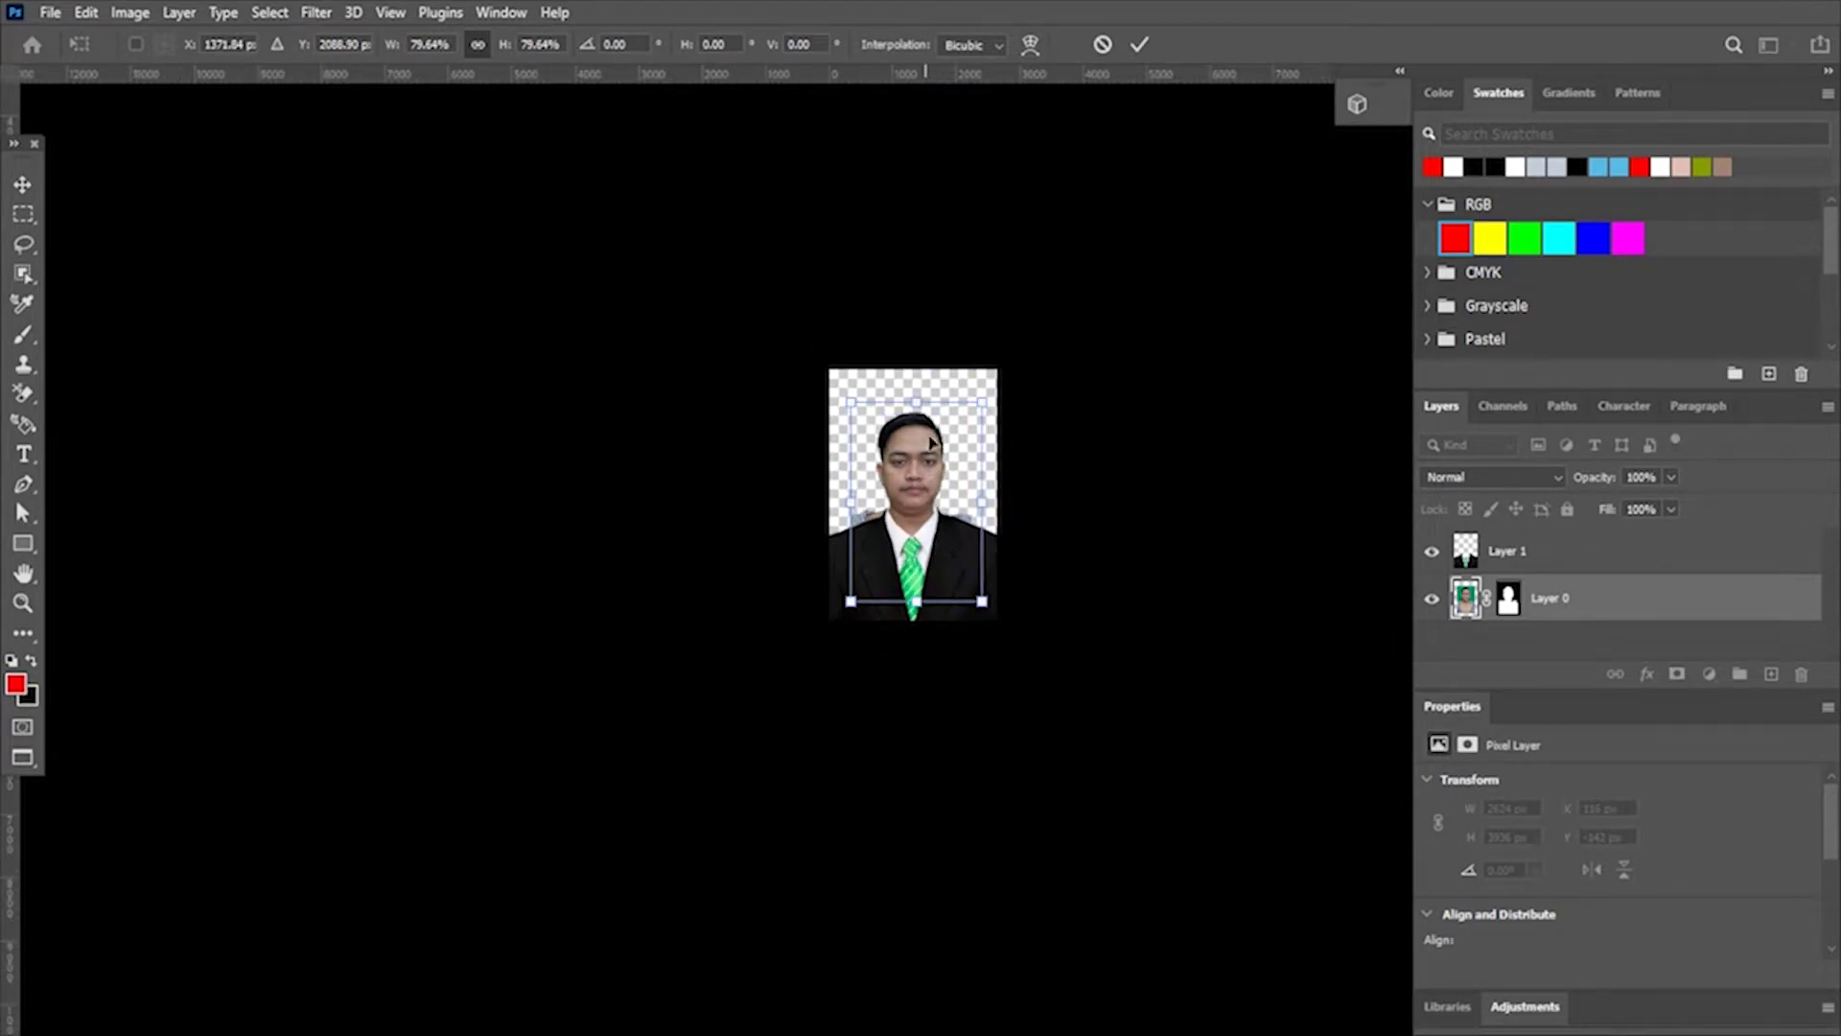
scroll(909, 412, "up", 2)
left_click_drag(915, 391, 916, 387)
scroll(899, 448, "up", 2)
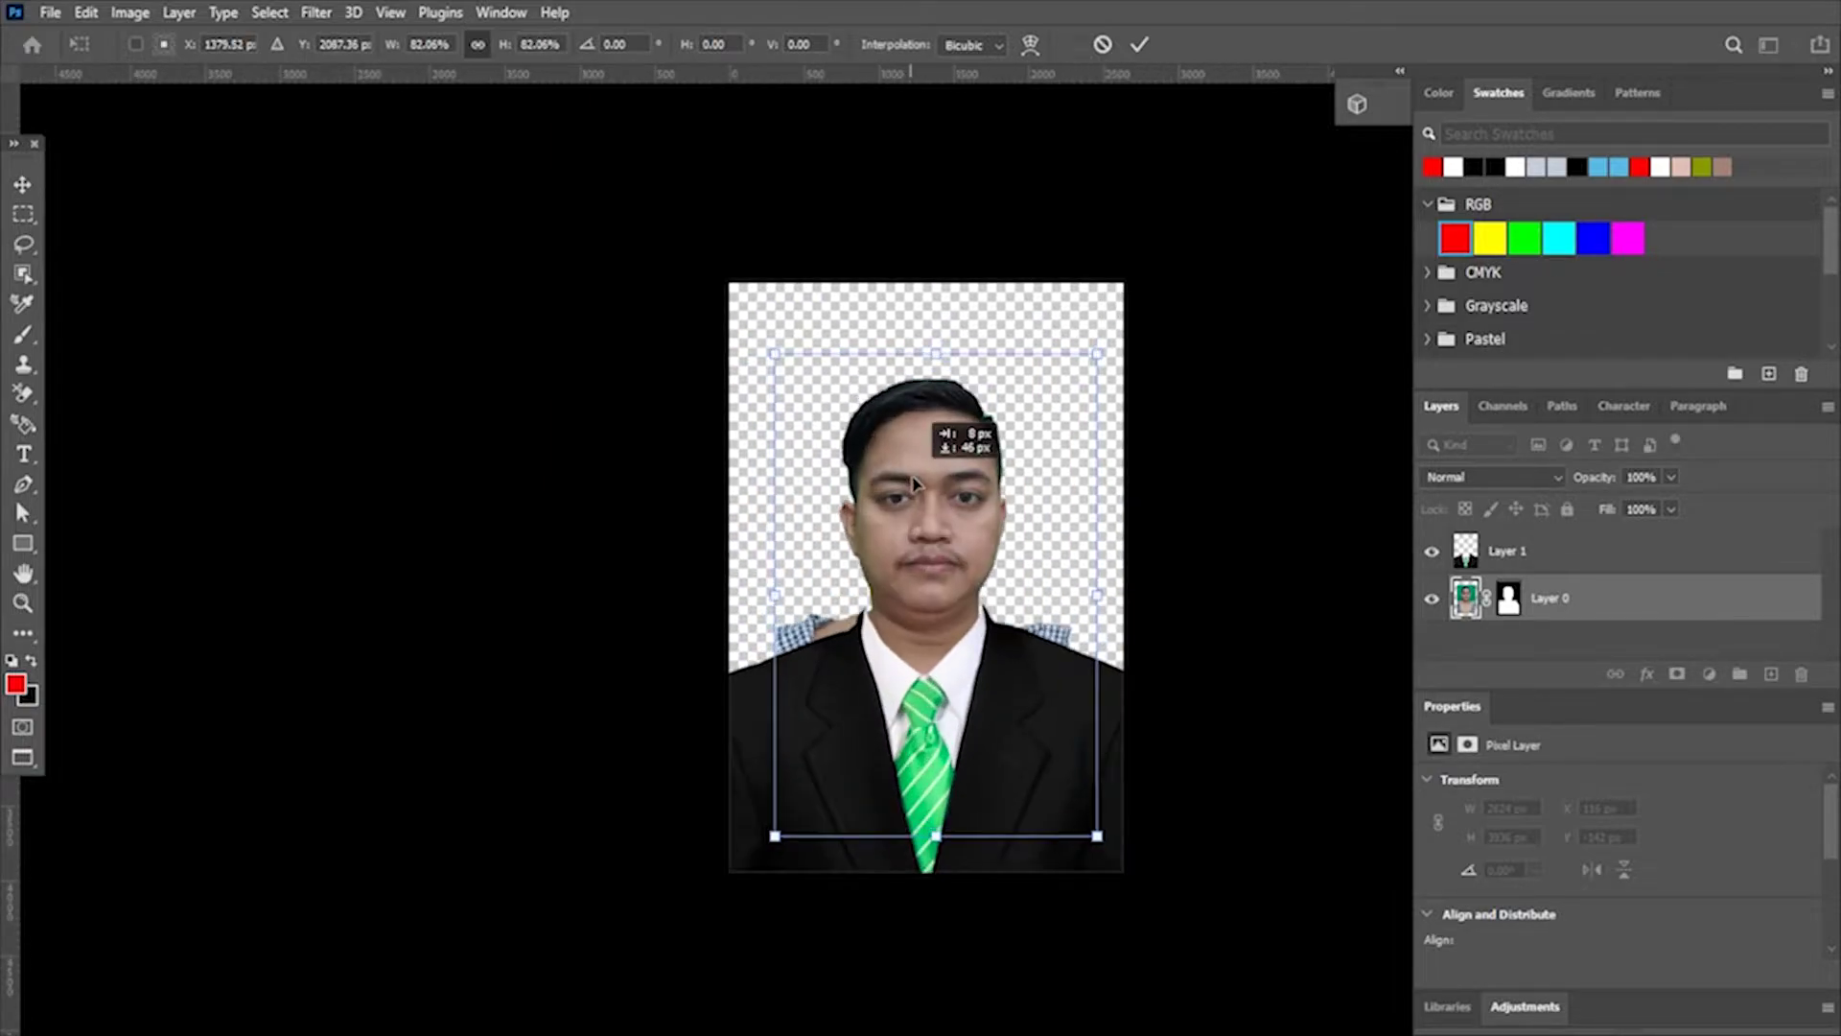
left_click_drag(900, 470, 917, 485)
scroll(959, 498, "down", 1)
scroll(960, 502, "down", 1)
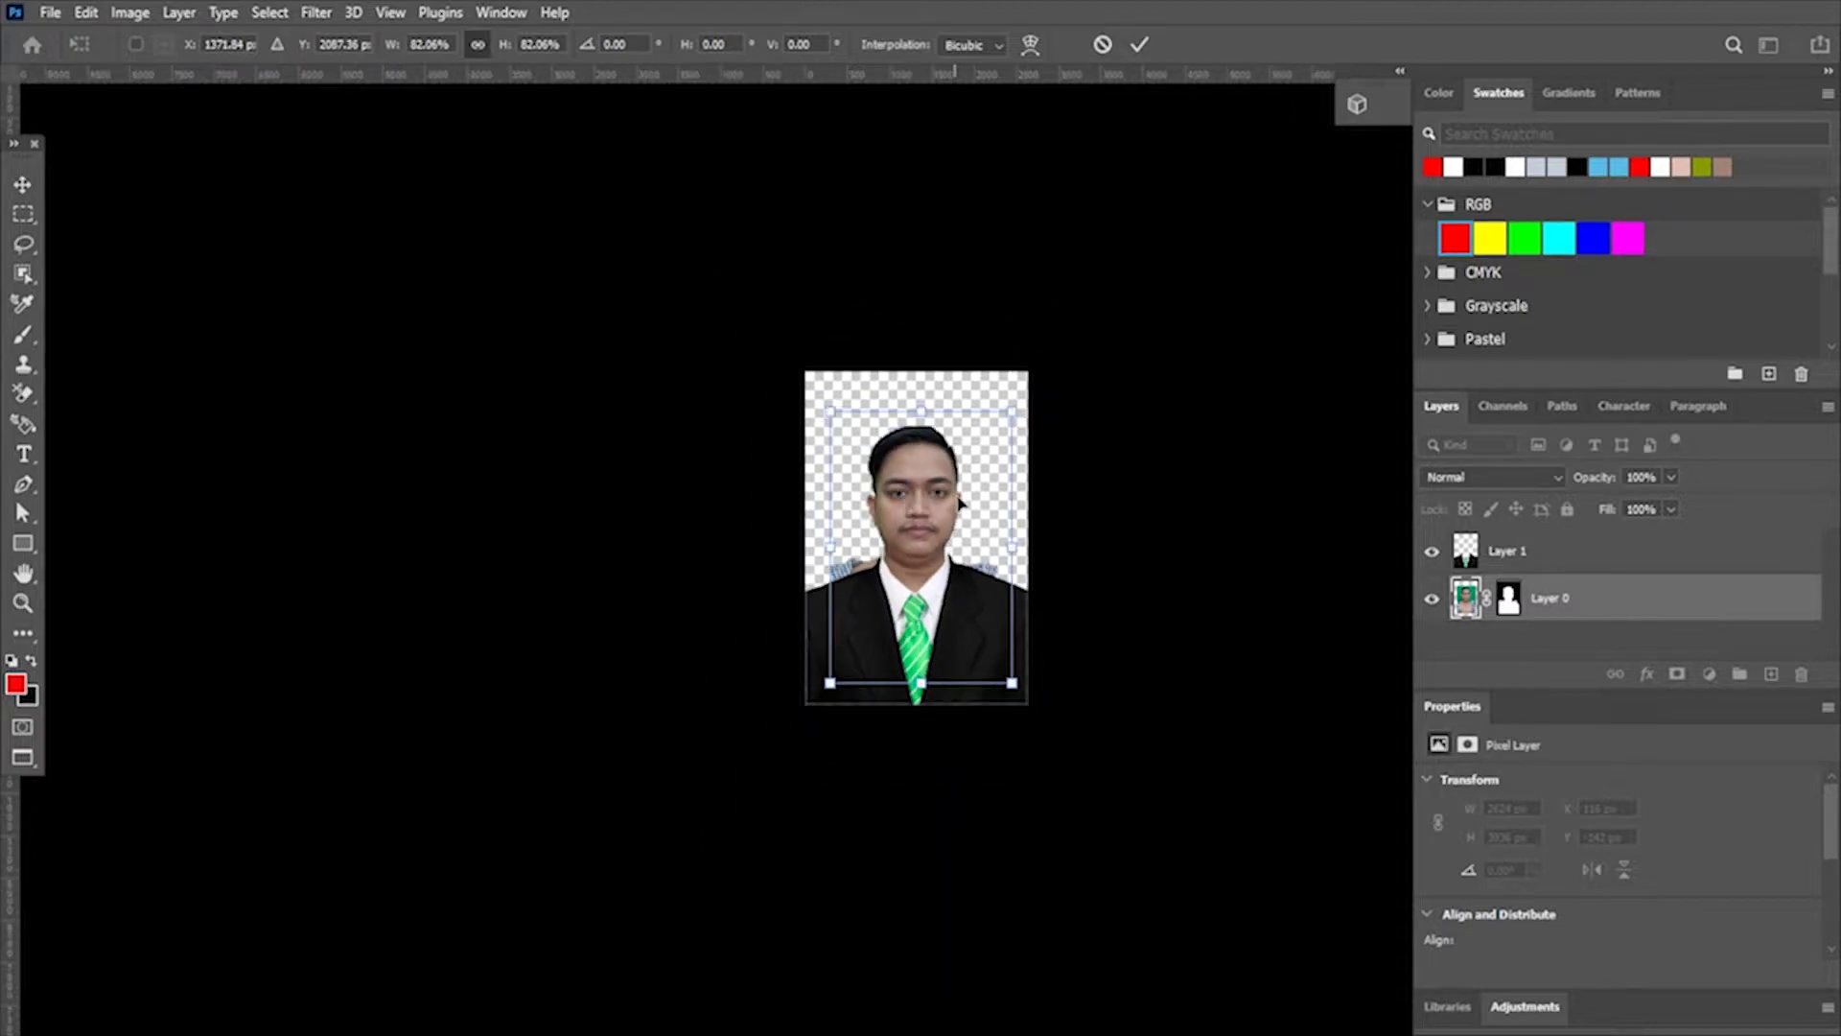
key("Return")
scroll(877, 650, "up", 1)
Warp the suit on Layer 1, bending its collar and shoulder line up toward the neck
scroll(882, 575, "up", 2)
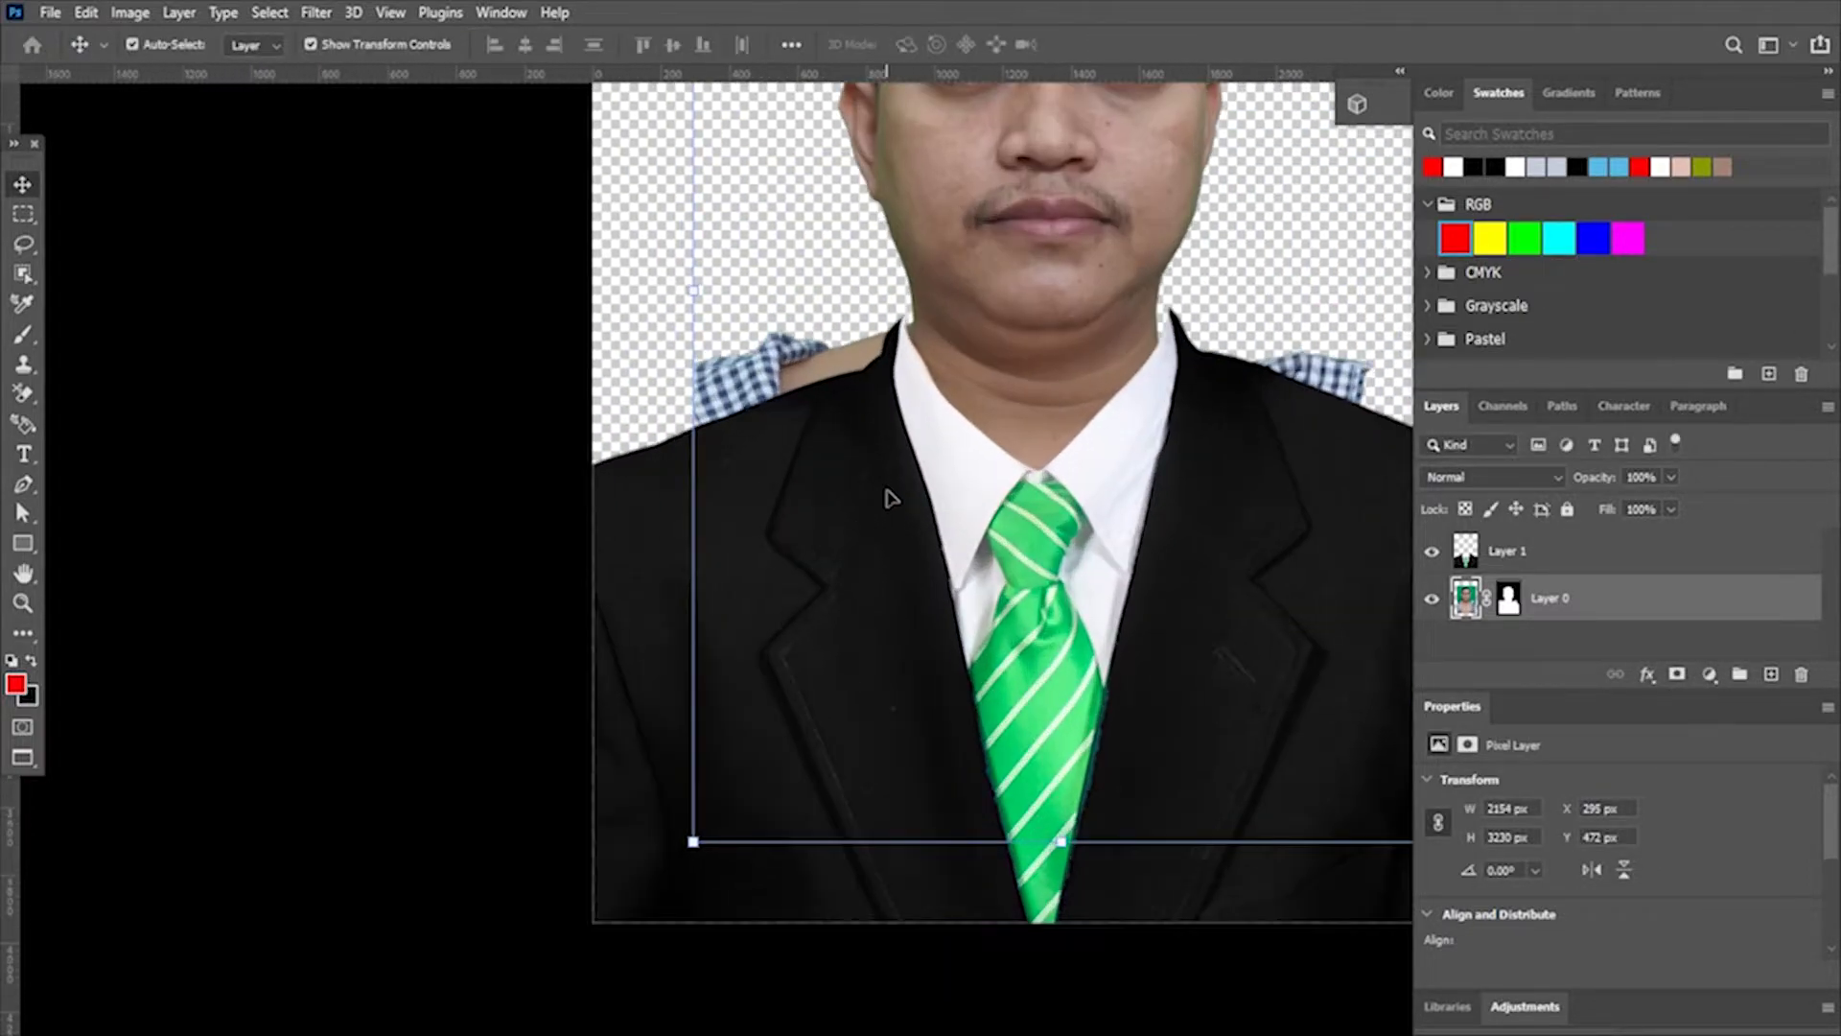
left_click(888, 497)
scroll(945, 295, "up", 2)
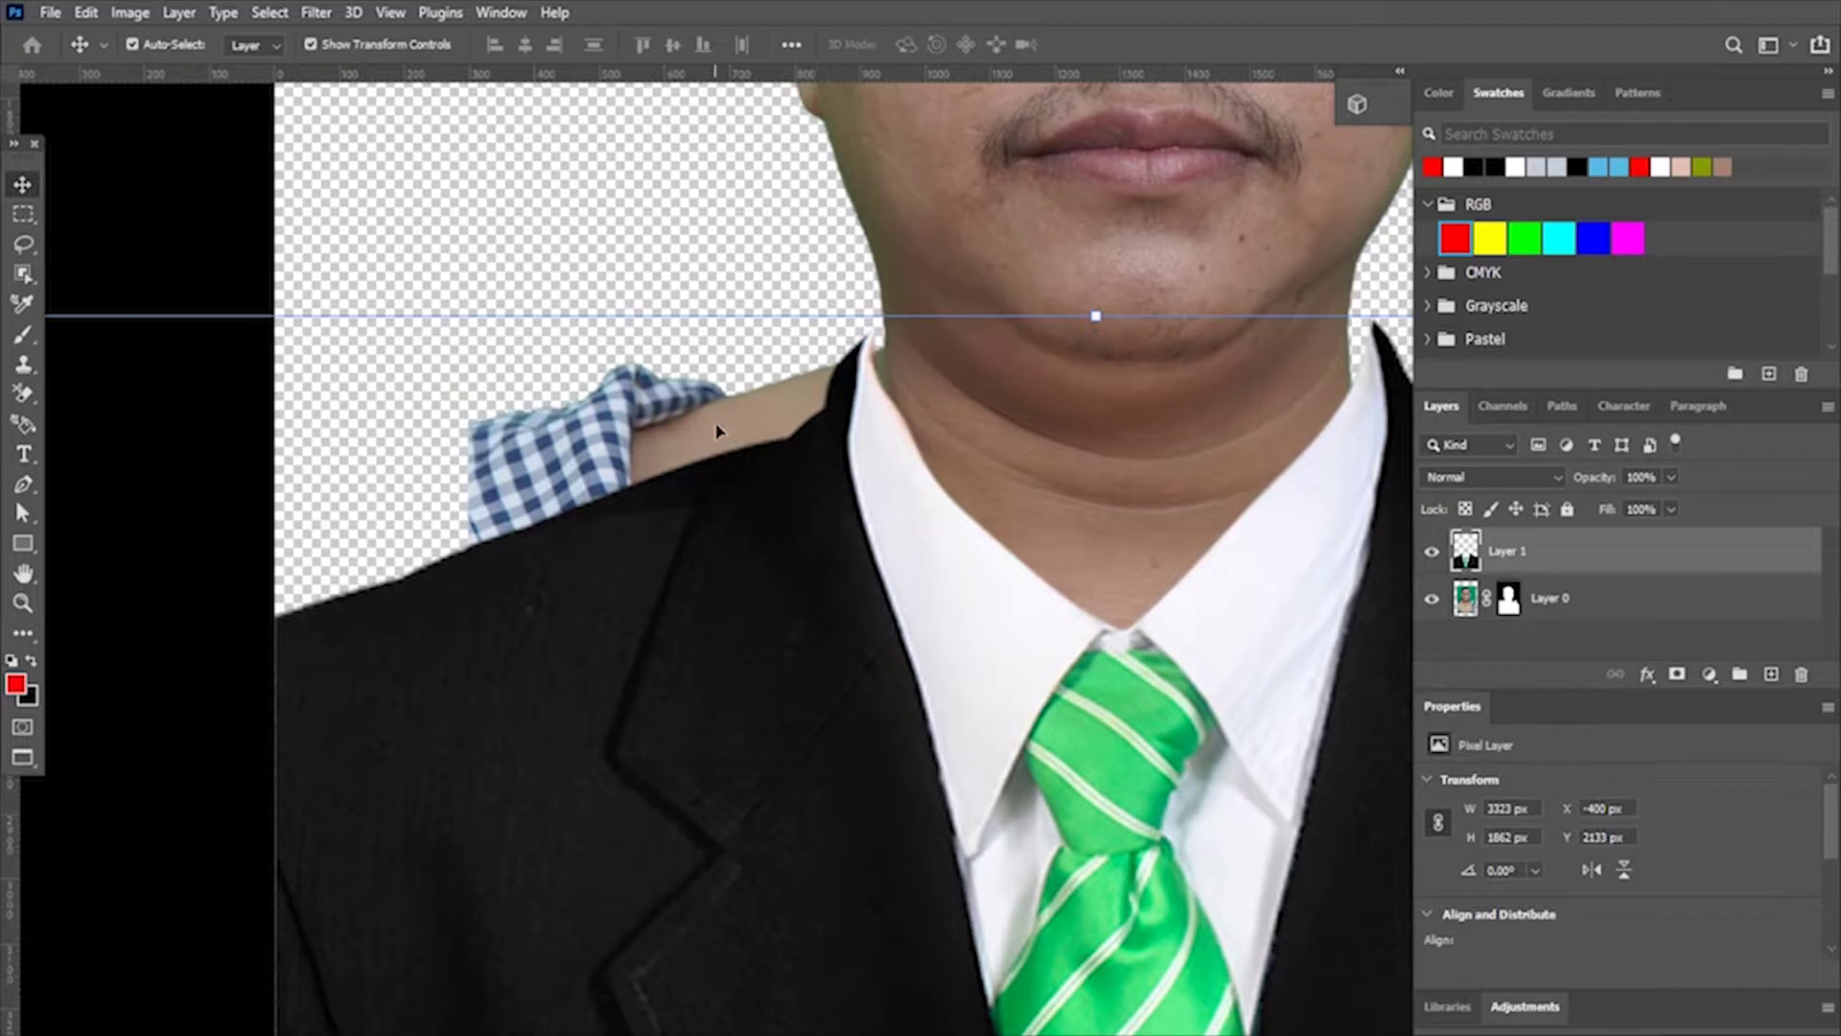
key("ctrl+t")
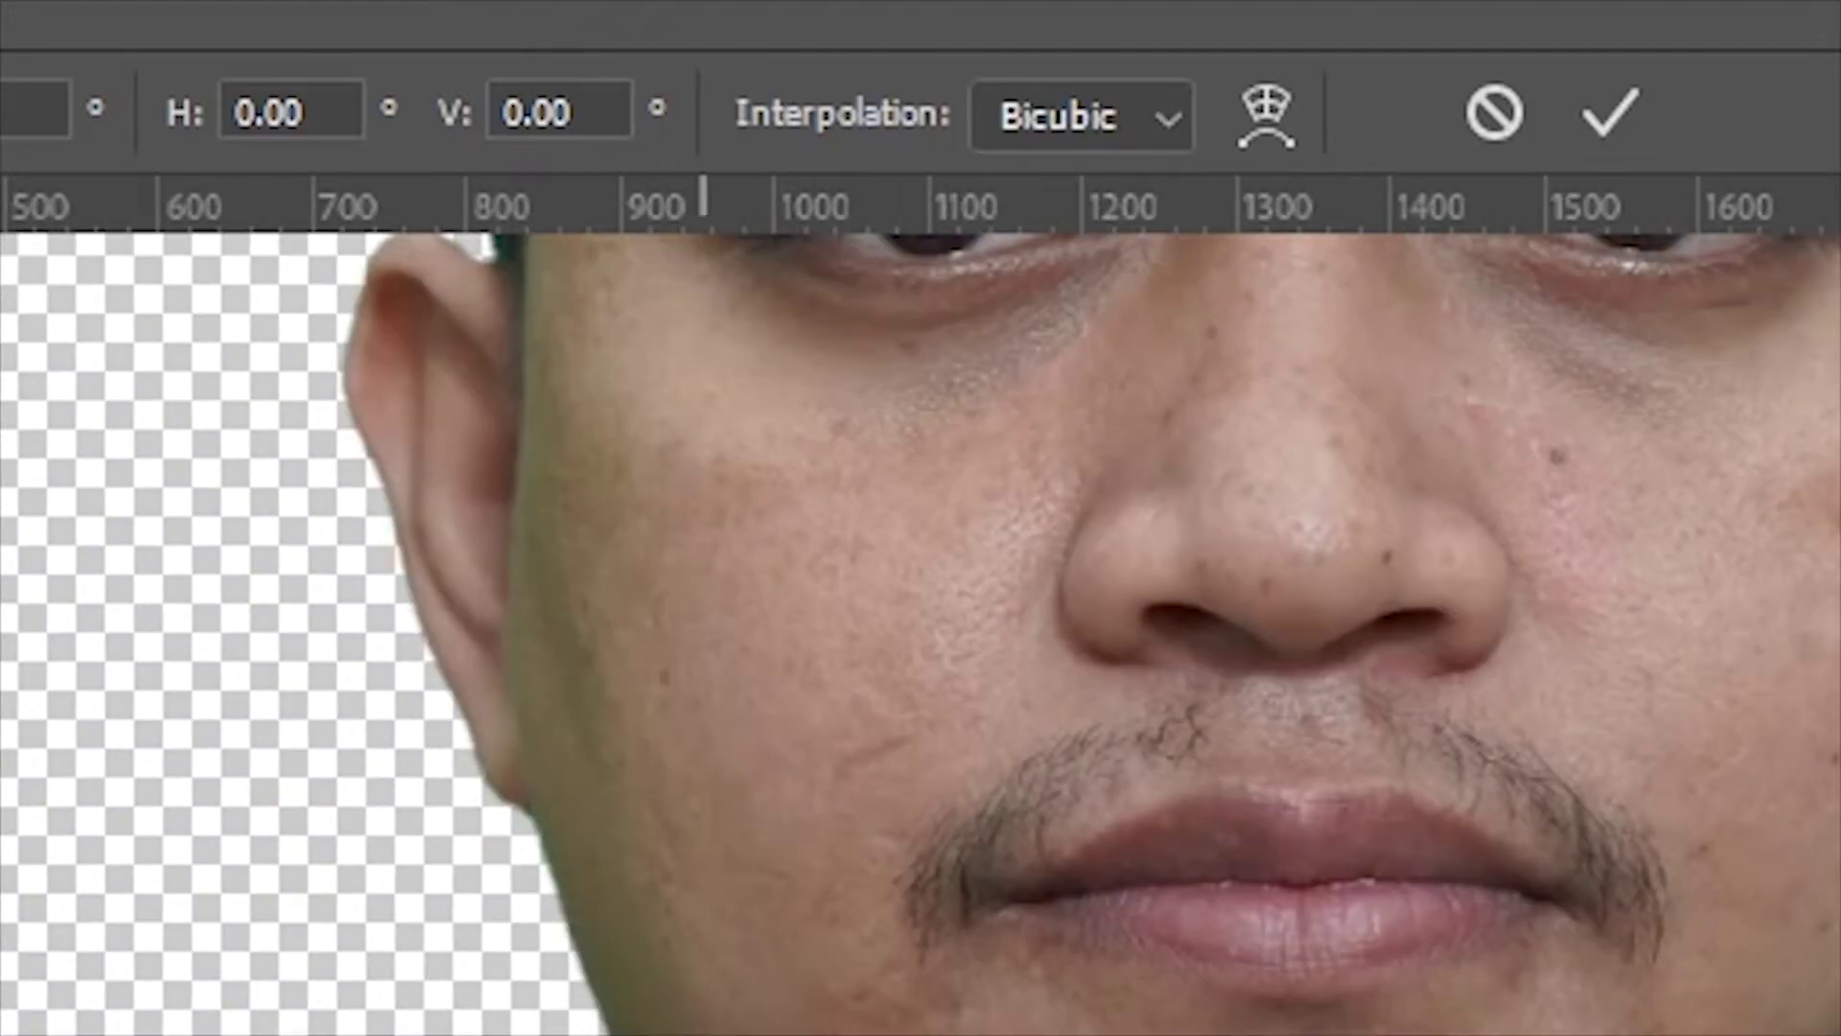
right_click(705, 149)
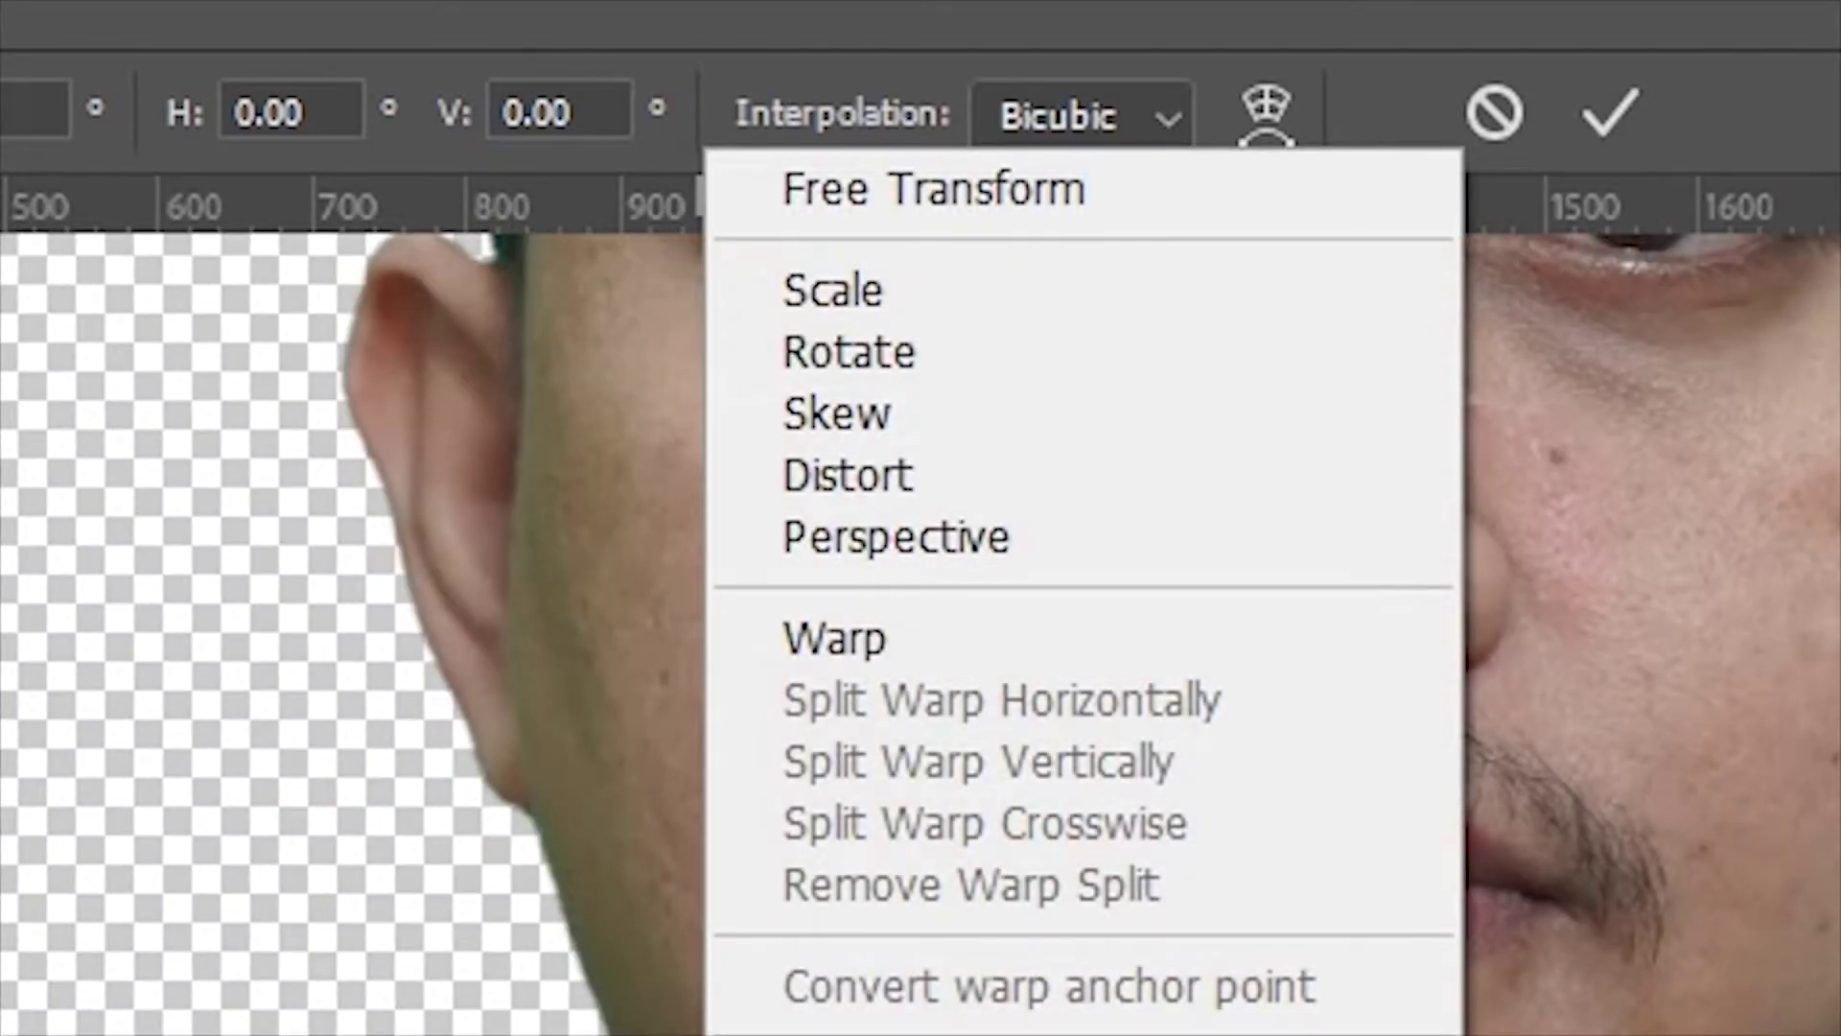
left_click(832, 650)
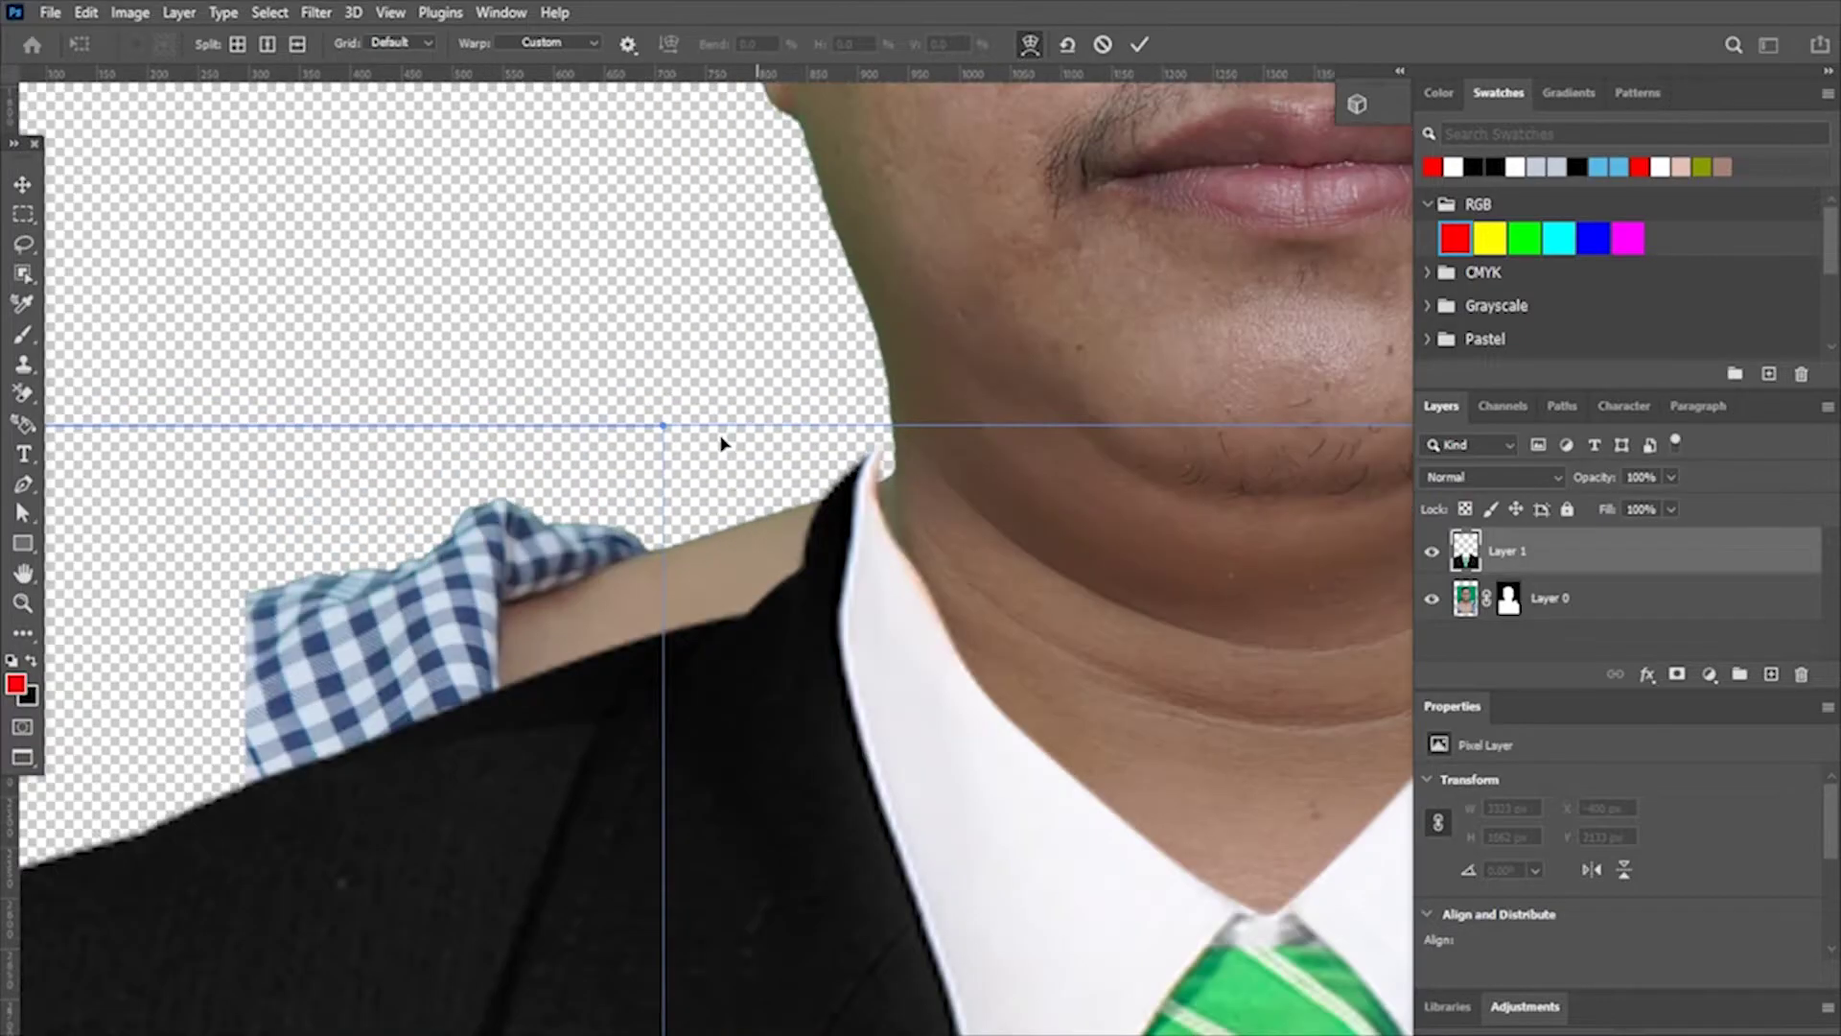
scroll(721, 443, "up", 2)
mouse_move(623, 420)
left_mouse_down()
mouse_move(724, 387)
mouse_move(723, 336)
left_mouse_up()
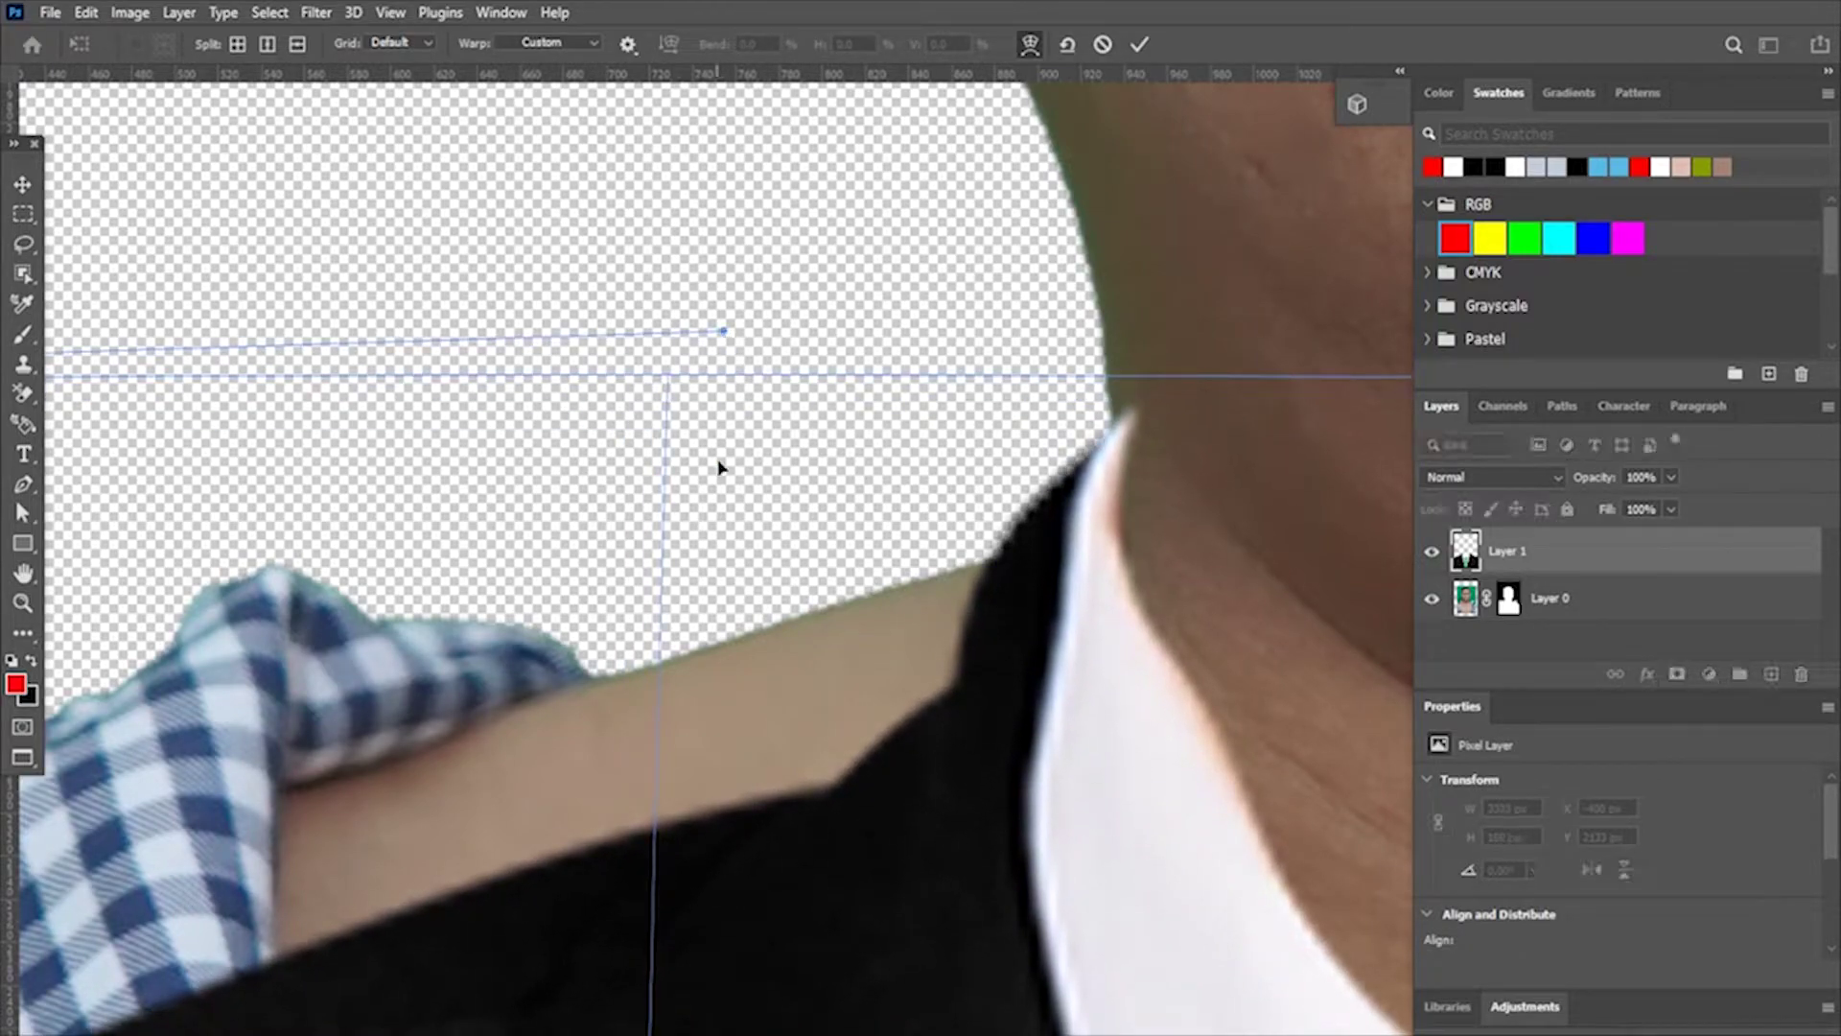
scroll(789, 645, "down", 3)
scroll(834, 663, "down", 2)
key("Return")
scroll(1011, 661, "up", 1)
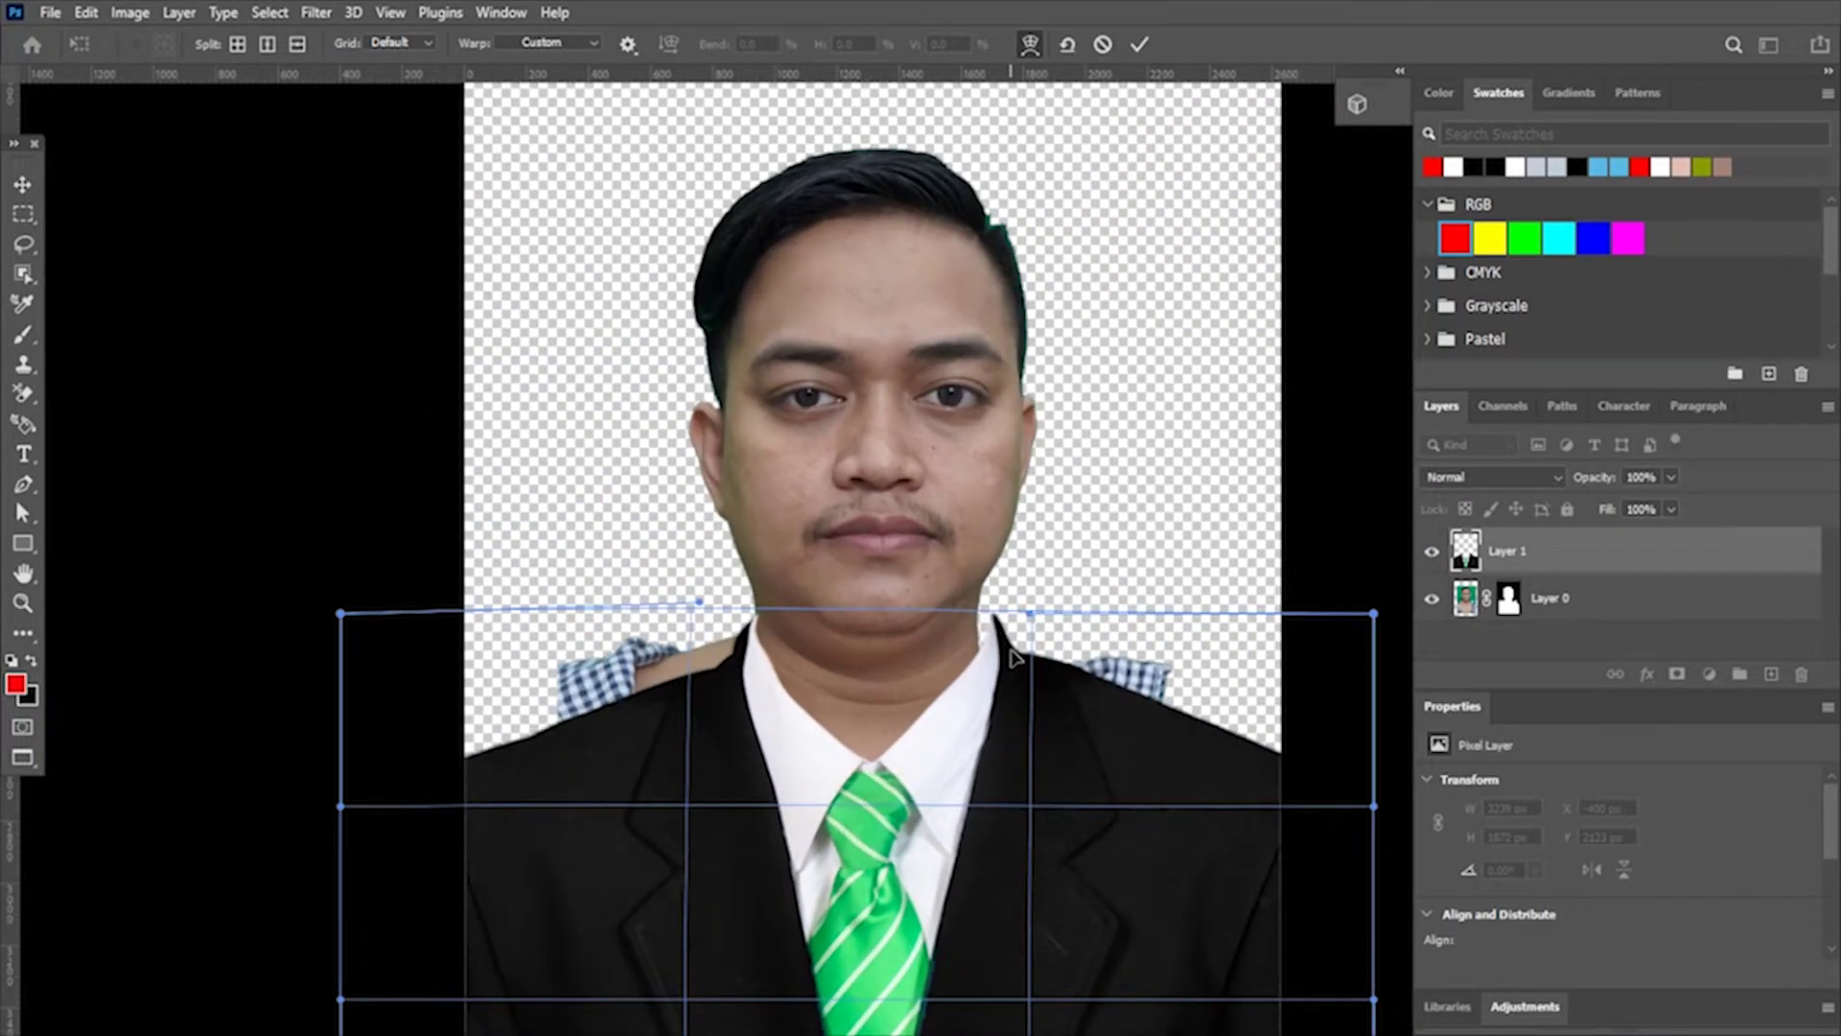
scroll(1009, 673, "up", 1)
scroll(1007, 662, "up", 1)
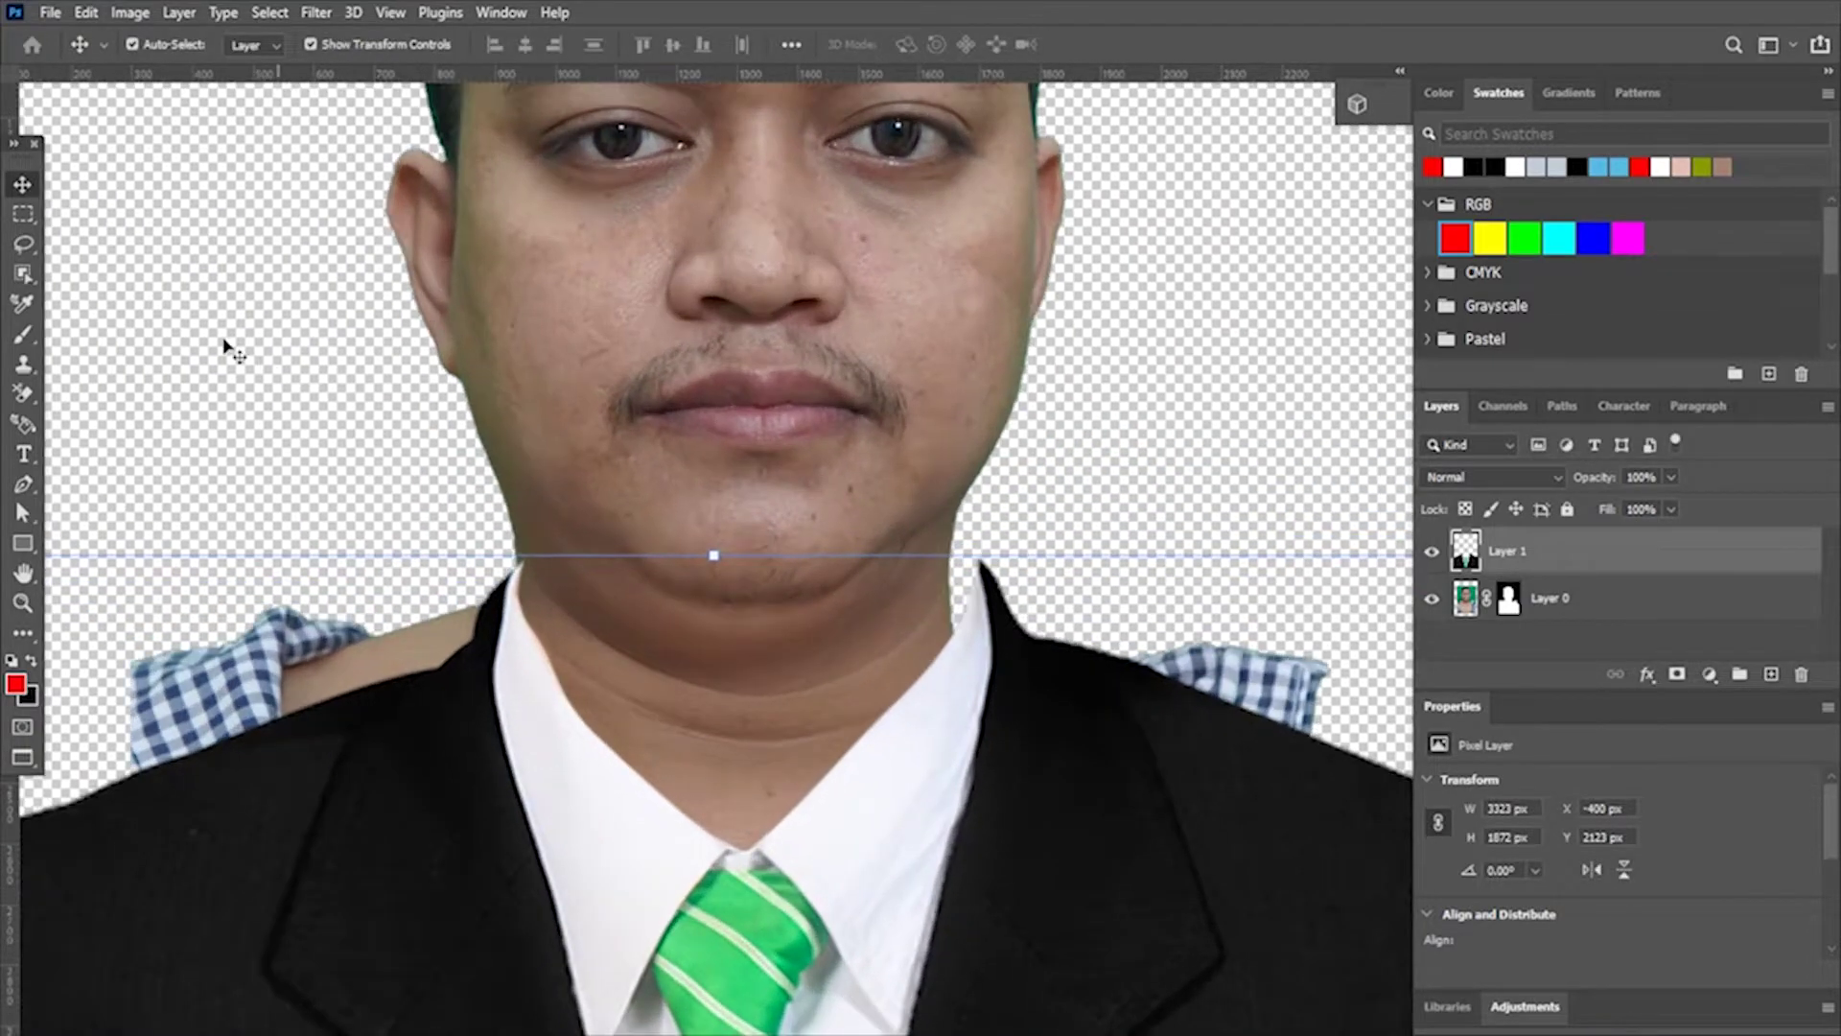
Copy a rectangle around the suit's right collar and shoulder onto a new Layer 2
left_click(25, 215)
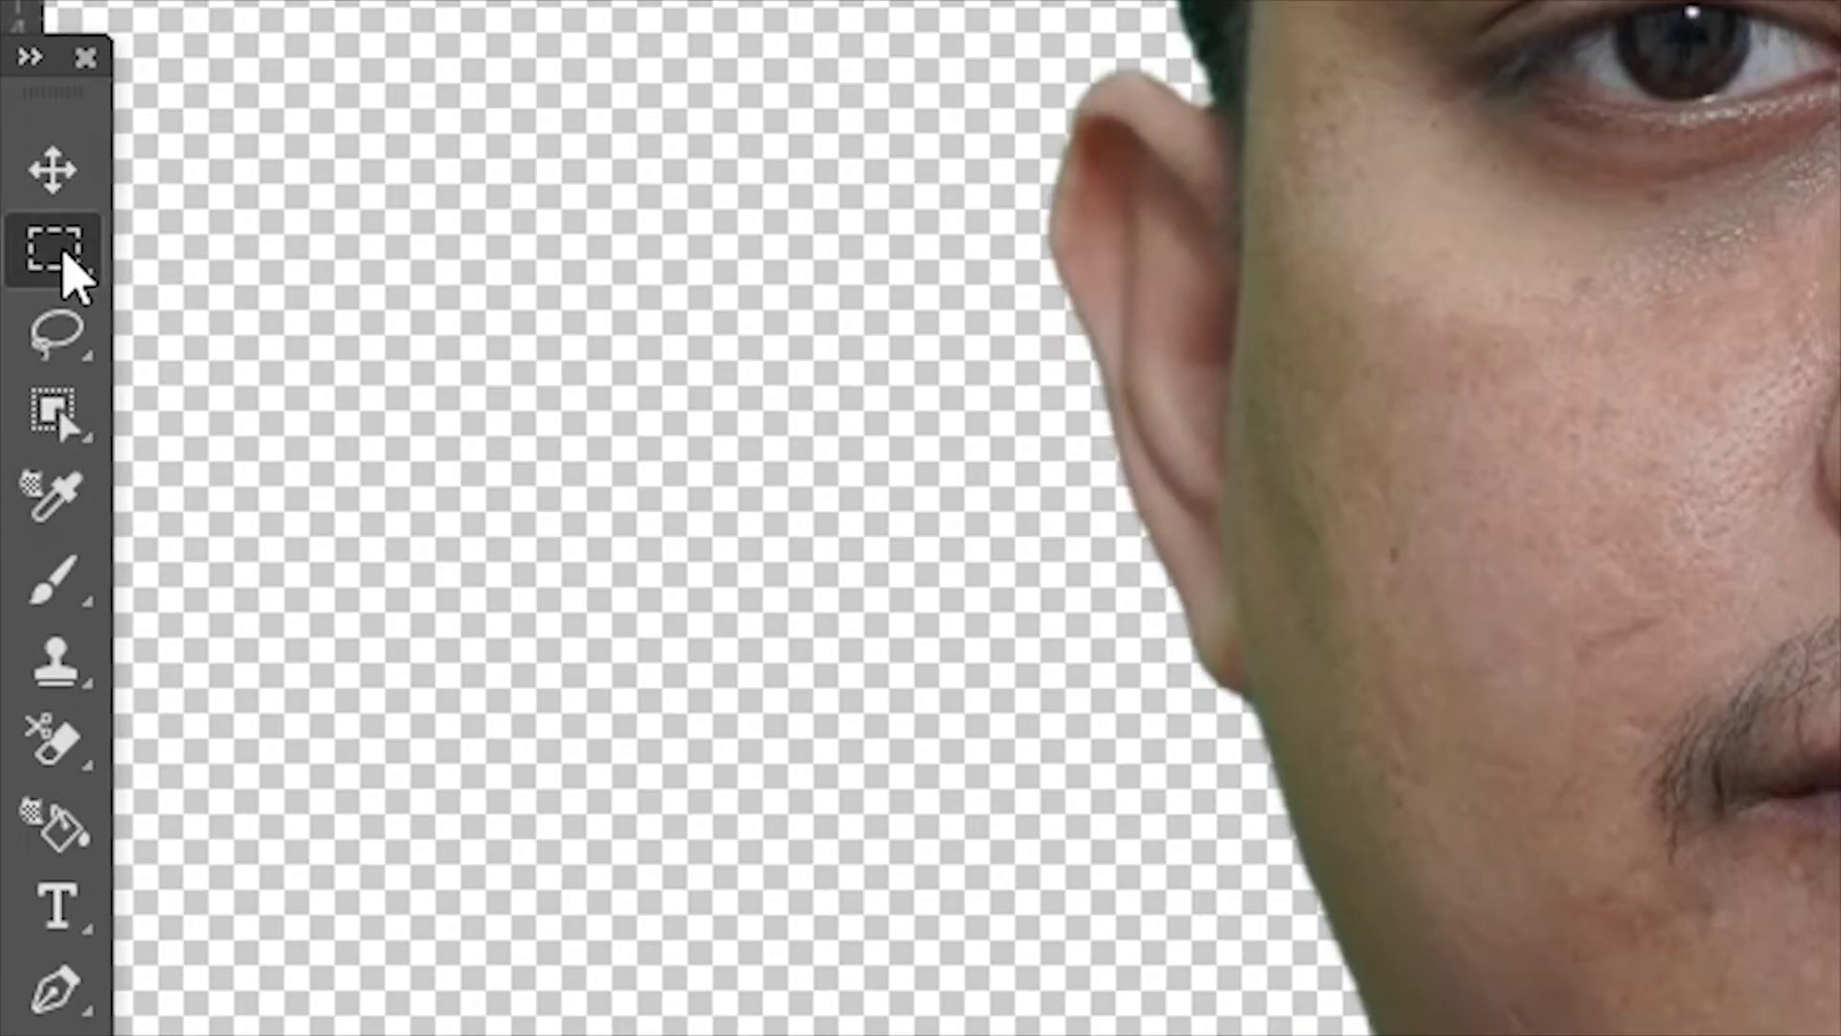
right_click(63, 252)
left_click(185, 251)
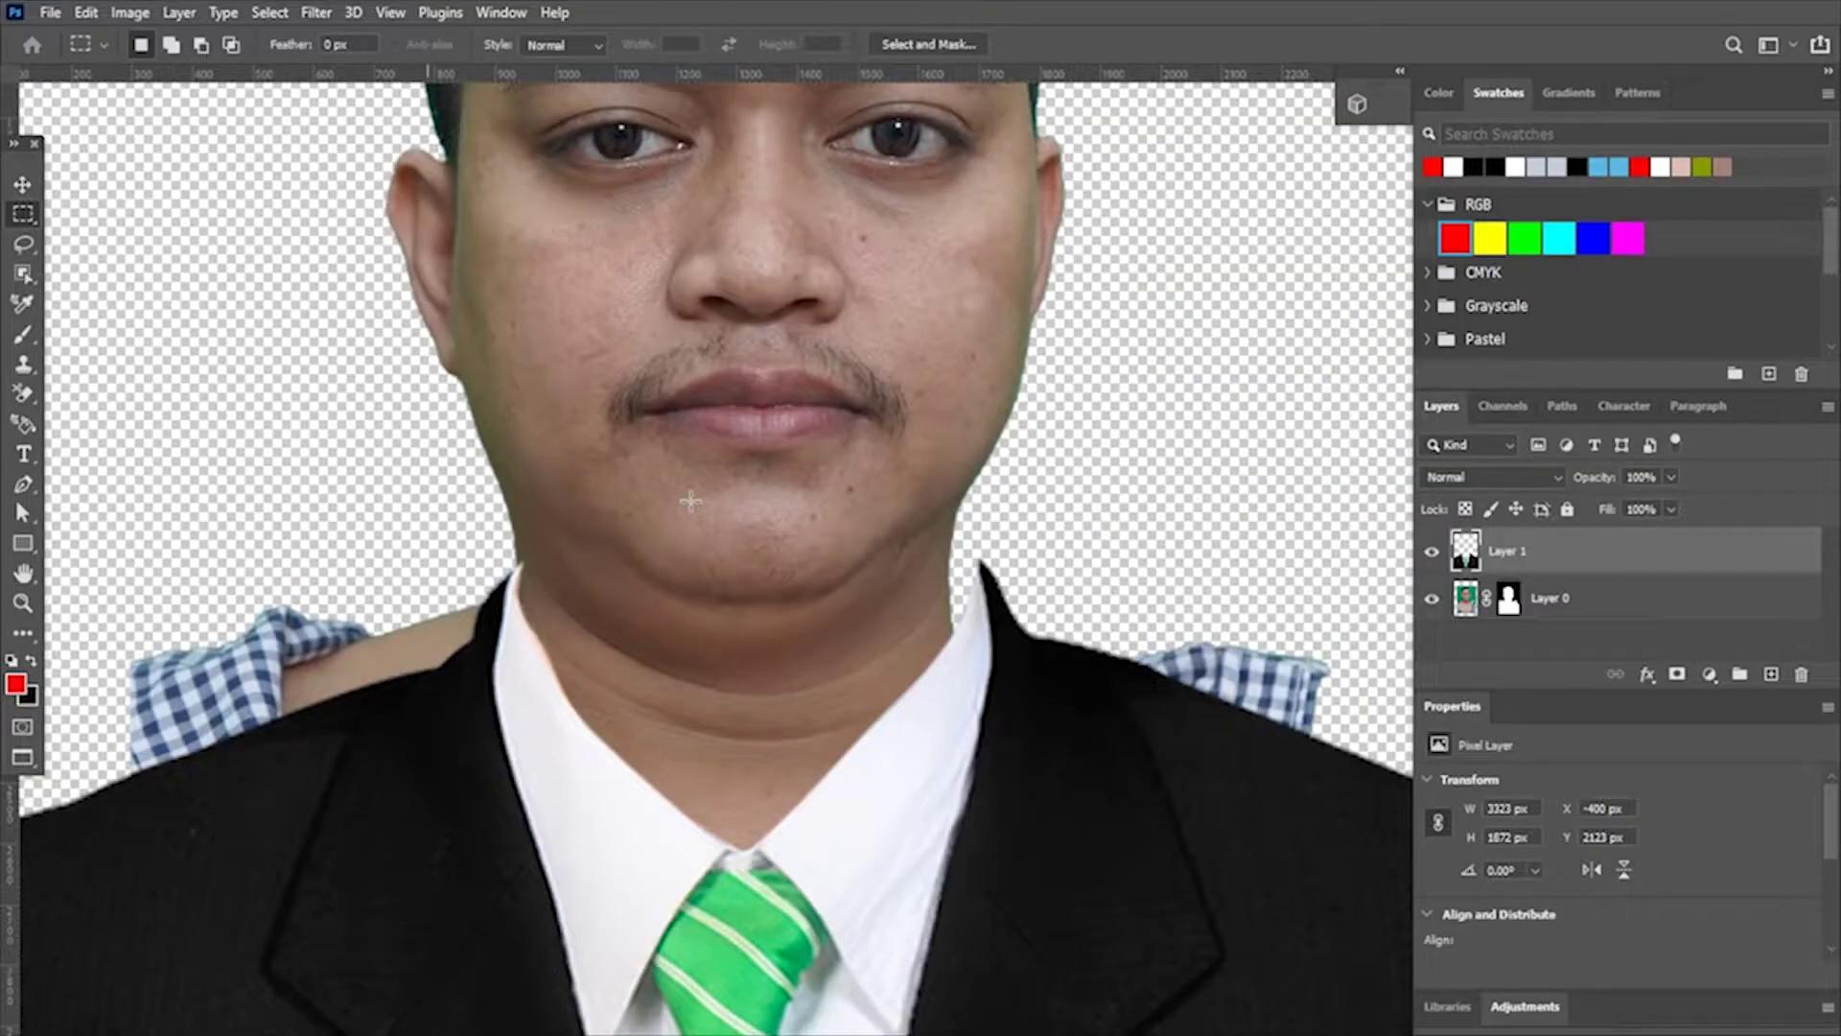
mouse_move(797, 466)
left_mouse_down()
mouse_move(1224, 915)
mouse_move(1363, 927)
left_mouse_up()
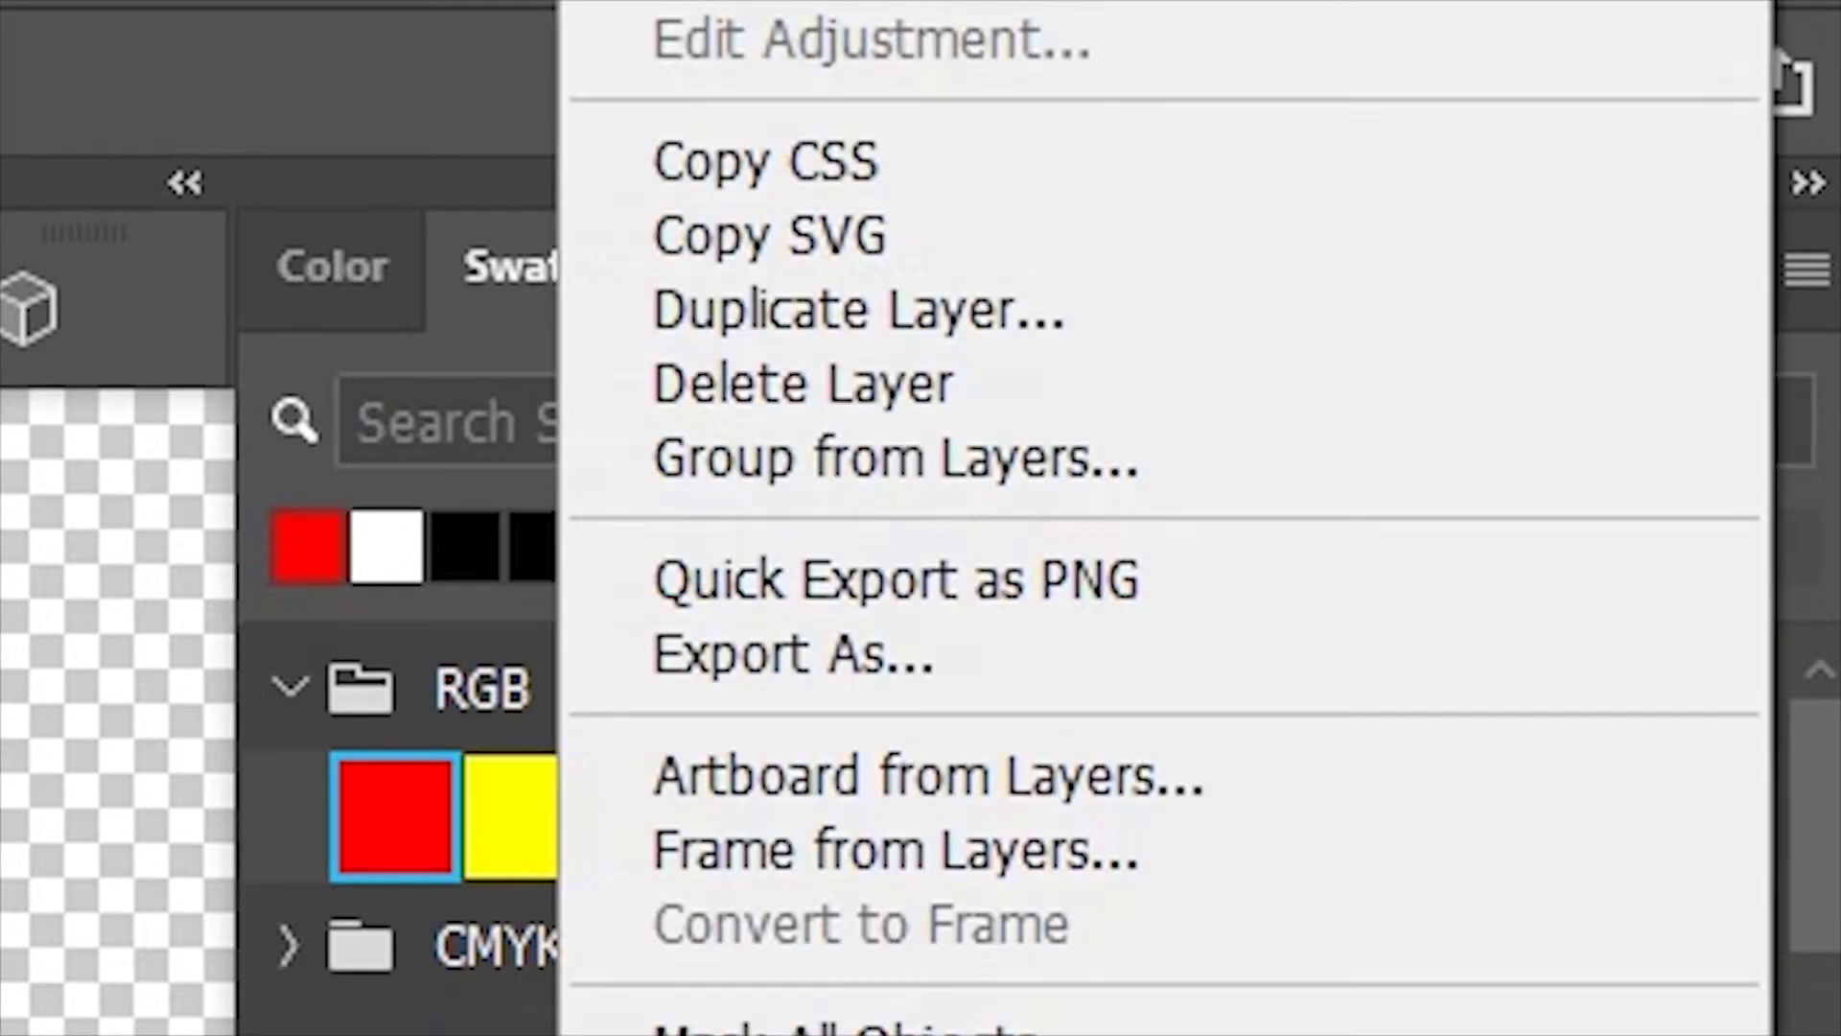
right_click(1097, 784)
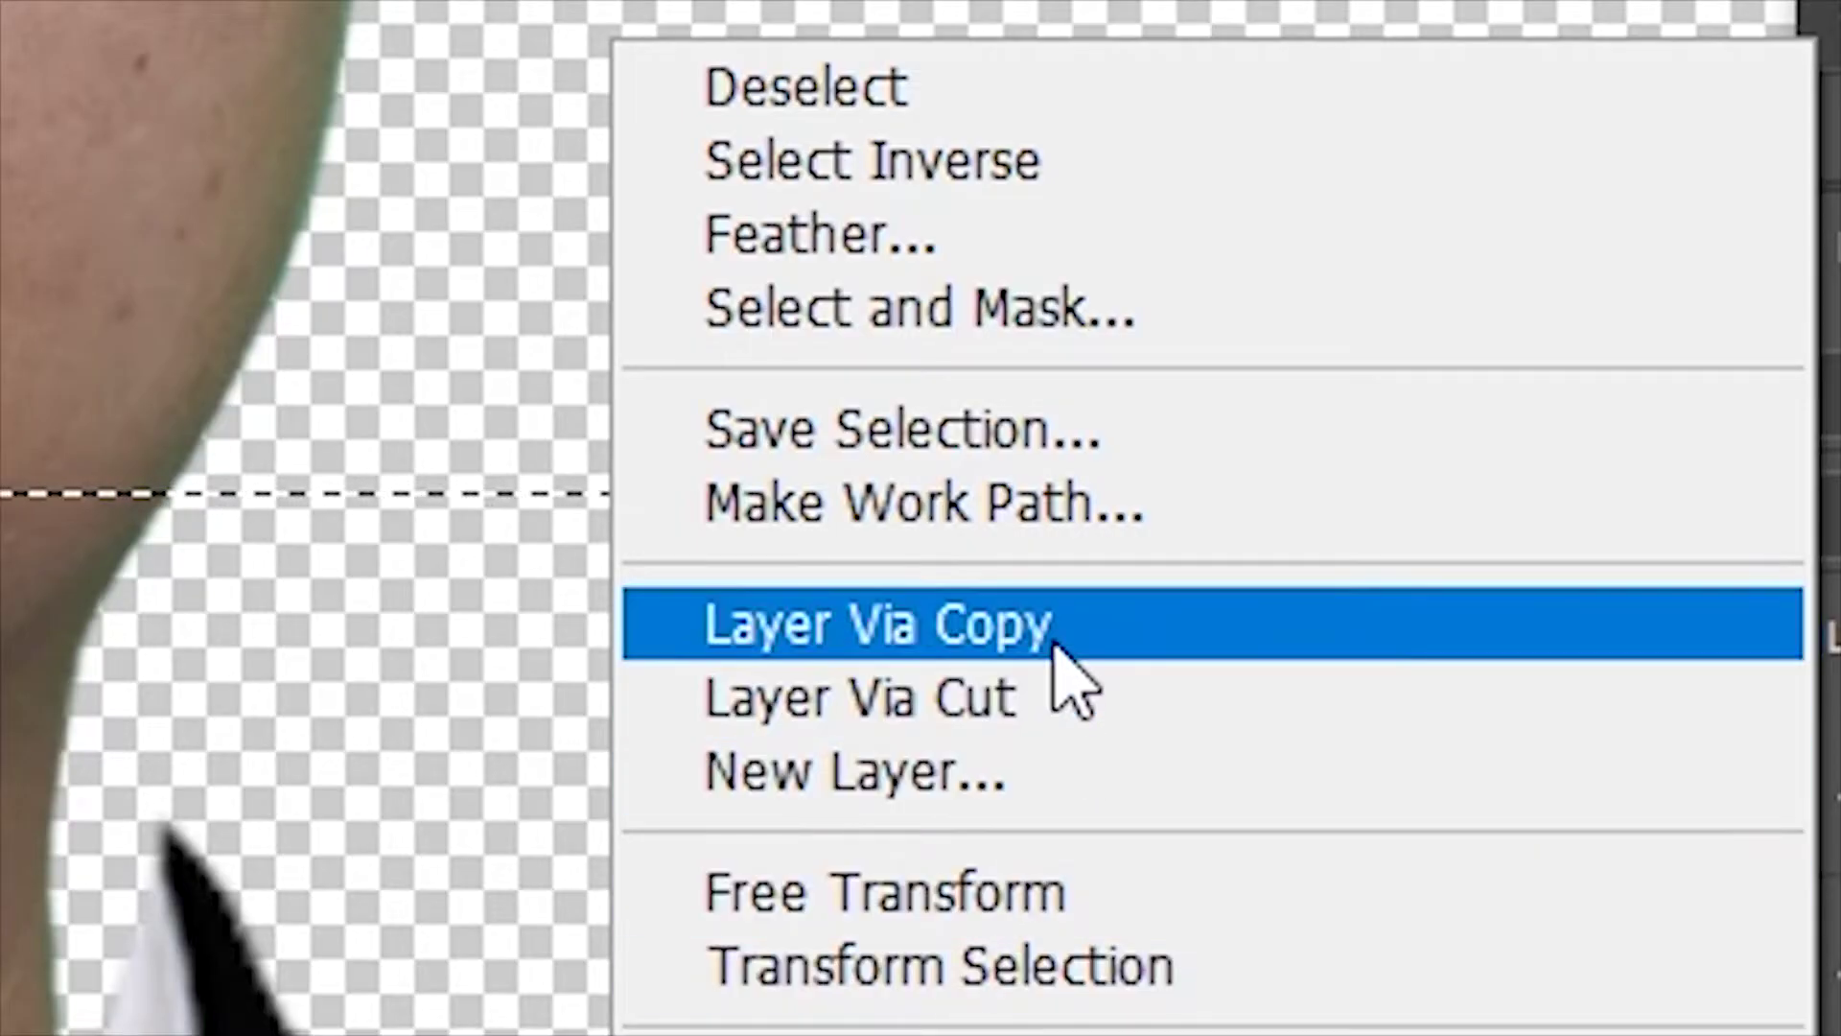
left_click(1215, 510)
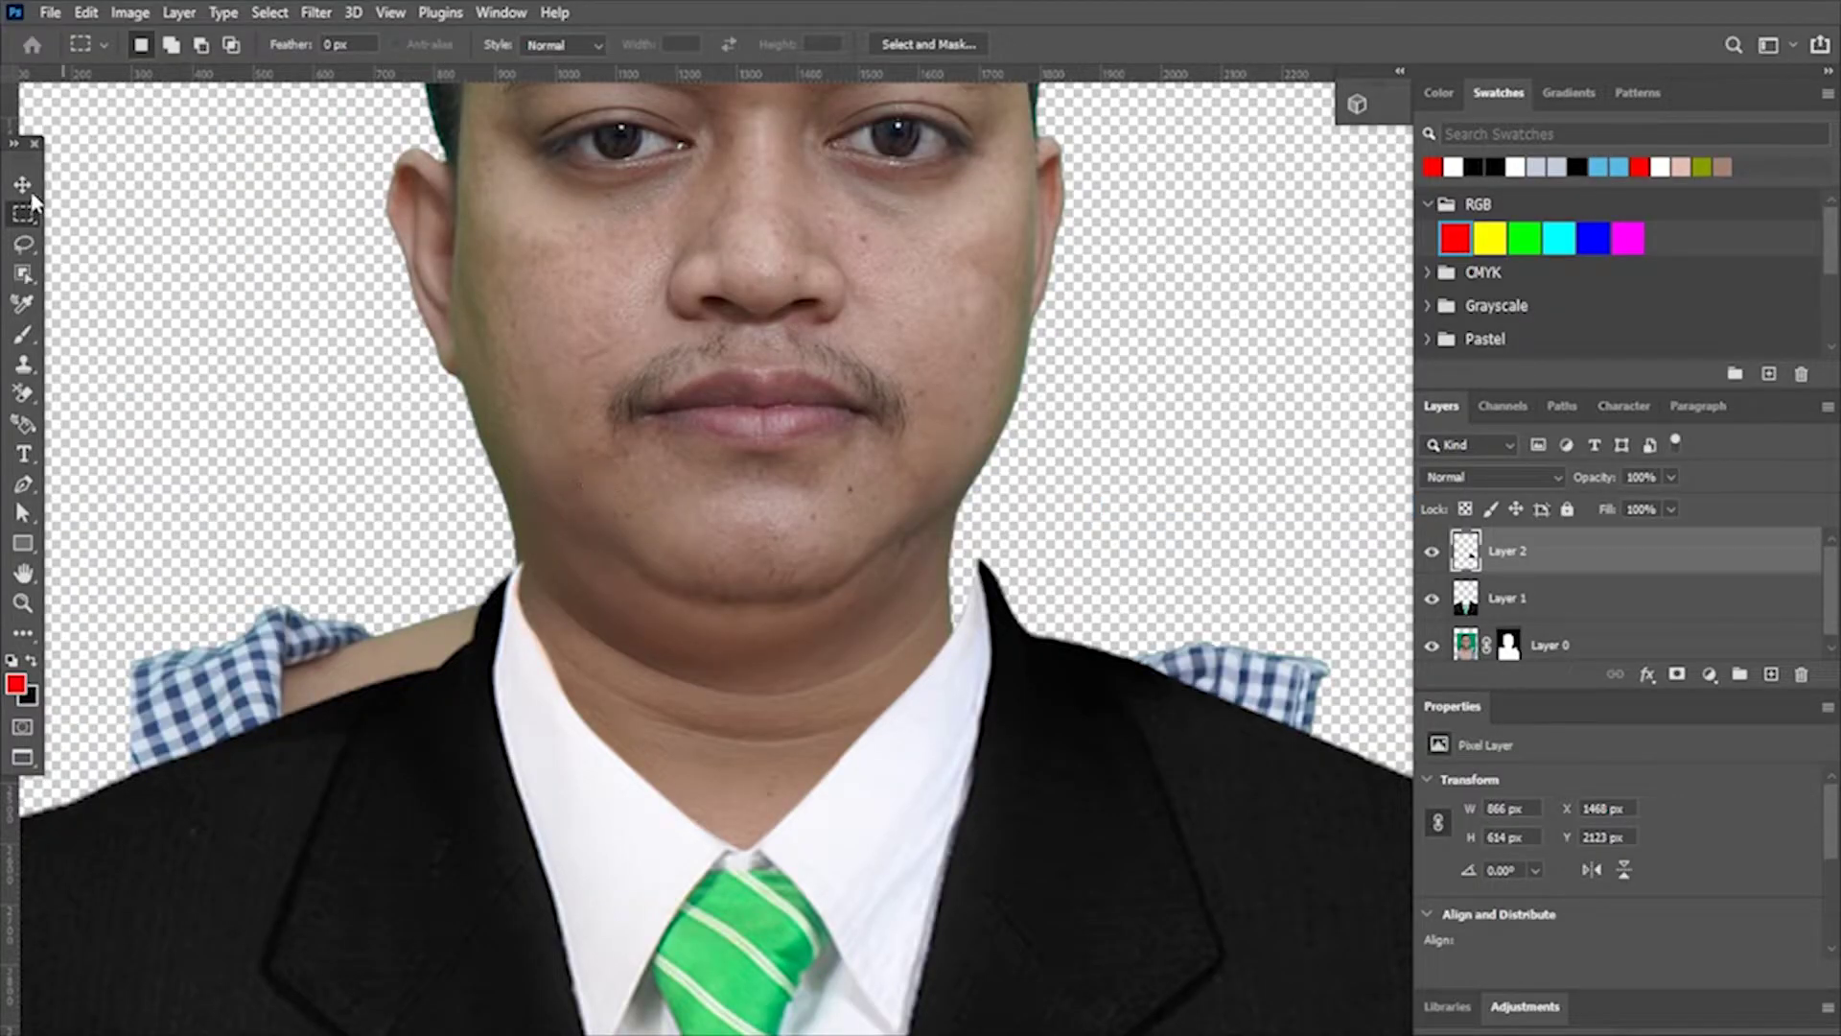
left_click(28, 187)
Warp the Layer 2 collar piece so its top edge bends in against the neck
left_click(1103, 553)
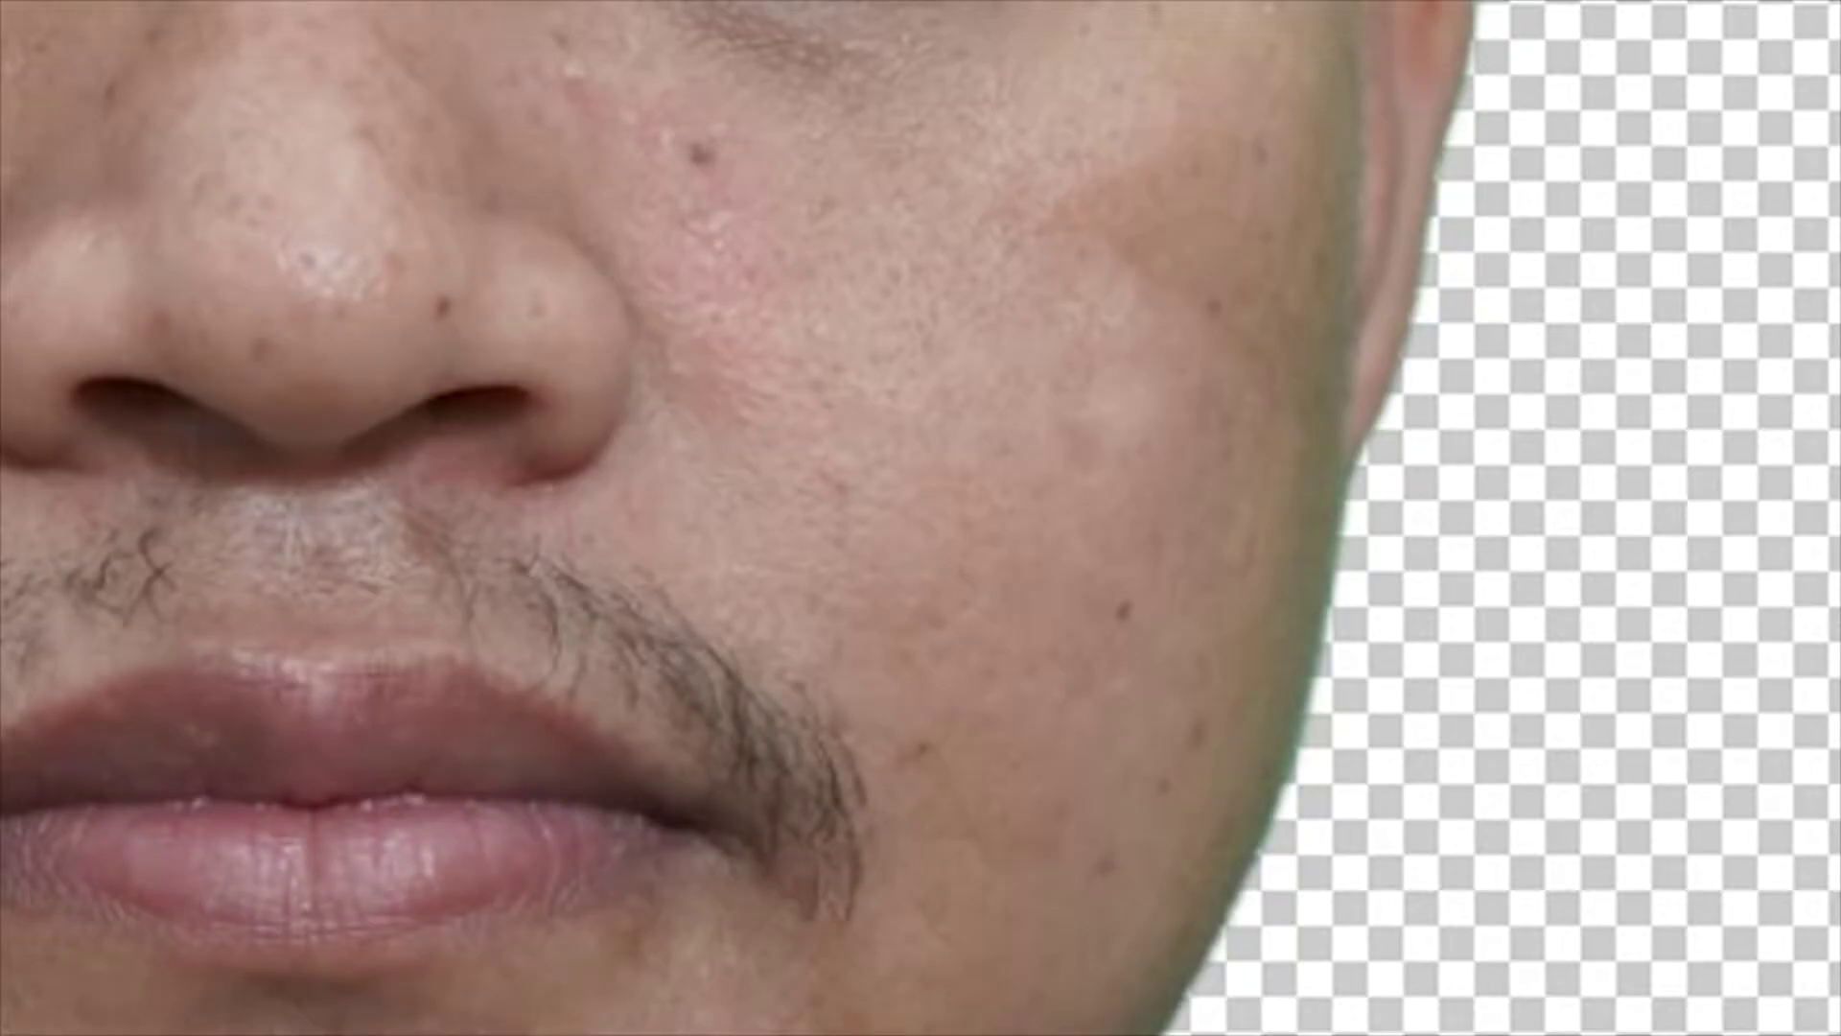
right_click(1035, 568)
left_click(1033, 264)
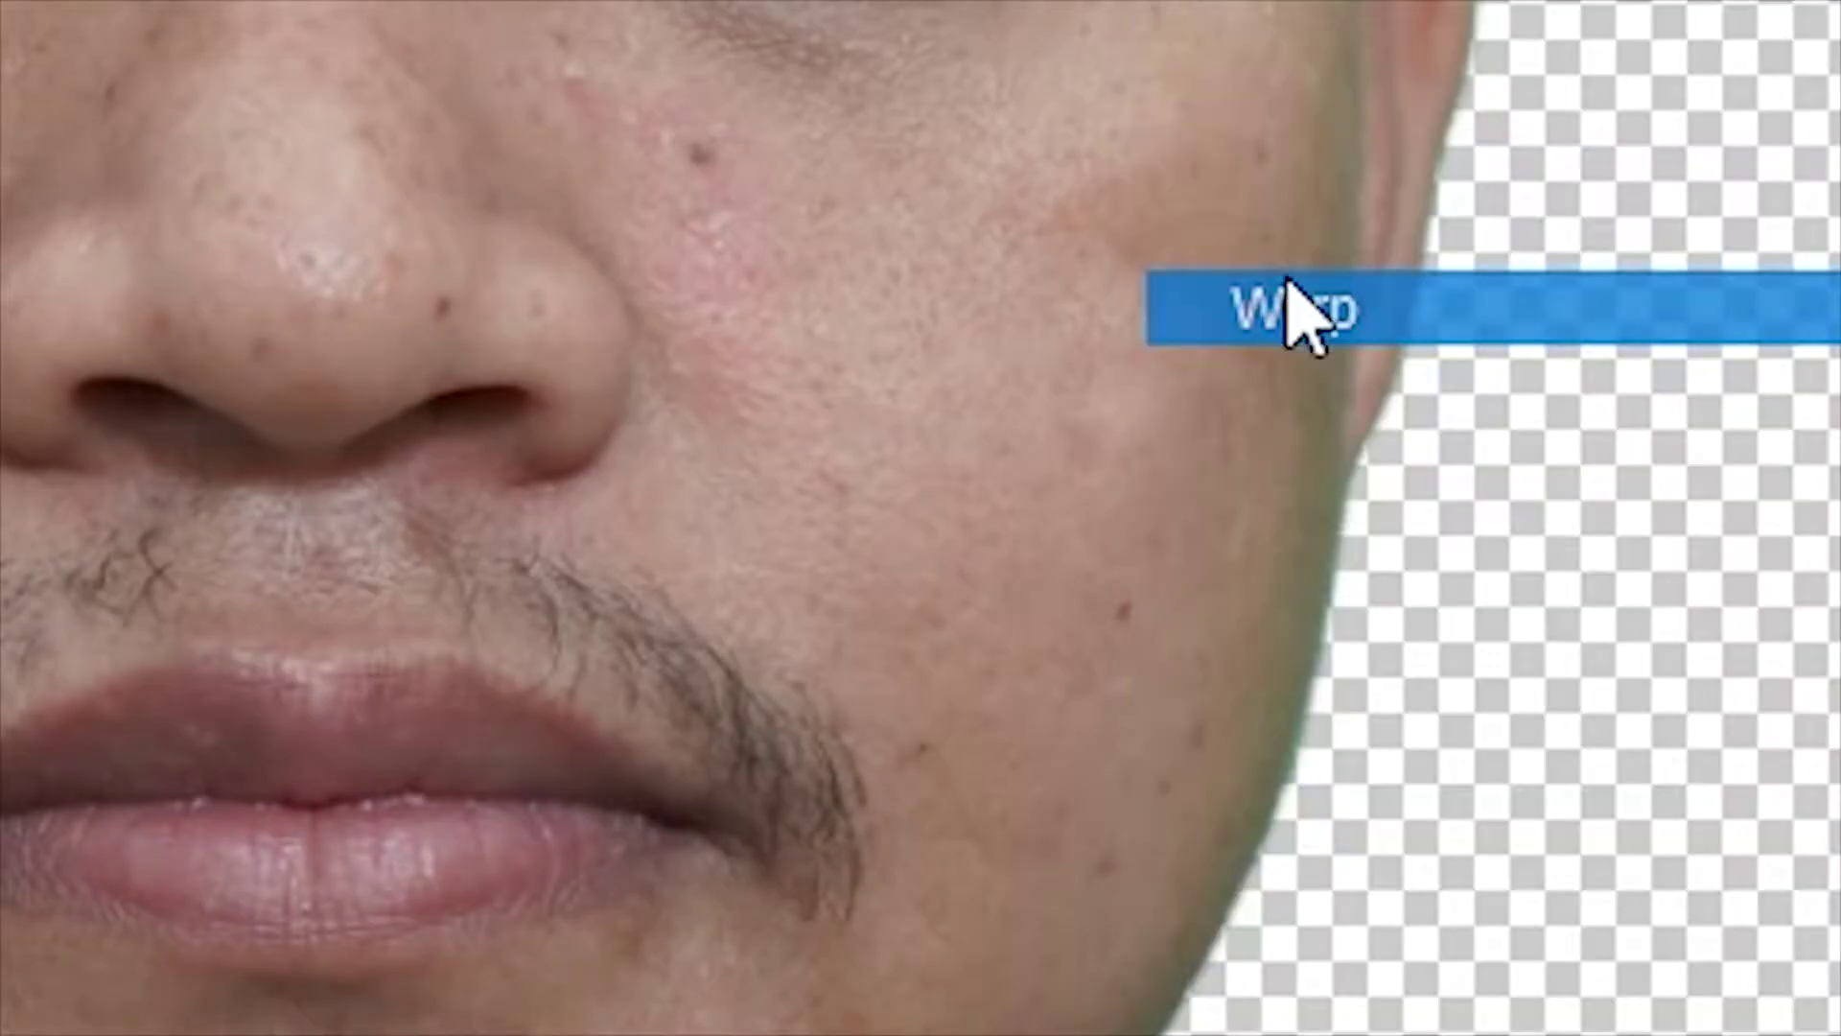
scroll(1039, 573, "up", 1)
left_click_drag(1005, 546, 814, 523)
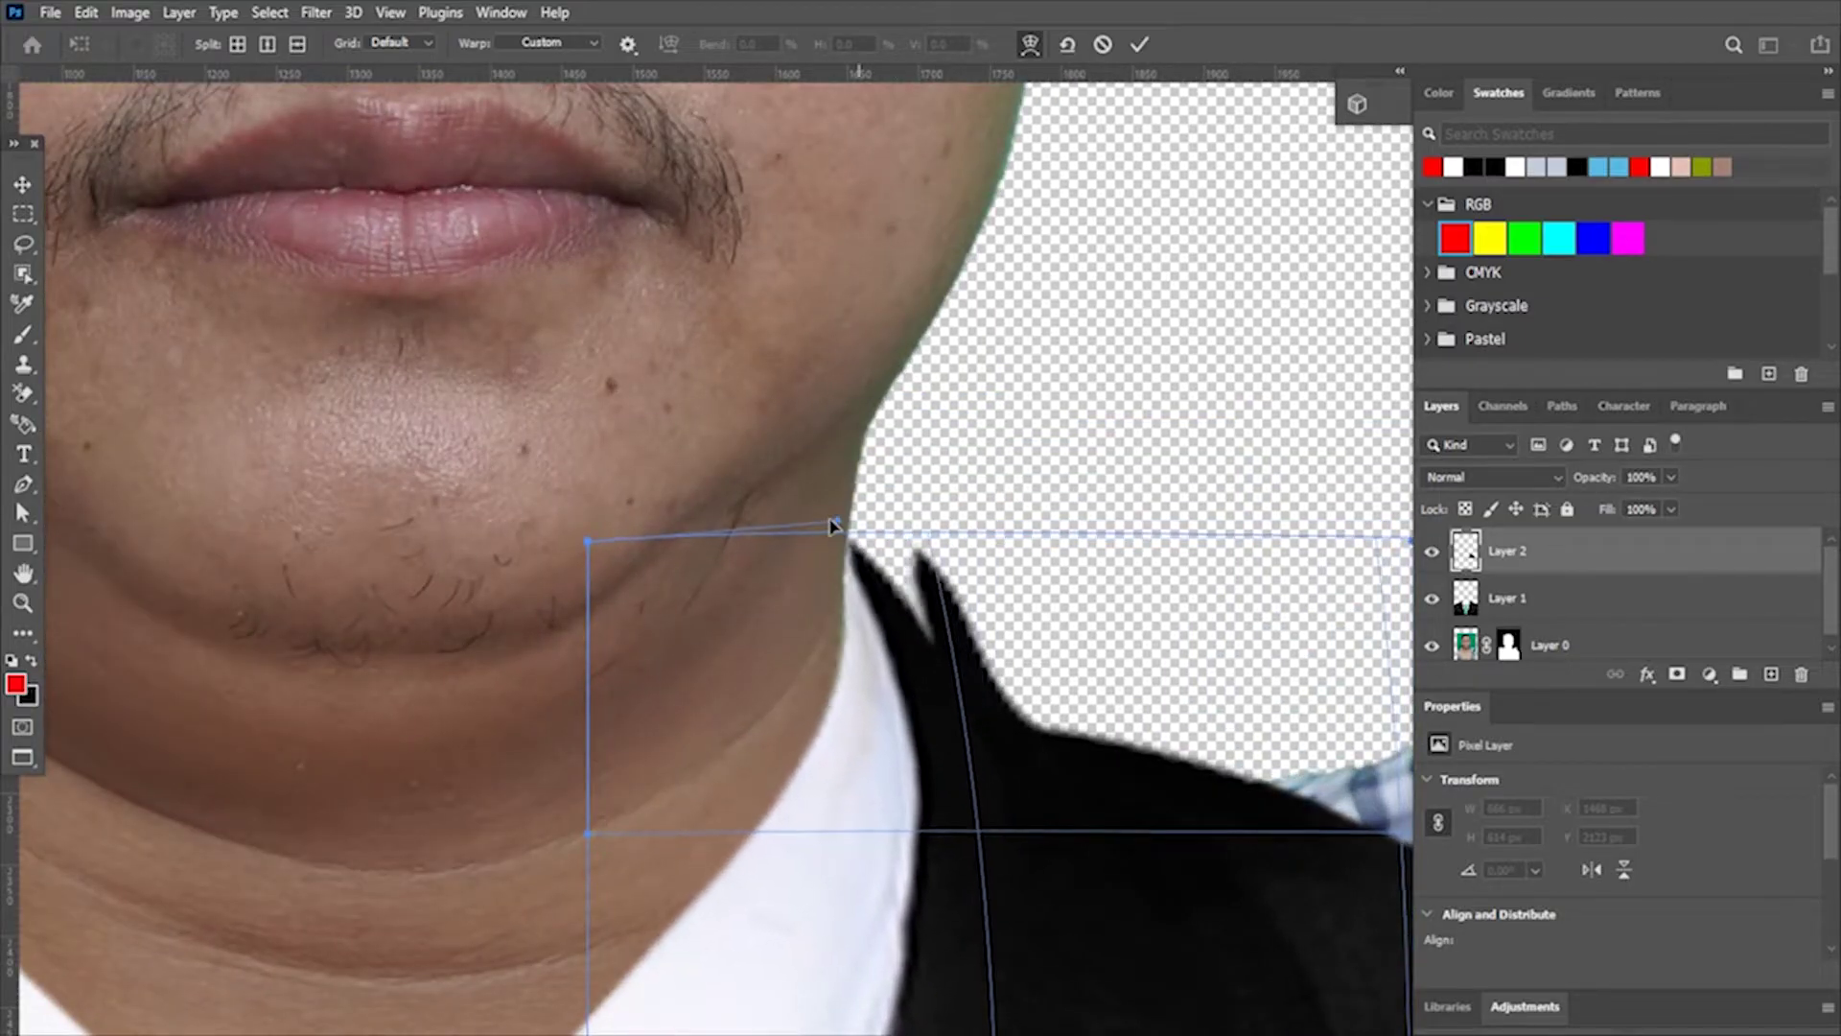
key("Return")
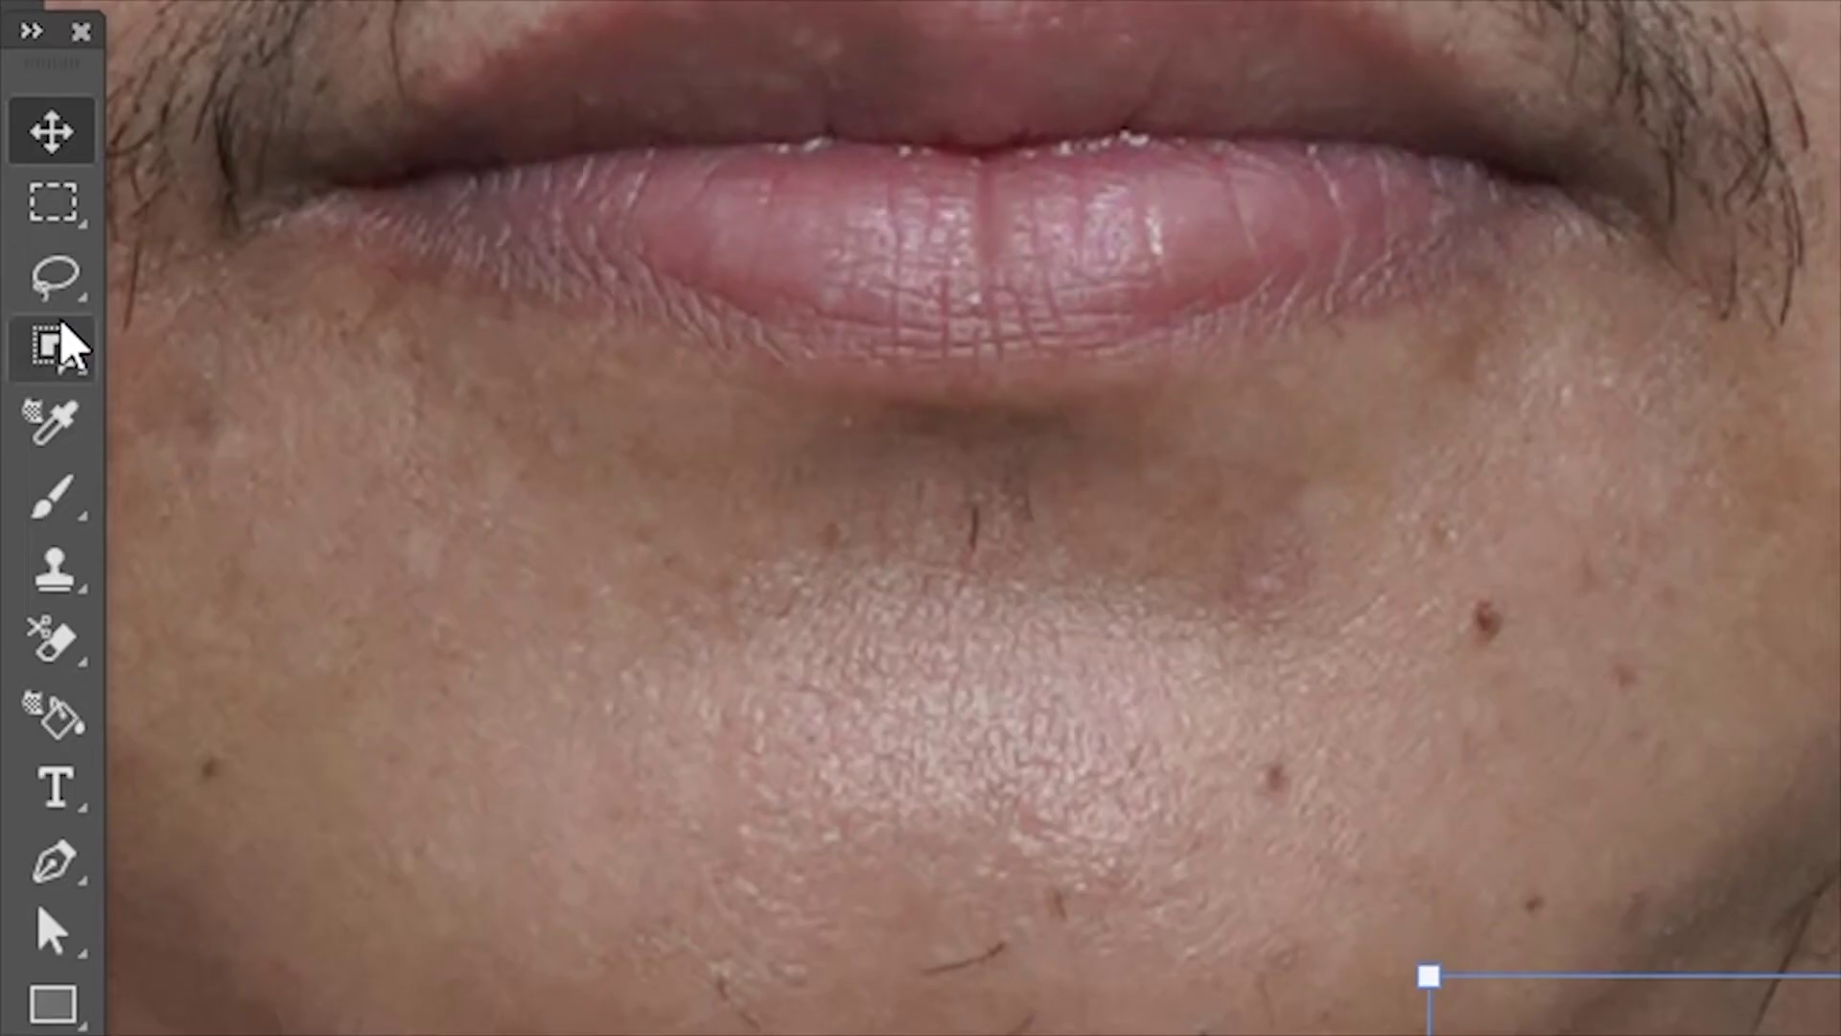
Lasso the extra skin along the right jaw on Layer 2 and delete it
left_click(23, 244)
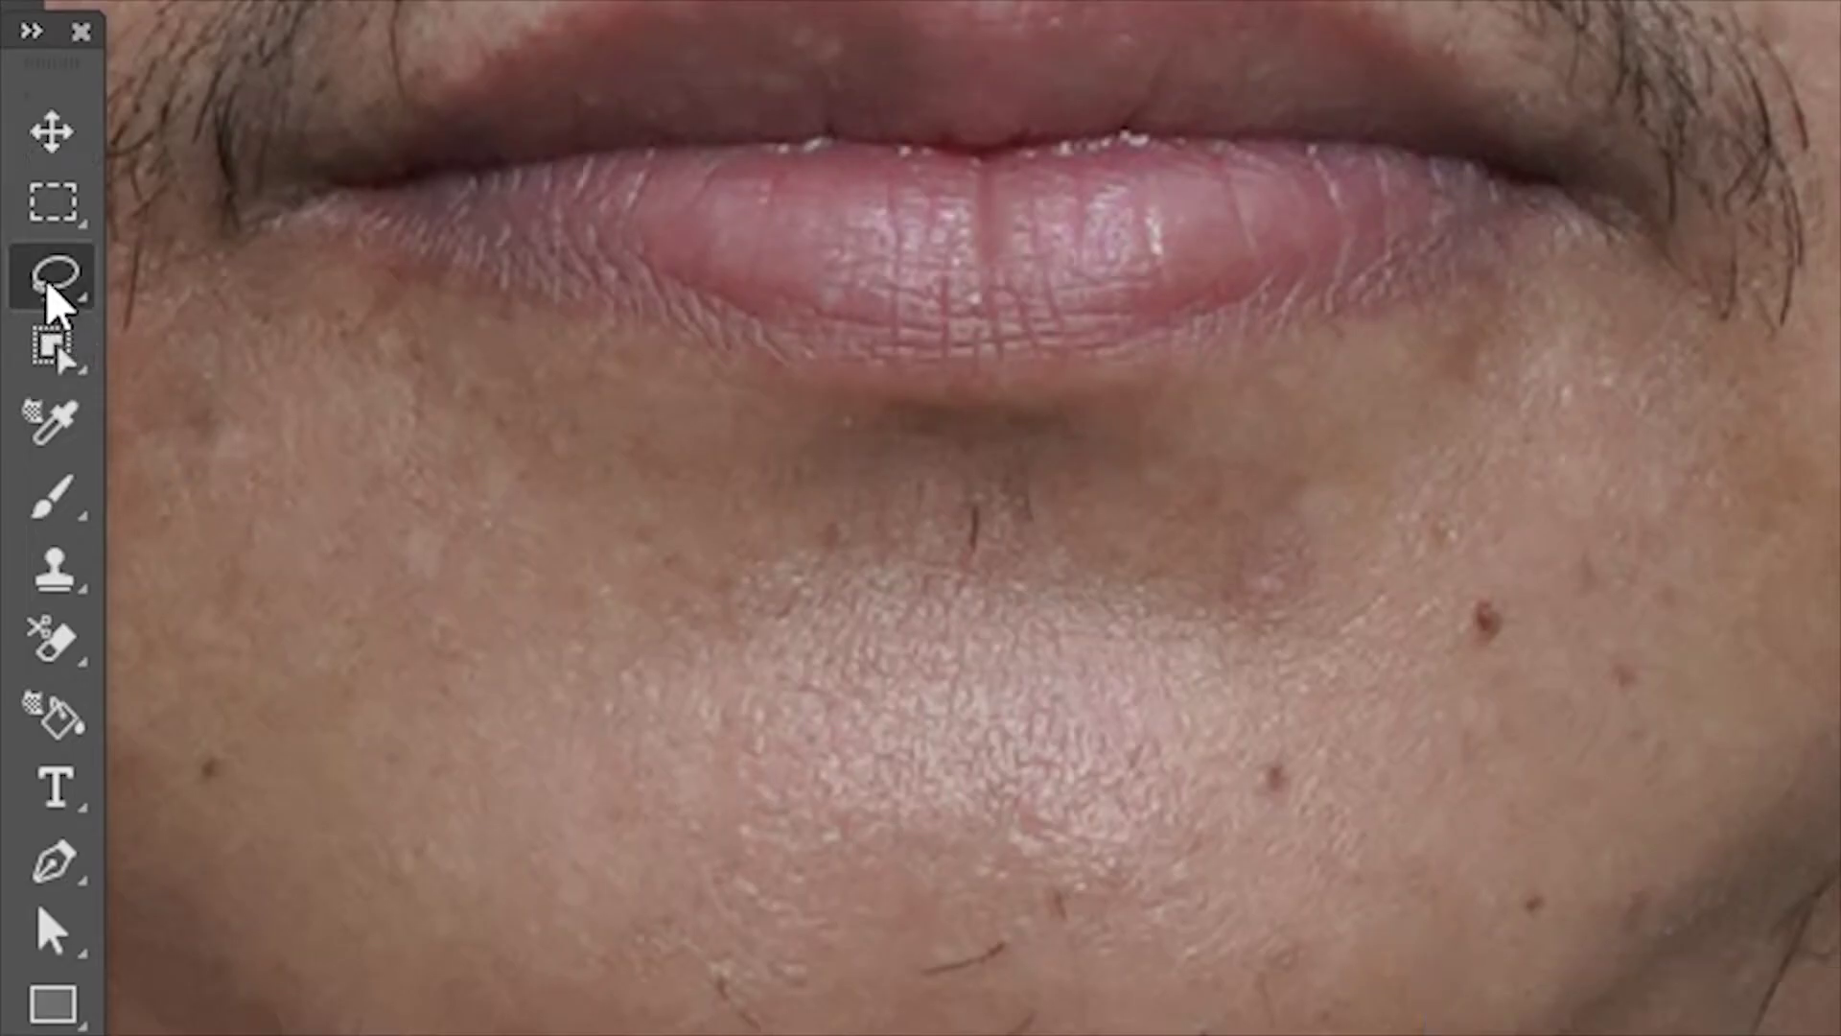
scroll(887, 556, "up", 1)
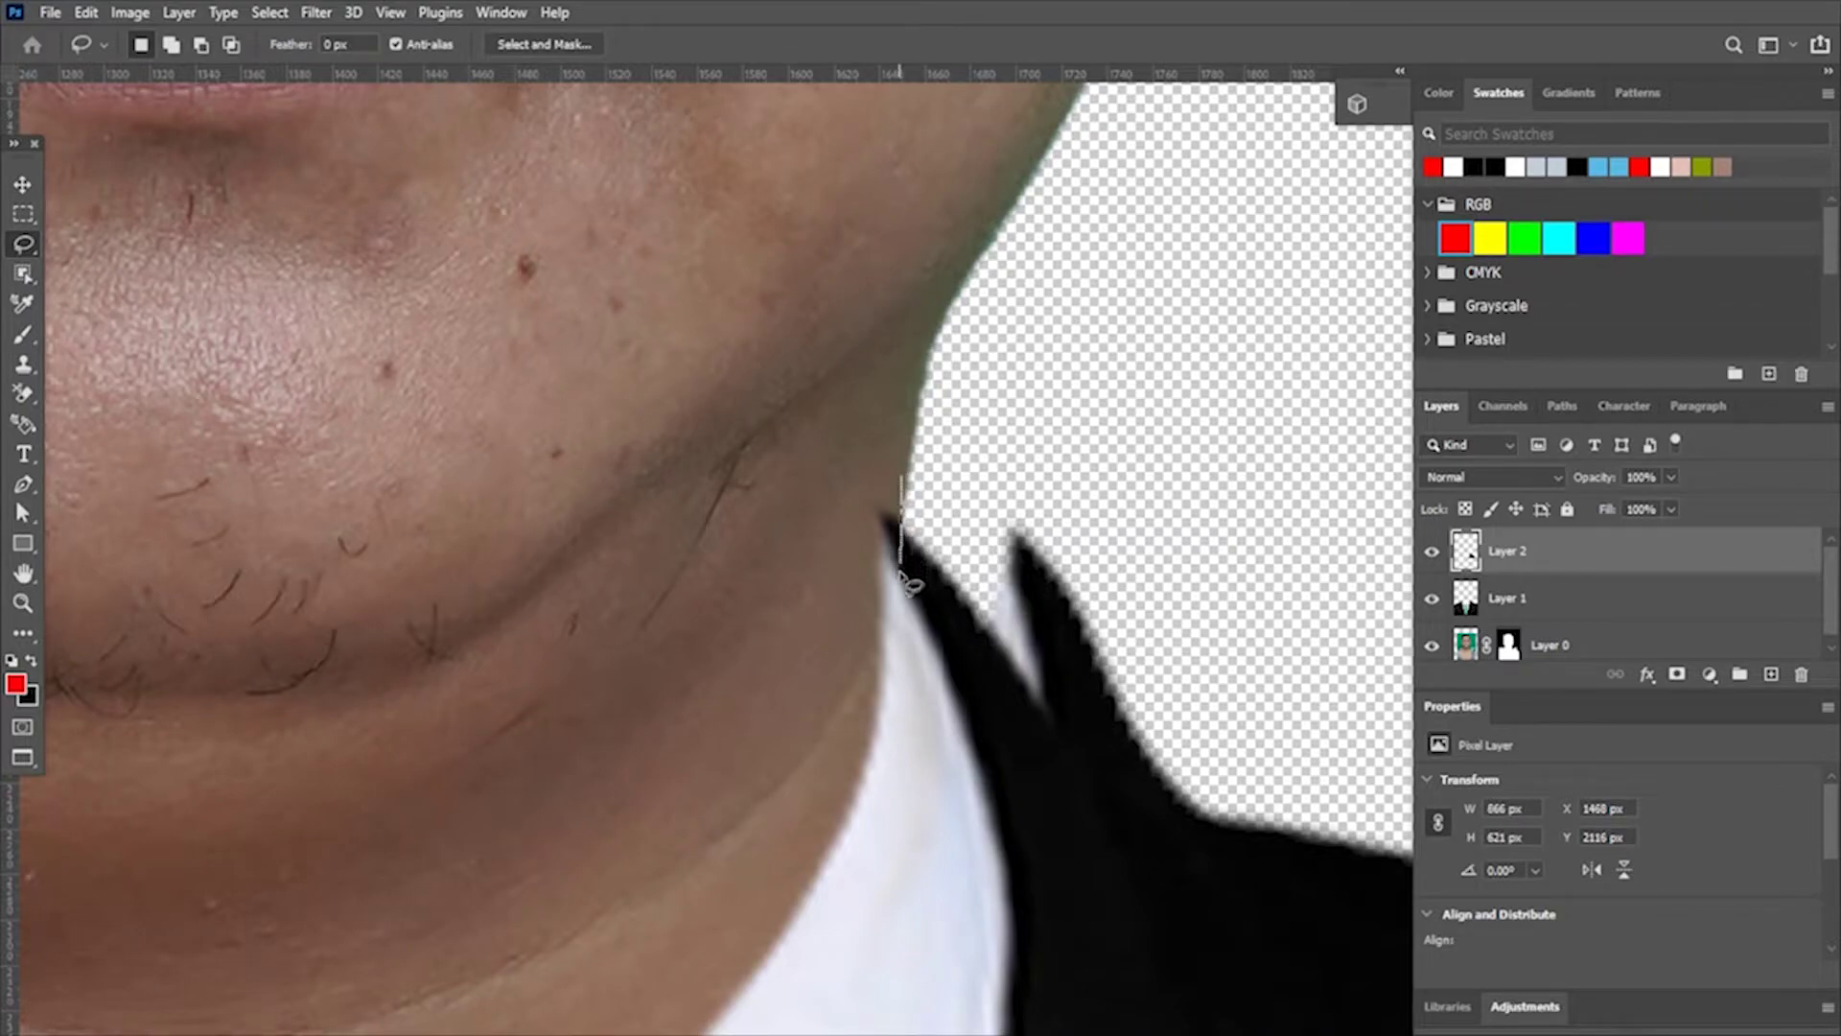
left_click_drag(632, 758, 779, 461)
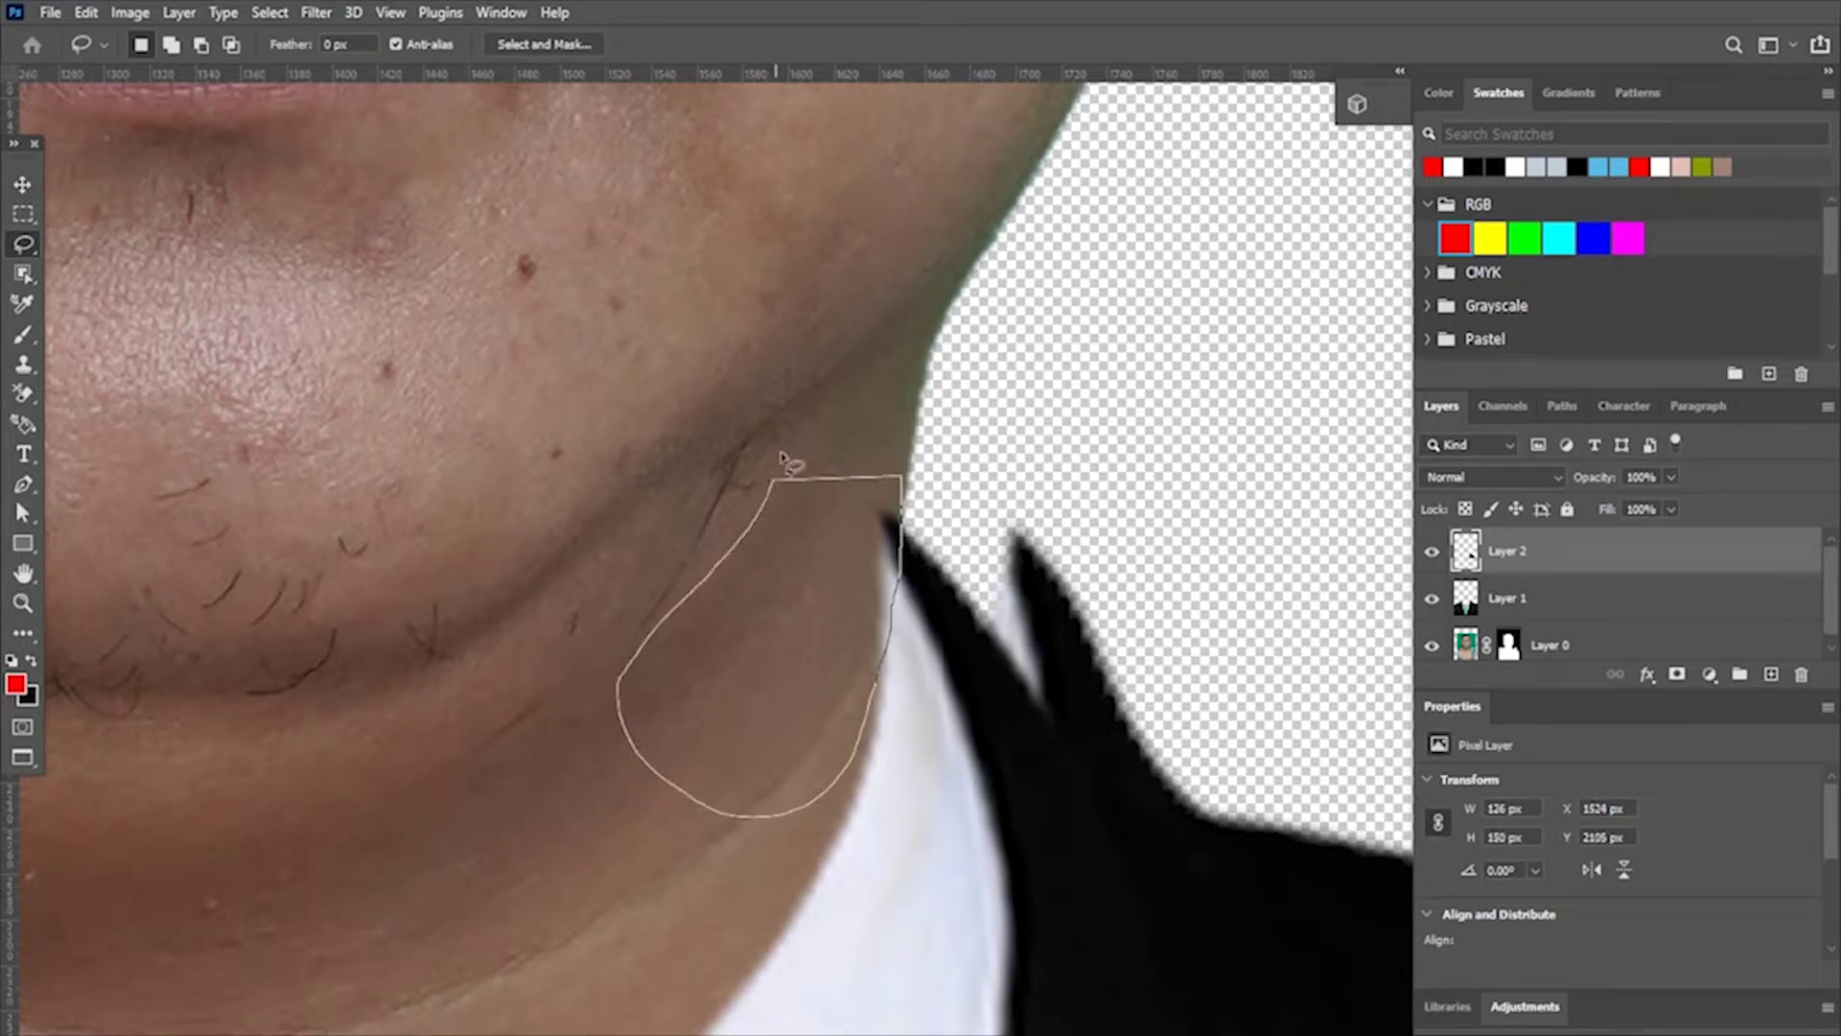
key("Delete")
right_click(825, 587)
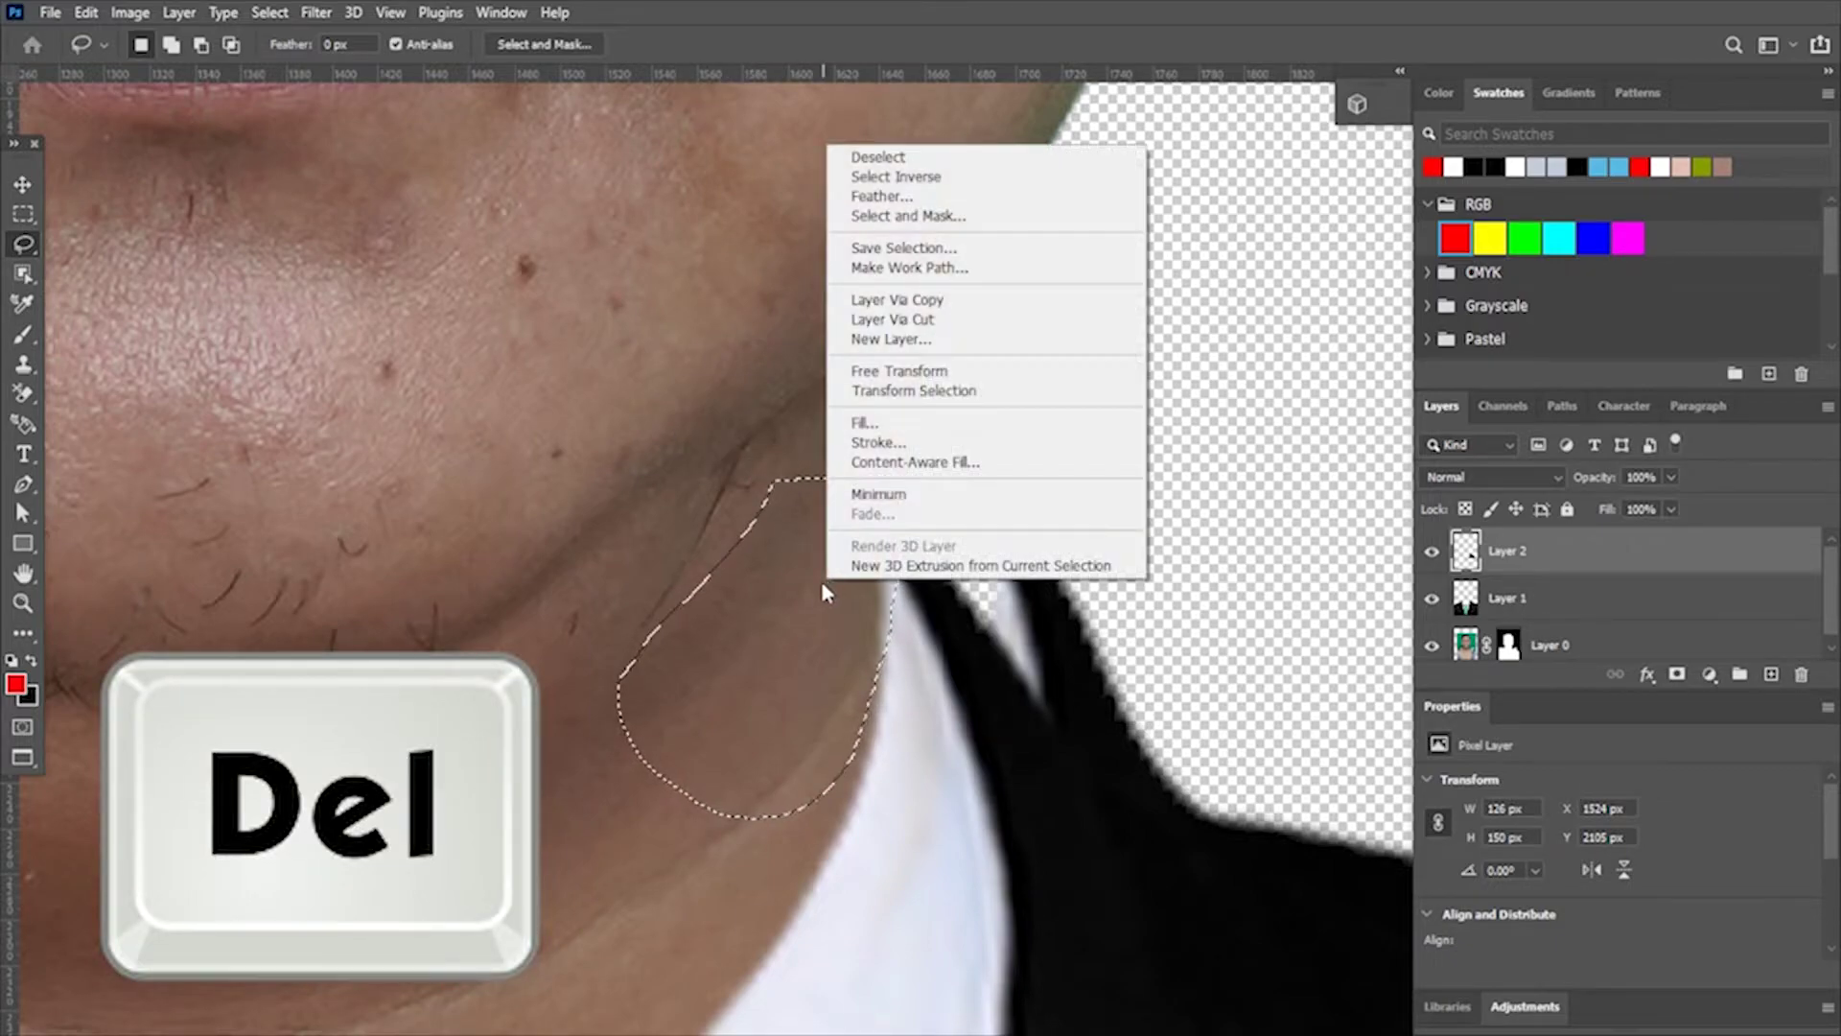
key("Escape")
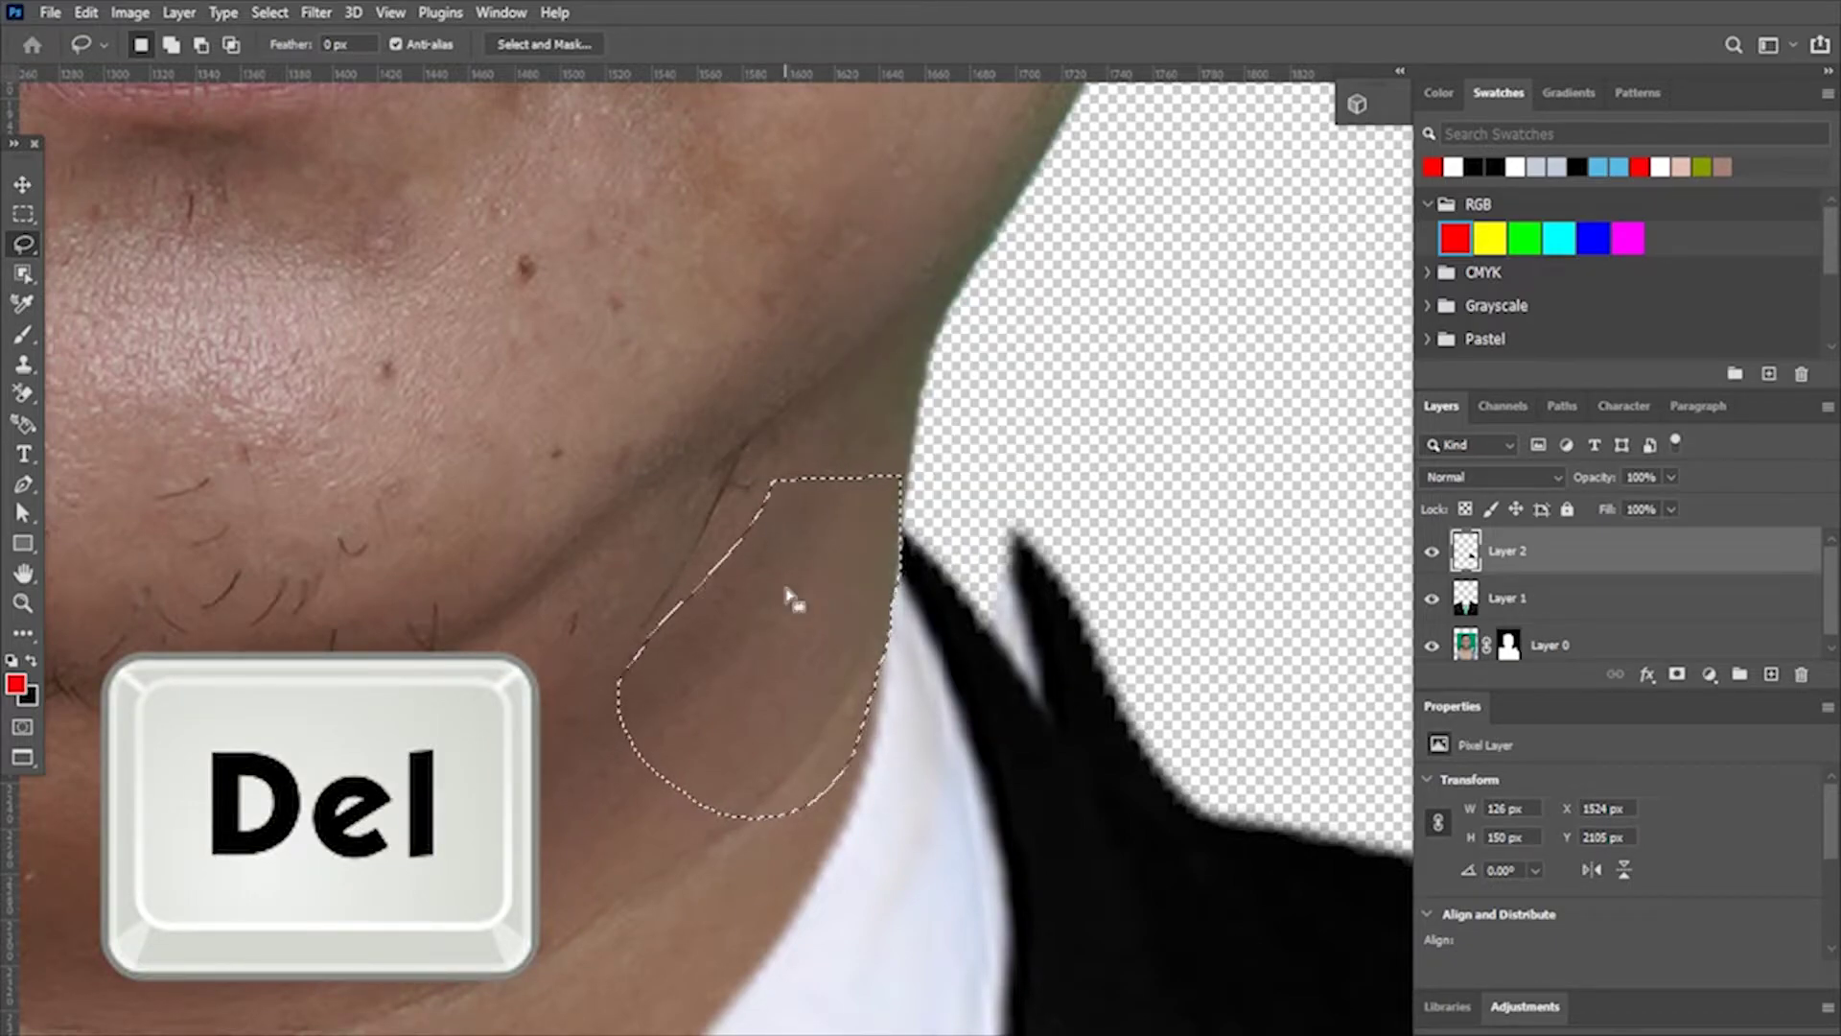
key("ctrl+d")
scroll(982, 609, "down", 3)
scroll(983, 609, "down", 2)
scroll(982, 609, "up", 3)
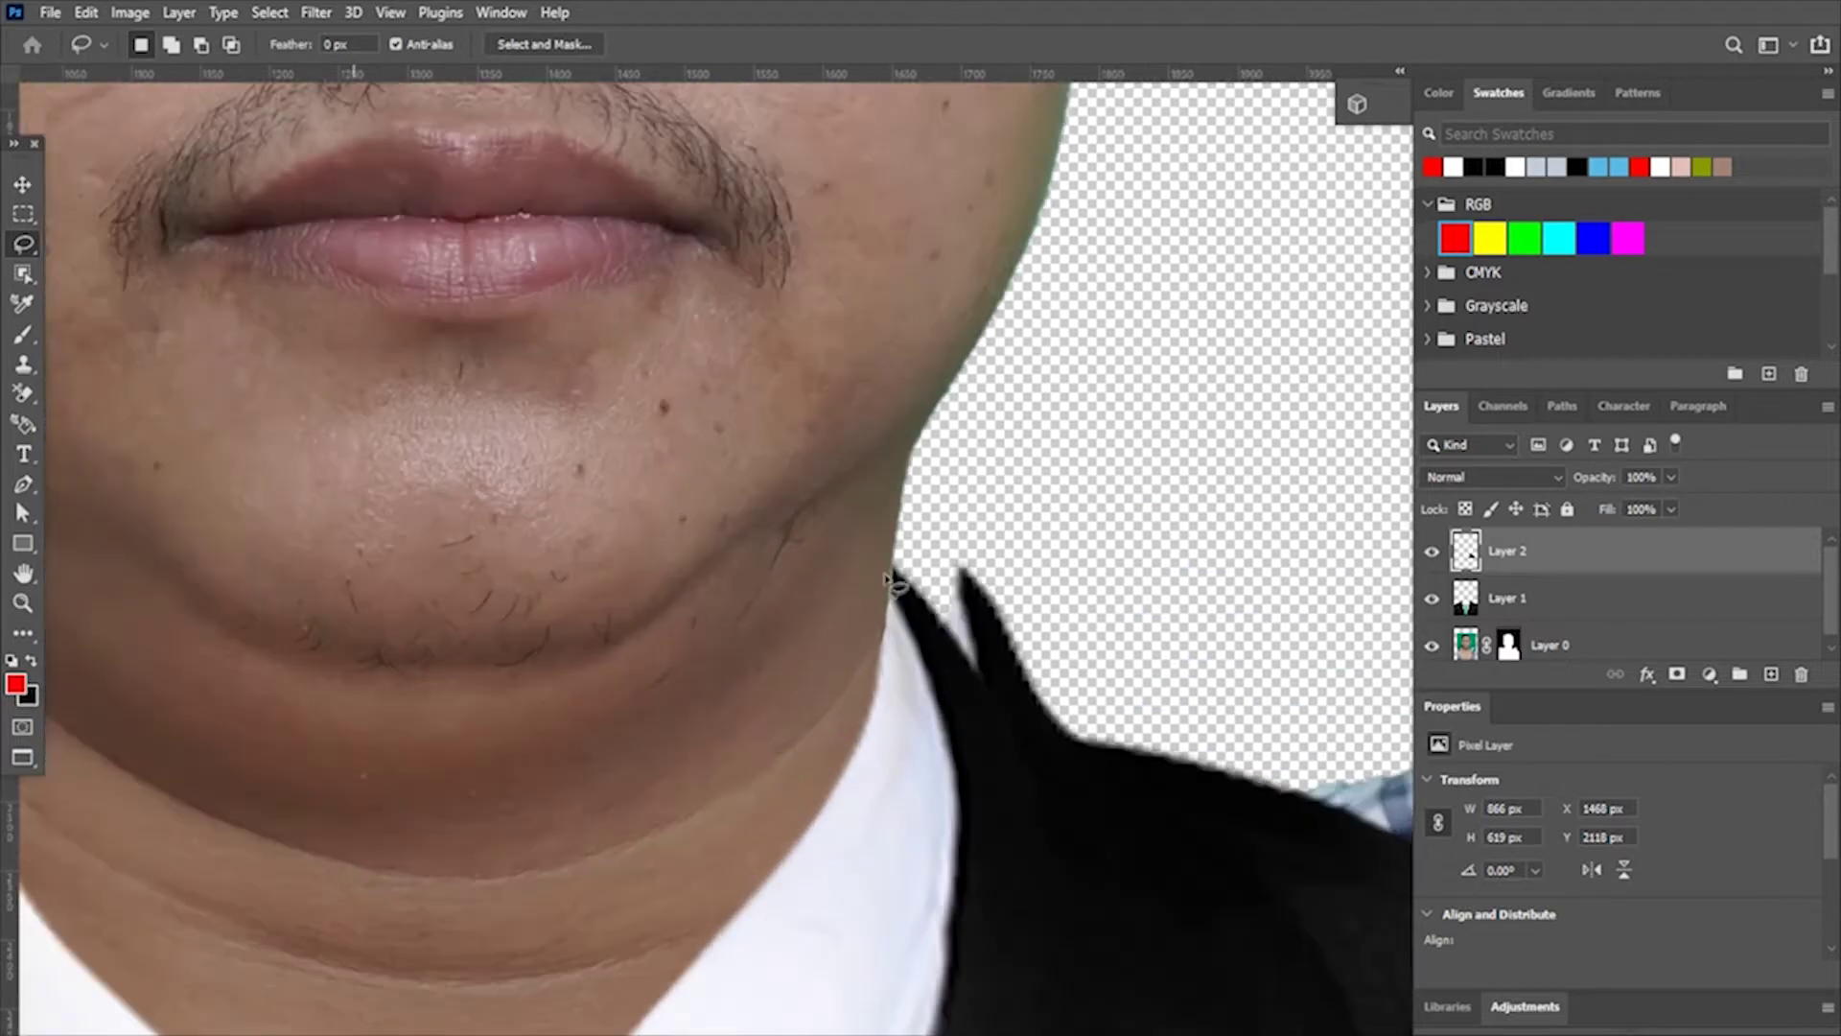
scroll(968, 618, "up", 1)
Nudge the collar piece one pixel left with the Move tool
key("v")
scroll(920, 652, "up", 3)
key("Left")
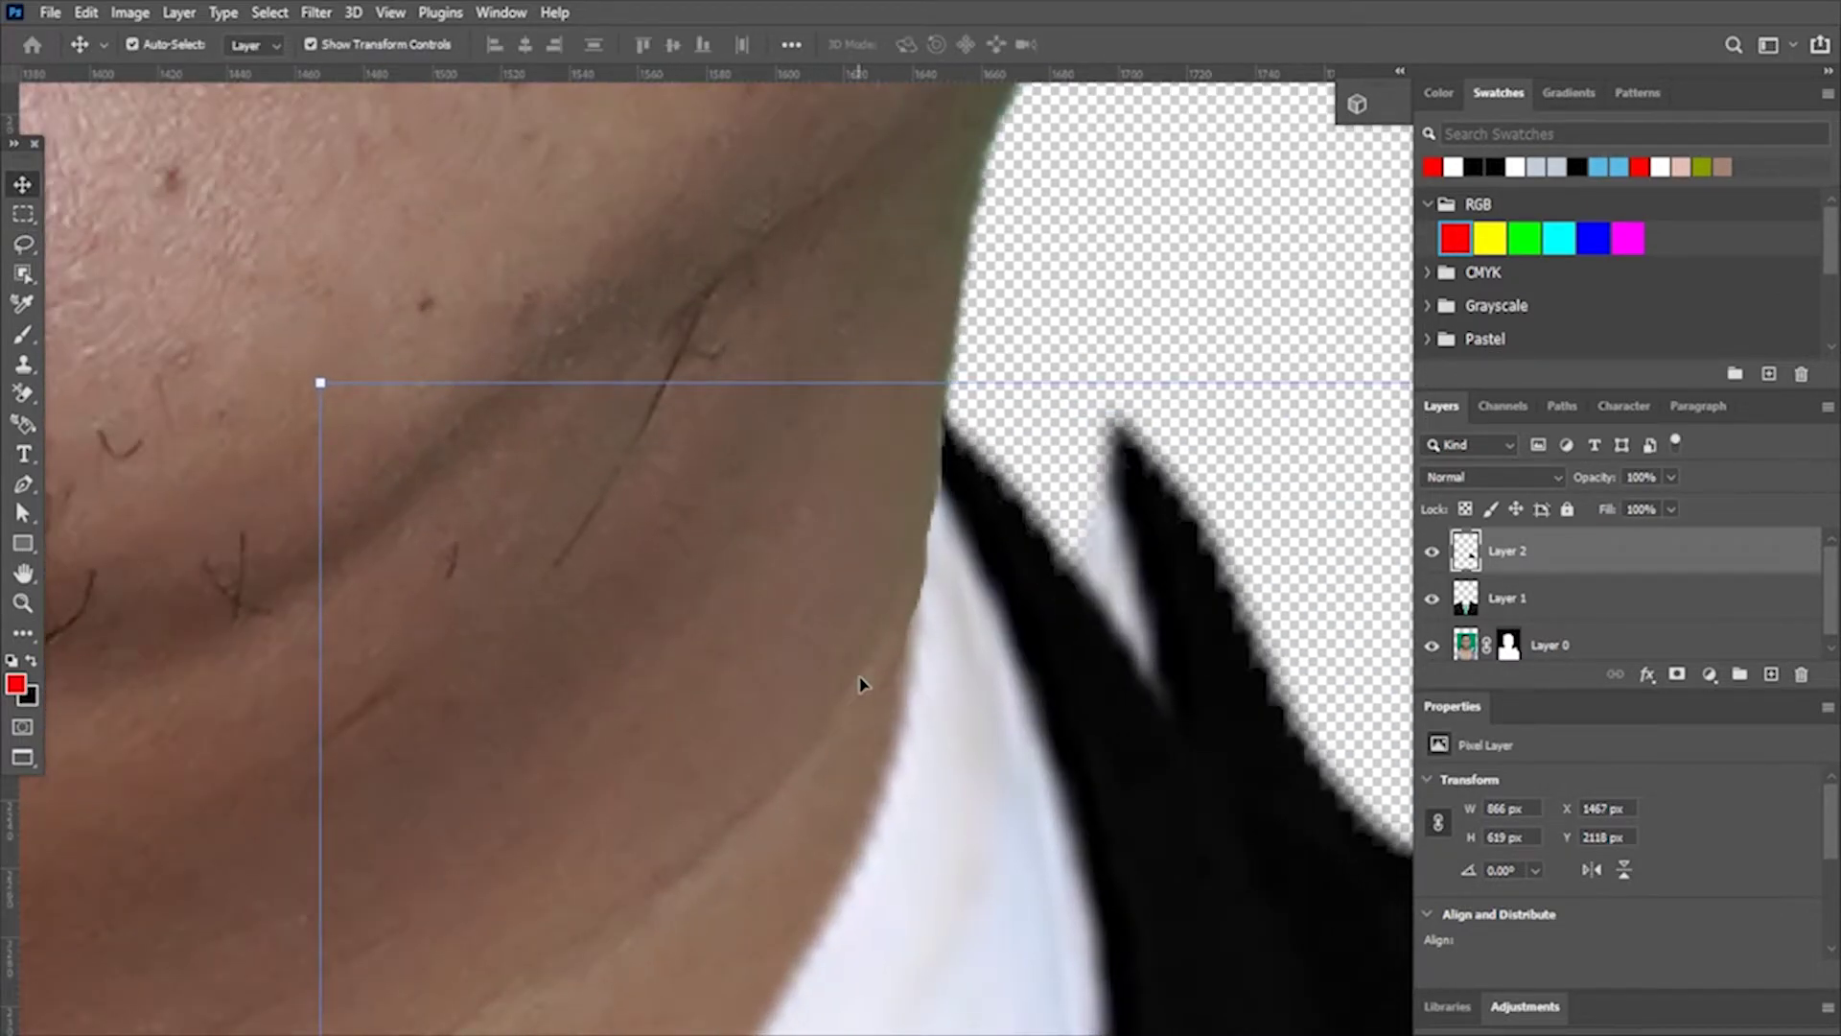
scroll(1003, 728, "down", 2)
scroll(1054, 767, "down", 2)
scroll(1168, 810, "down", 2)
On Layer 1, lasso and delete the black spike above the right shoulder
scroll(1150, 810, "down", 2)
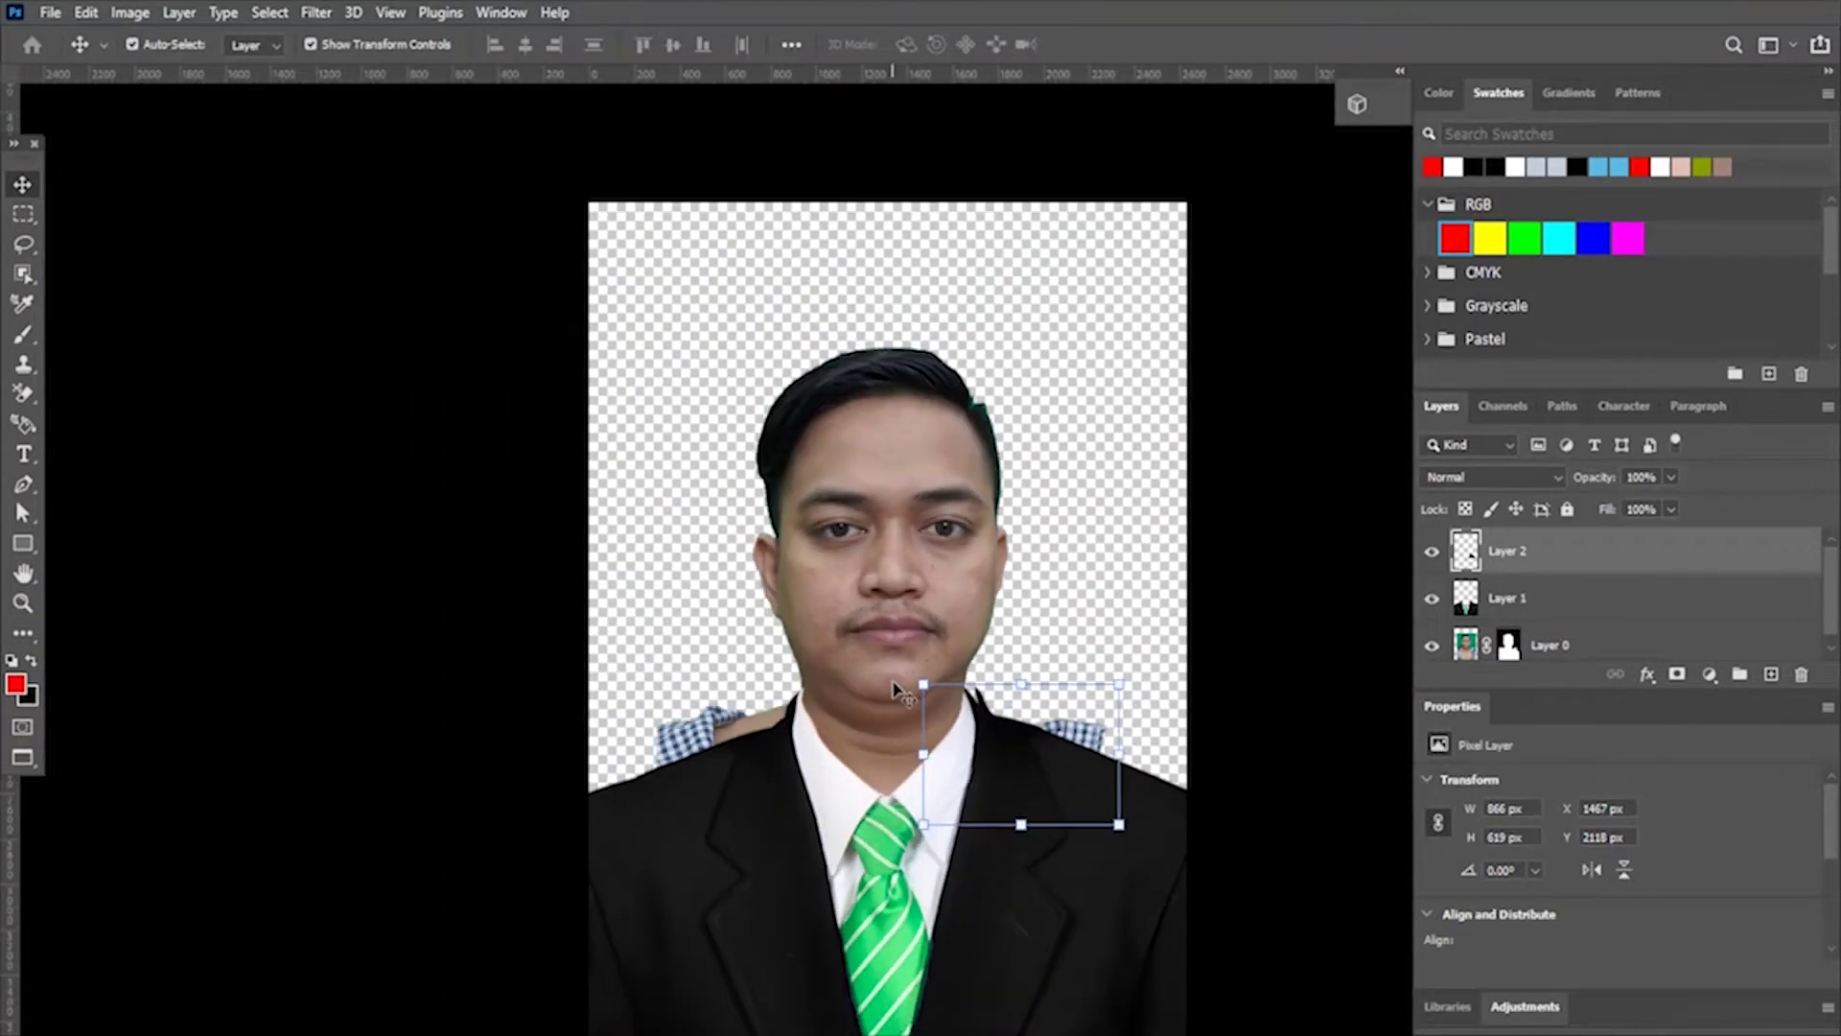
scroll(1097, 799, "down", 1)
left_click(1068, 810)
scroll(1048, 813, "up", 3)
scroll(940, 757, "up", 2)
scroll(939, 757, "up", 2)
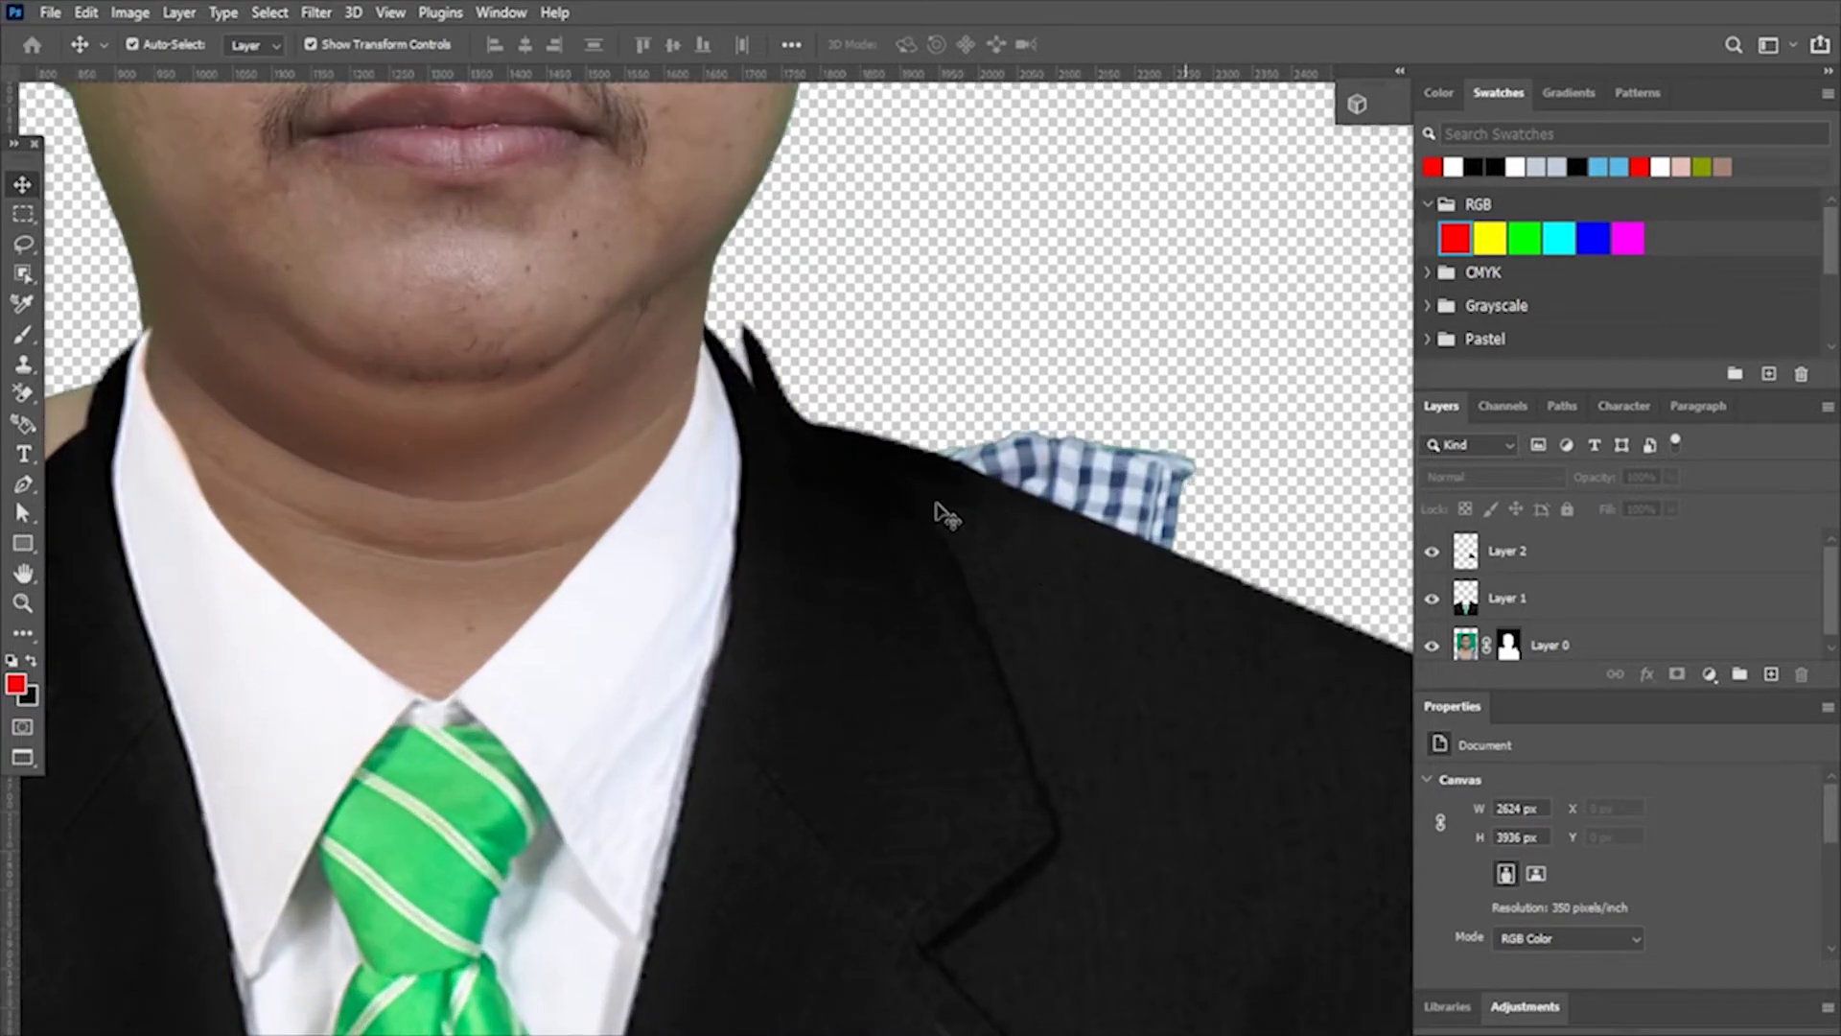
left_click(758, 355)
scroll(752, 365, "up", 2)
left_click(27, 247)
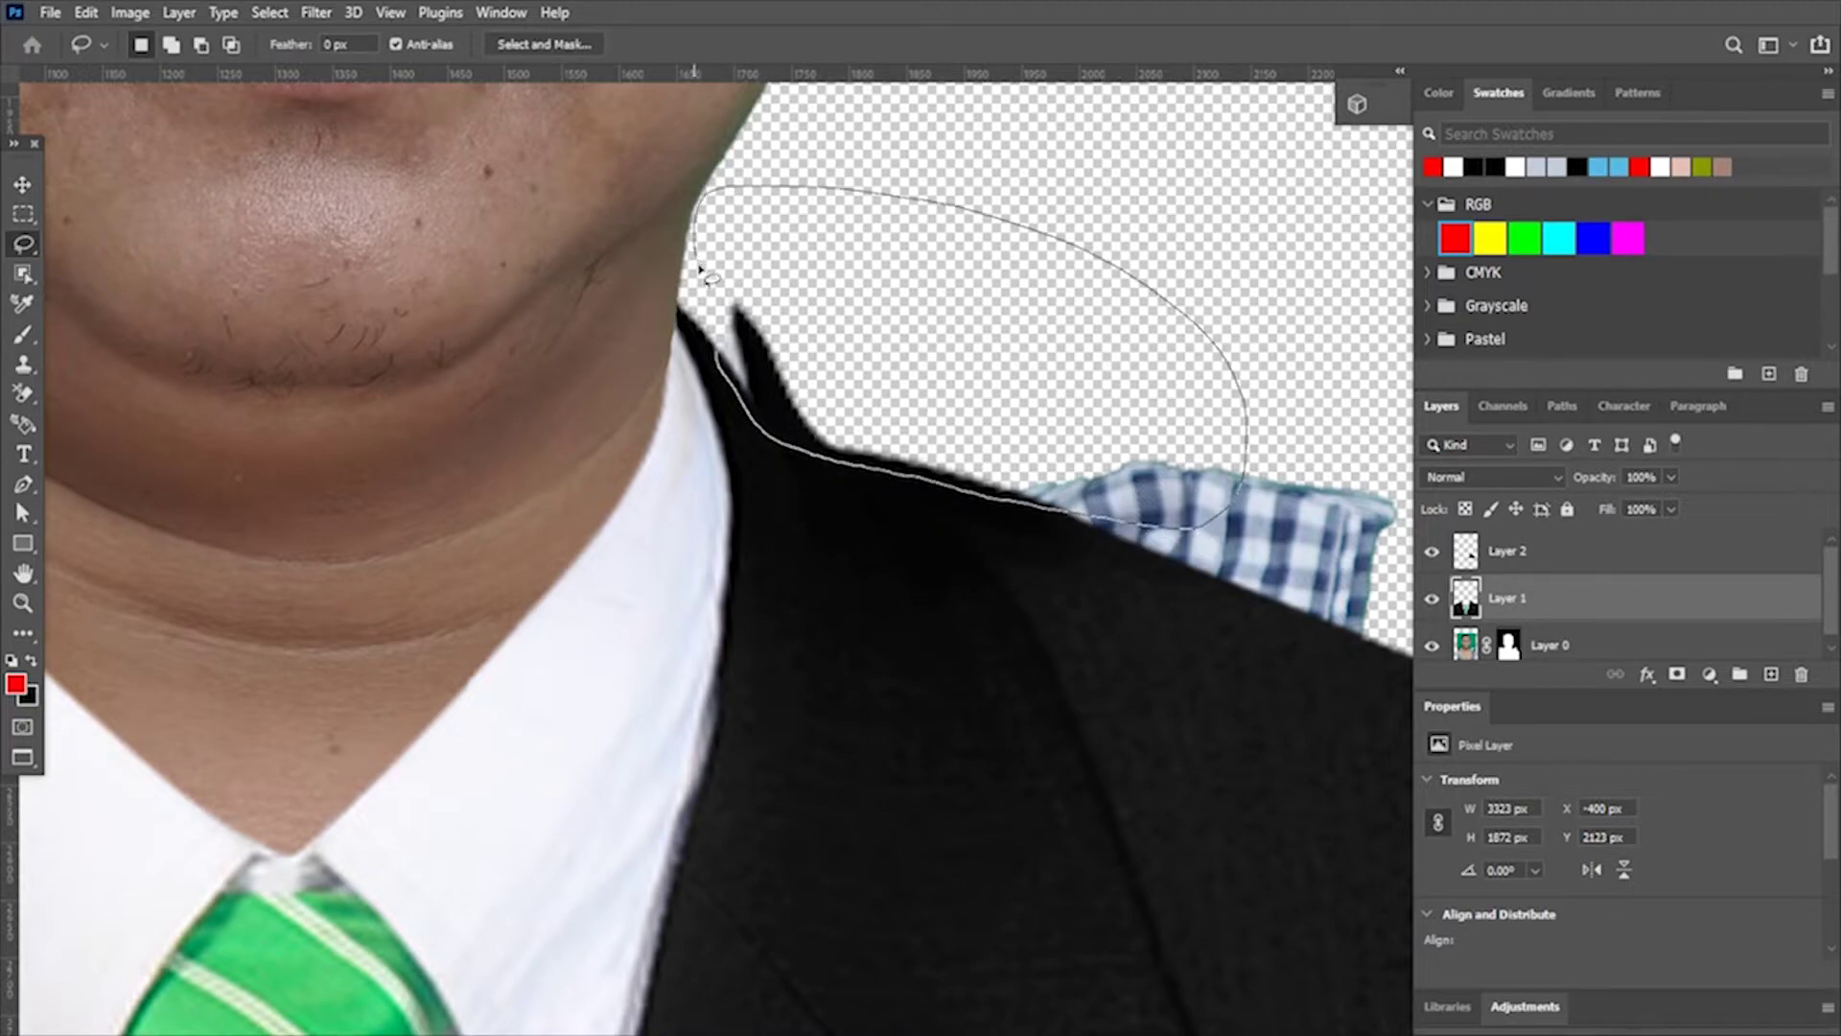
left_click_drag(708, 276, 719, 336)
key("Delete")
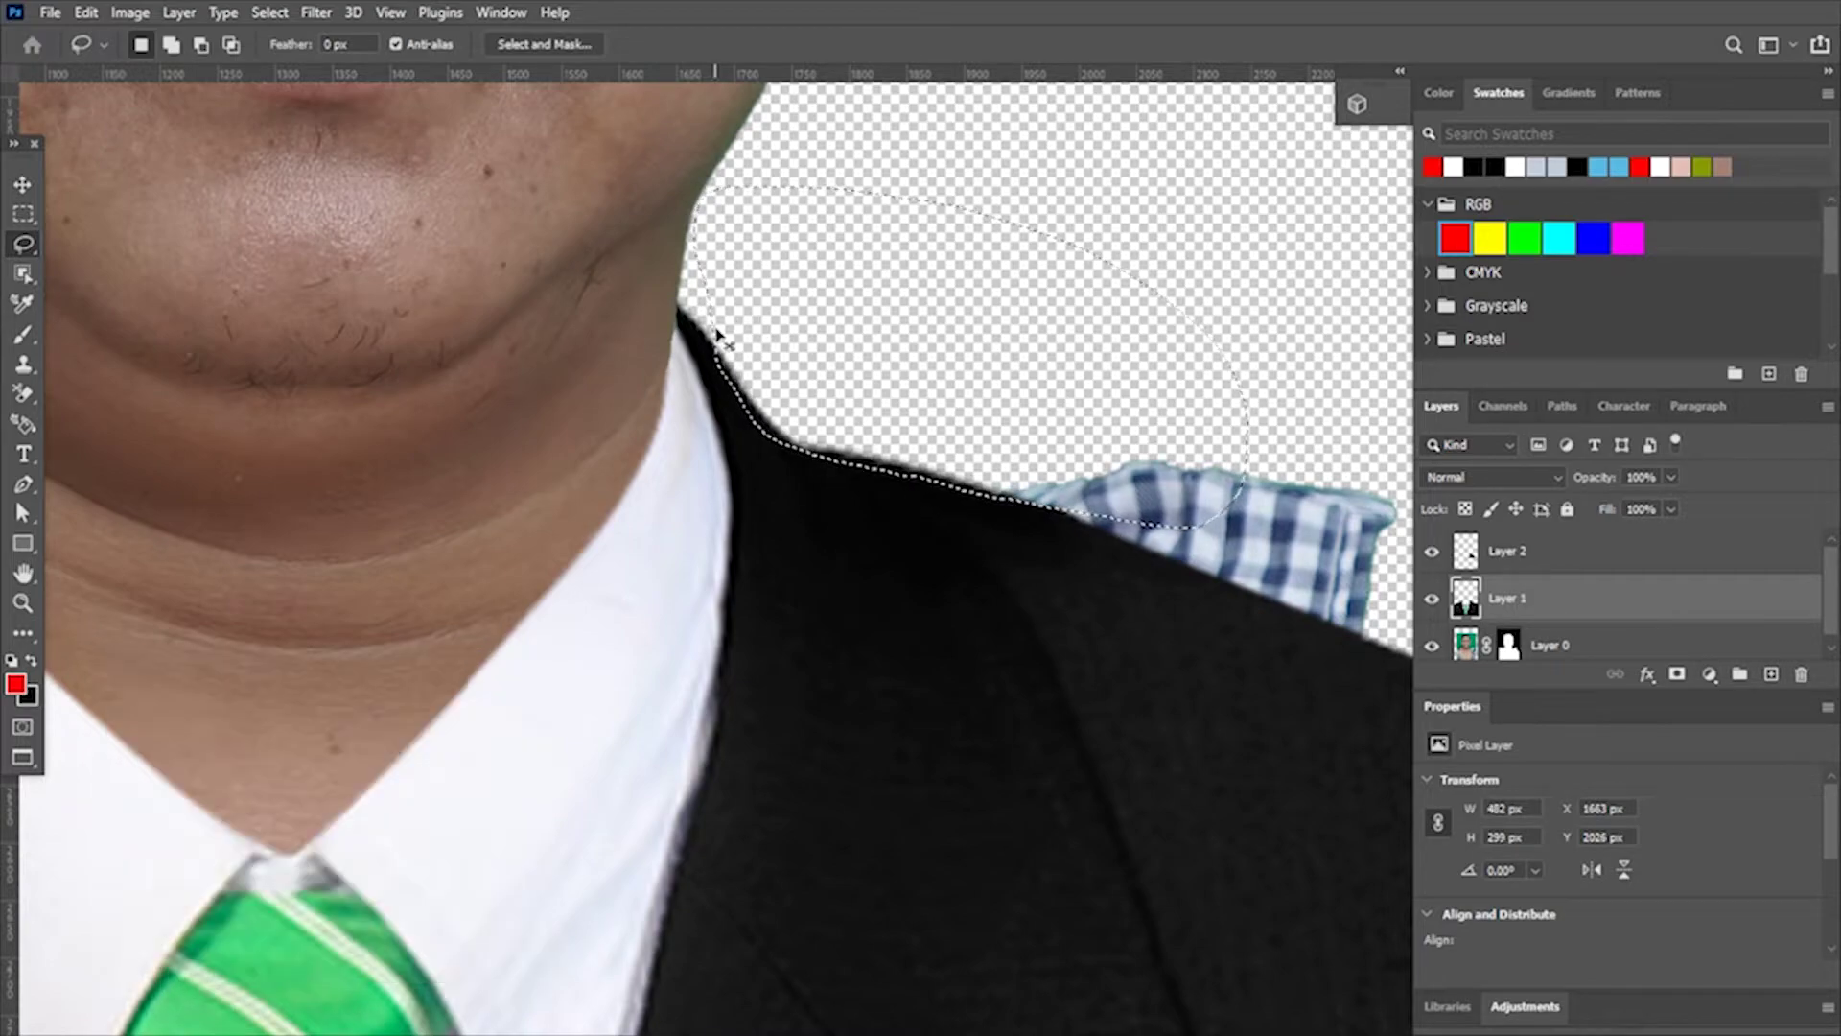
key("ctrl+d")
scroll(887, 498, "down", 5)
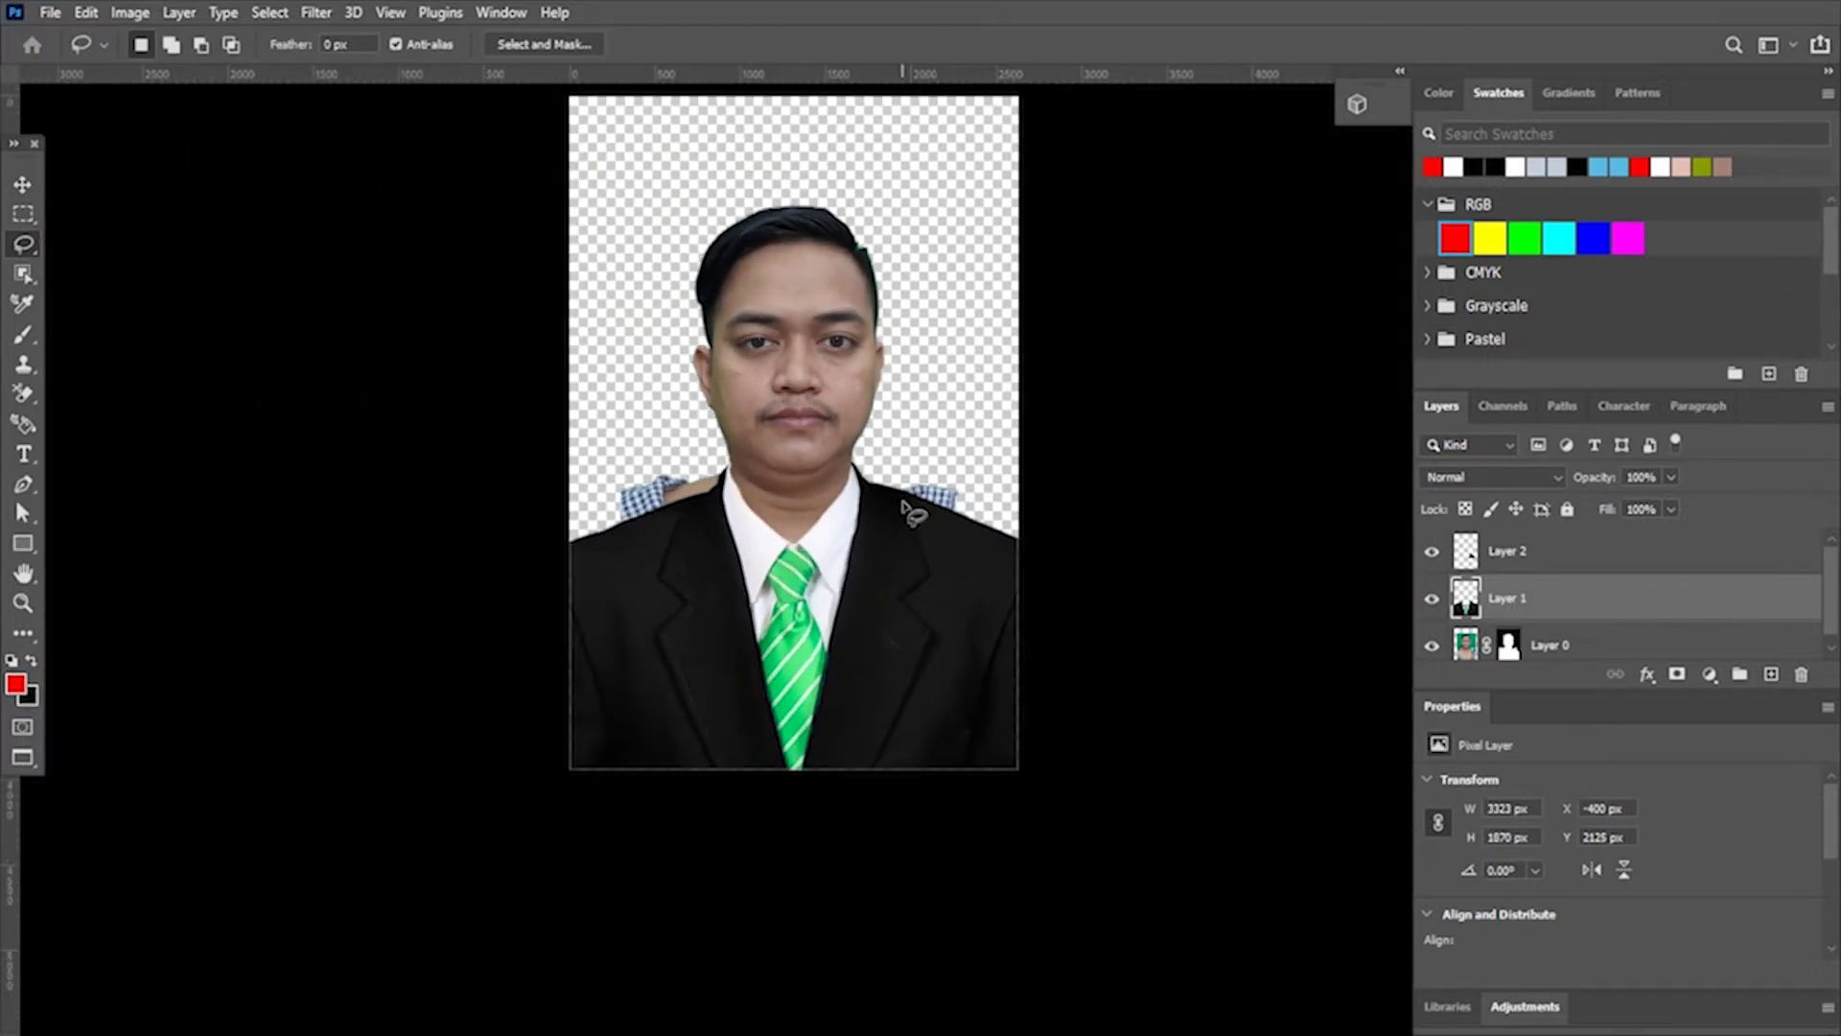
scroll(912, 501, "up", 3)
On Layer 0, delete the gingham shirt patch above the right shoulder
left_click(1464, 652)
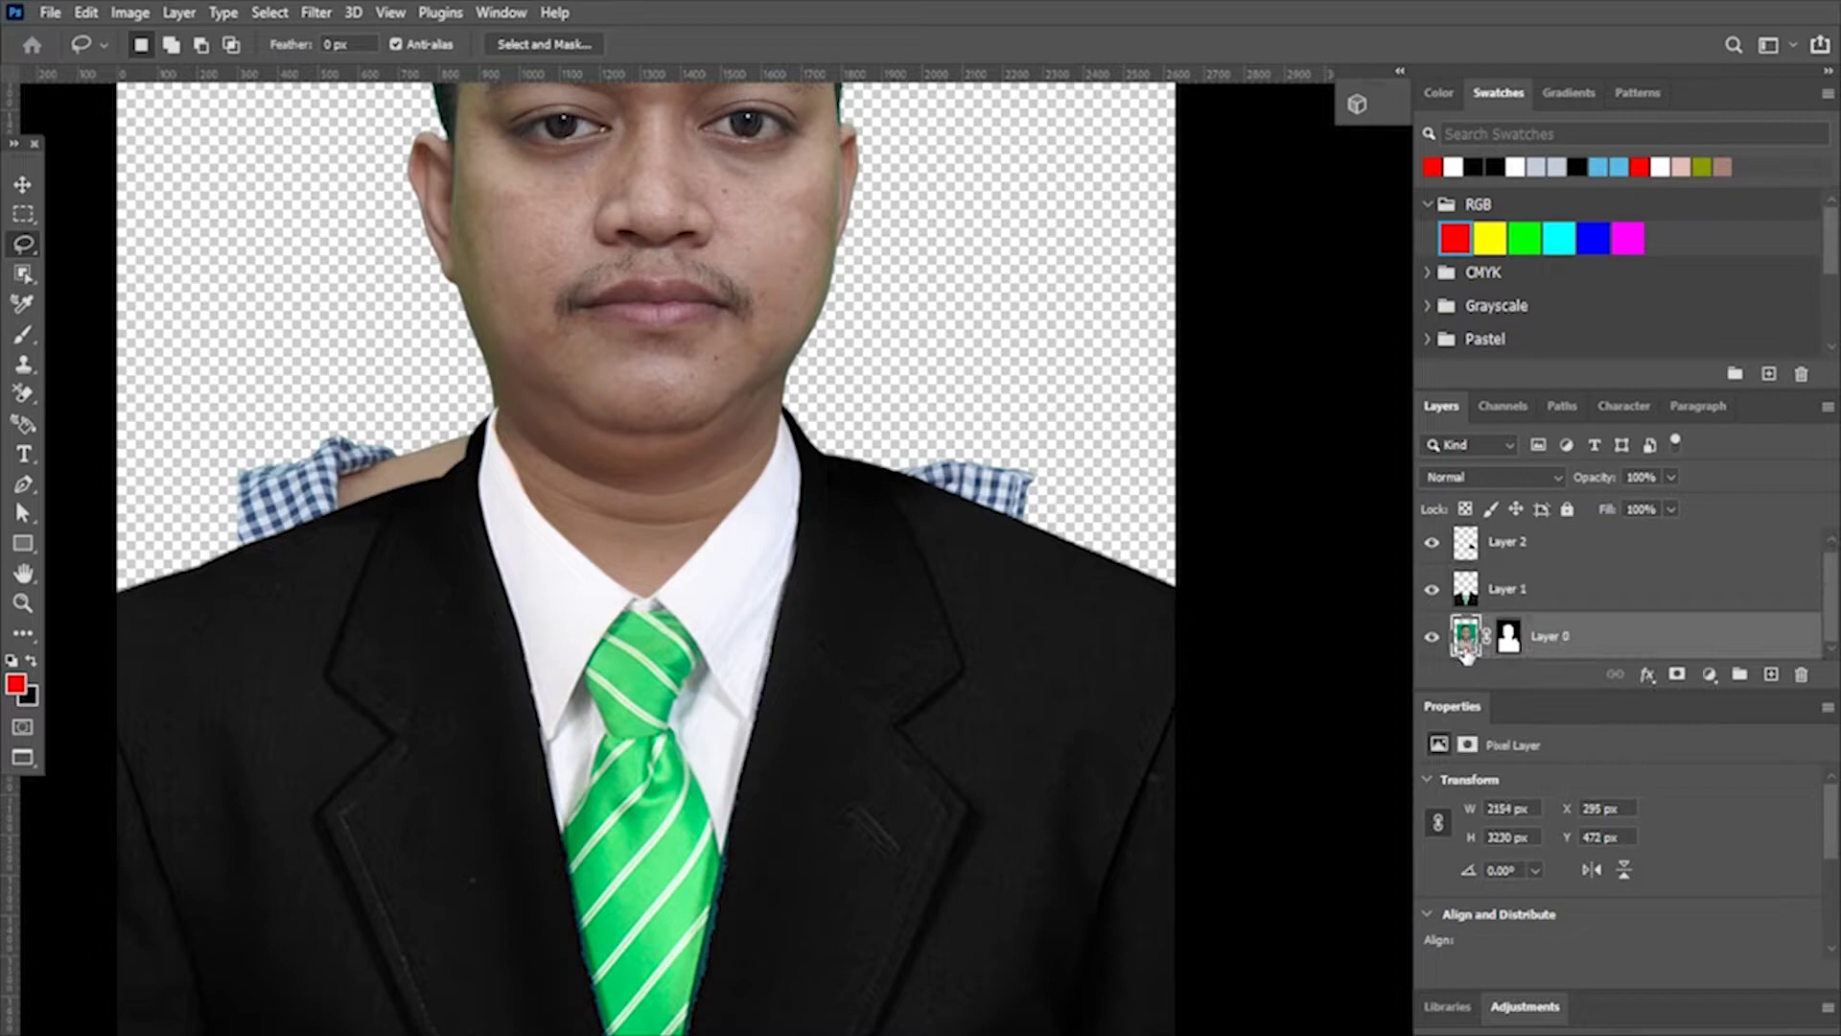
scroll(892, 479, "up", 2)
left_click_drag(844, 427, 1174, 485)
key("Delete")
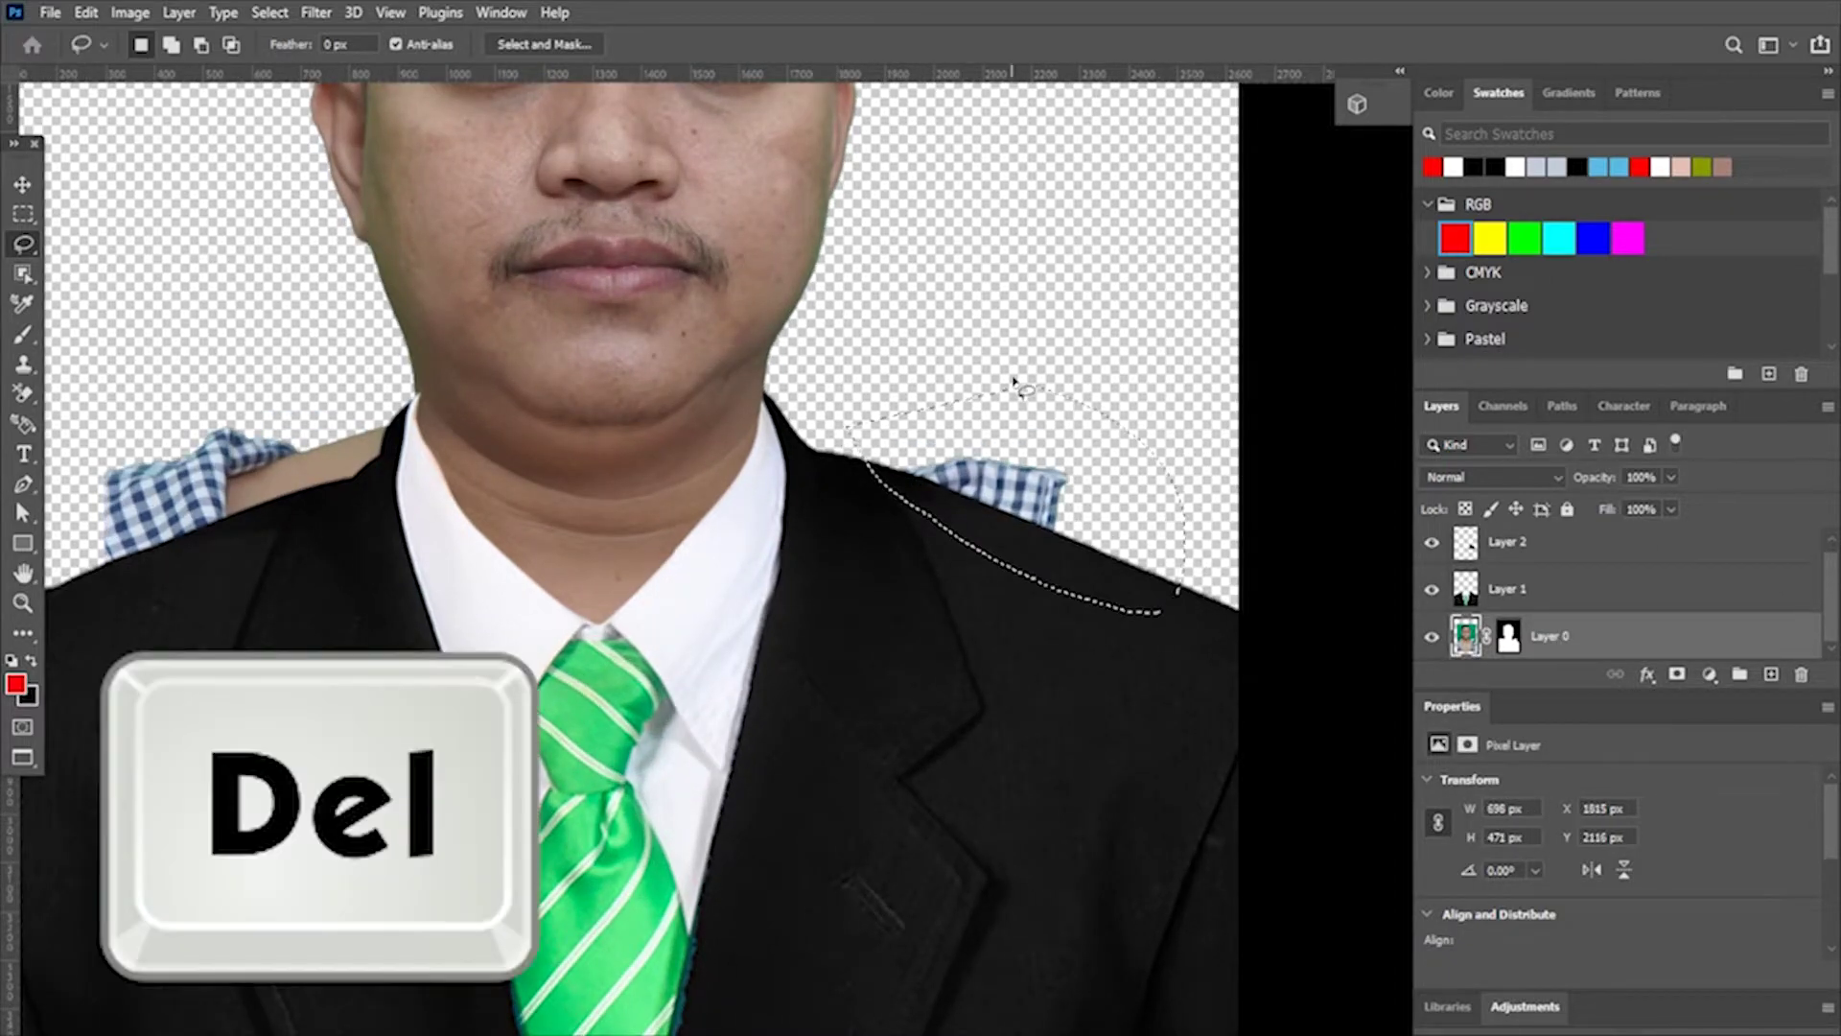
key("ctrl+d")
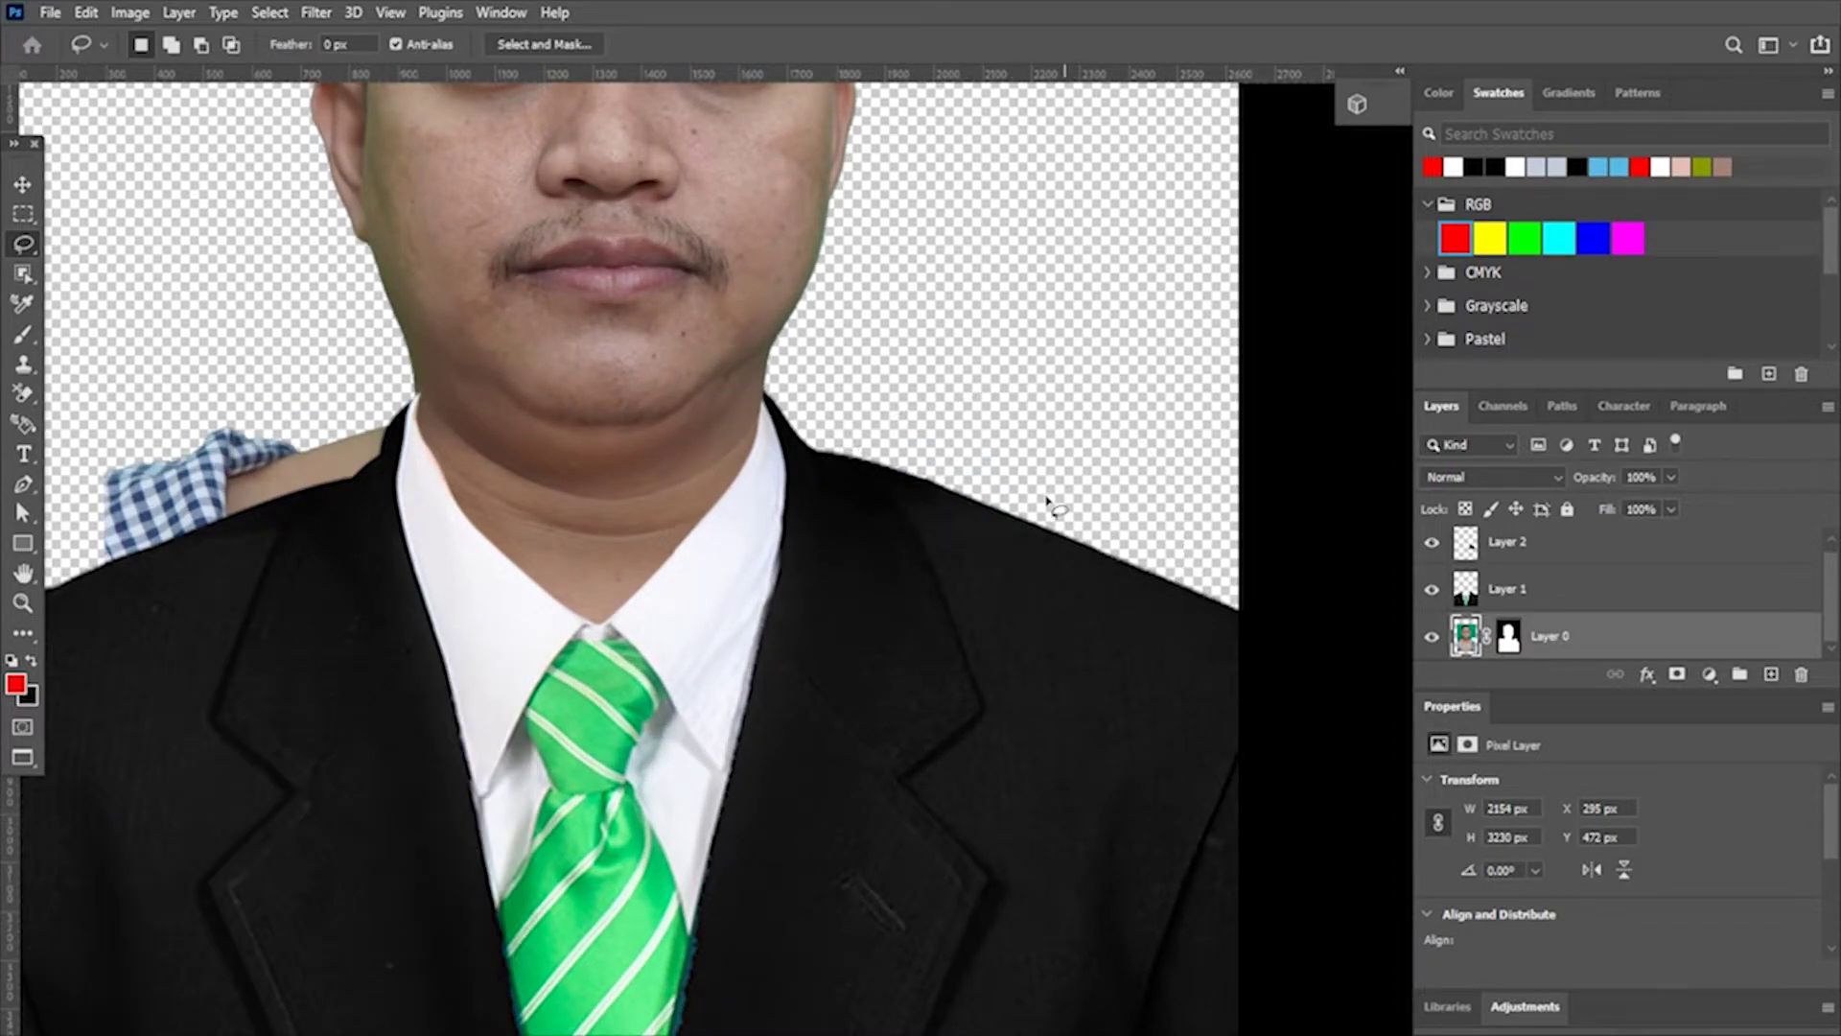
Delete the gingham patch above the left shoulder, then make Layer 1 active again
scroll(1048, 500, "down", 4)
scroll(699, 522, "up", 3)
scroll(918, 299, "up", 2)
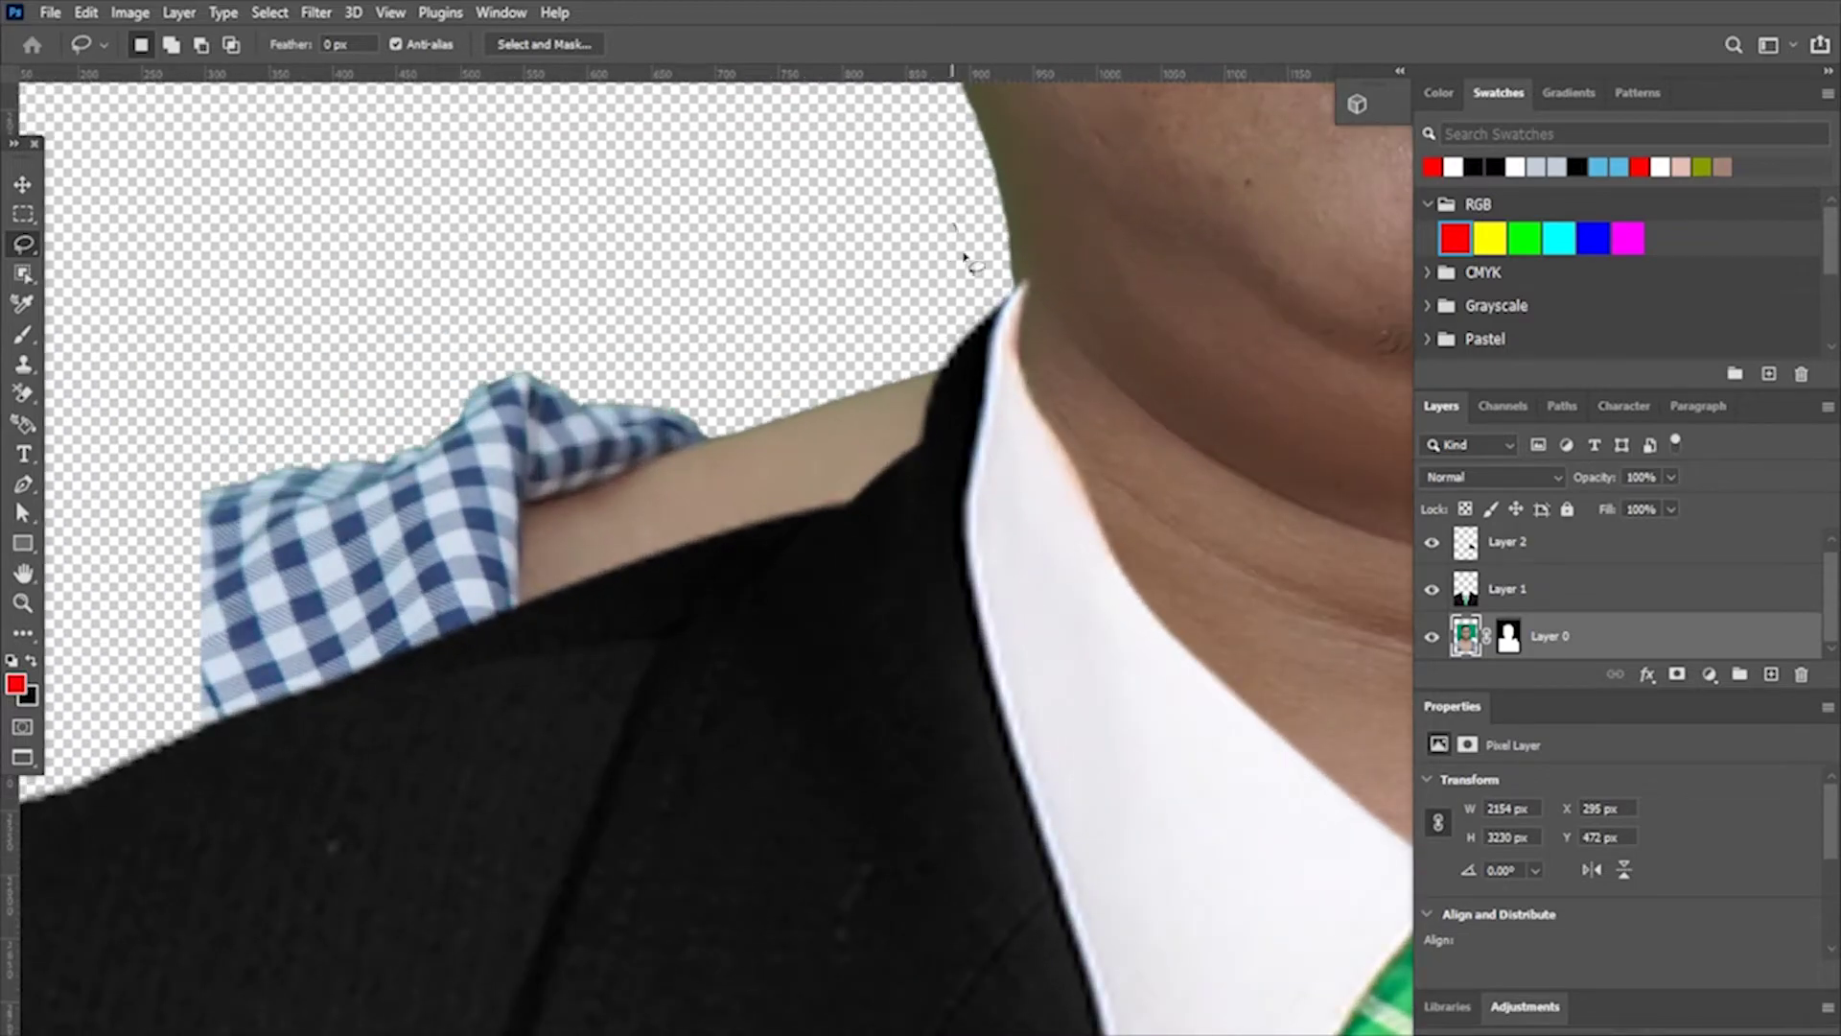
left_click_drag(614, 695, 534, 268)
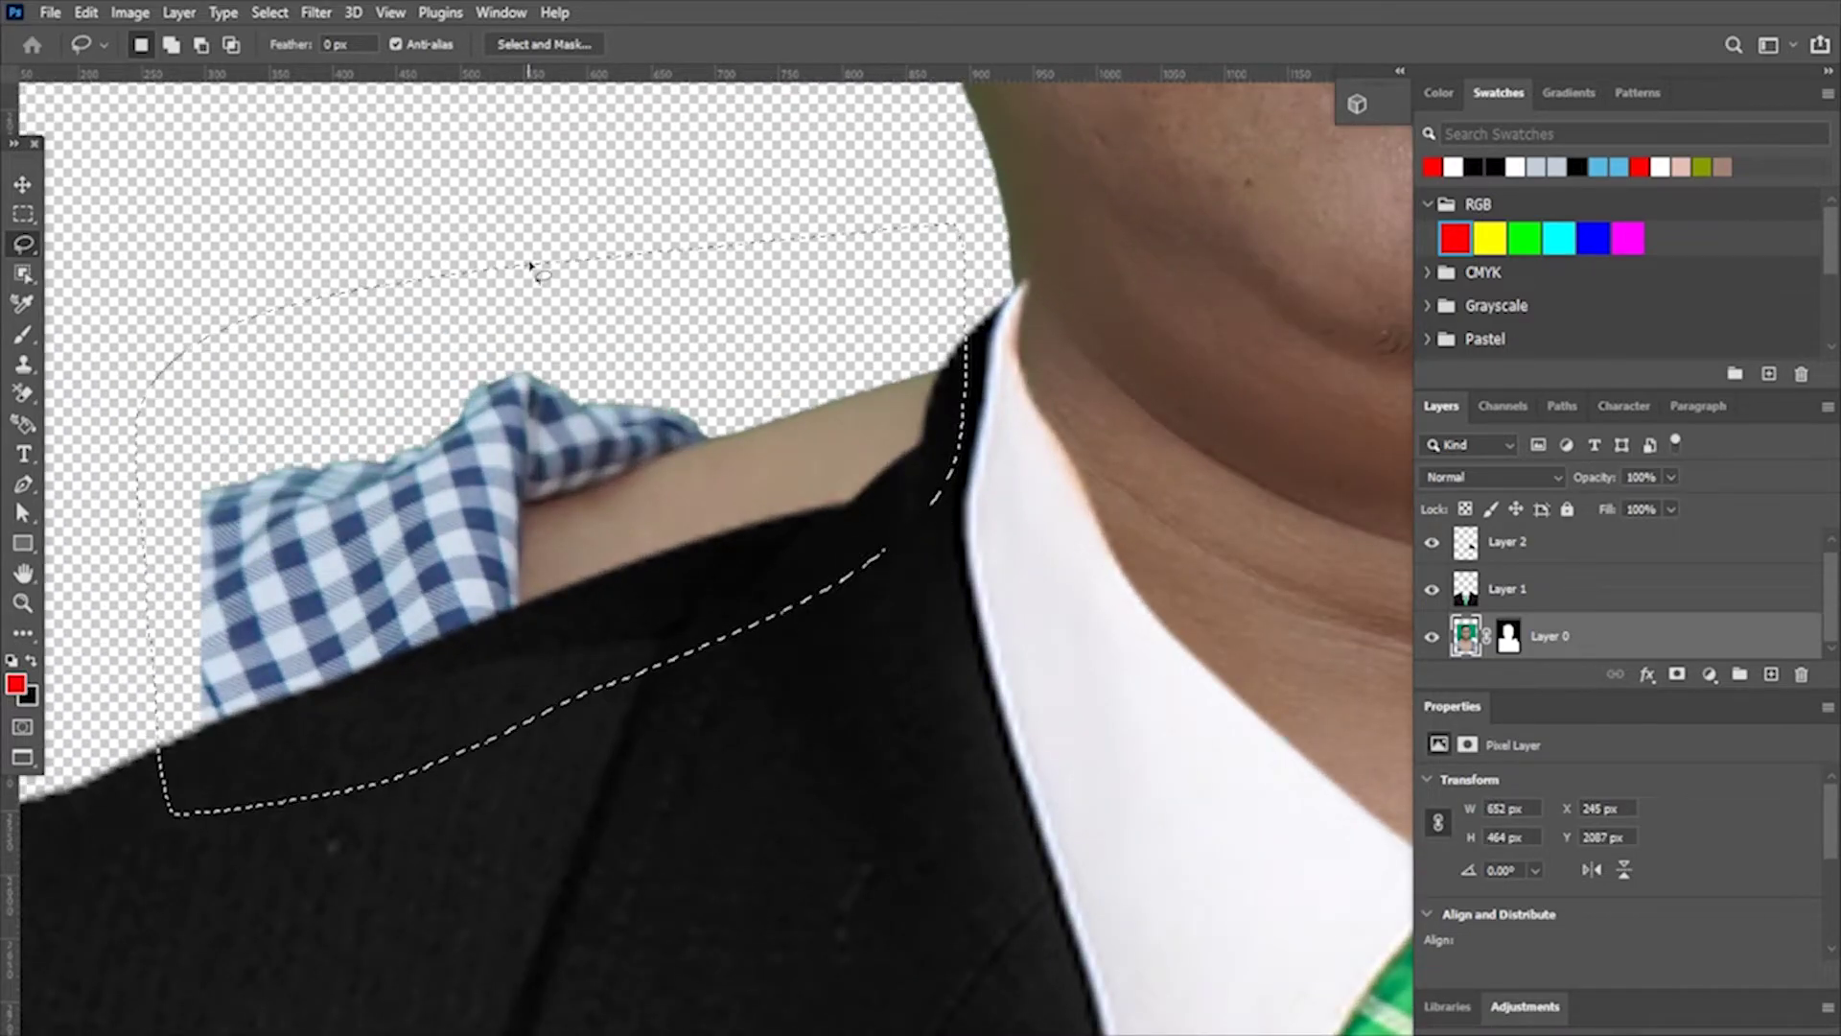
key("Delete")
key("ctrl+d")
scroll(709, 513, "down", 3)
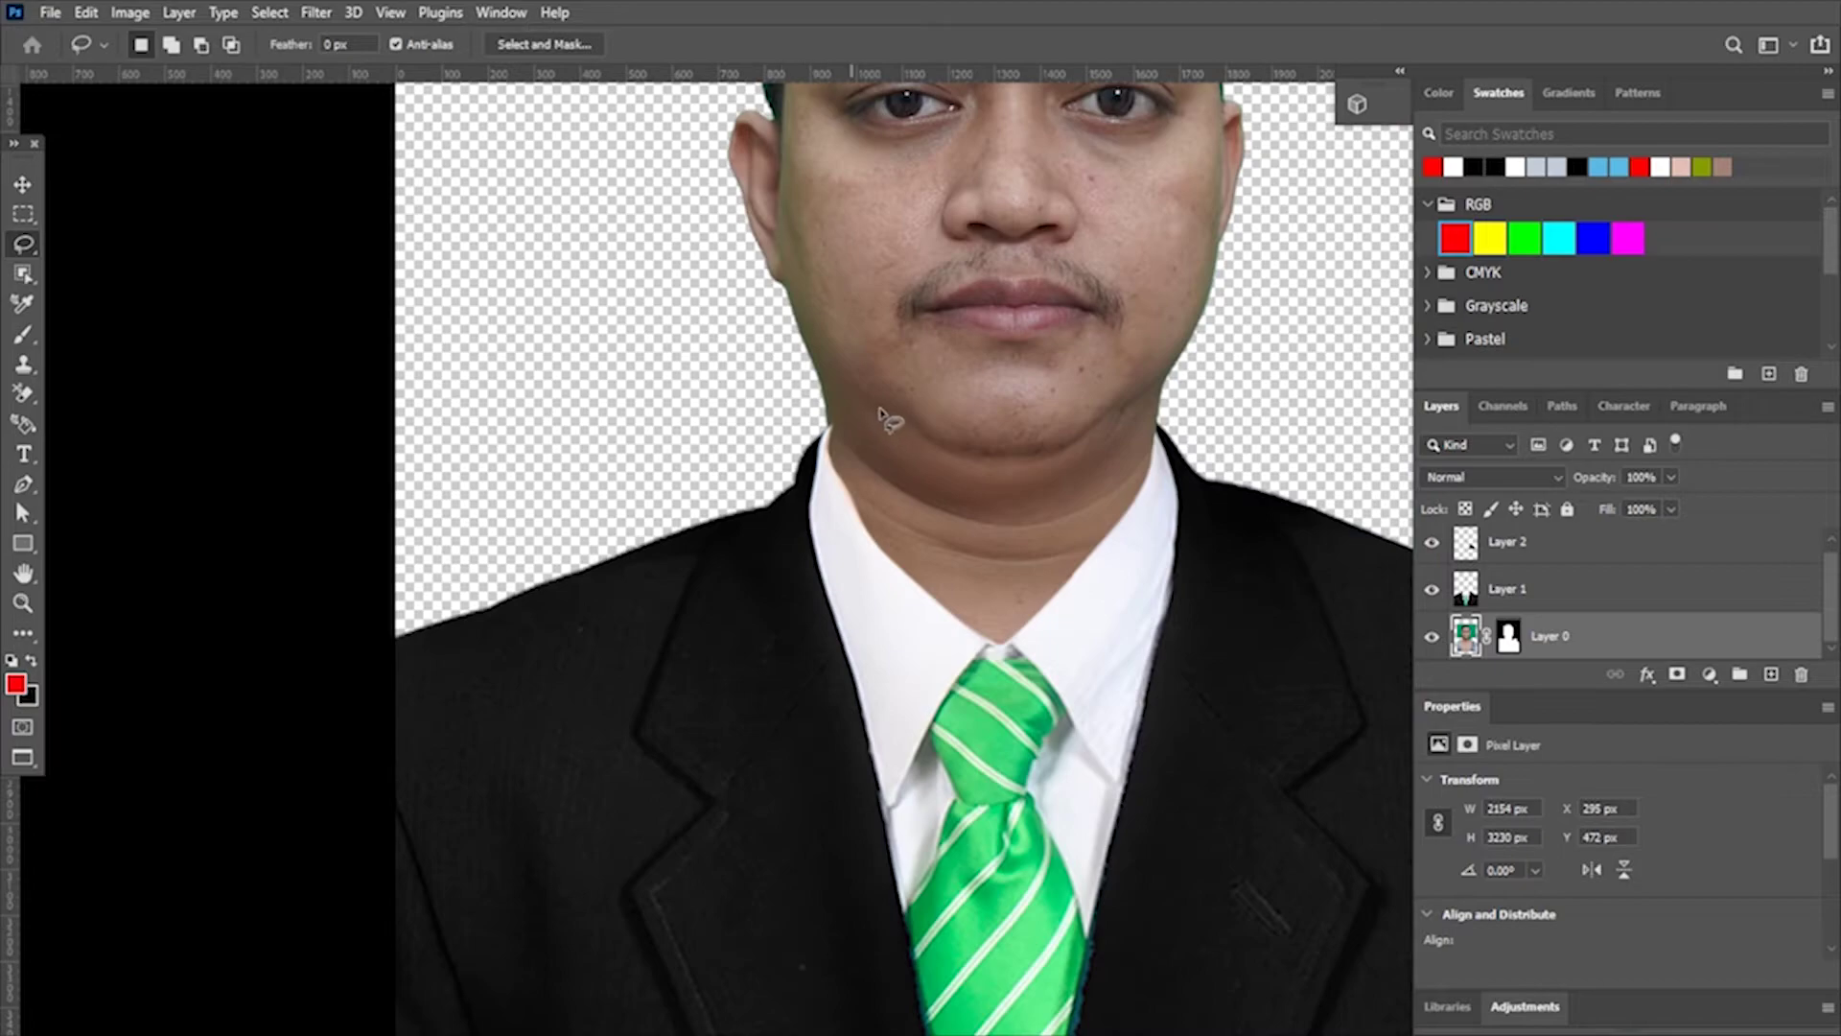
scroll(1288, 607, "up", 2)
left_click(1464, 594)
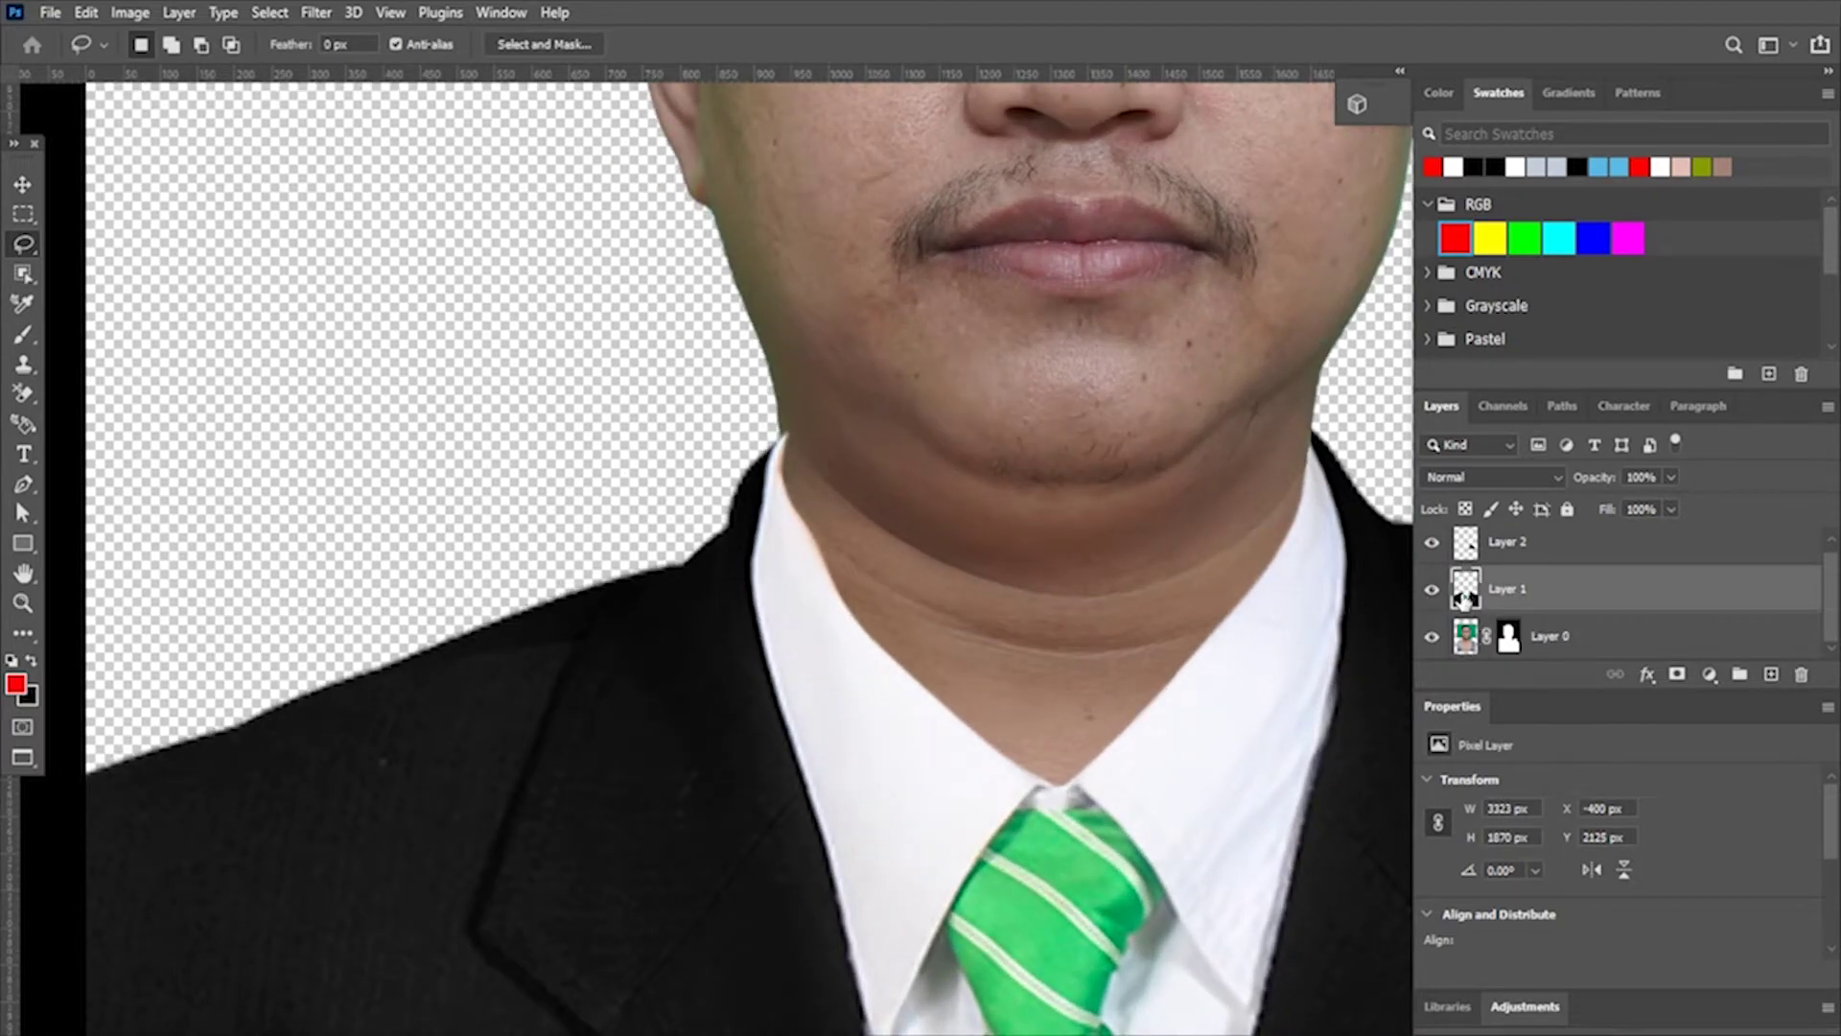
Toggle Layer 1's visibility to compare edges and attempt selecting a thin collar-edge sliver
left_click(1431, 589)
scroll(780, 527, "up", 2)
scroll(810, 316, "up", 2)
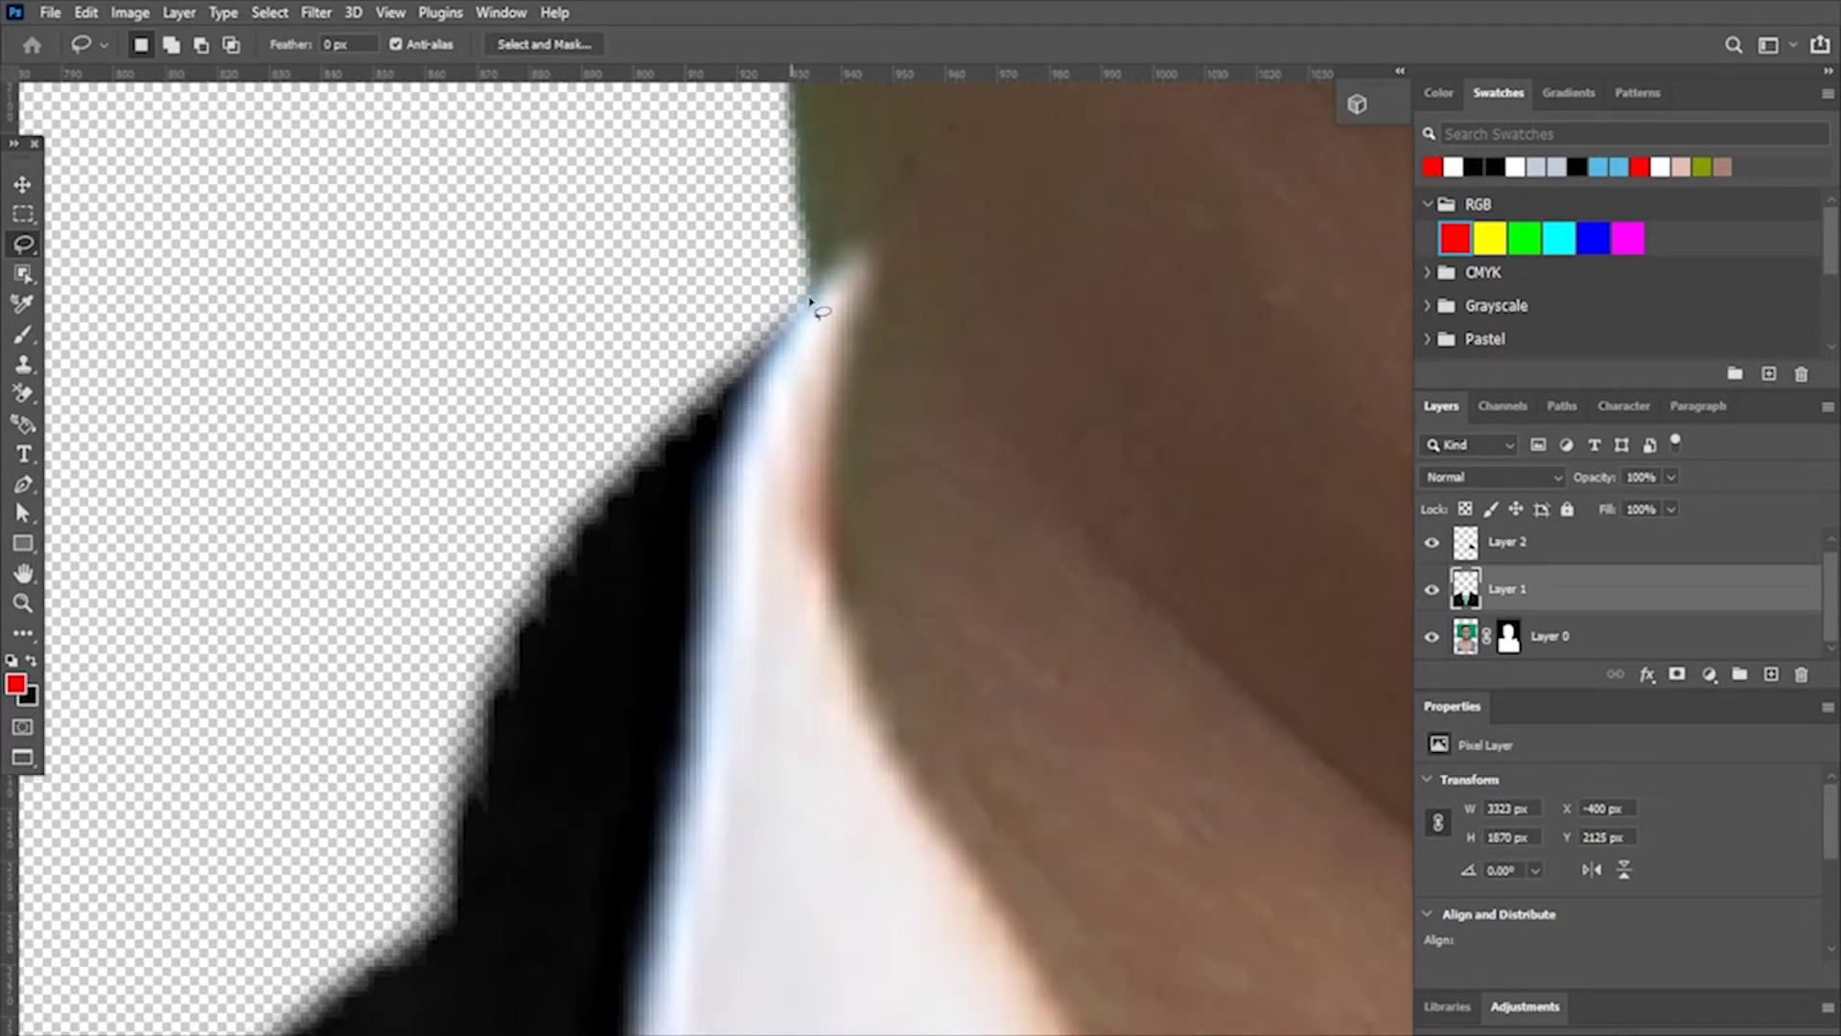
left_click_drag(817, 317, 817, 318)
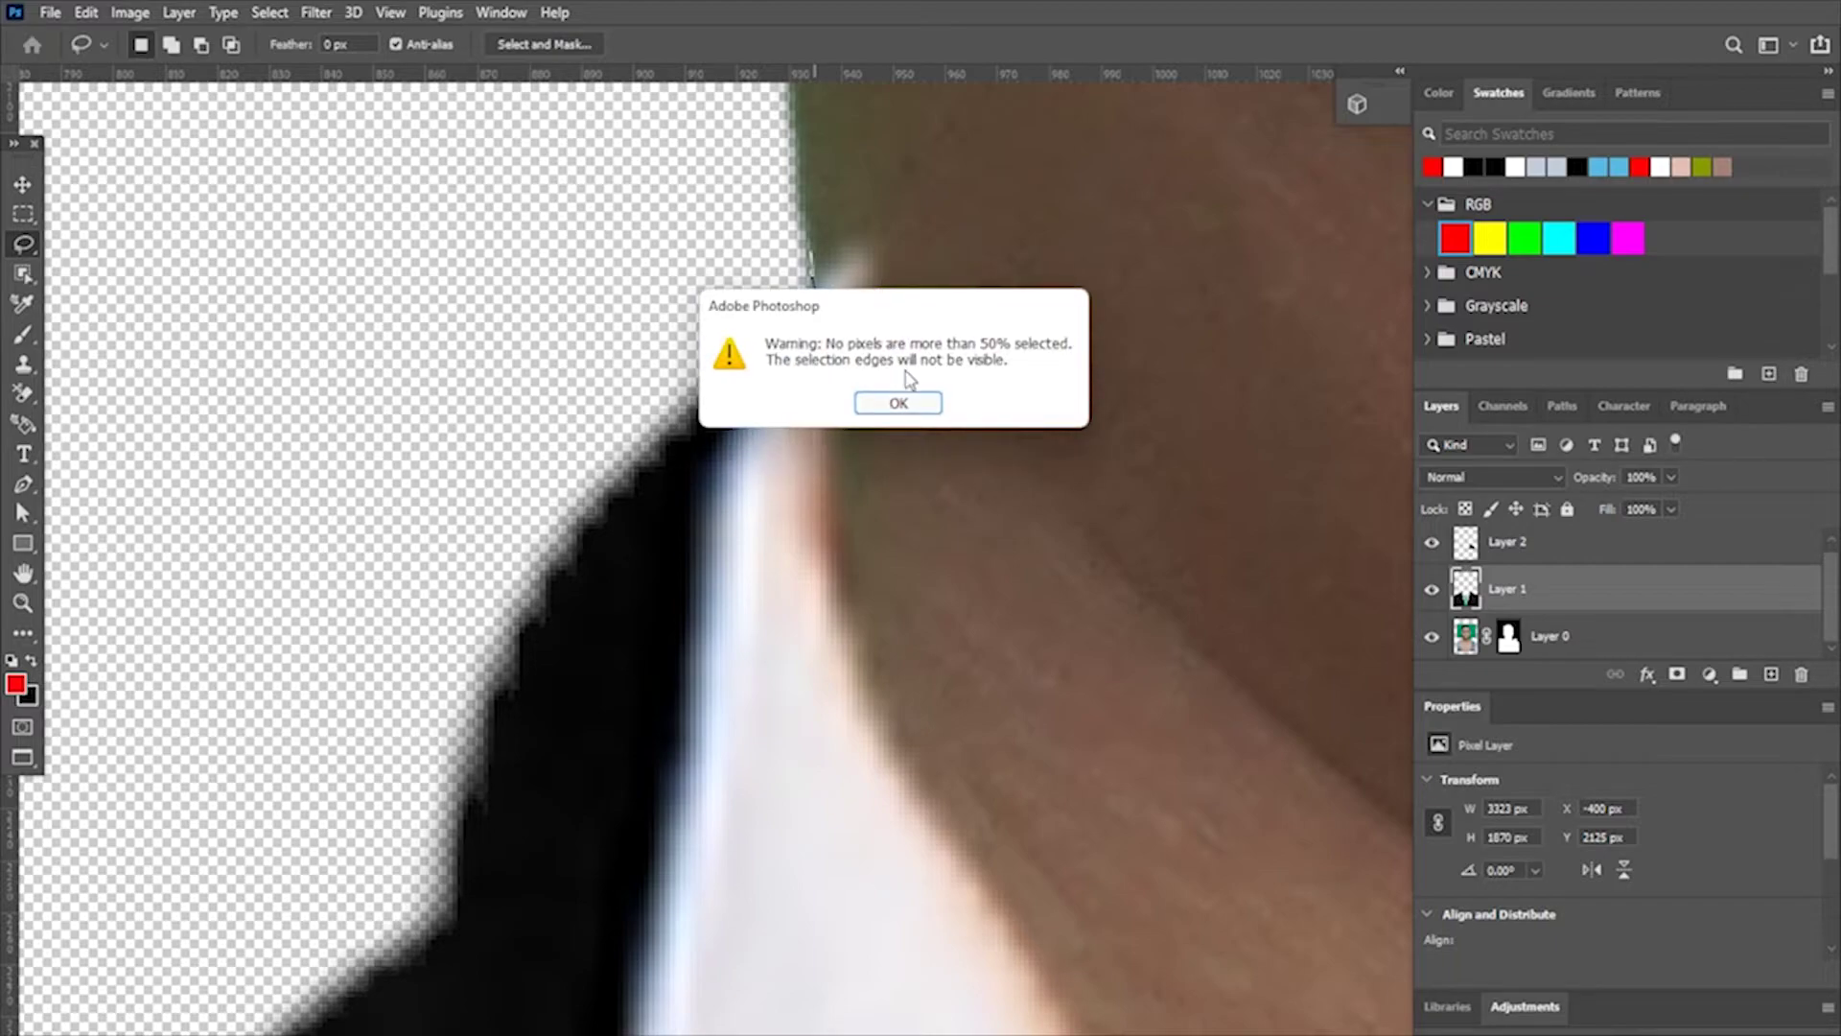
left_click(887, 398)
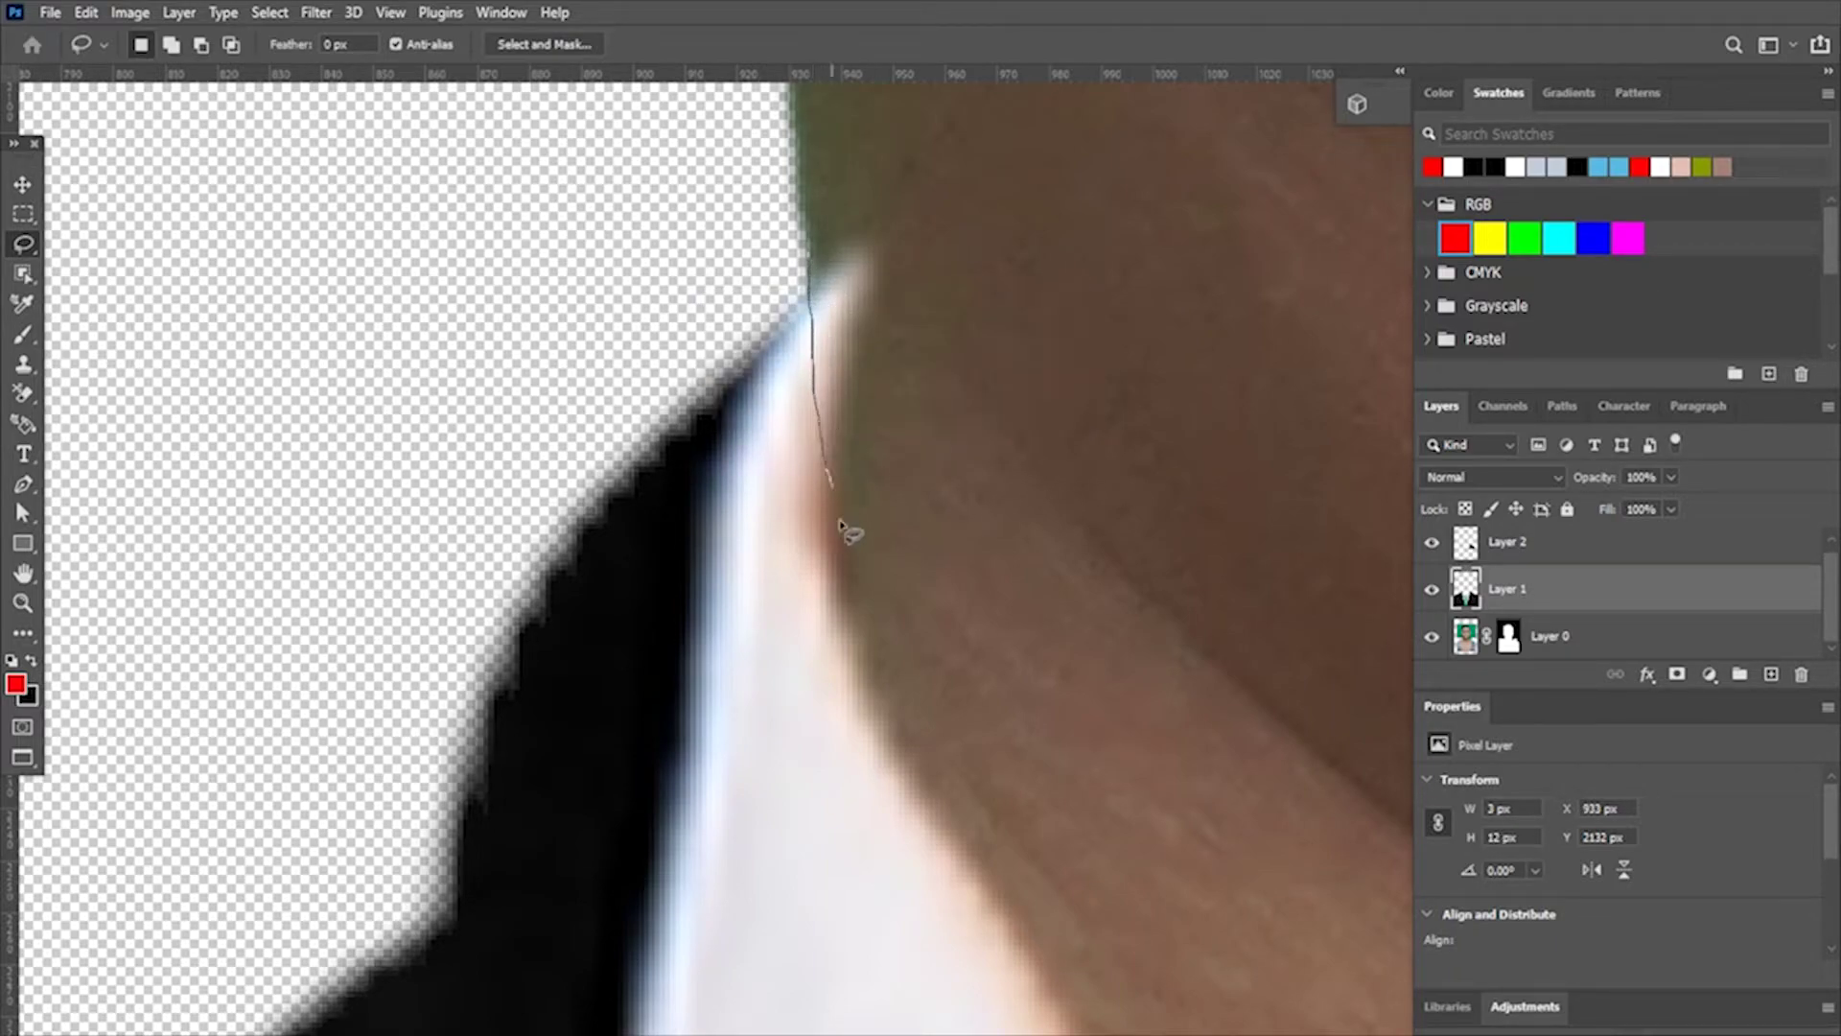
Delete the leftover Layer 1 pixels beside the neck and fit the image on screen
mouse_move(849, 532)
left_mouse_down()
mouse_move(1076, 214)
mouse_move(912, 151)
left_mouse_up()
key("Delete")
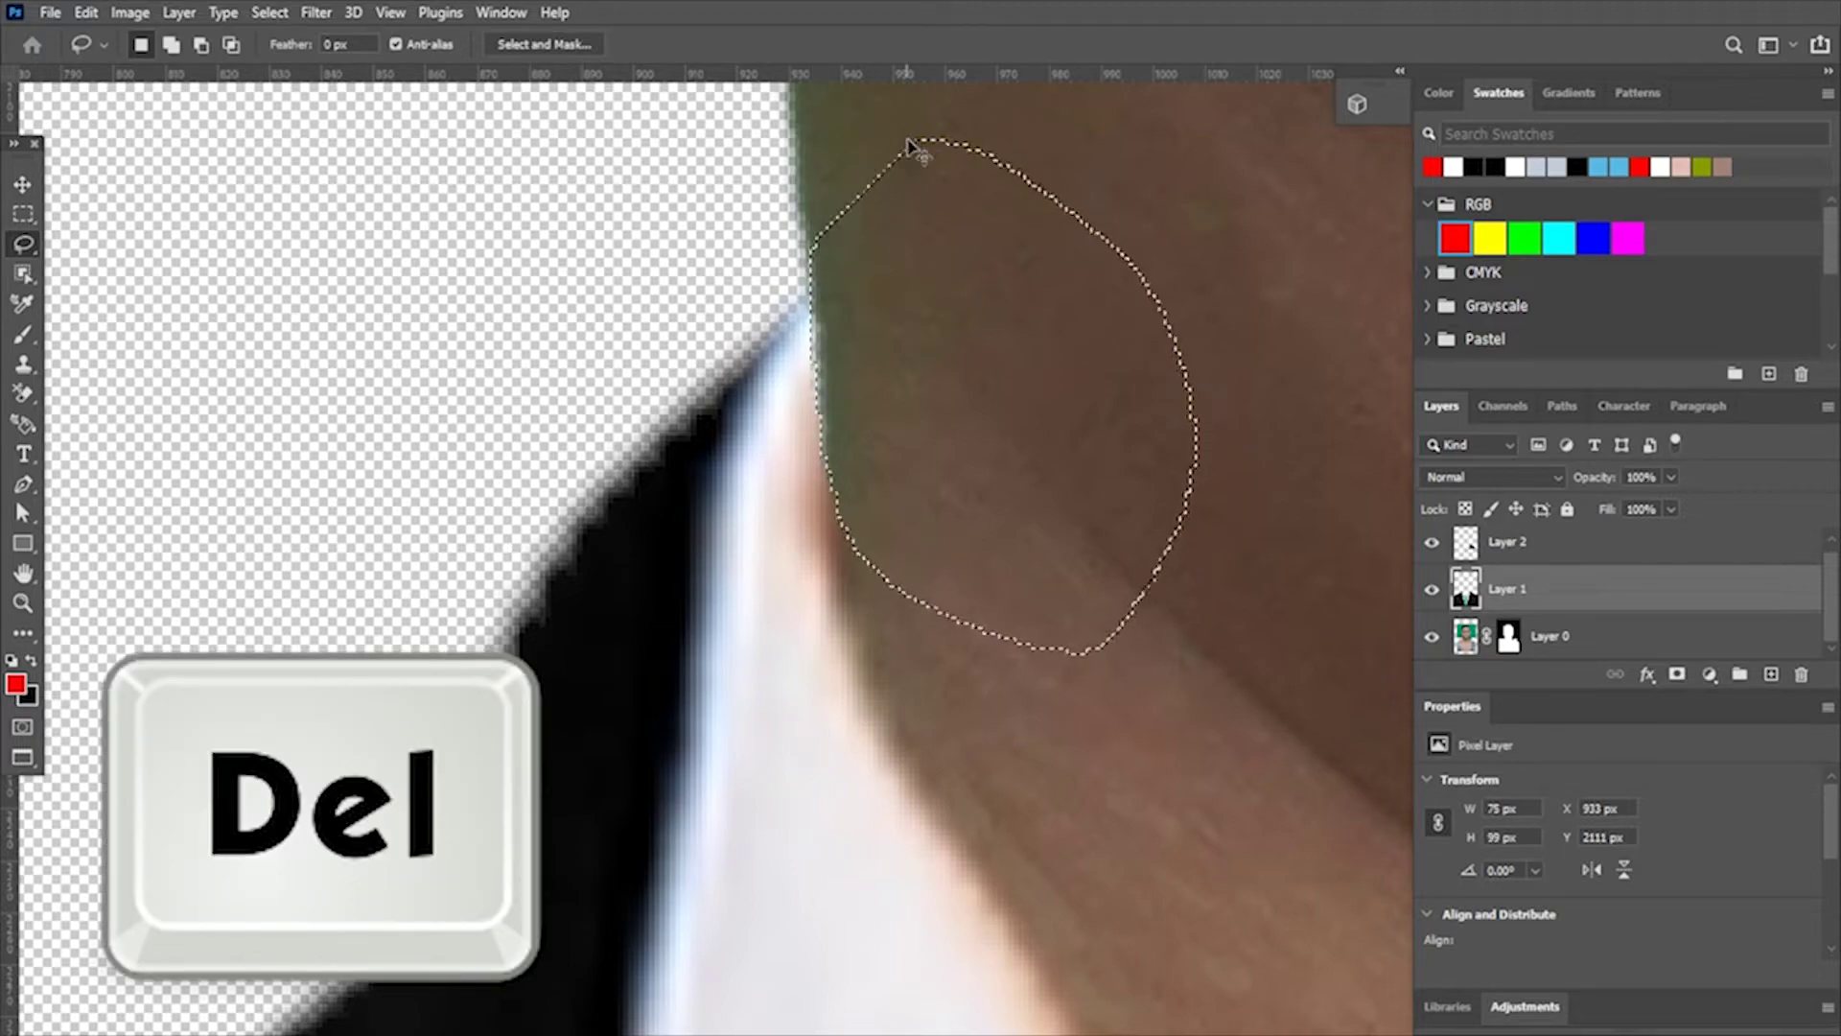
key("v")
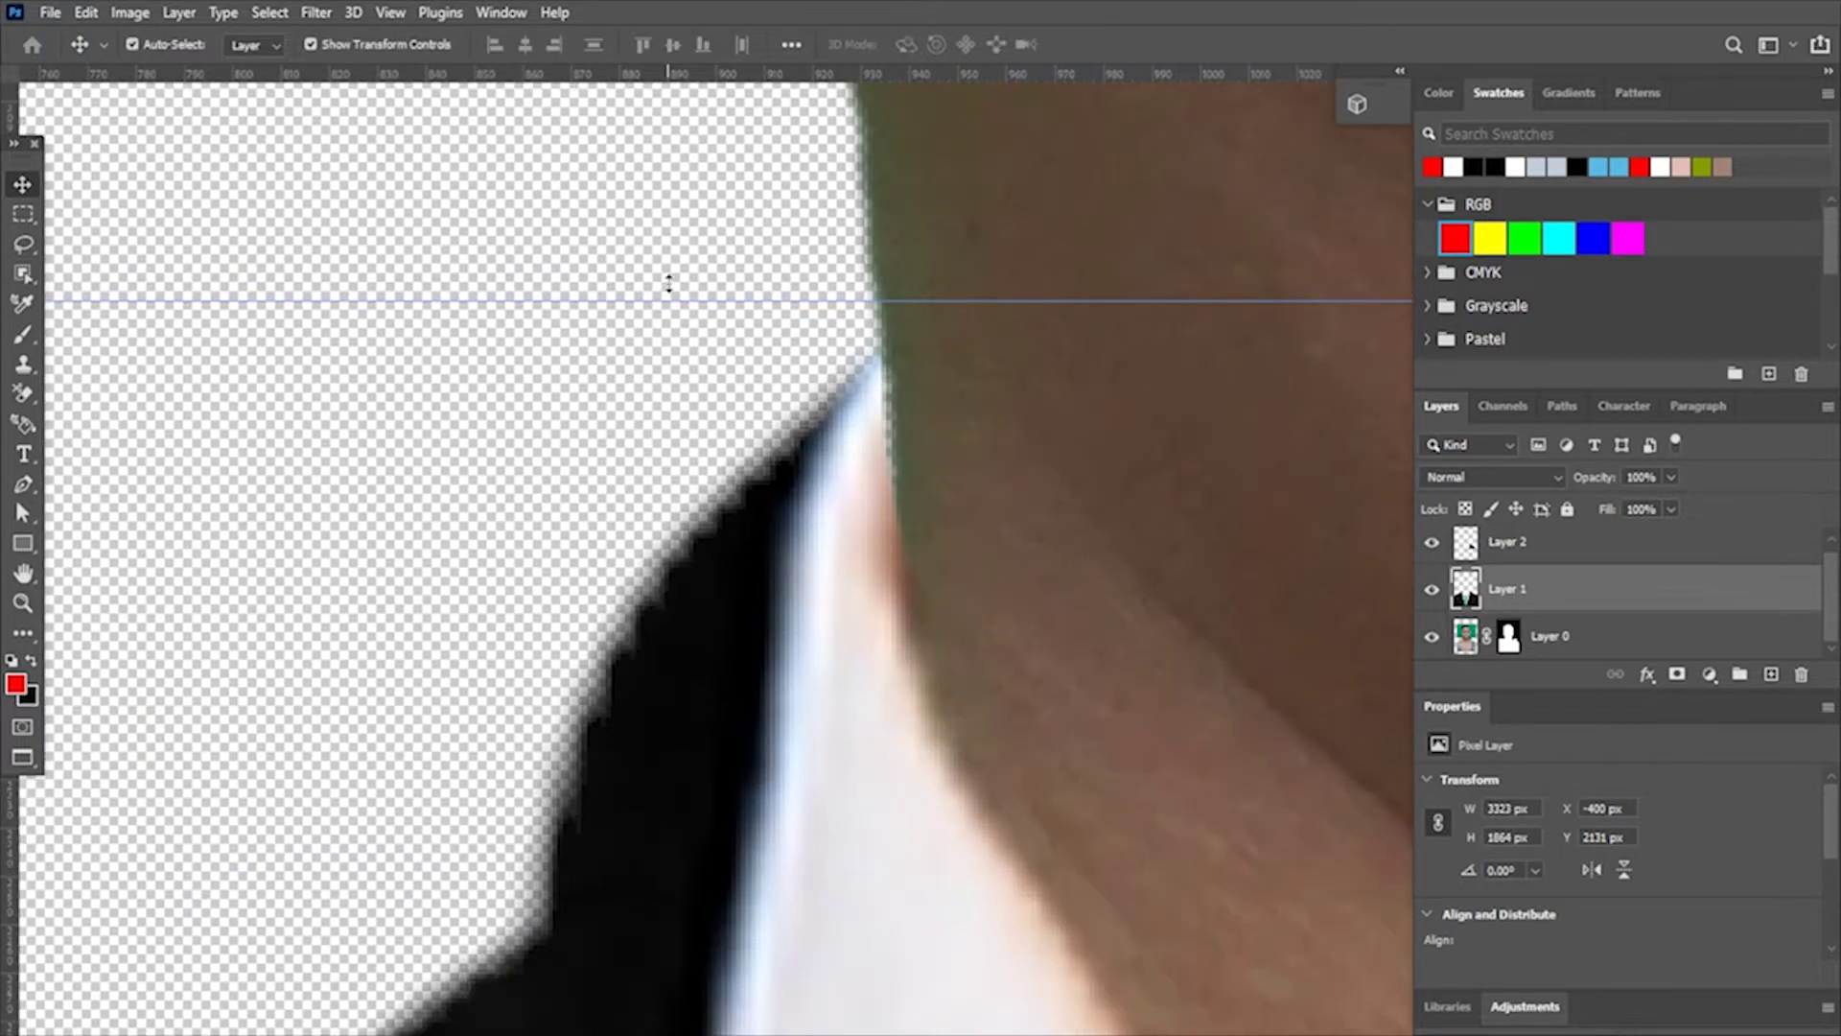
scroll(918, 546, "down", 2)
scroll(918, 537, "down", 4)
scroll(918, 526, "down", 3)
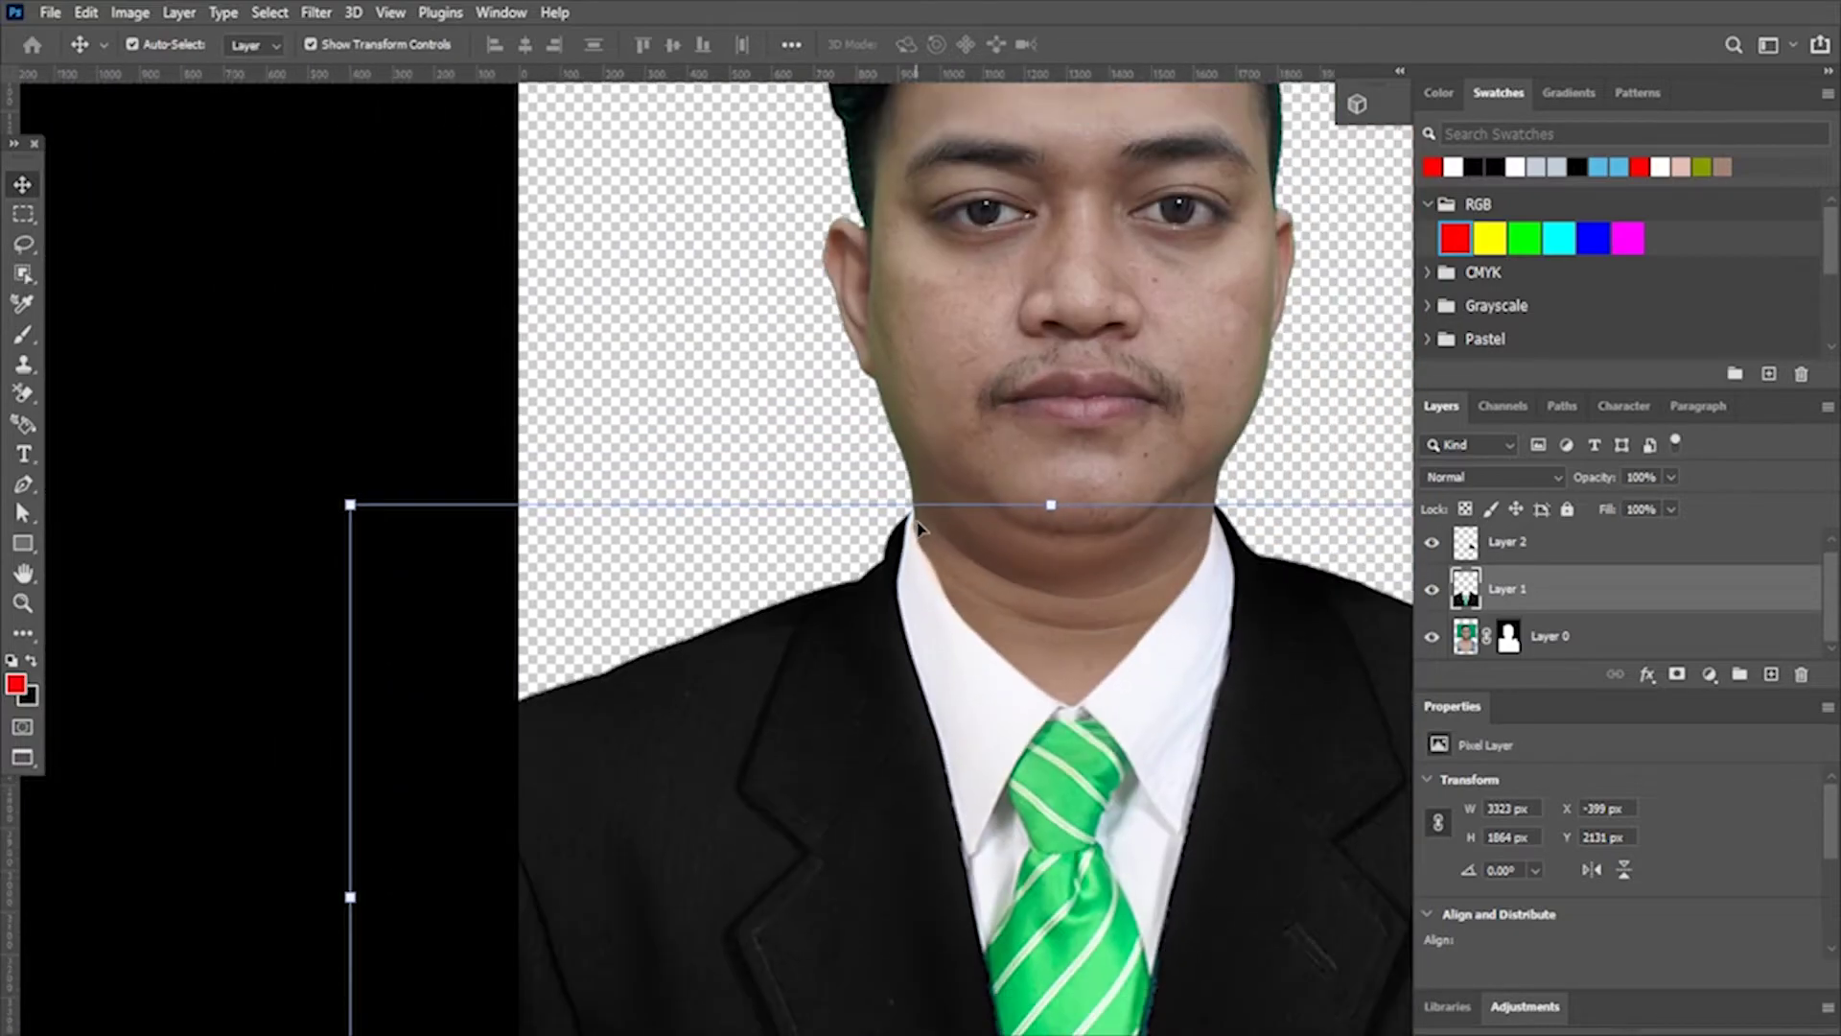
scroll(918, 526, "down", 3)
scroll(978, 503, "down", 1)
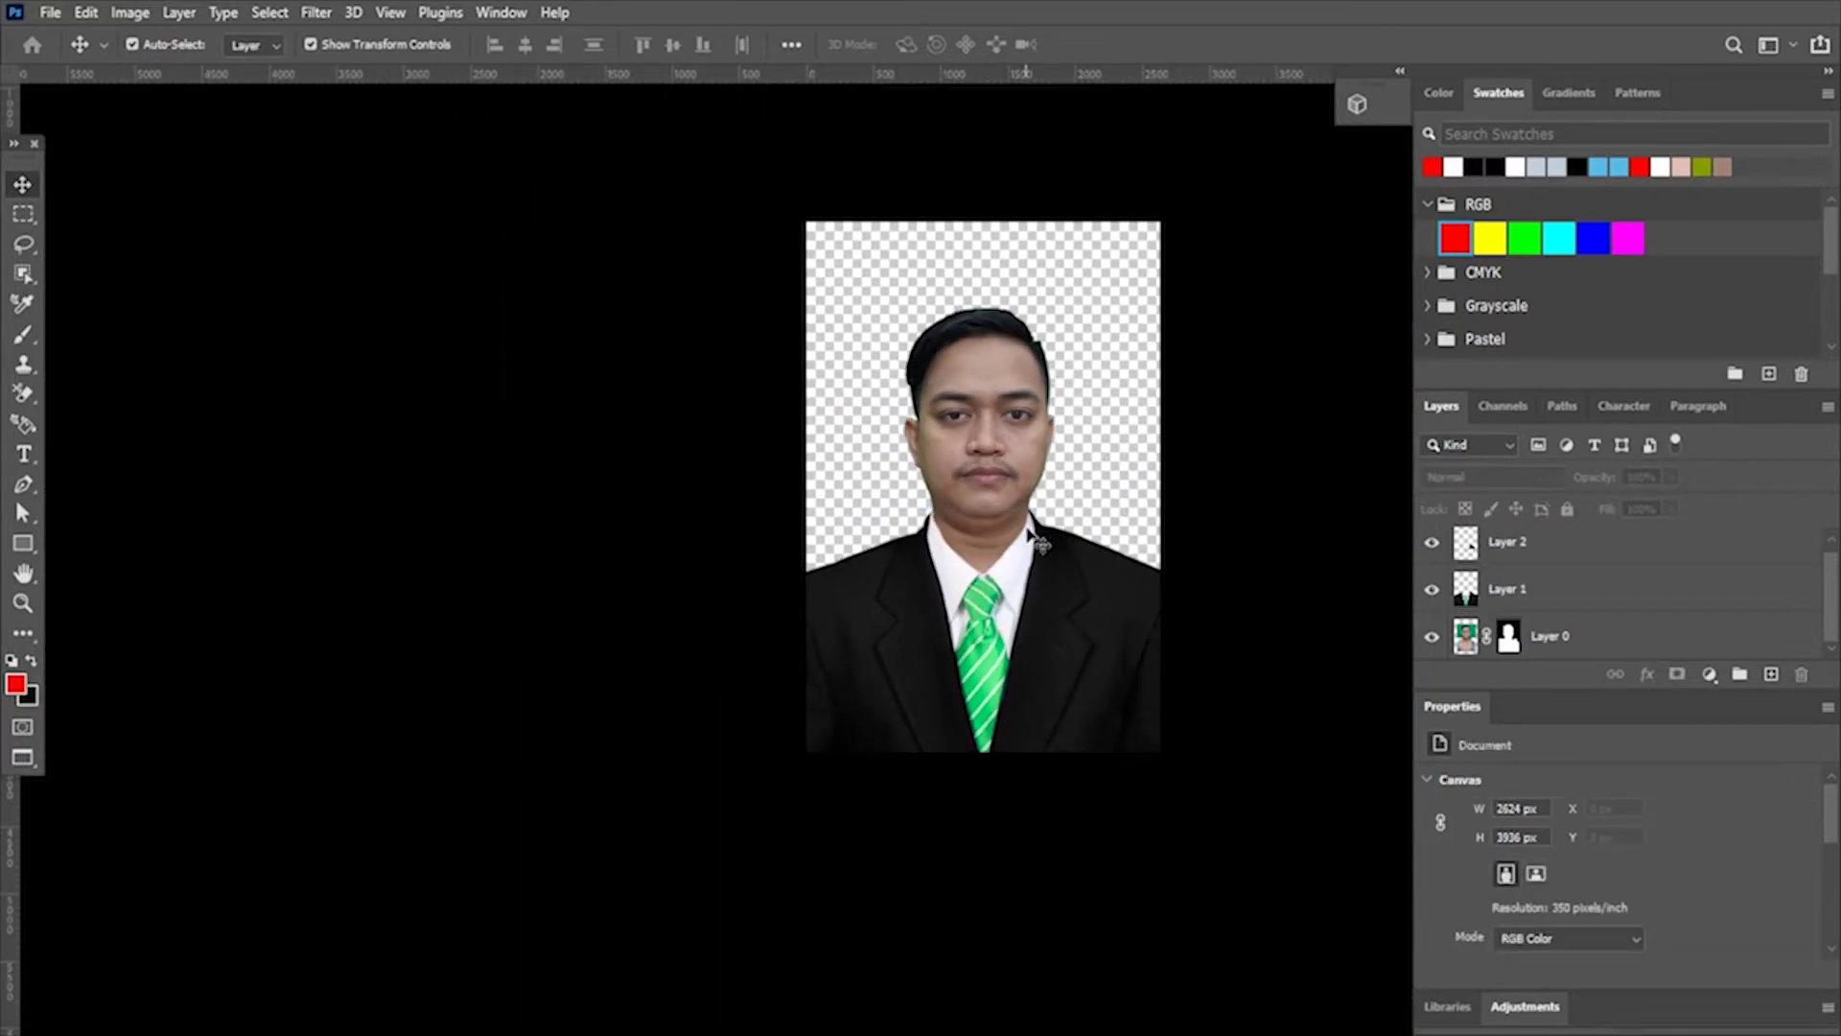
scroll(1011, 415, "up", 3)
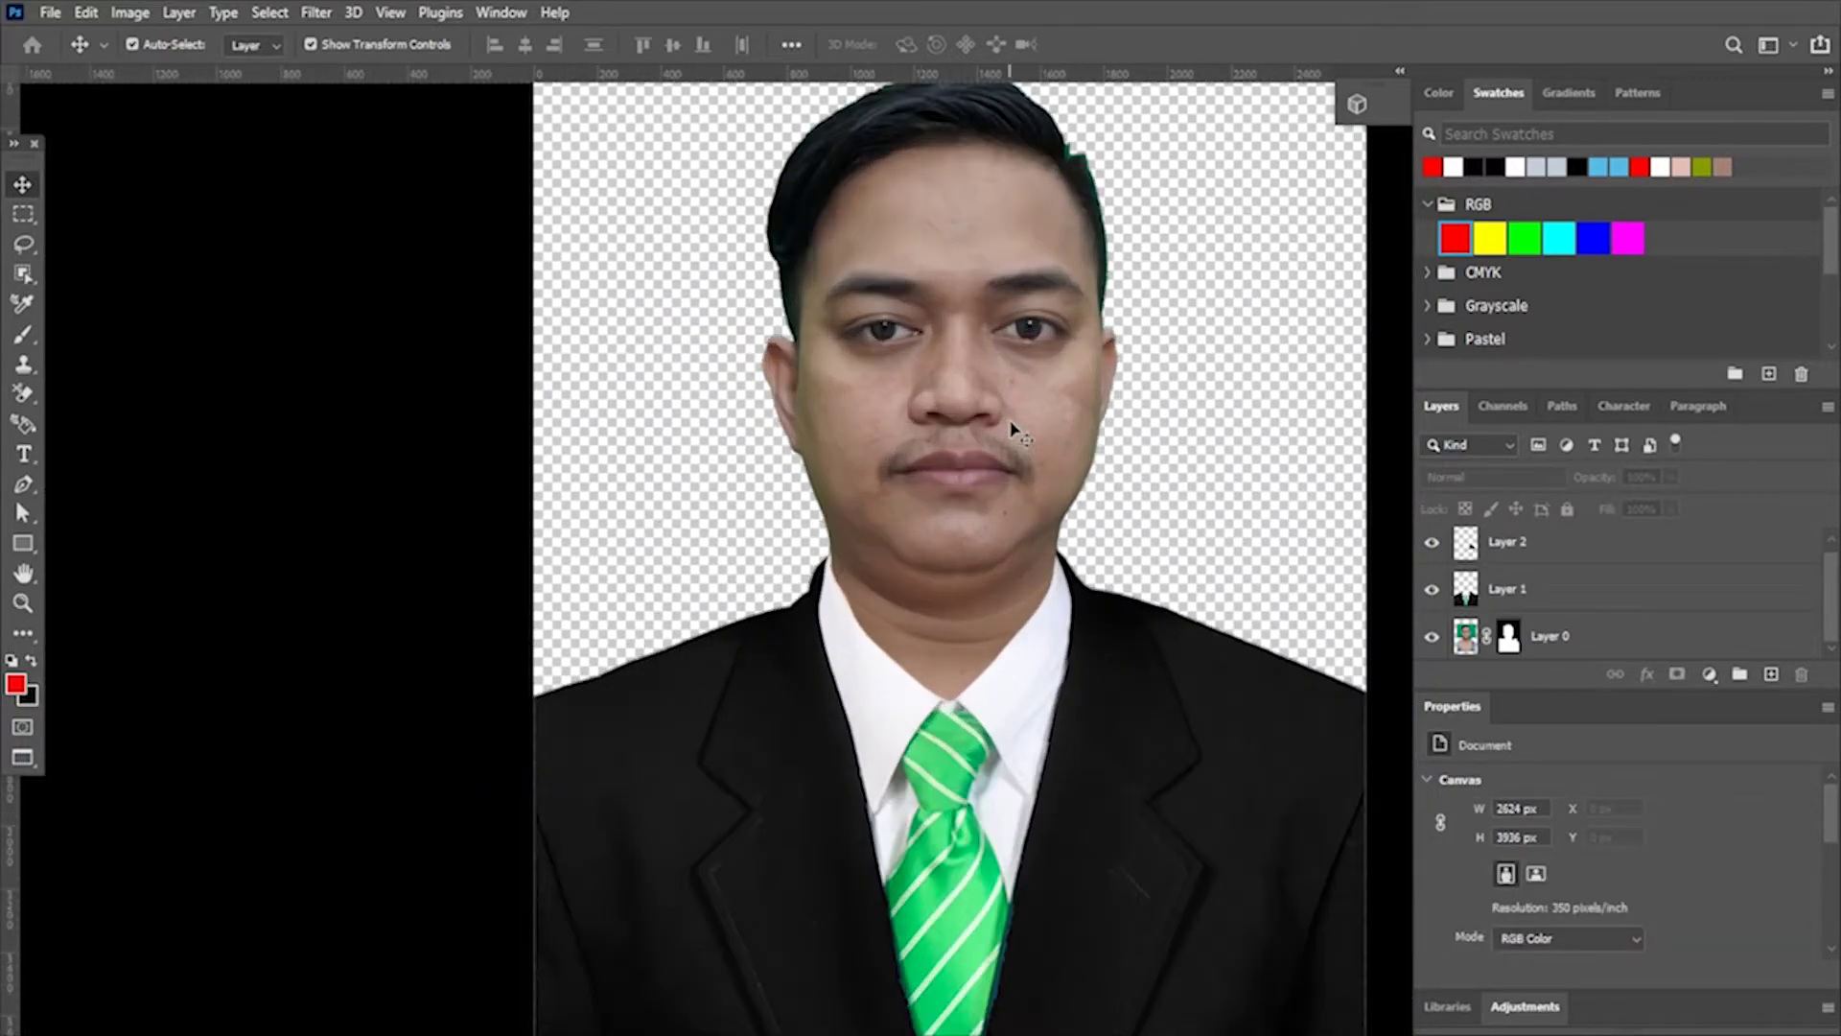
scroll(1010, 415, "up", 1)
key("ctrl+0")
Fill a new Layer 3 with the blue foreground colour 0985db
left_click(1771, 674)
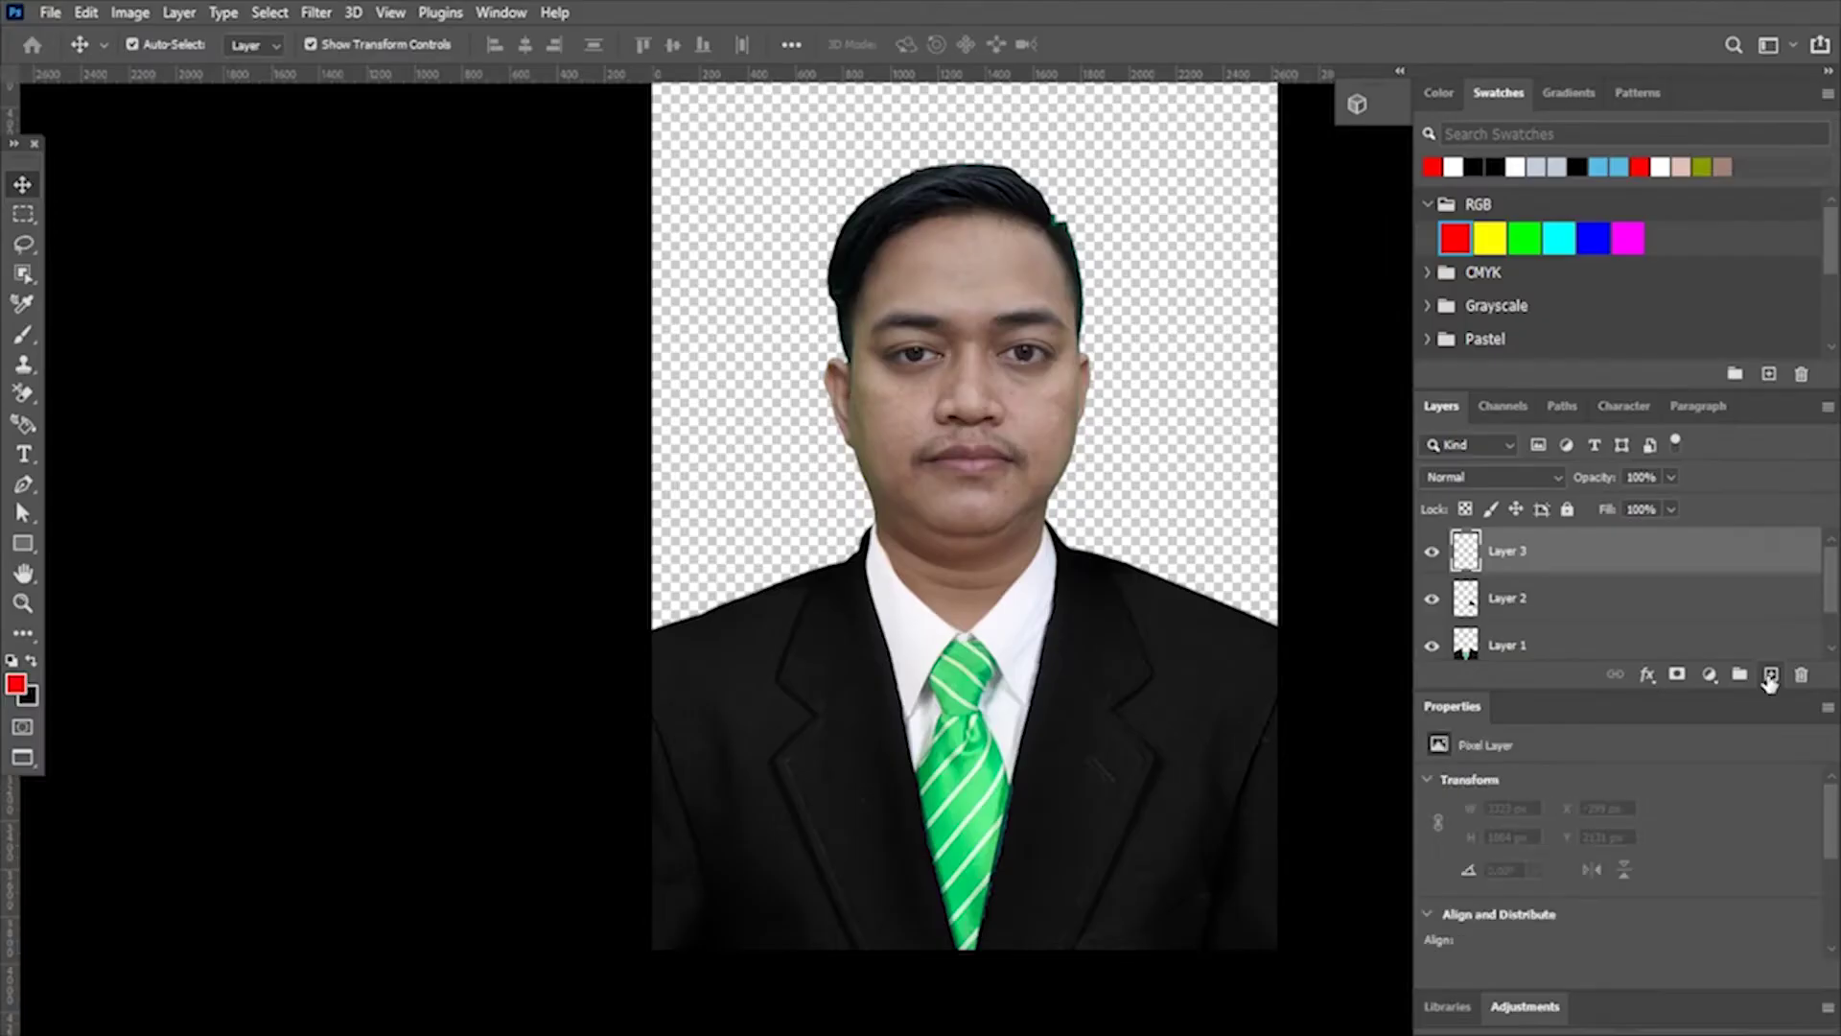
left_click(16, 684)
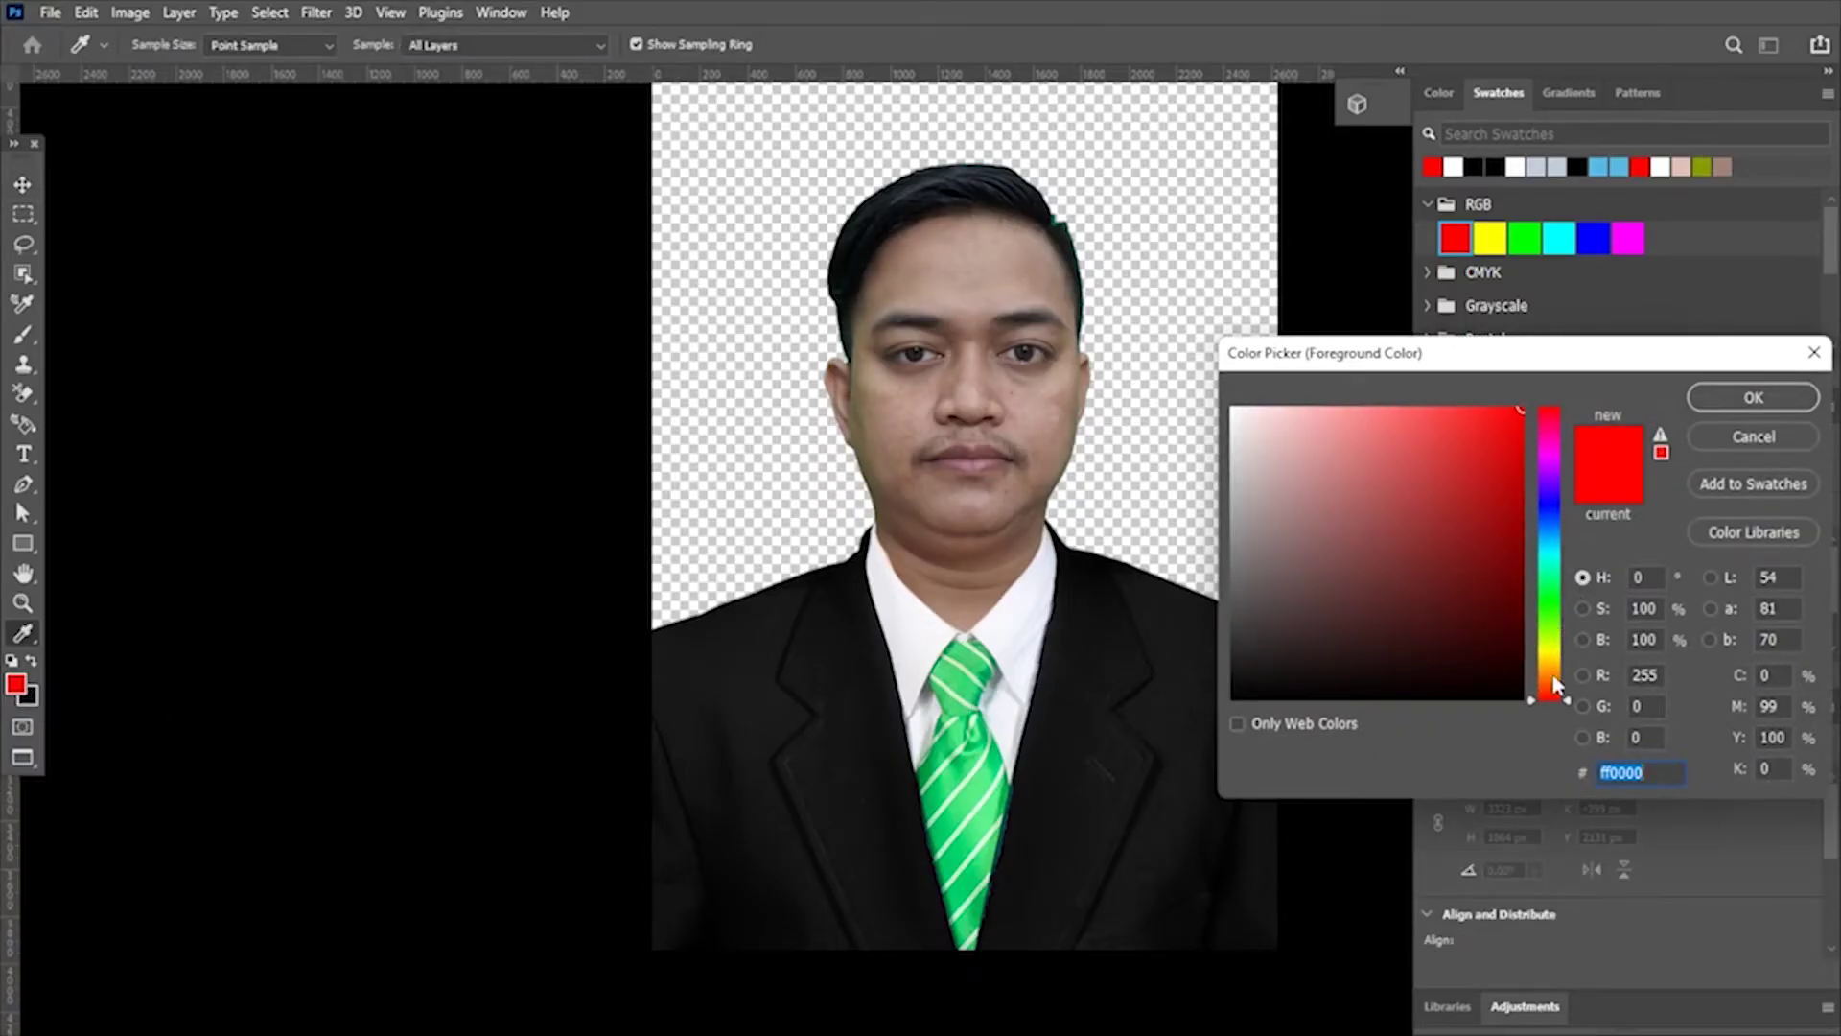
left_click_drag(1555, 685, 1545, 535)
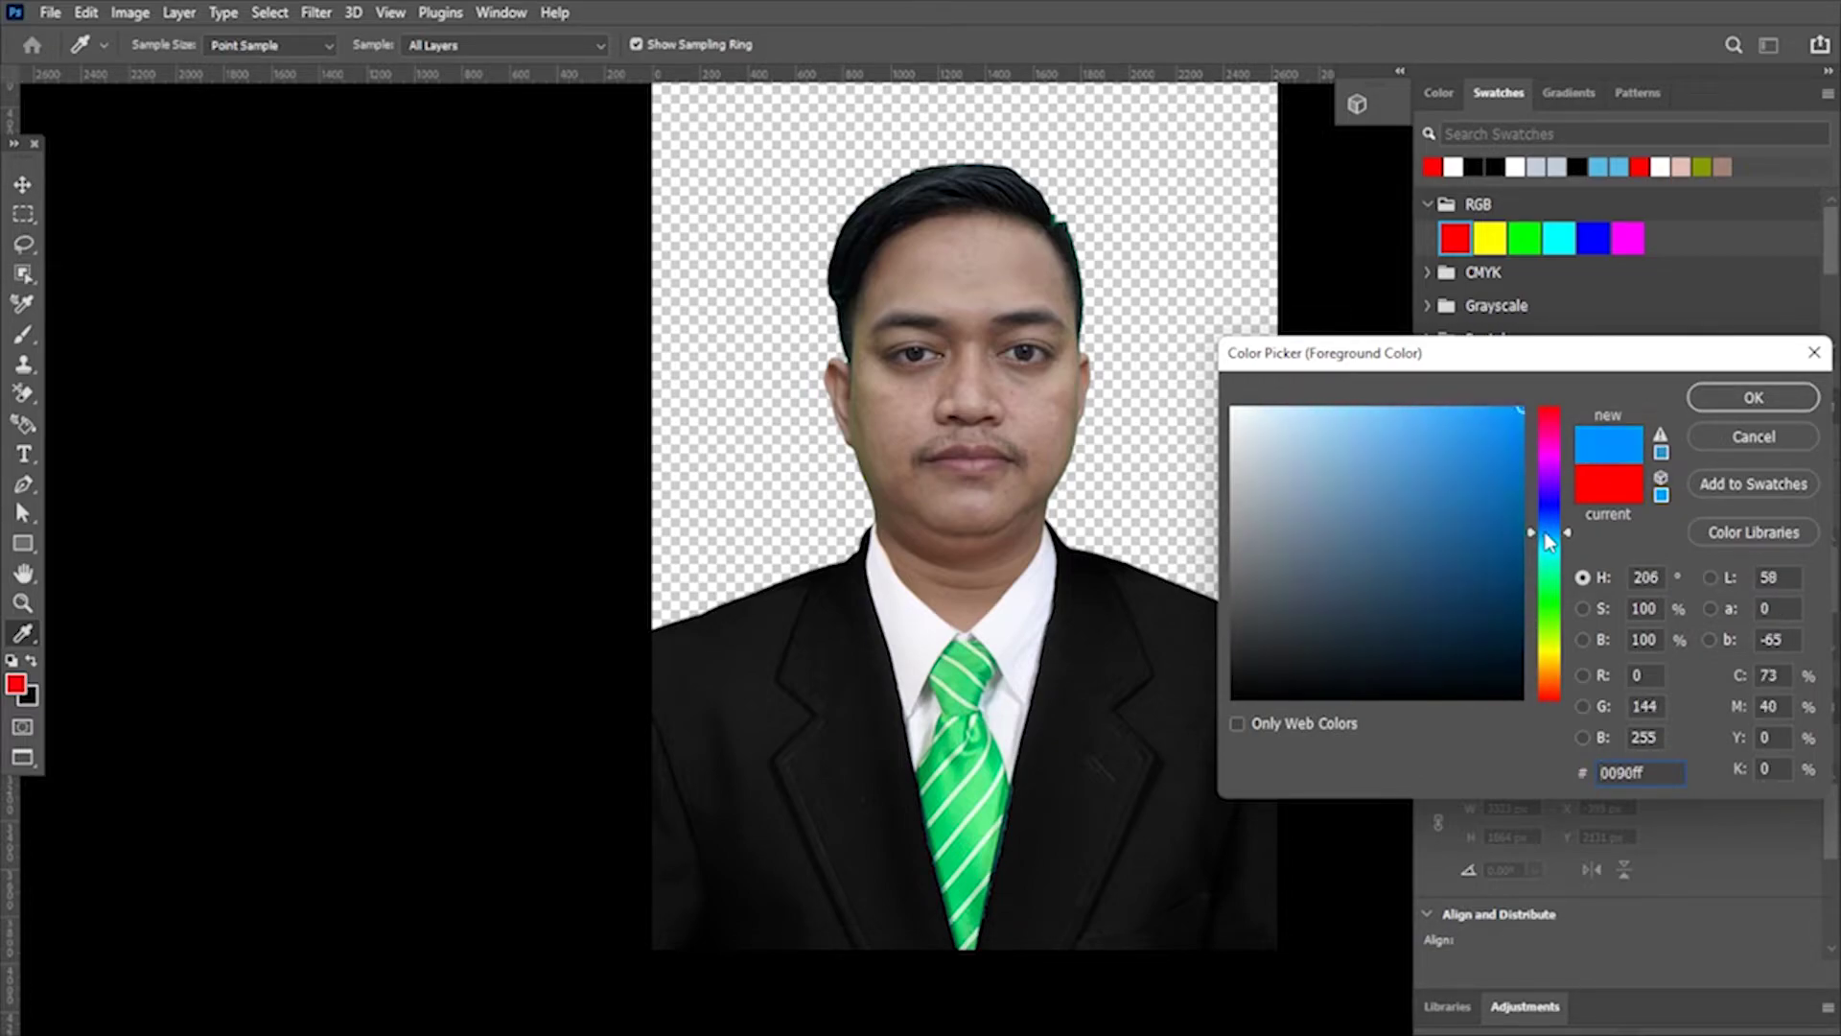
left_click_drag(1523, 491, 1511, 448)
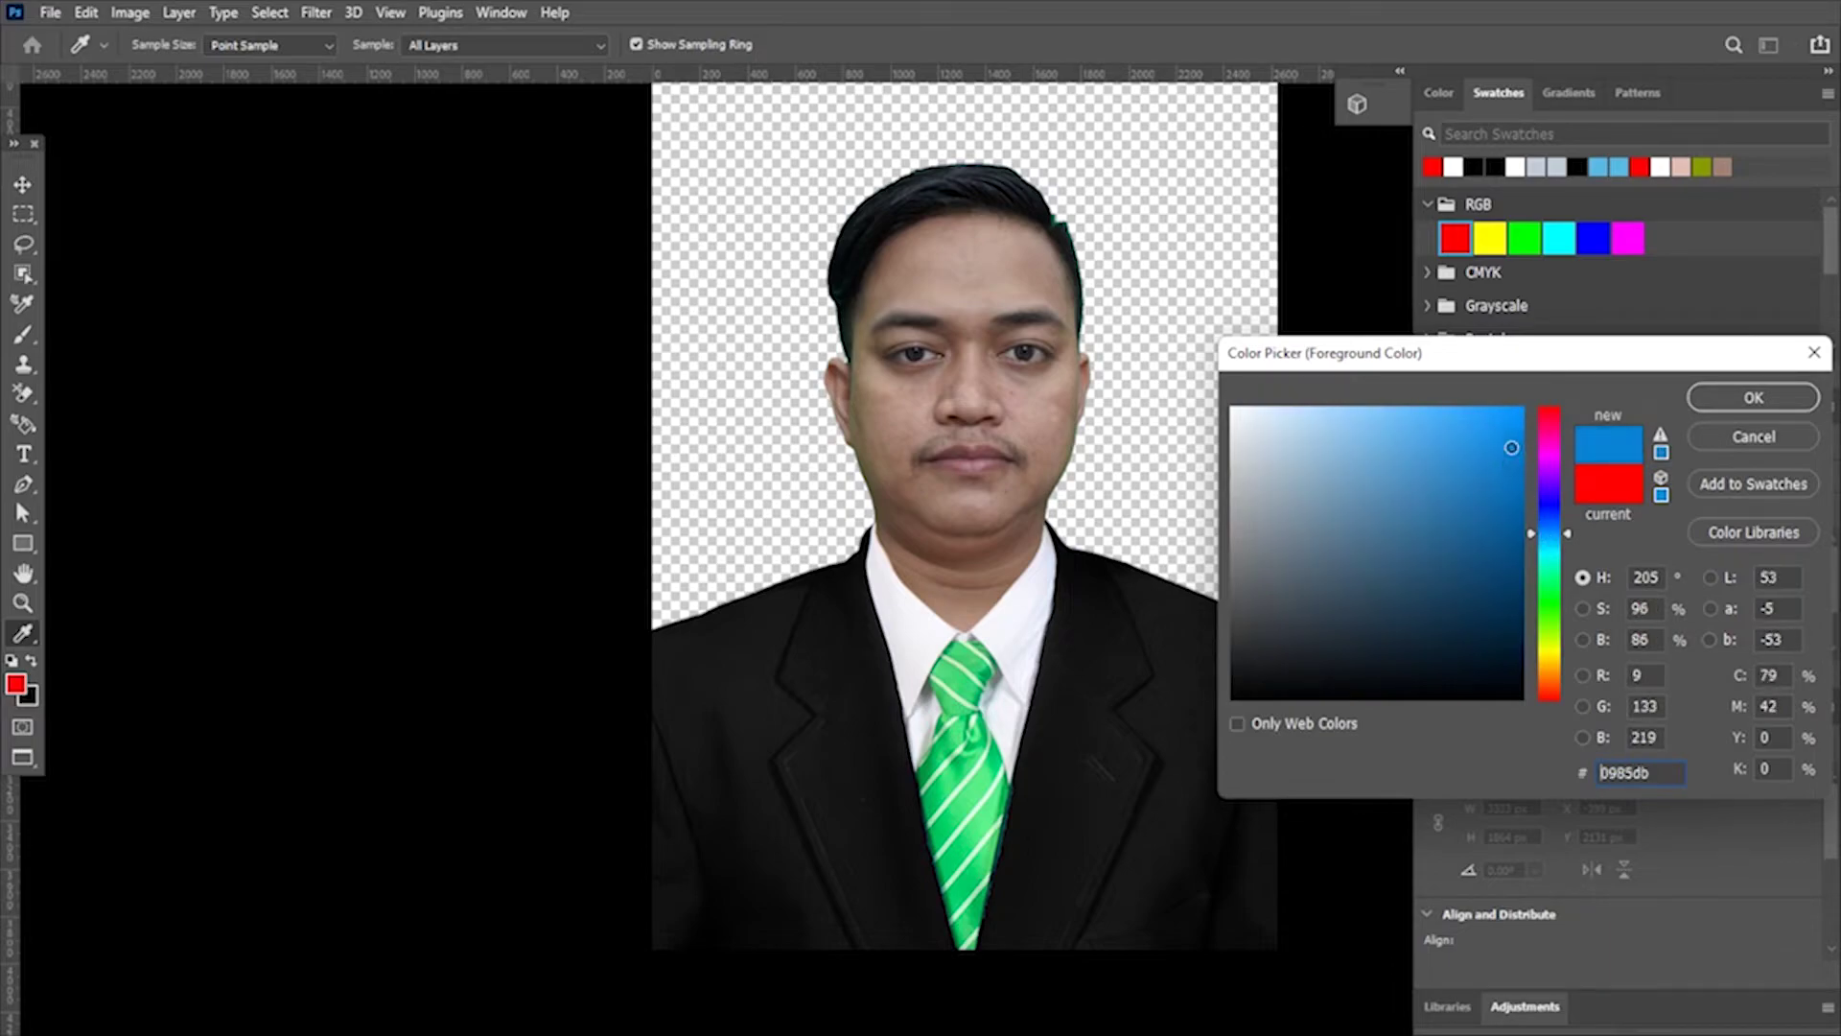
key("Return")
key("alt+BackSpace")
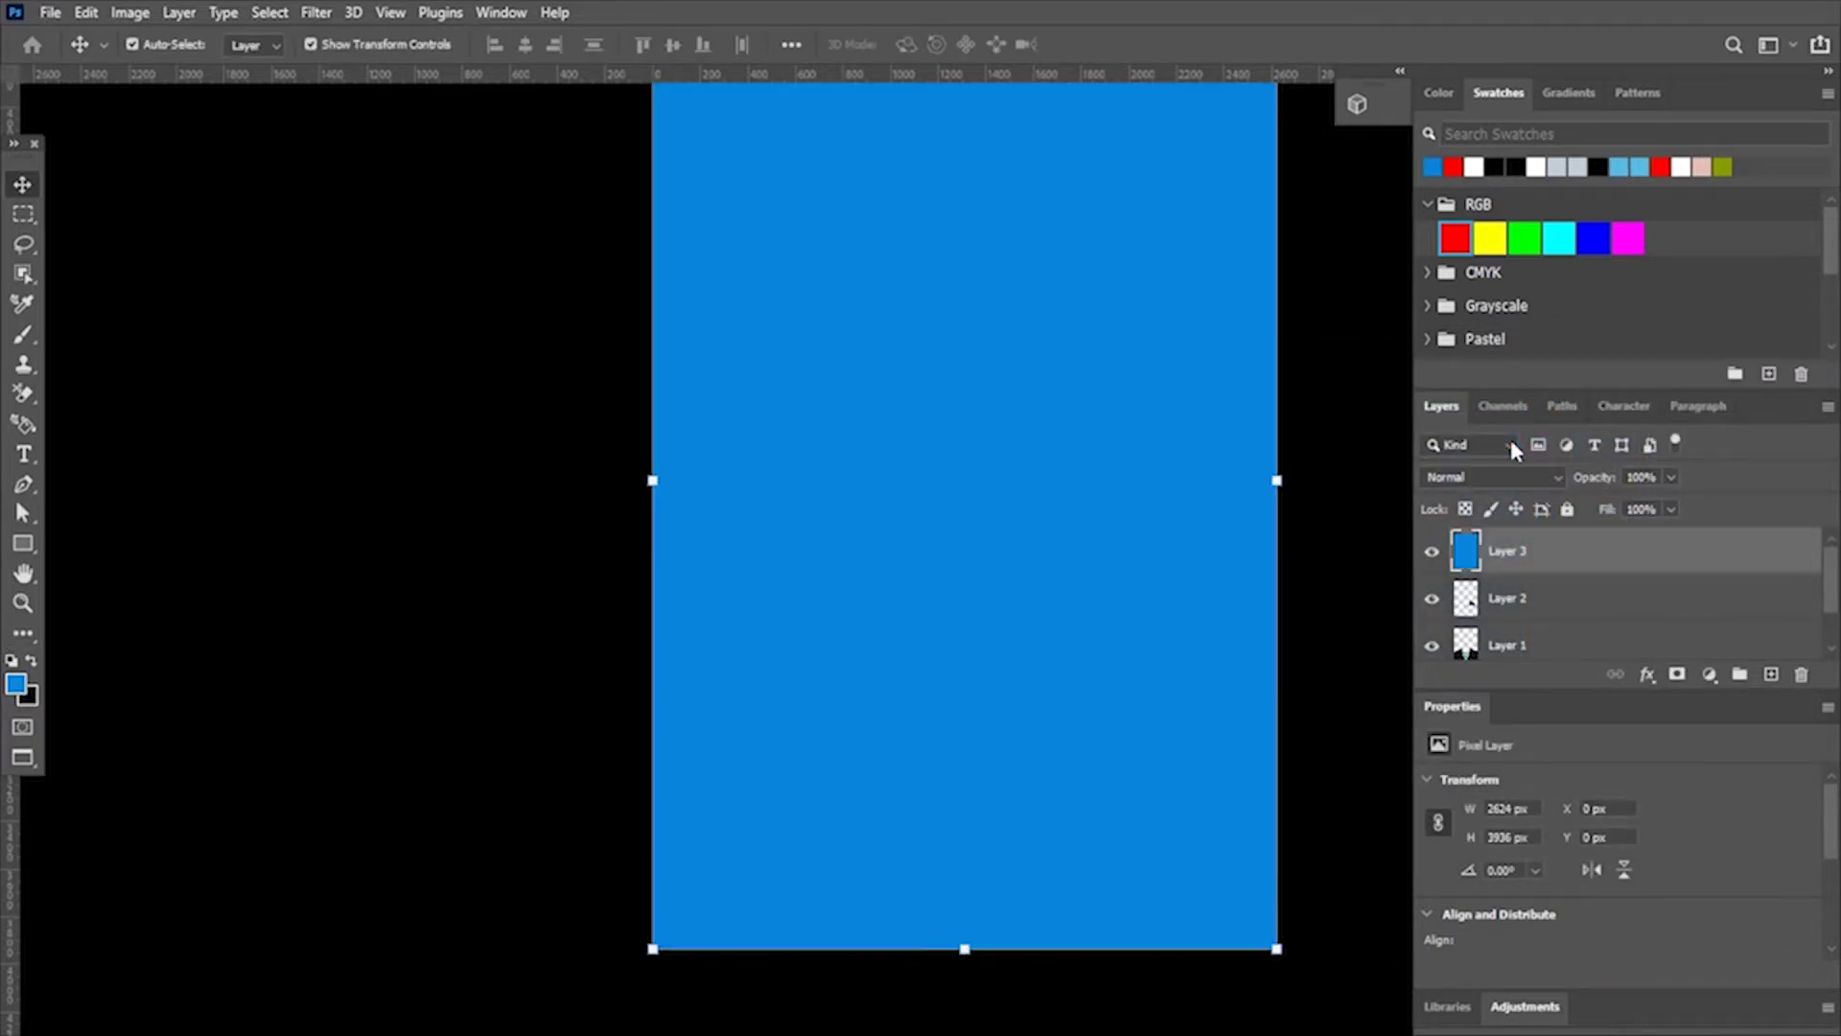
Move the blue Layer 3 beneath the portrait layers and select Layer 0
left_click_drag(1510, 551, 1476, 652)
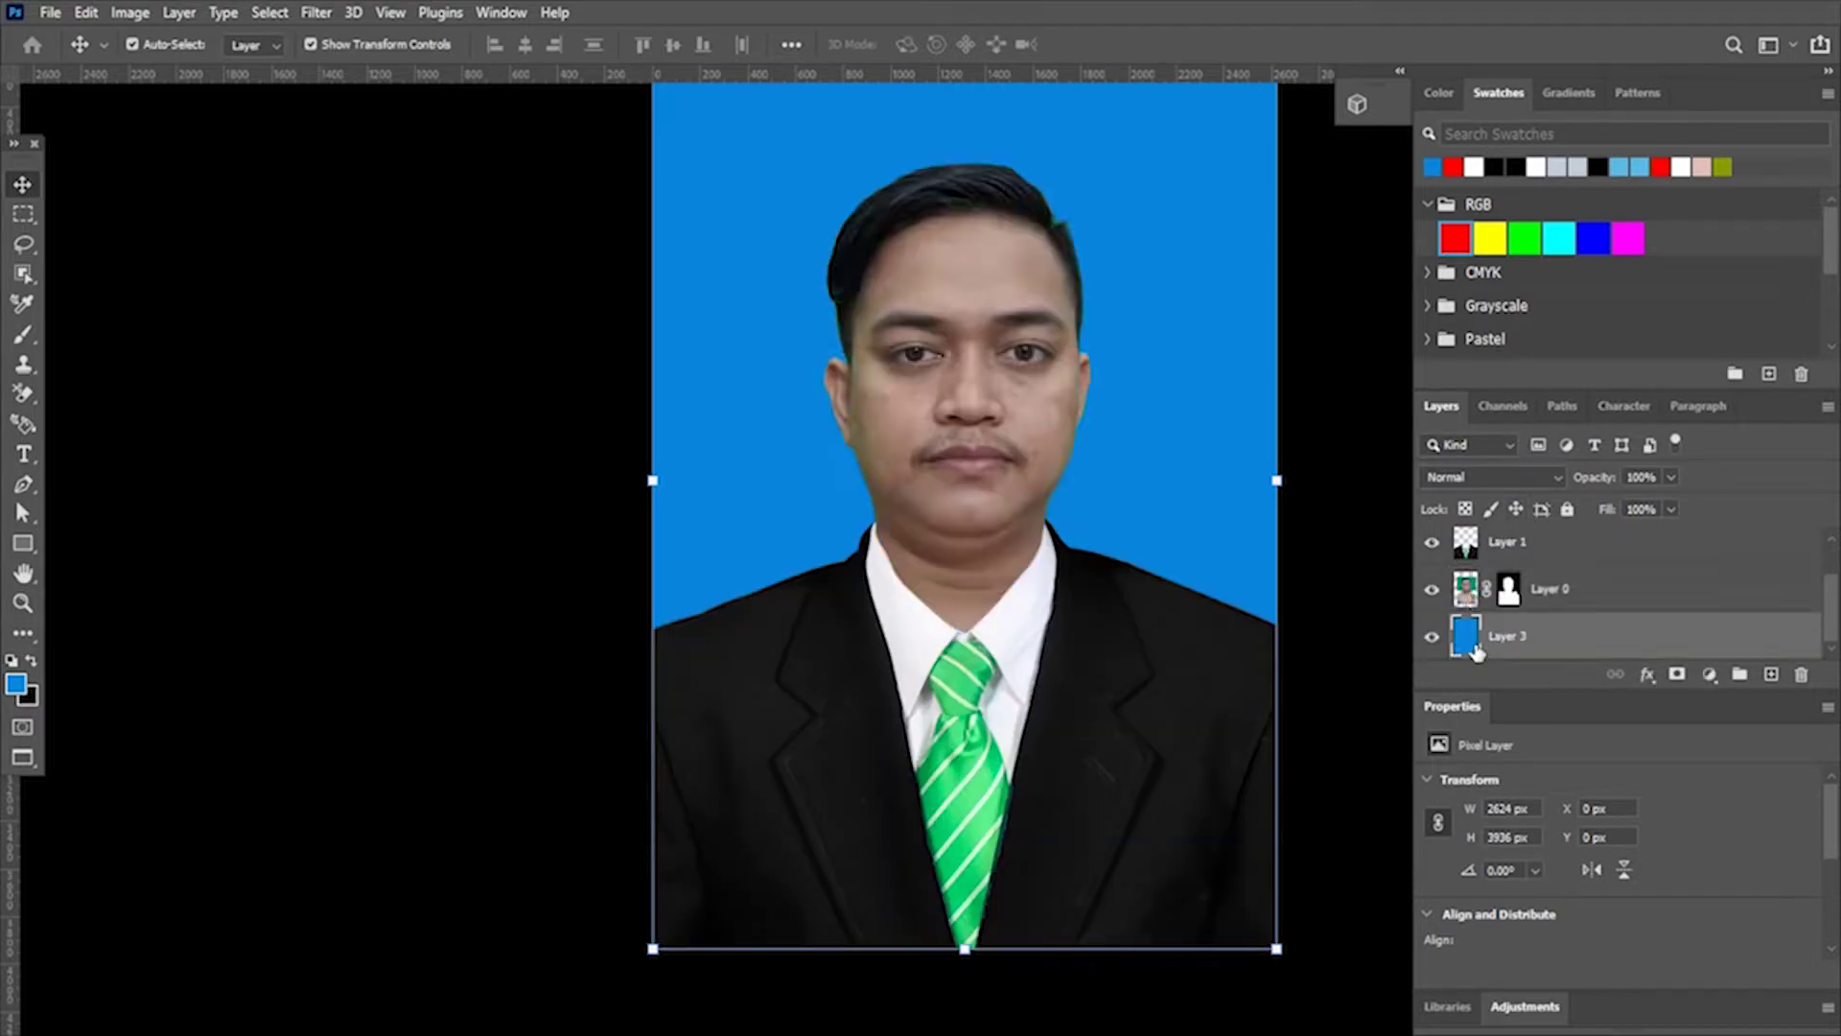
left_click(624, 624)
scroll(671, 614, "down", 3)
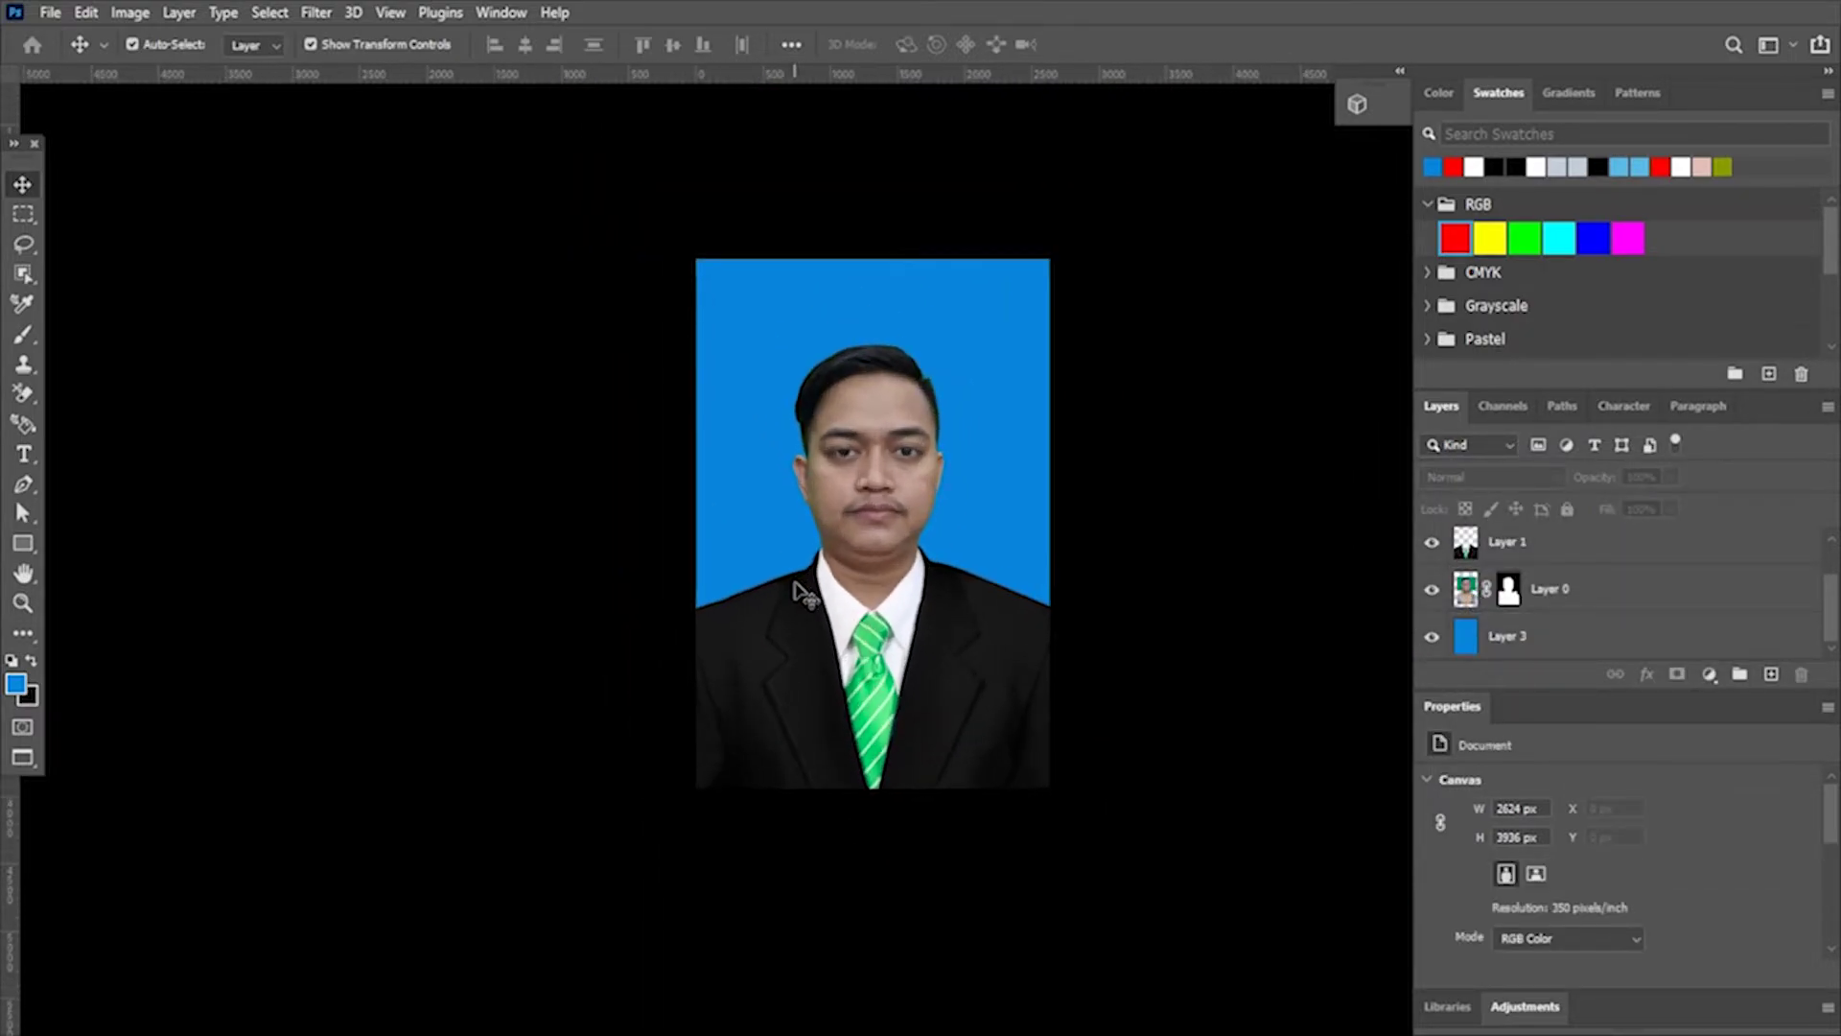
scroll(815, 585, "up", 3)
scroll(877, 512, "up", 3)
left_click(1045, 308)
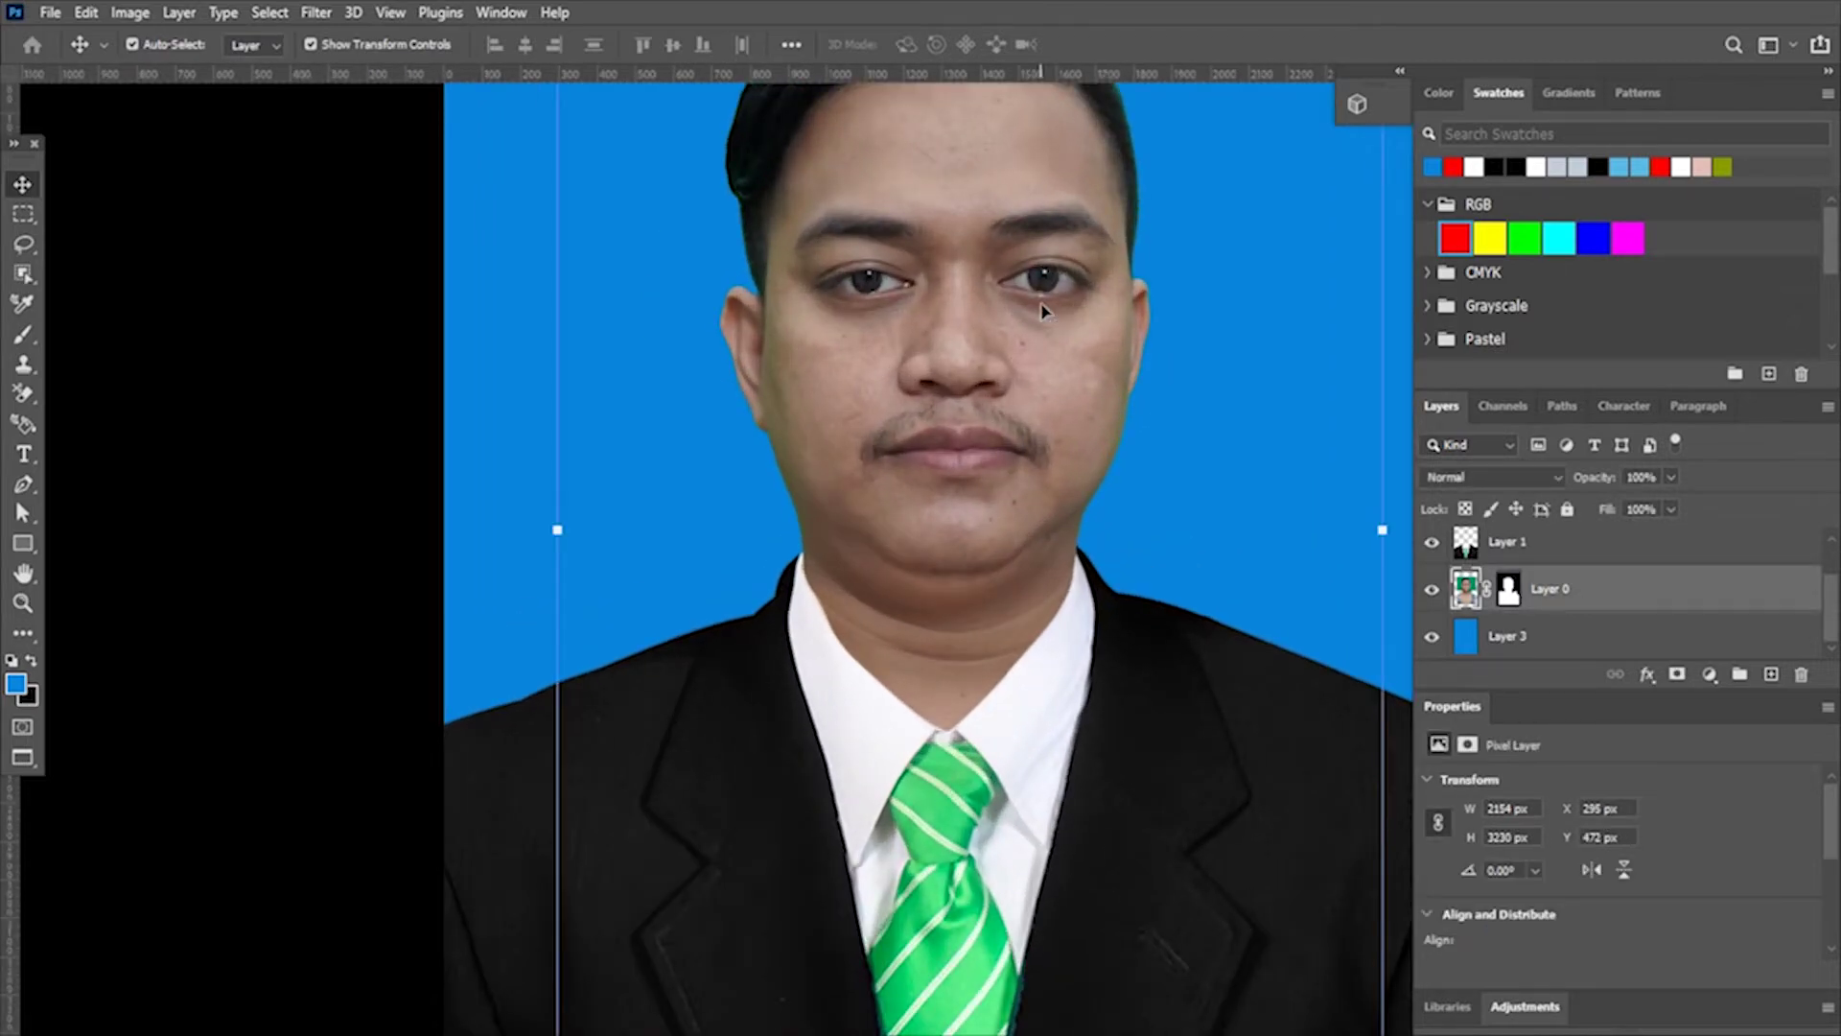
Apply Levels to the photo: white input 239, midtones 1.2, black input 3
key("ctrl+l")
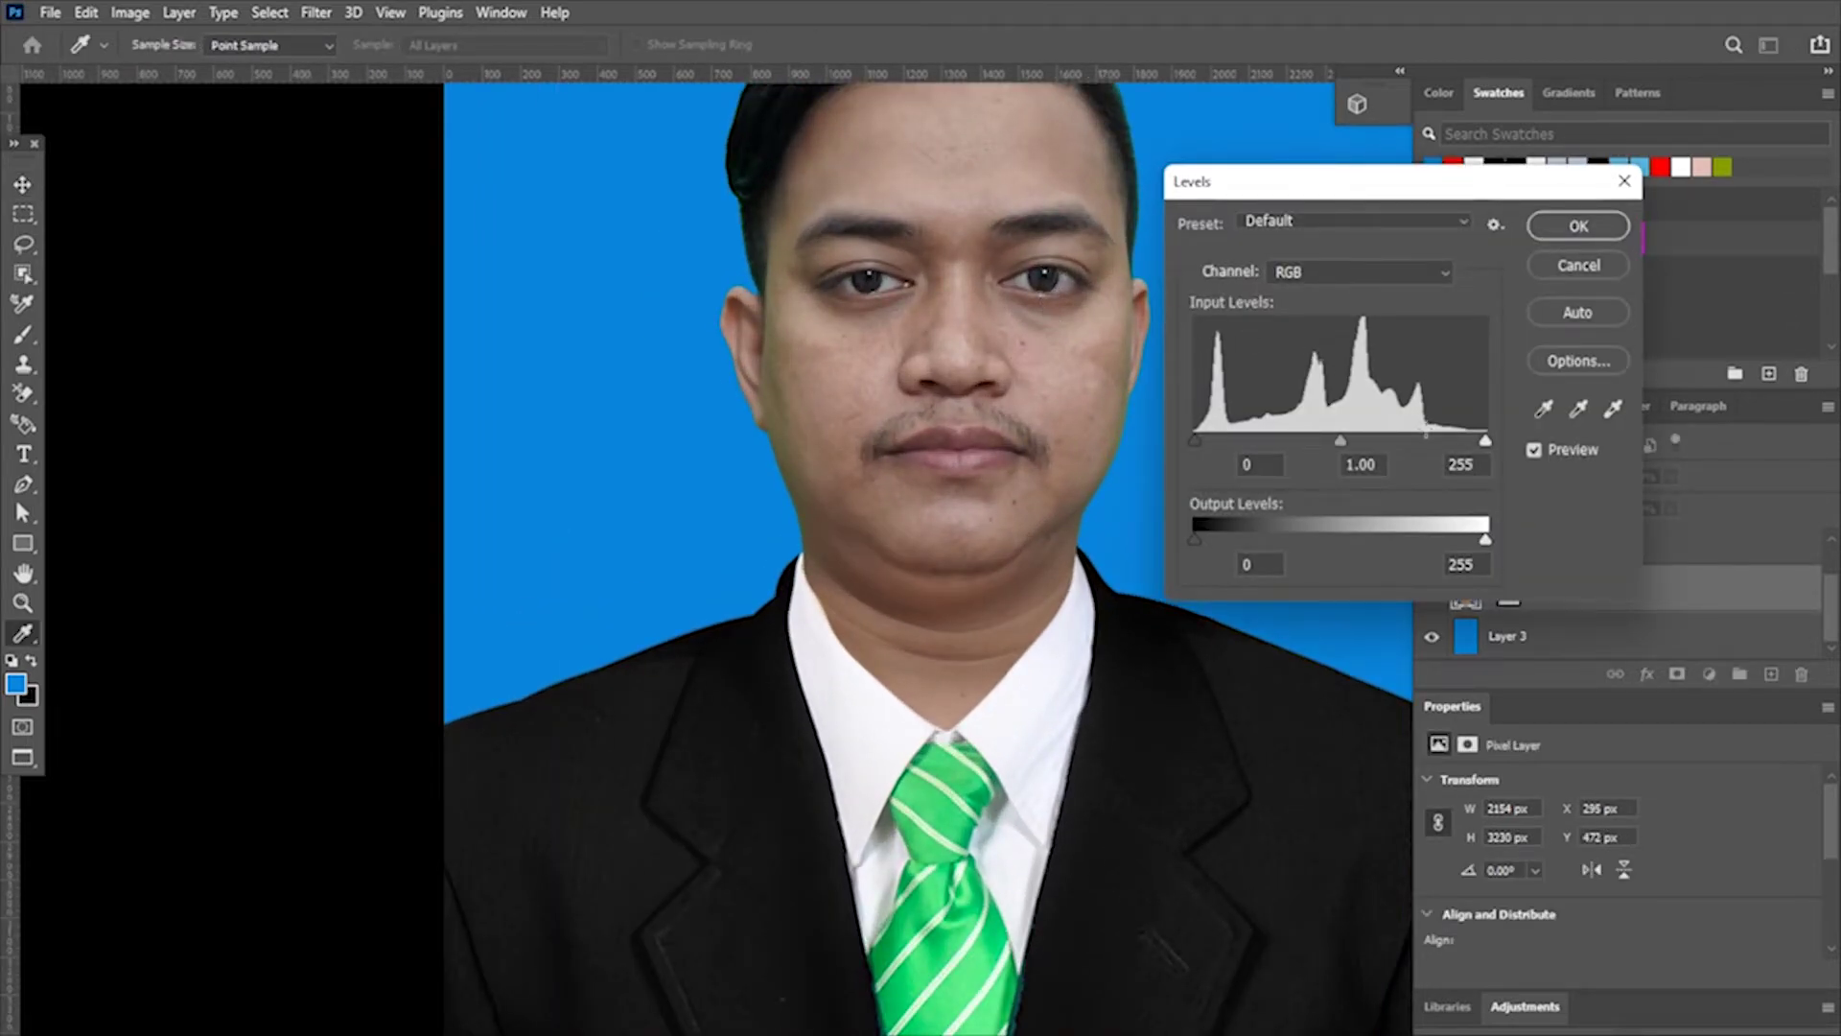
left_click_drag(1484, 441, 1443, 446)
left_click_drag(1319, 440, 1207, 440)
left_click(1535, 450)
left_click(1535, 450)
key("Return")
key("v")
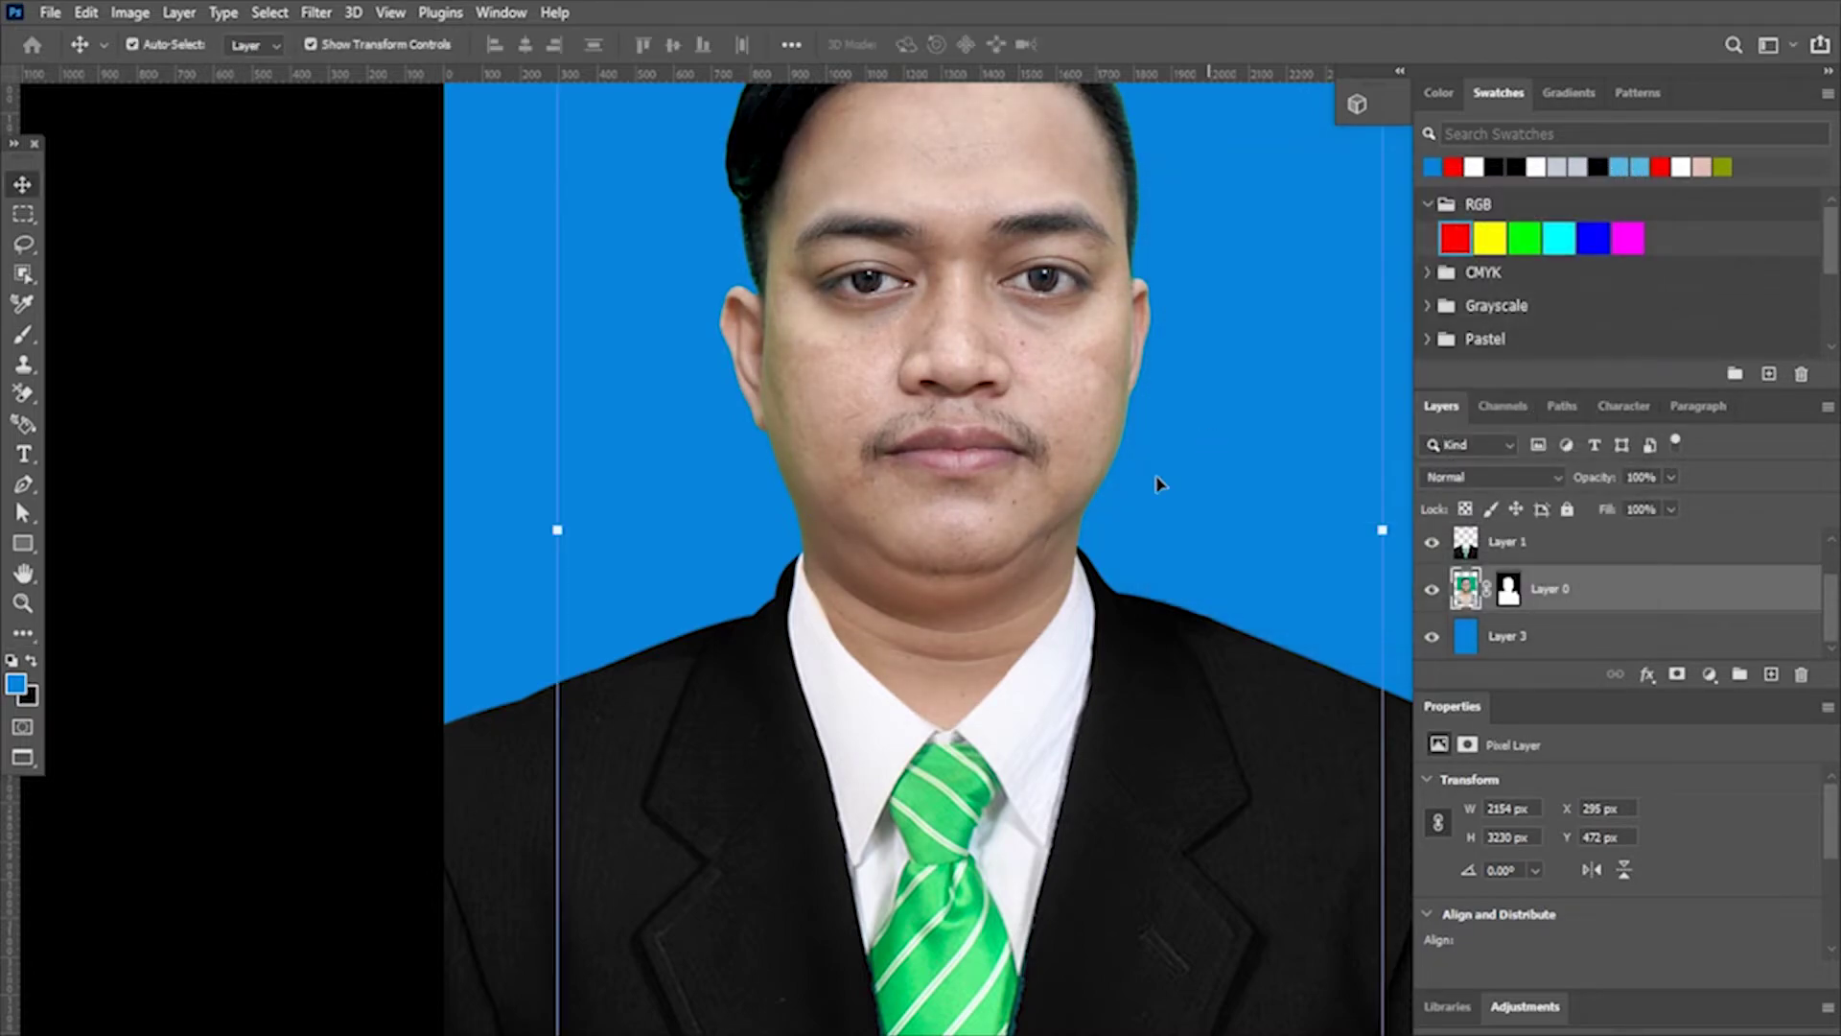
Apply Color Balance with the highlights' Cyan-Red set to +5
key("ctrl+minus")
key("ctrl+minus")
scroll(890, 520, "up", 1)
scroll(891, 521, "up", 2)
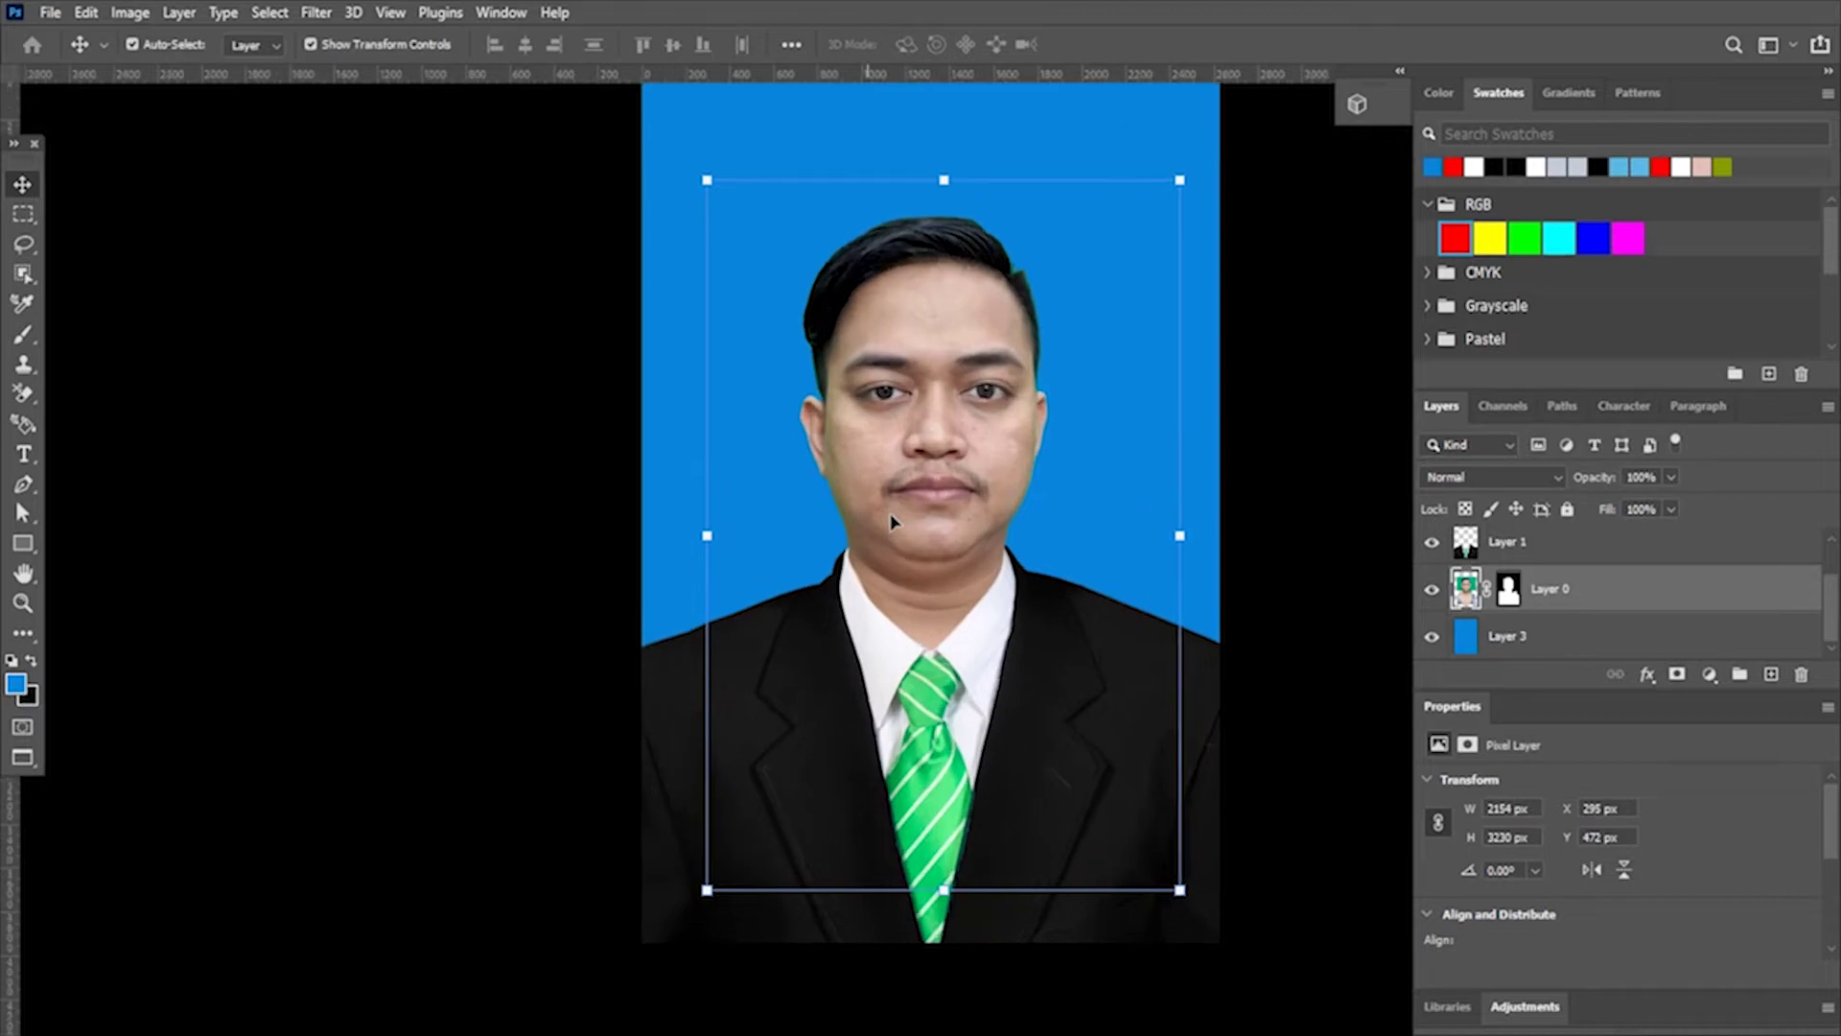
scroll(891, 520, "up", 2)
key("ctrl+b")
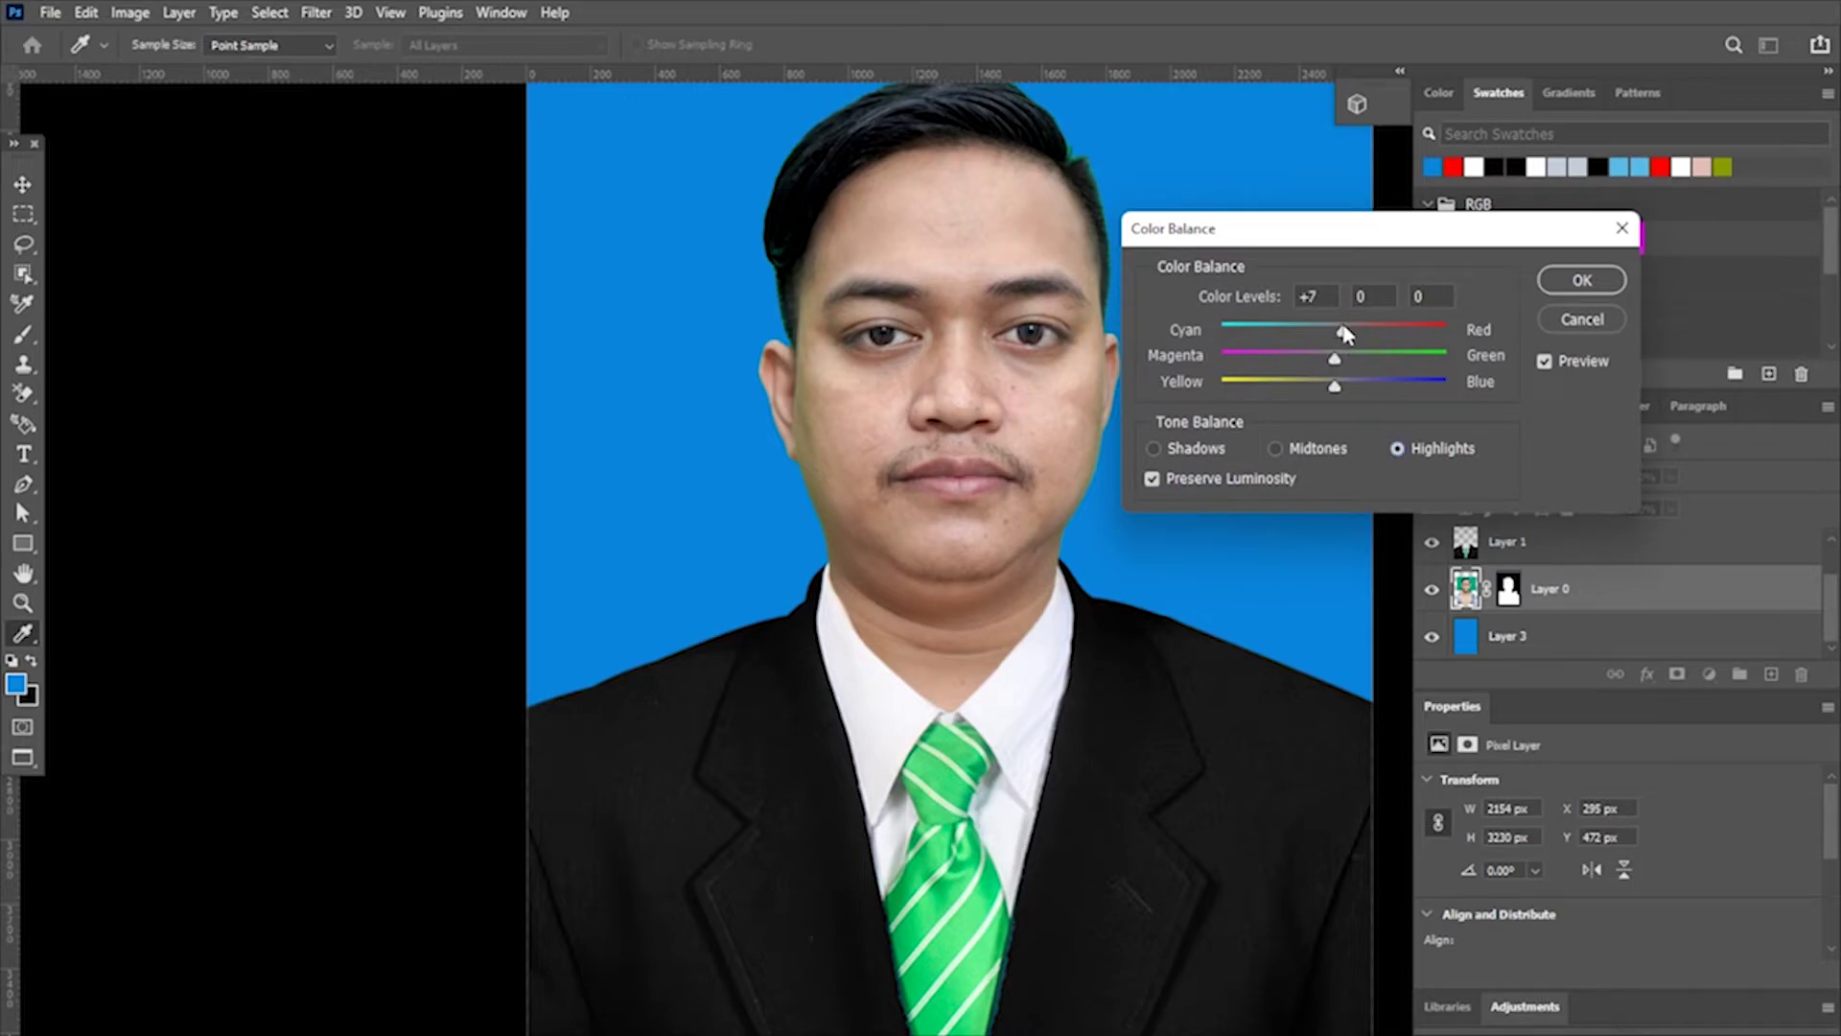
left_click_drag(1346, 333, 1341, 331)
key("Return")
scroll(972, 382, "up", 2)
scroll(1033, 401, "up", 1)
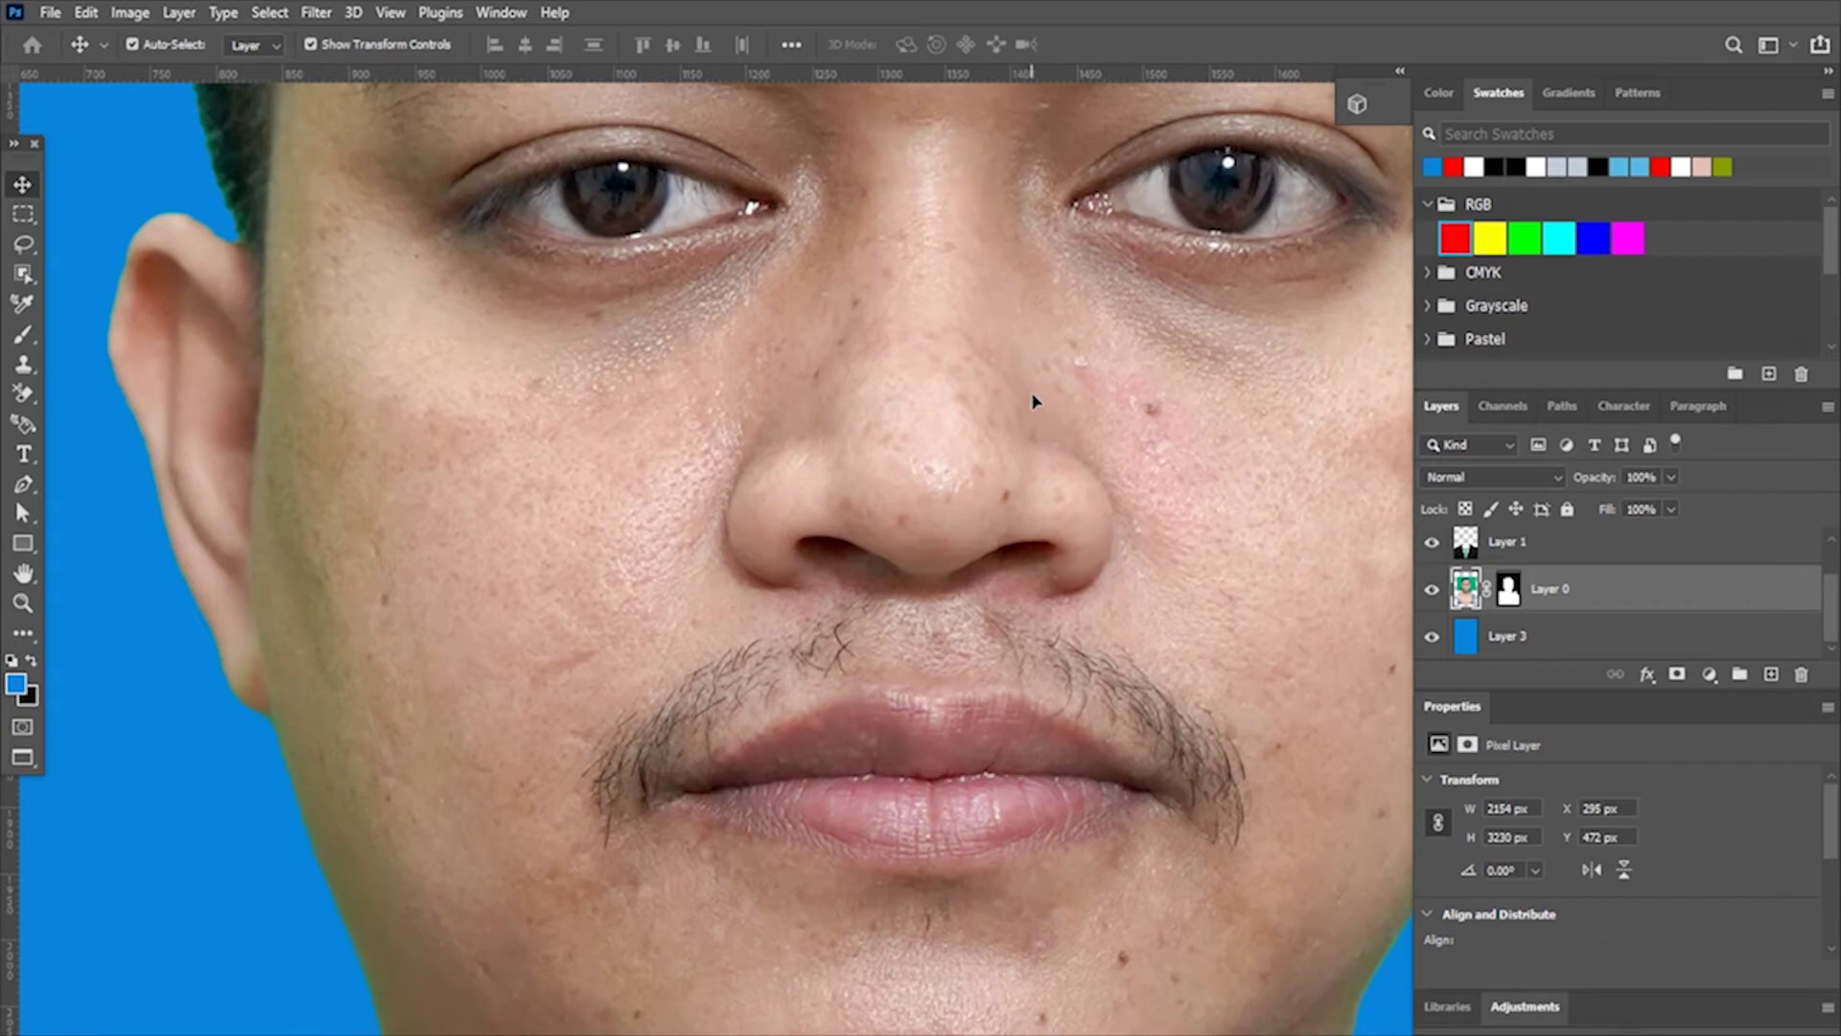
Browse the eraser, brush and selection tool flyouts looking for the Patch Tool
left_click(29, 396)
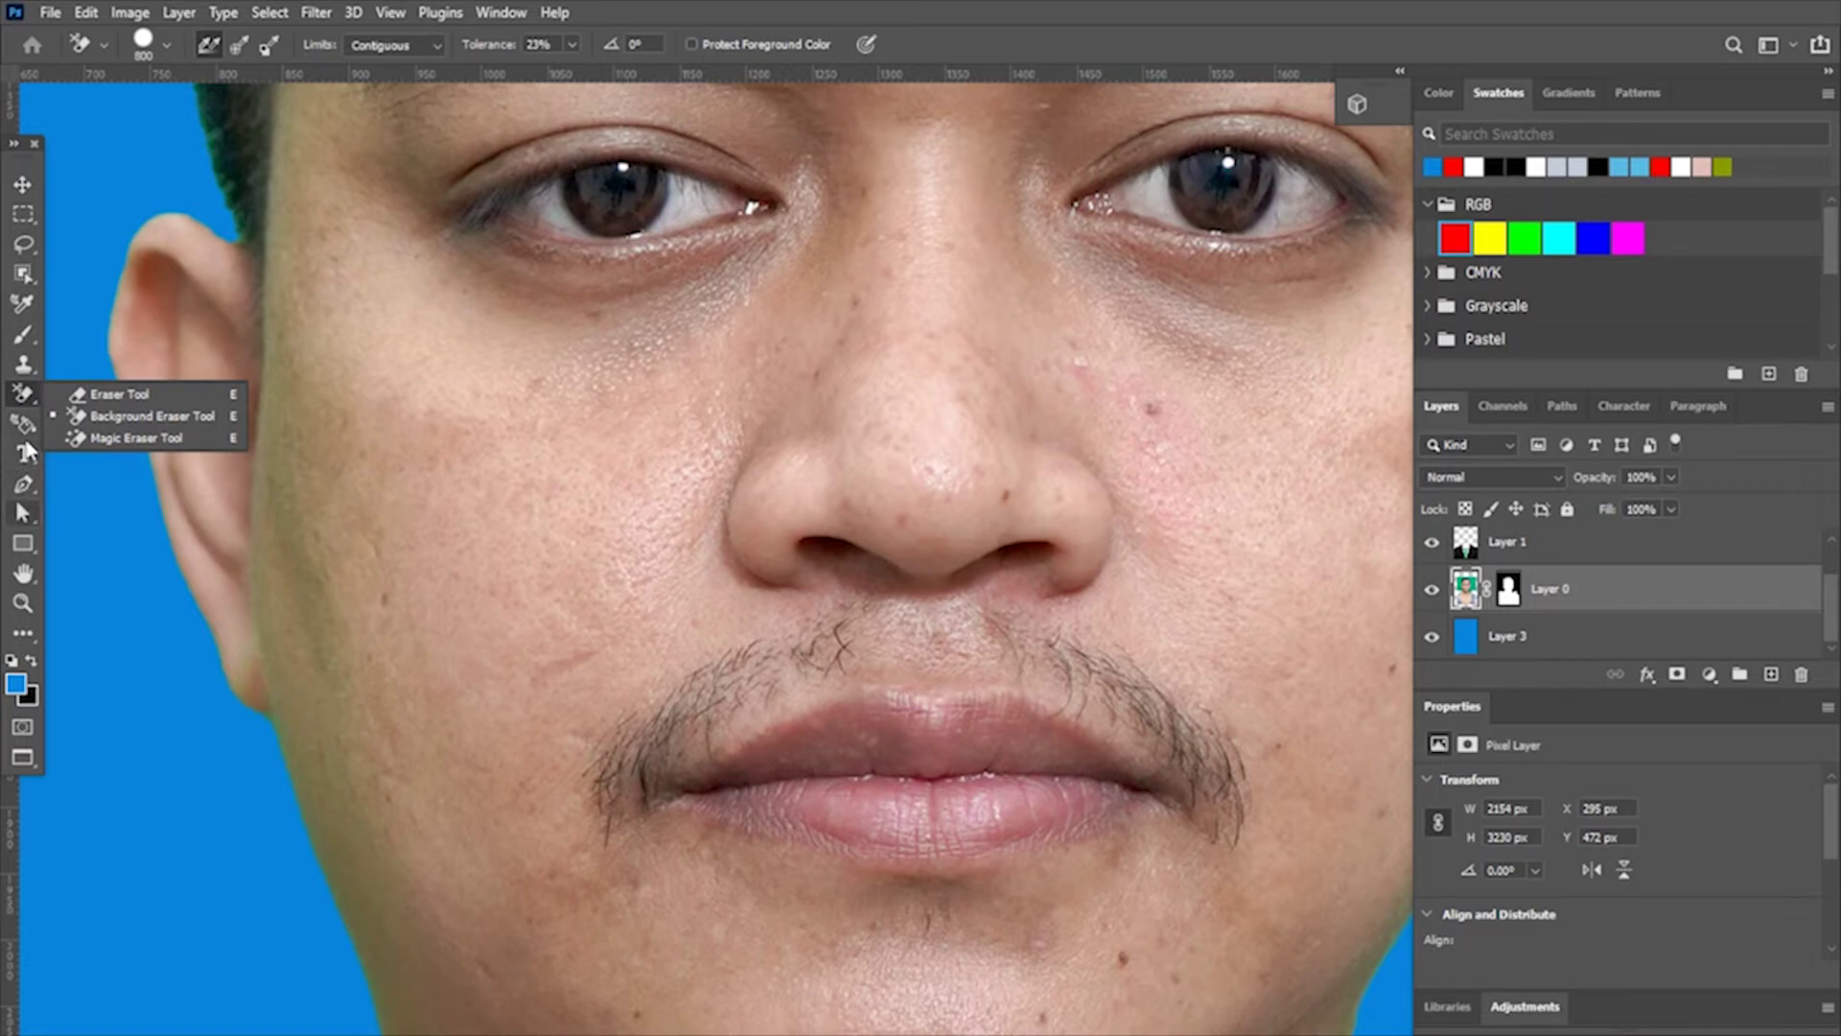
left_click(21, 315)
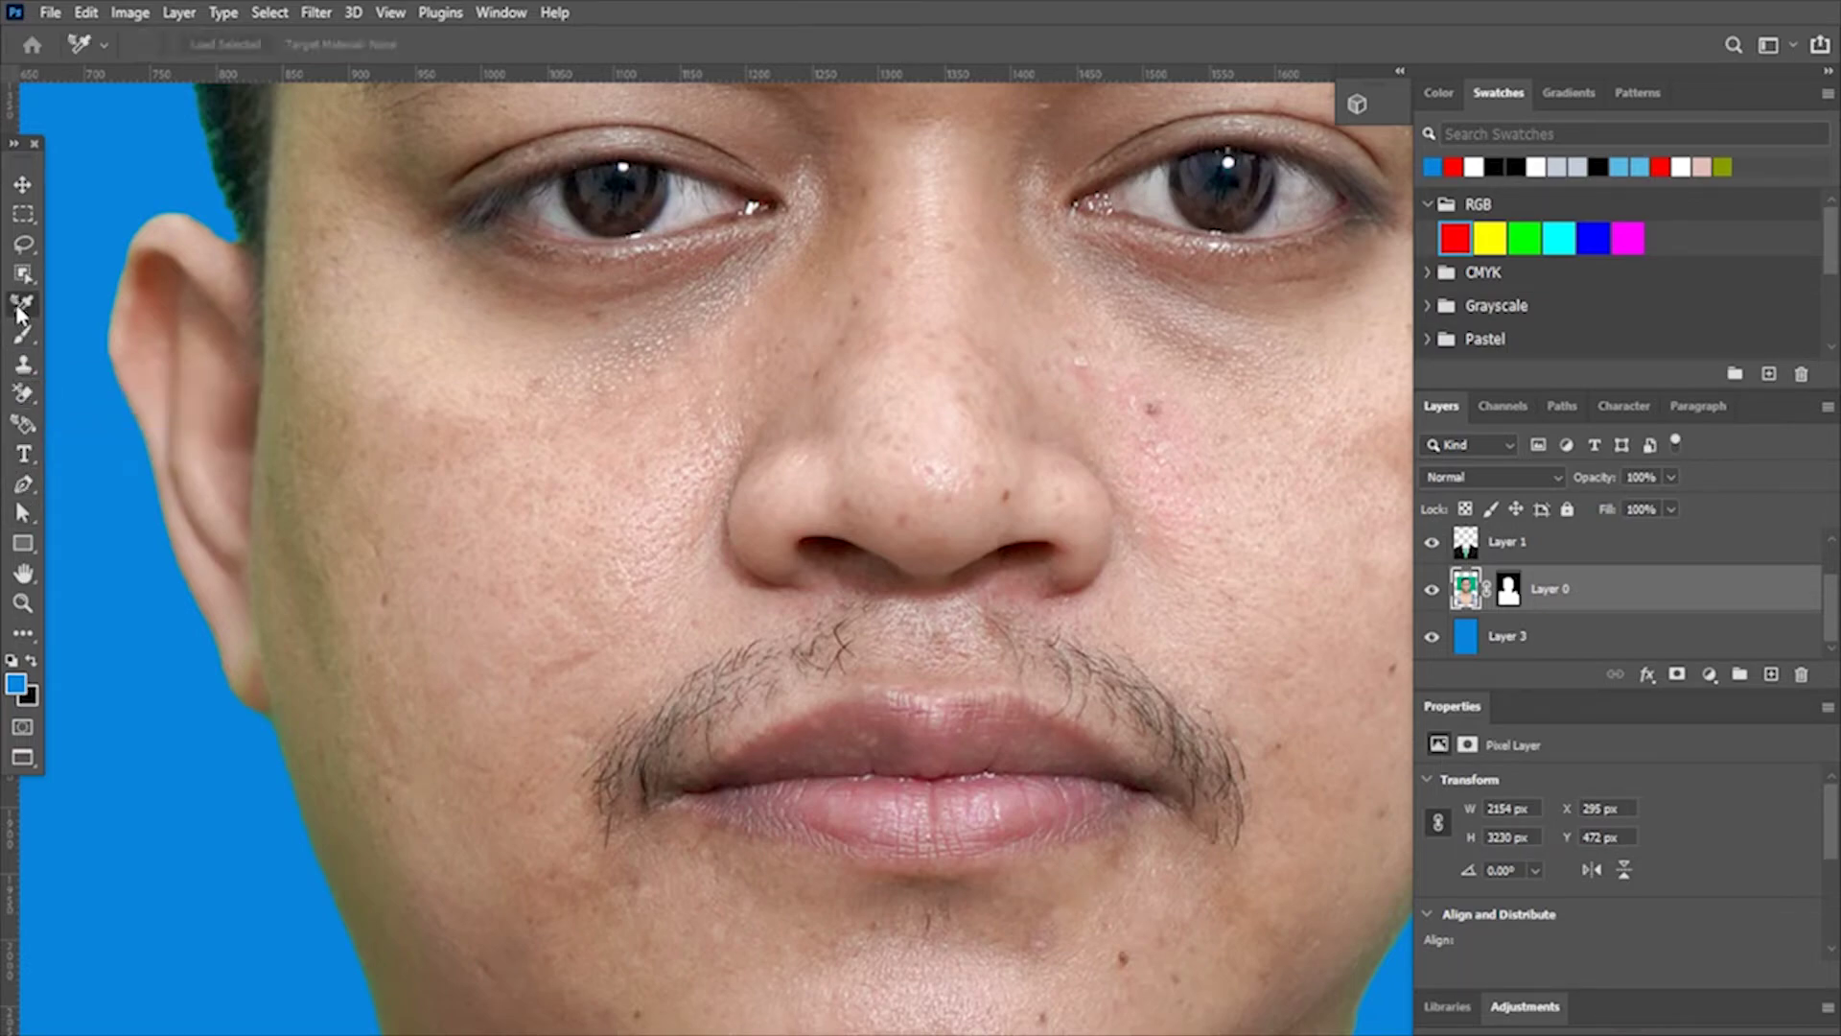
left_click(23, 334)
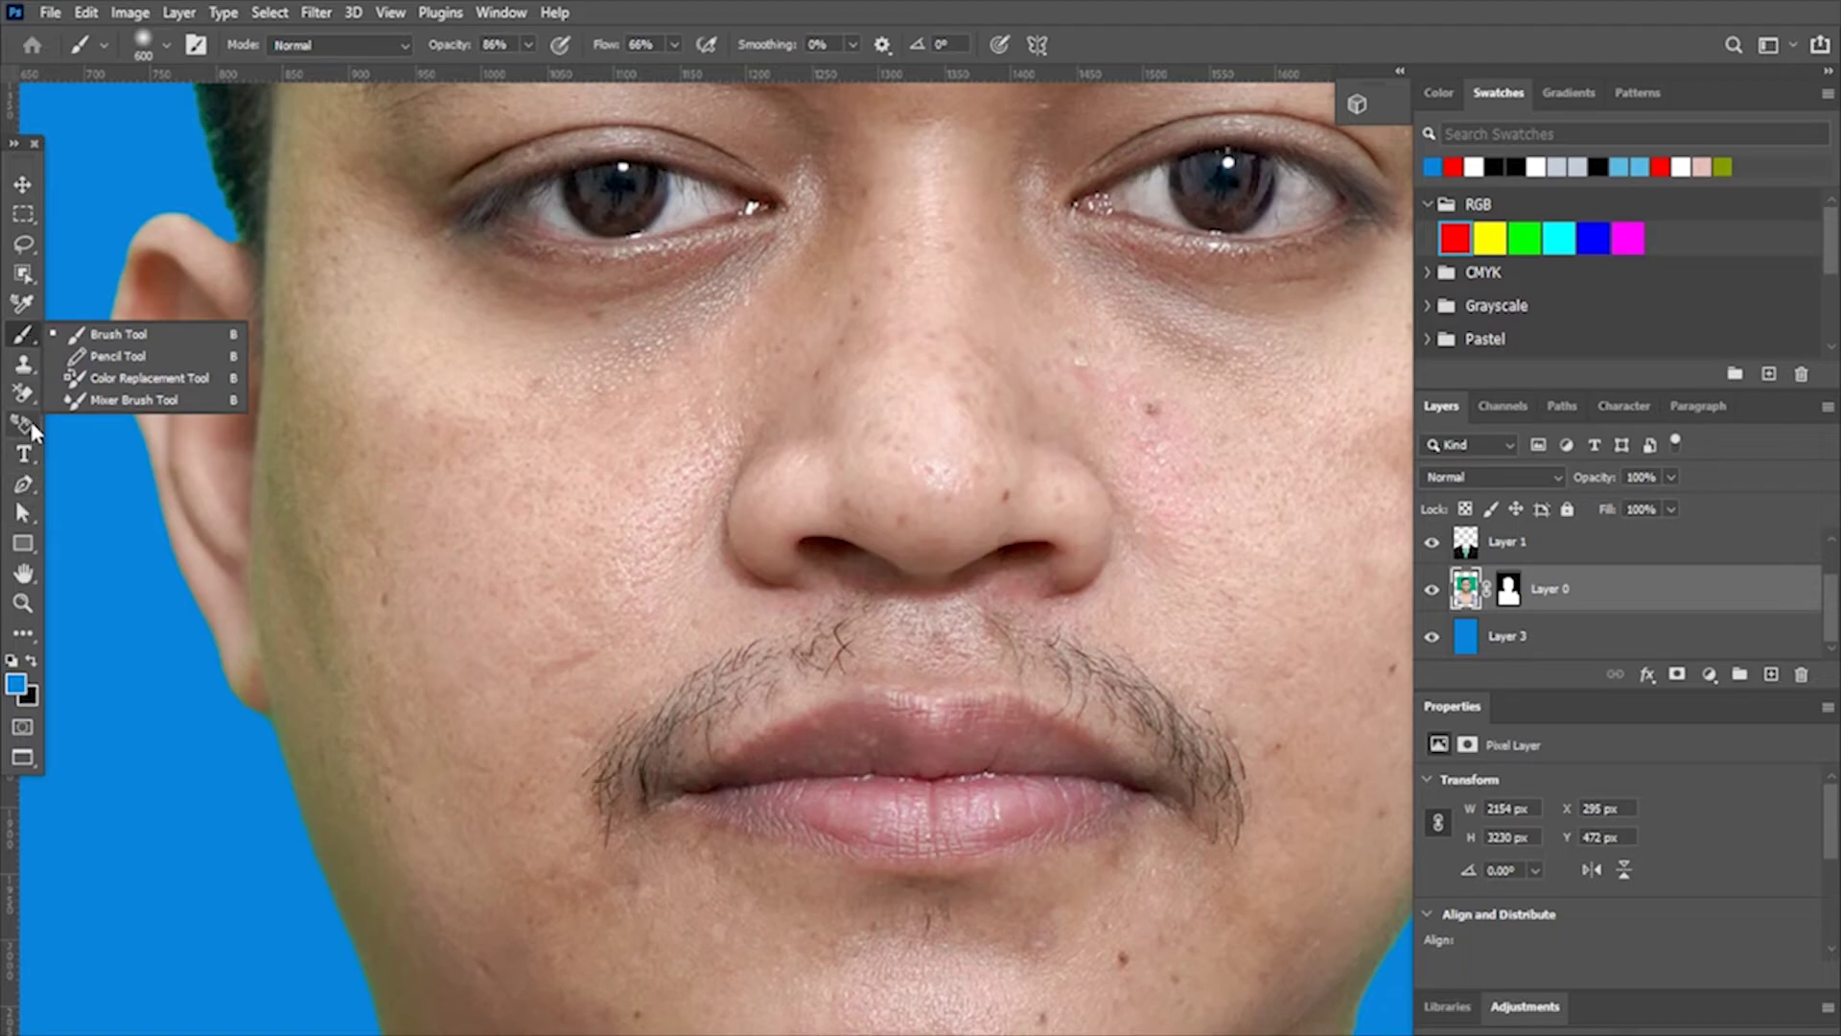
left_click(29, 304)
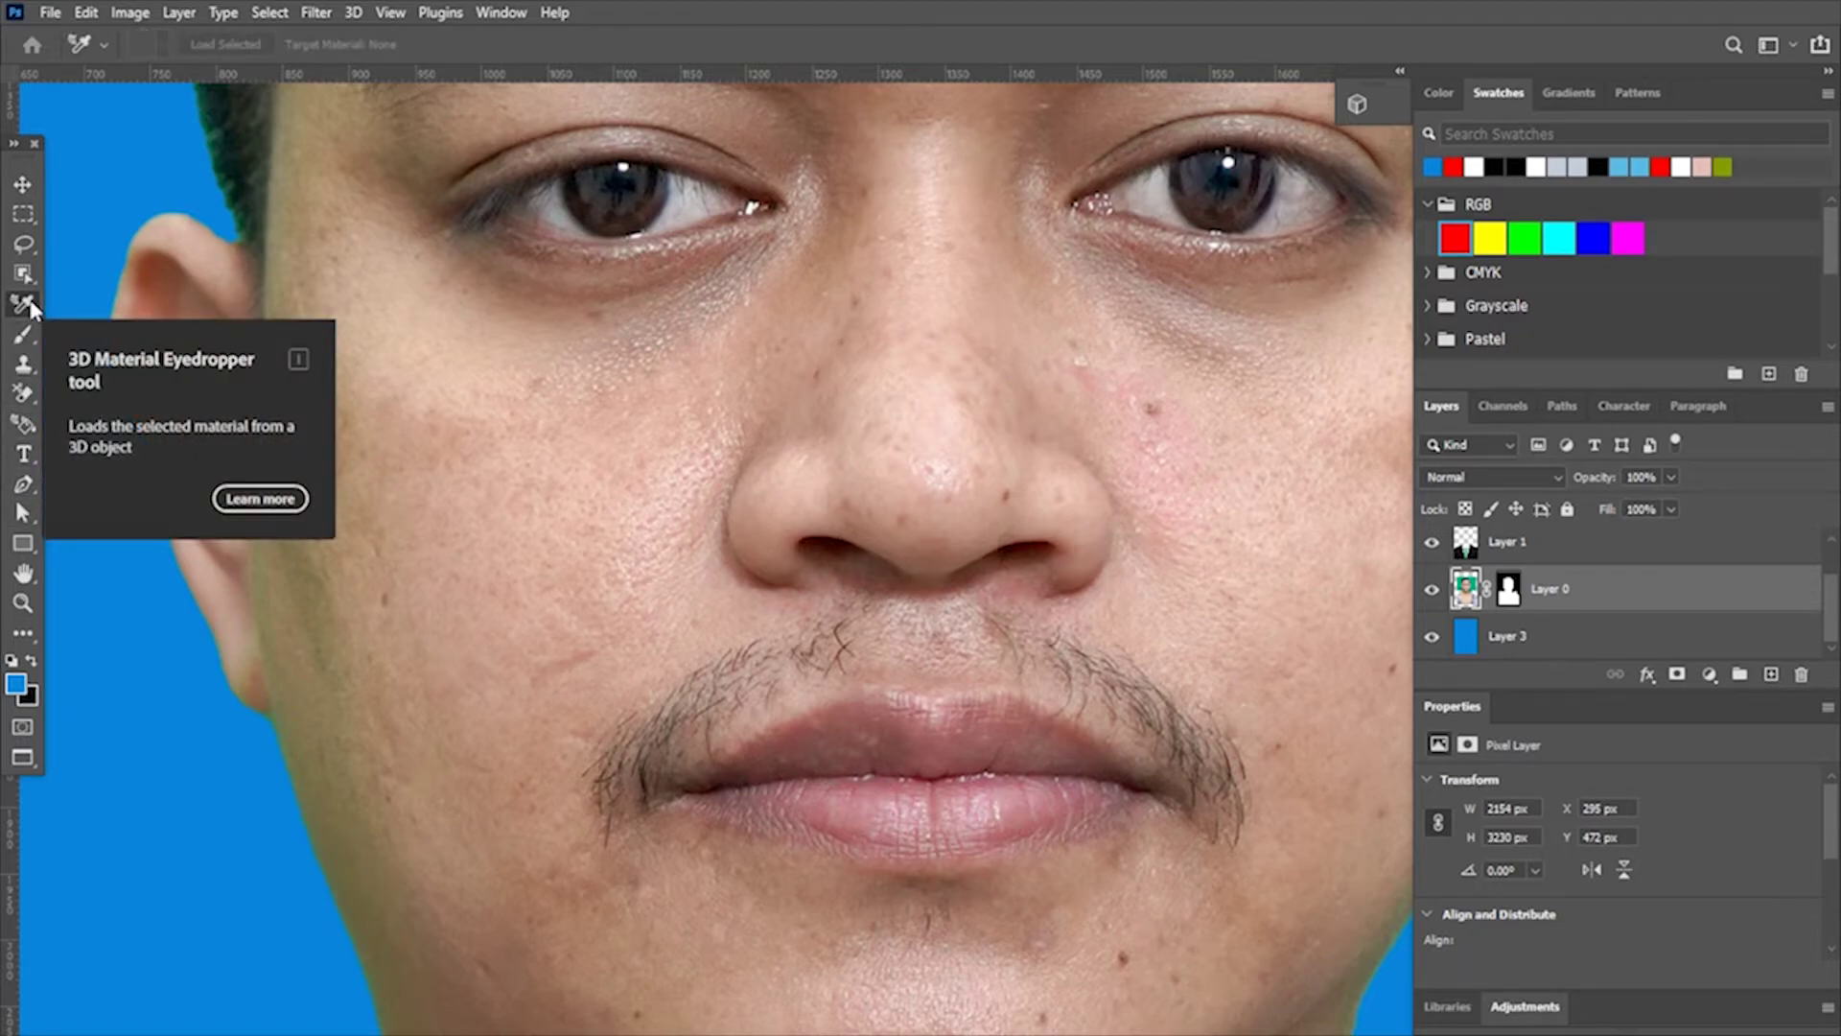
left_click(23, 393)
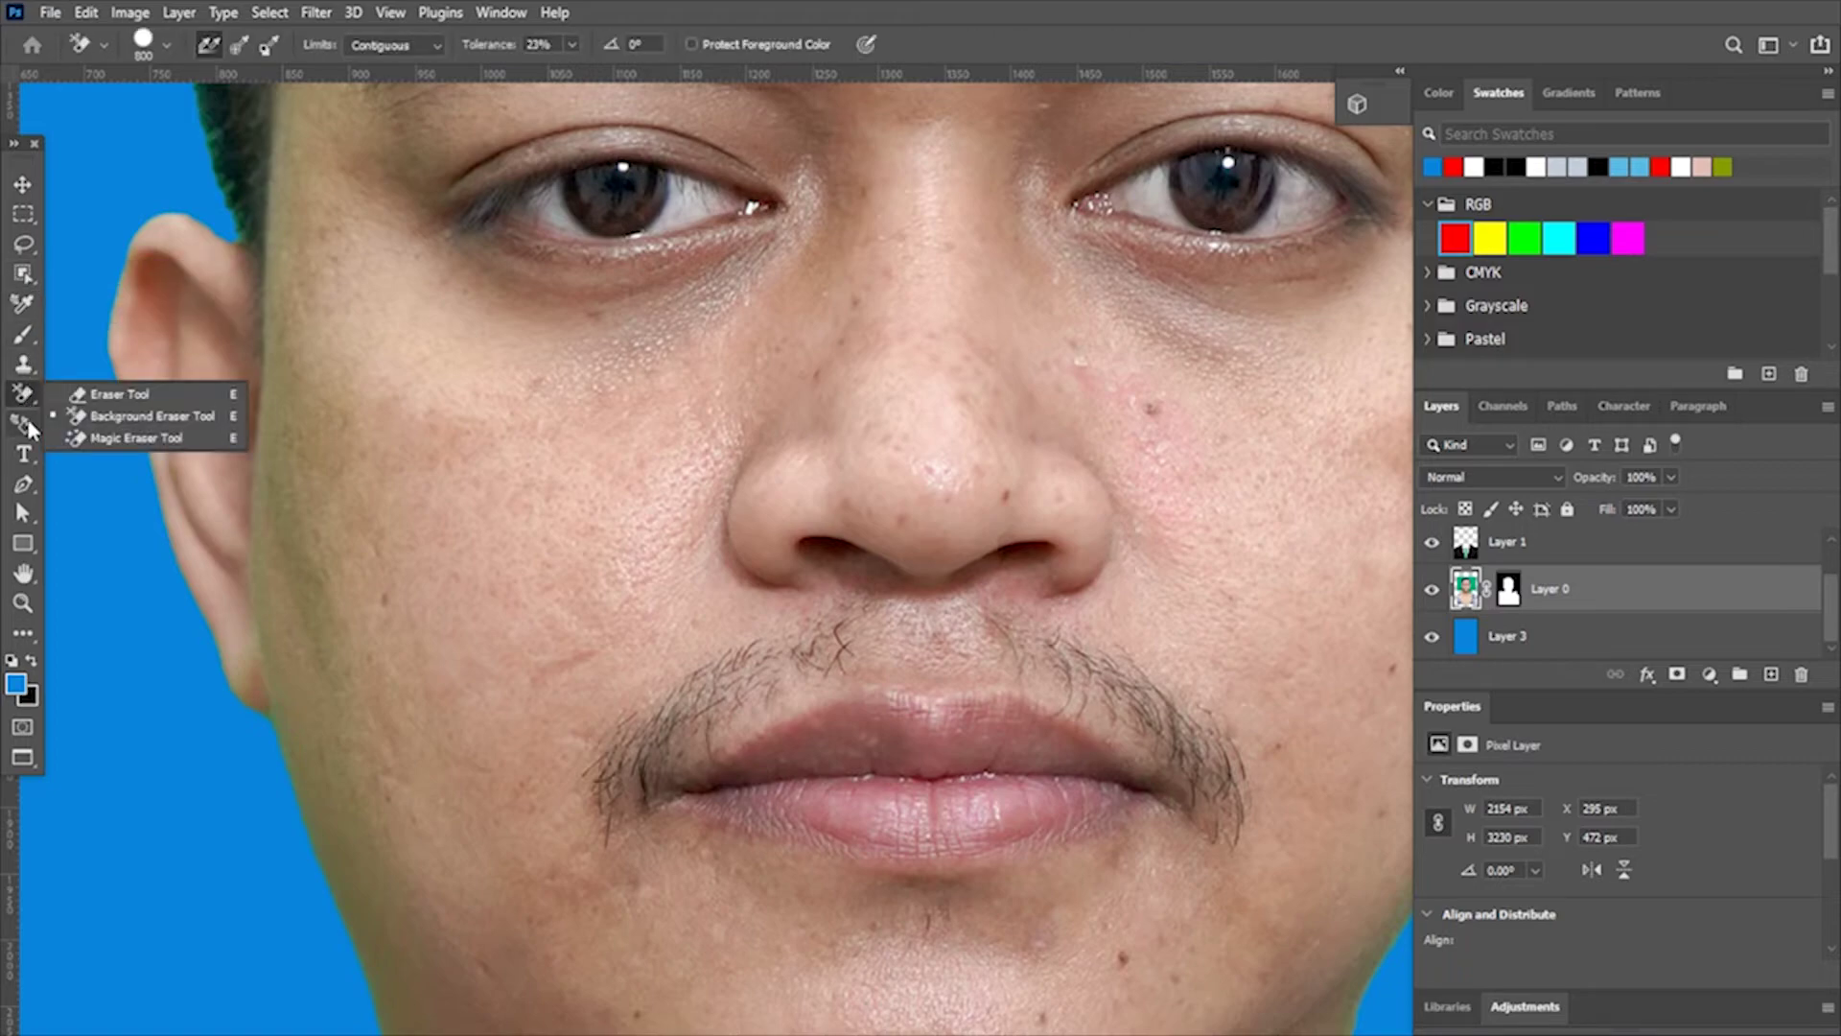
left_click(26, 274)
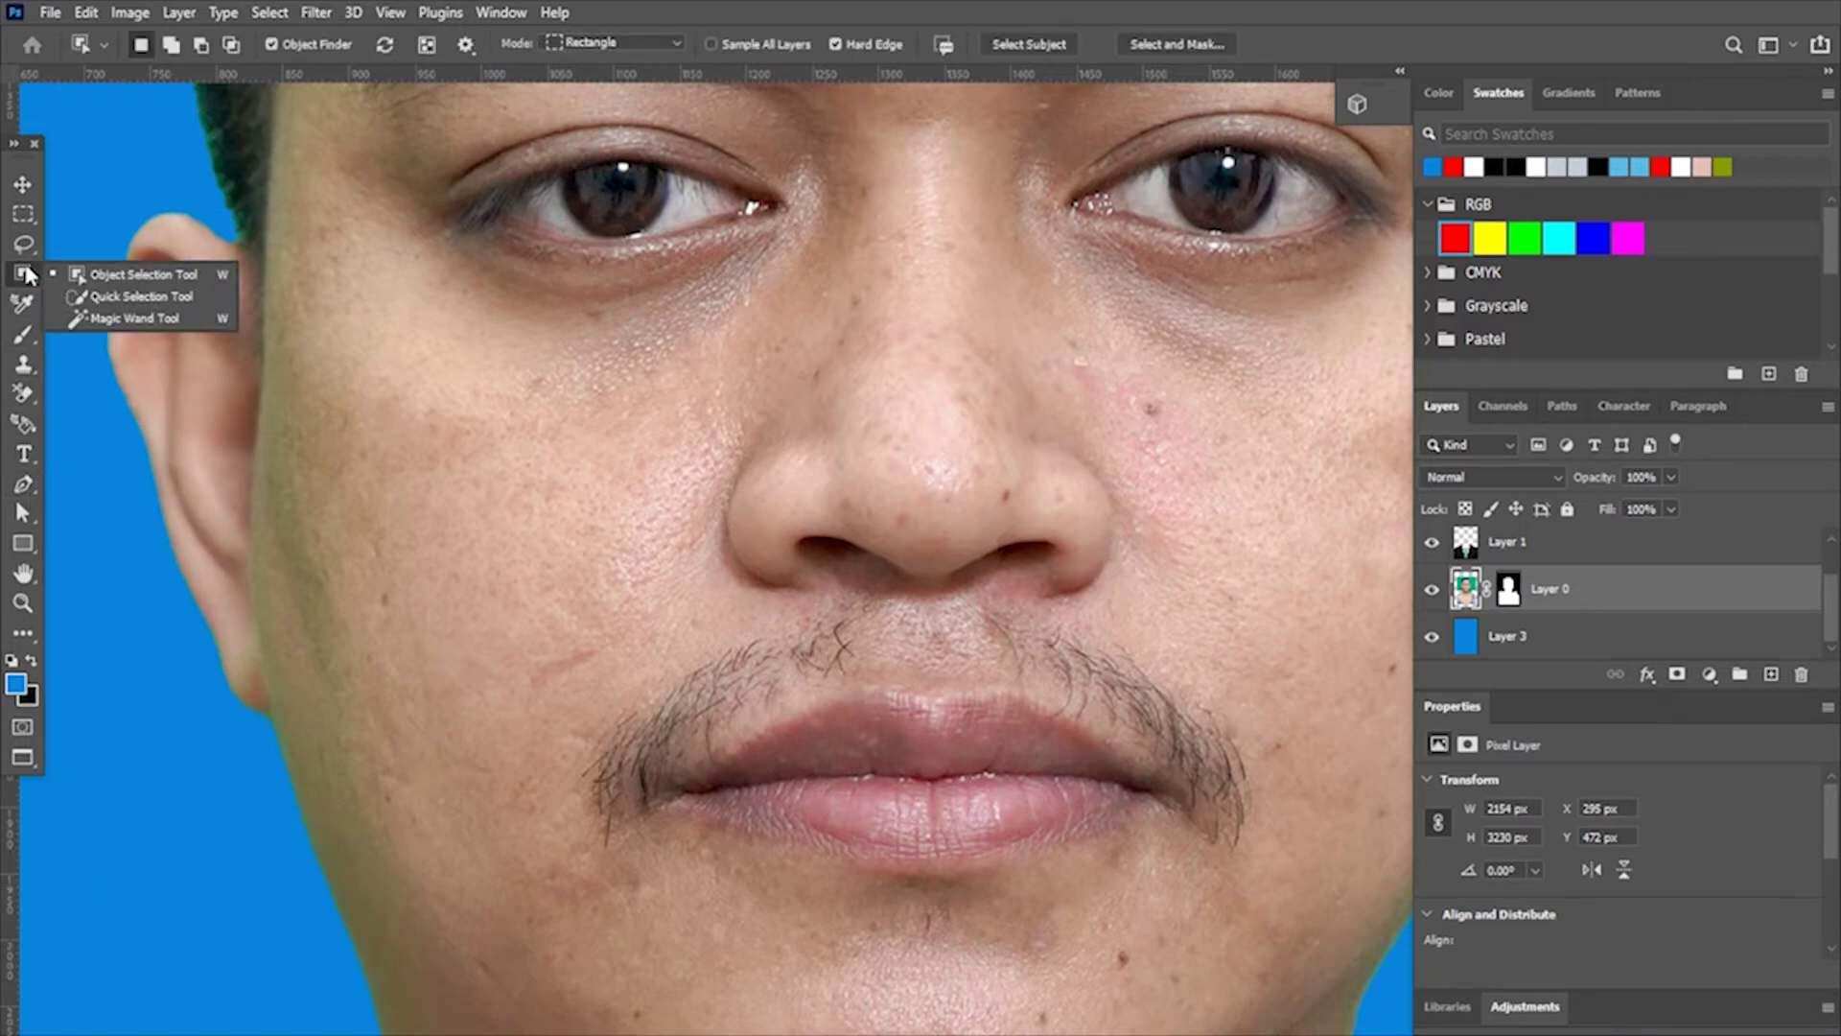
Make the Patch Tool active and confirm it in the toolbar
key("v")
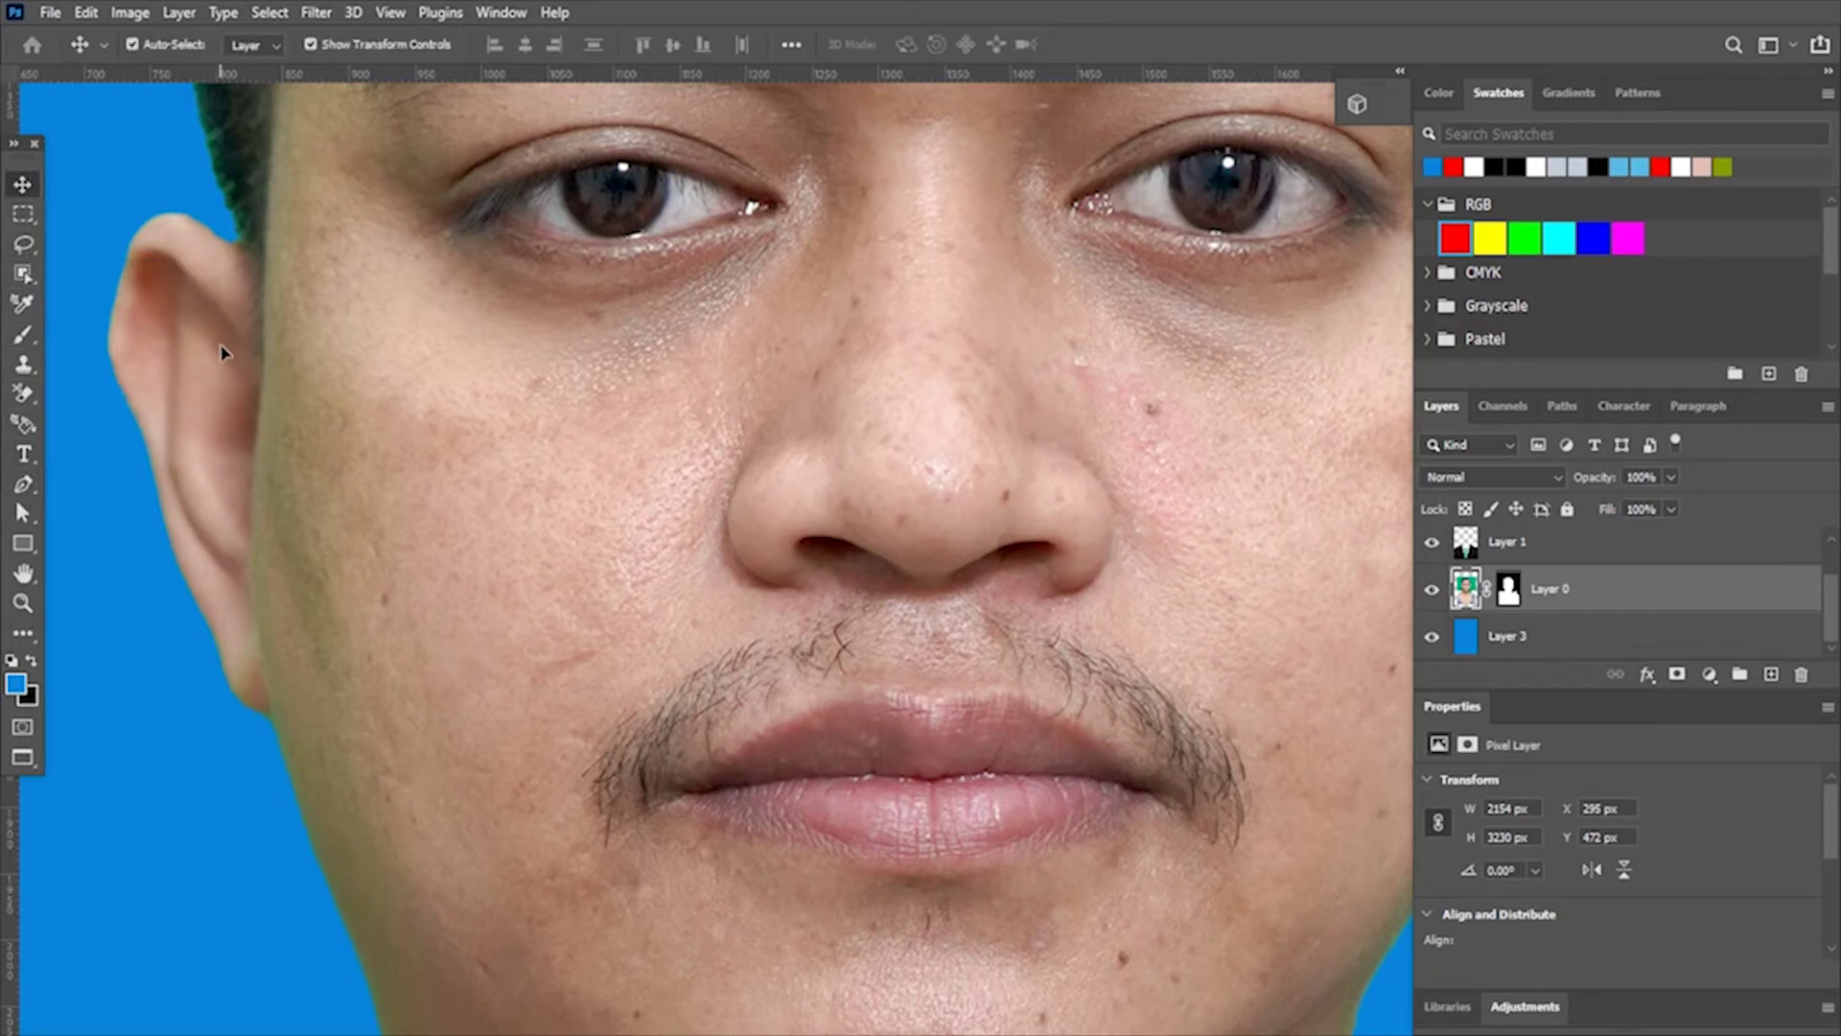
key("j")
left_click(33, 632)
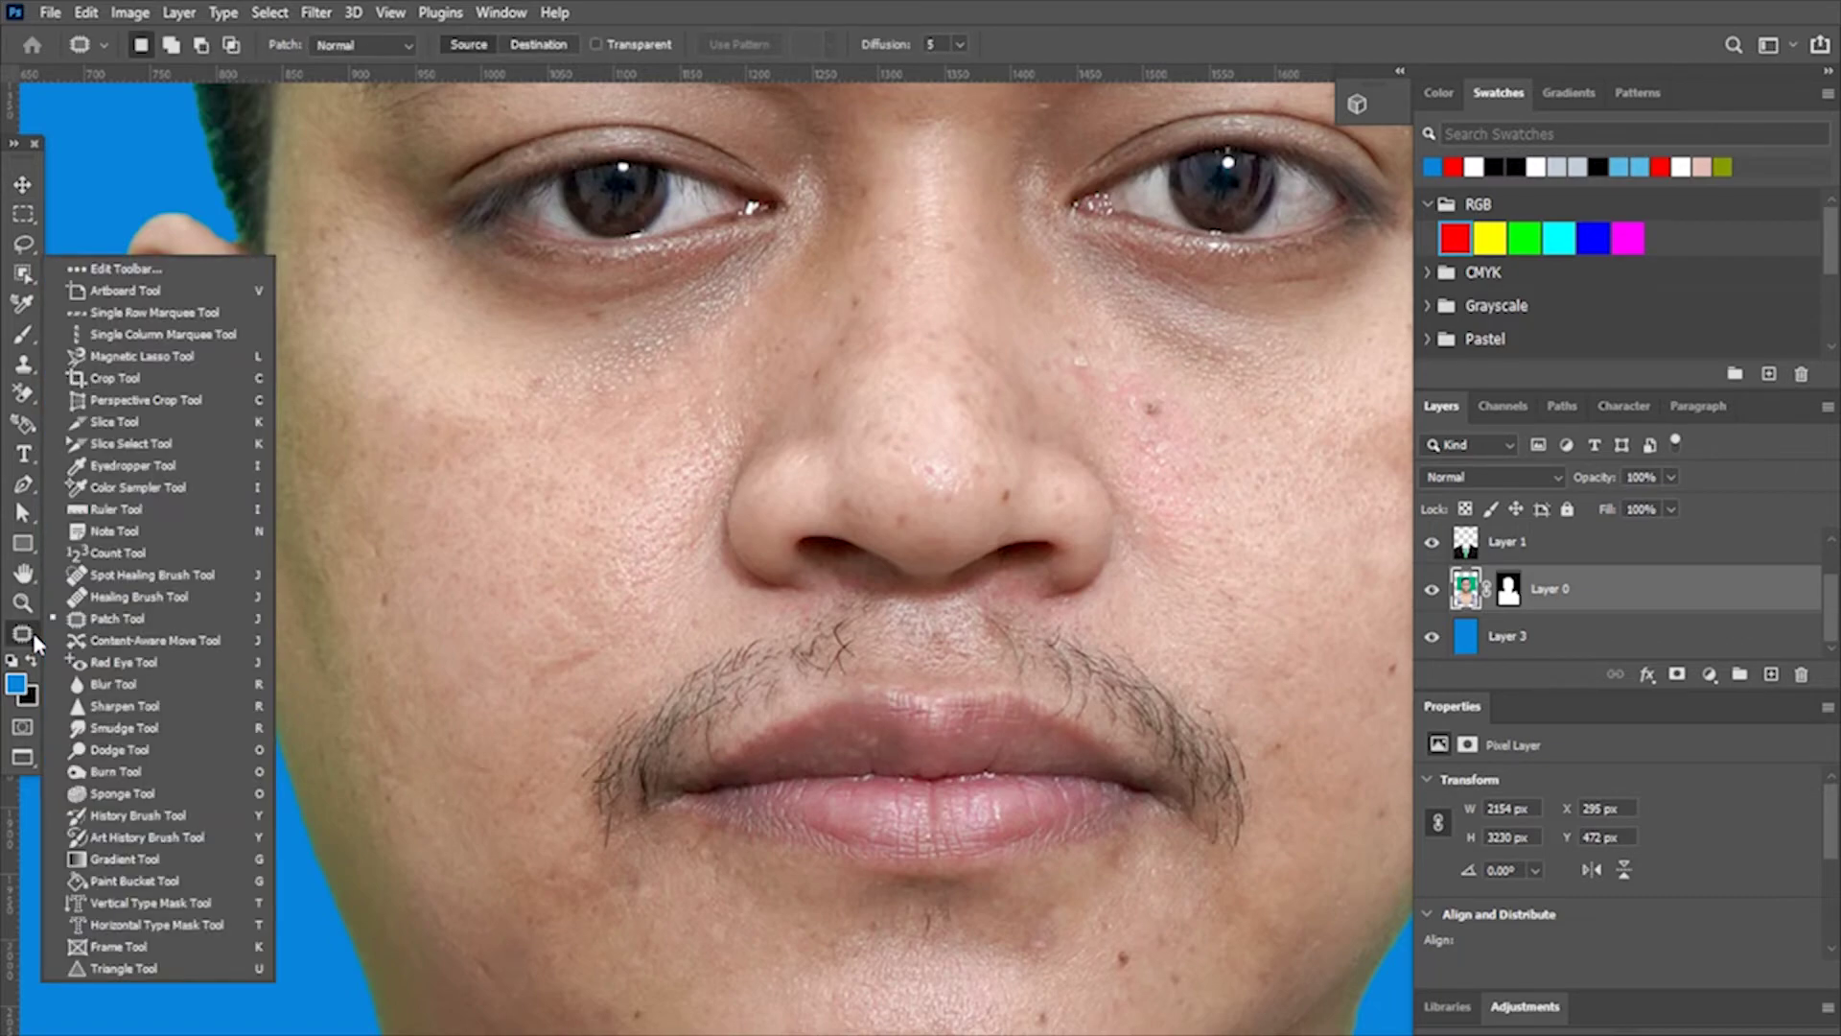
left_click(117, 628)
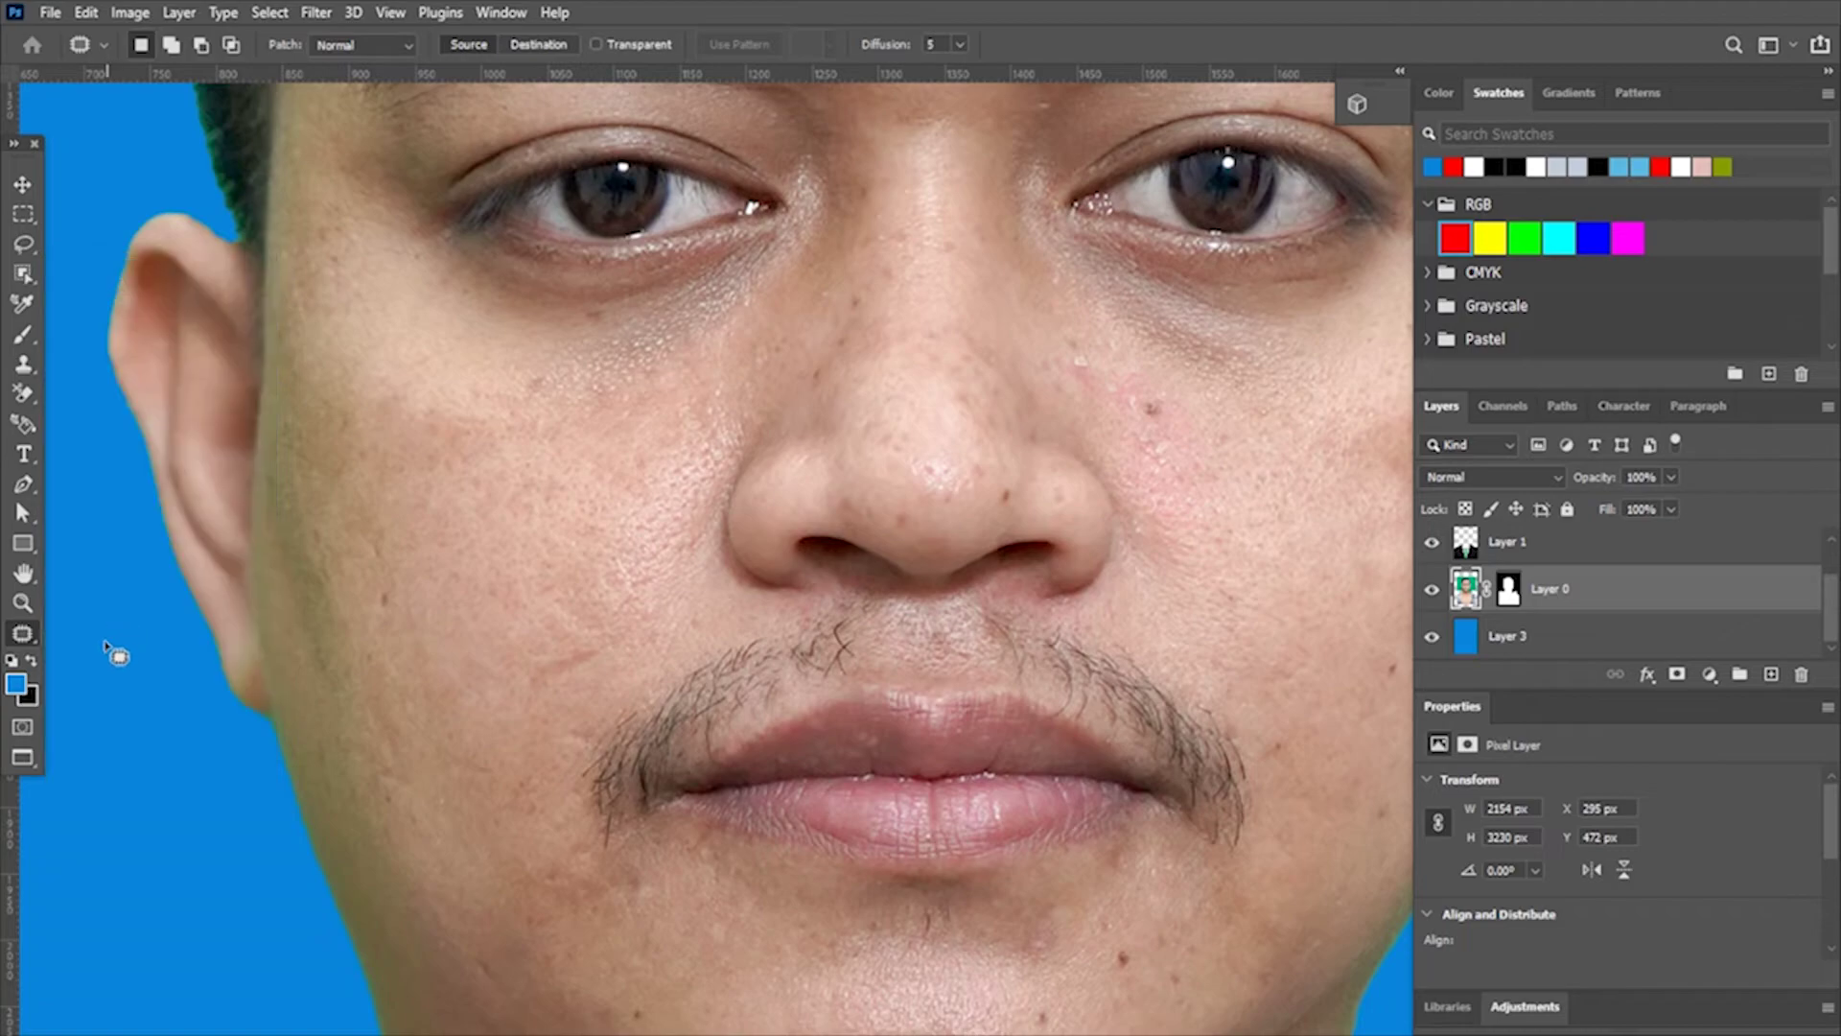
scroll(1163, 441, "up", 2)
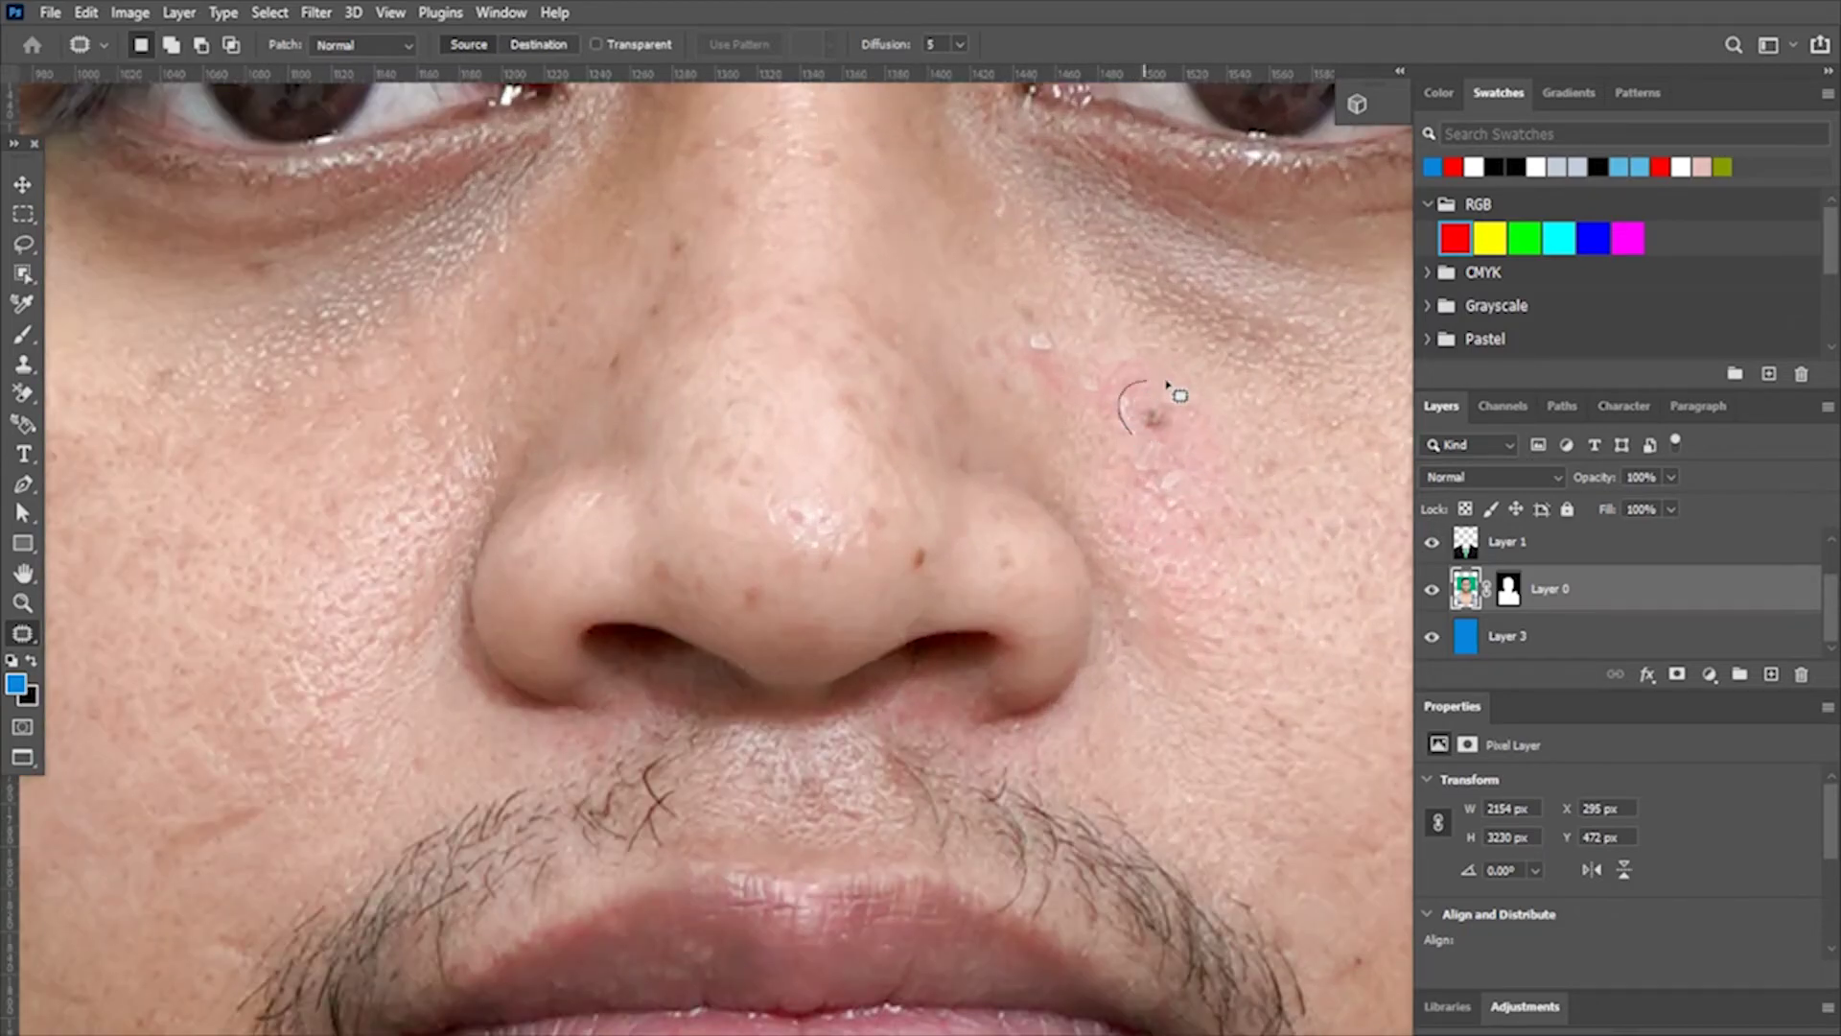
Patch away the blemish beside the nose and the dark spot right of the nose tip
mouse_move(1168, 385)
left_mouse_down()
mouse_move(1122, 423)
mouse_move(1195, 493)
left_mouse_up()
left_click_drag(1018, 281, 1094, 369)
scroll(909, 533, "down", 1)
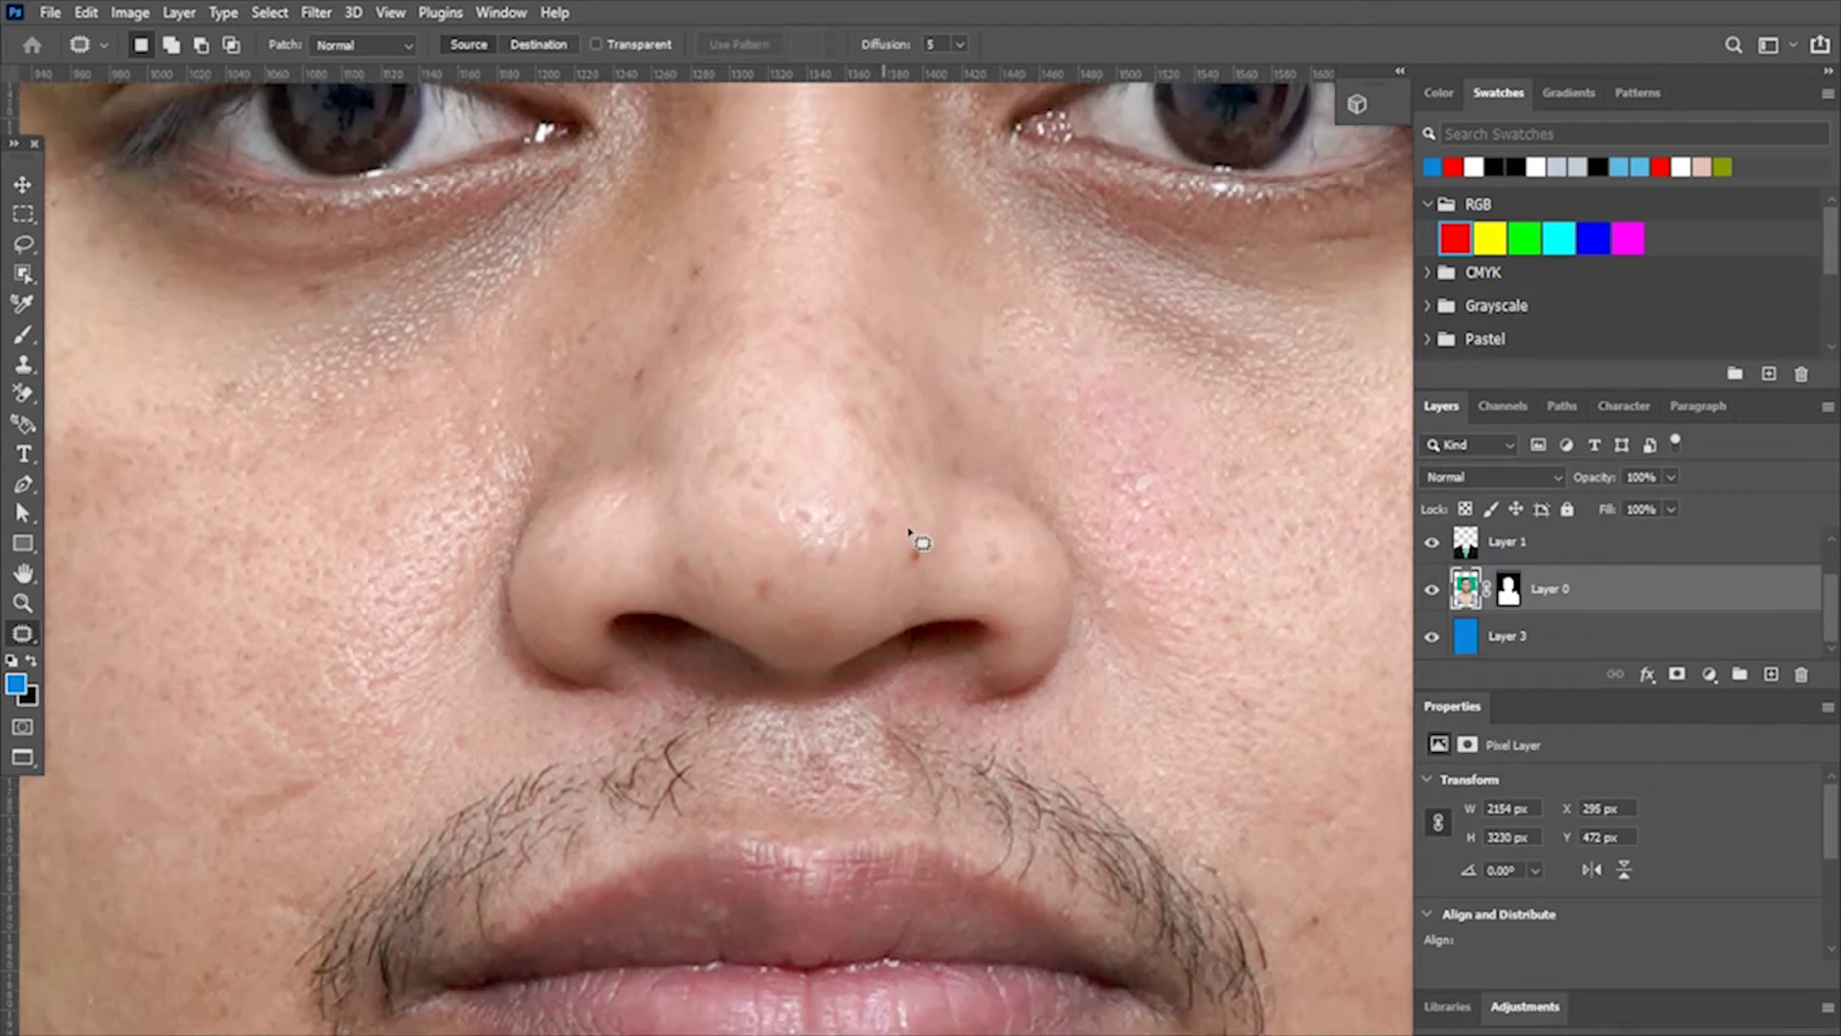
left_click_drag(909, 534, 992, 580)
scroll(707, 477, "down", 1)
scroll(760, 289, "up", 2)
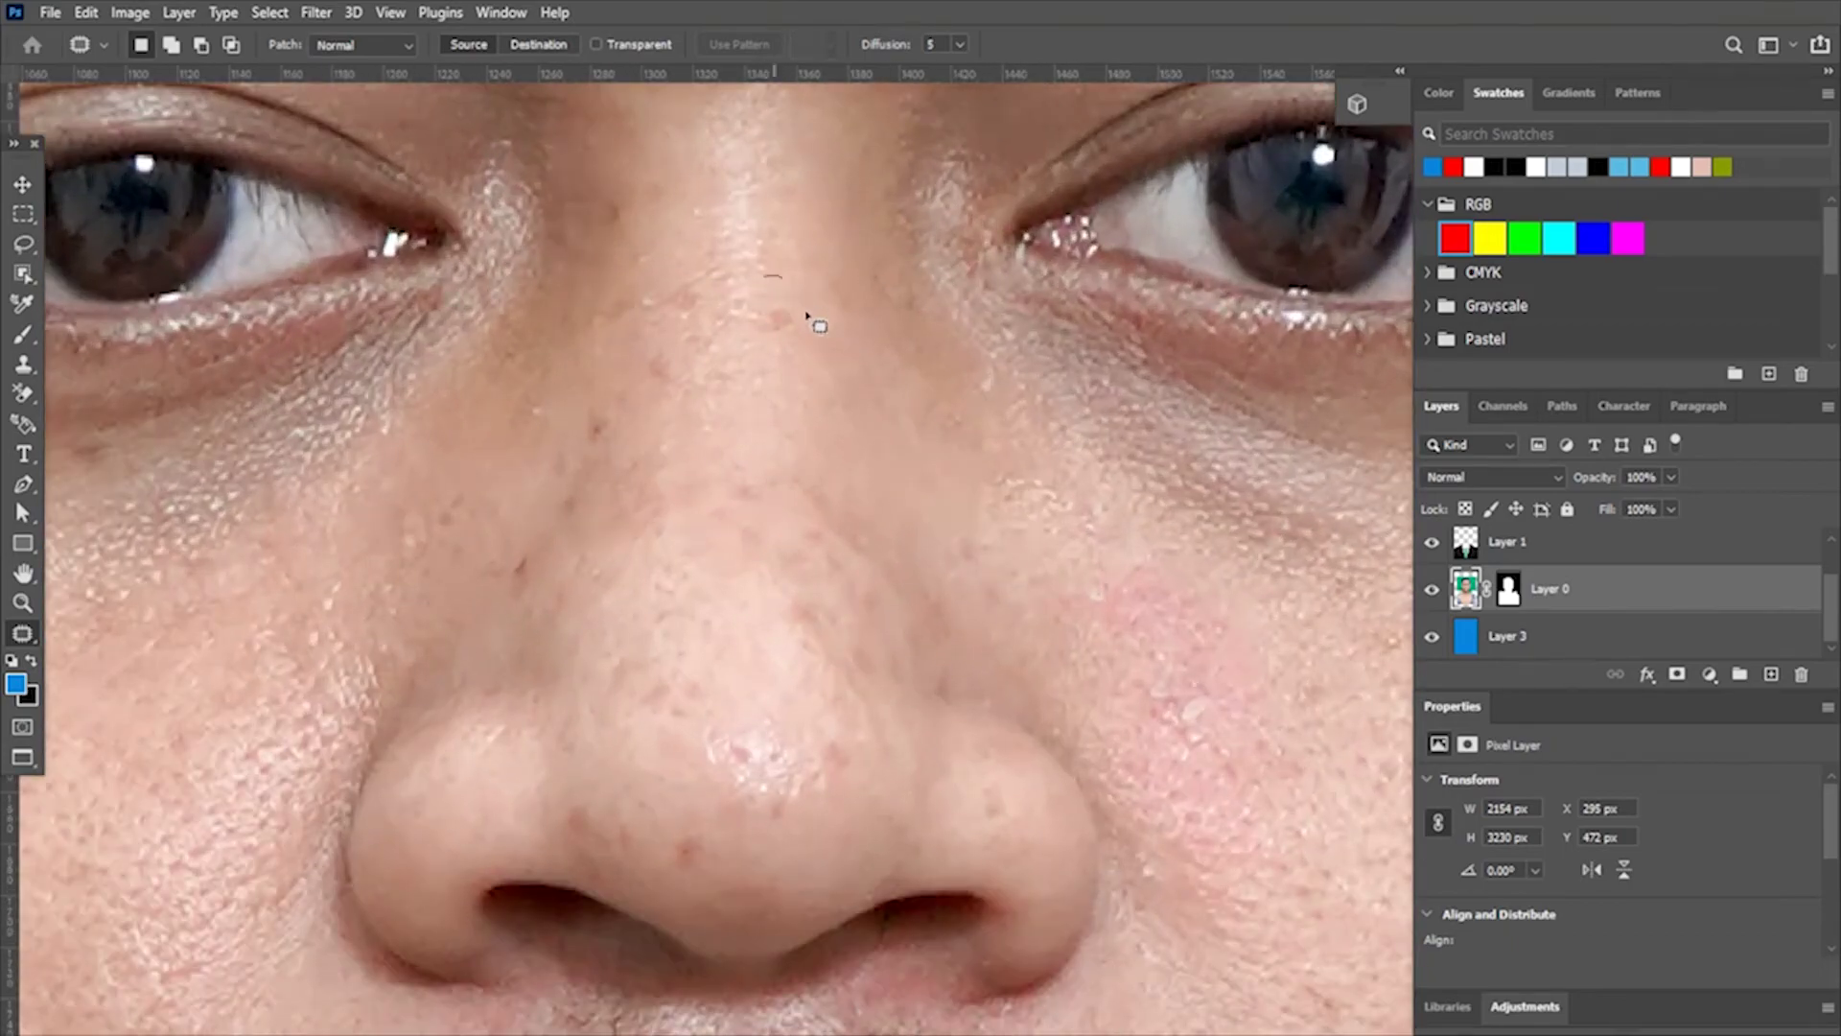
Patch the blemish on the upper nose with clean skin
mouse_move(690, 268)
left_mouse_down()
mouse_move(639, 277)
mouse_move(662, 288)
left_mouse_up()
mouse_move(623, 181)
left_mouse_down()
mouse_move(575, 206)
mouse_move(739, 222)
left_mouse_up()
left_click_drag(614, 269, 605, 317)
left_click(683, 361)
left_click(706, 370)
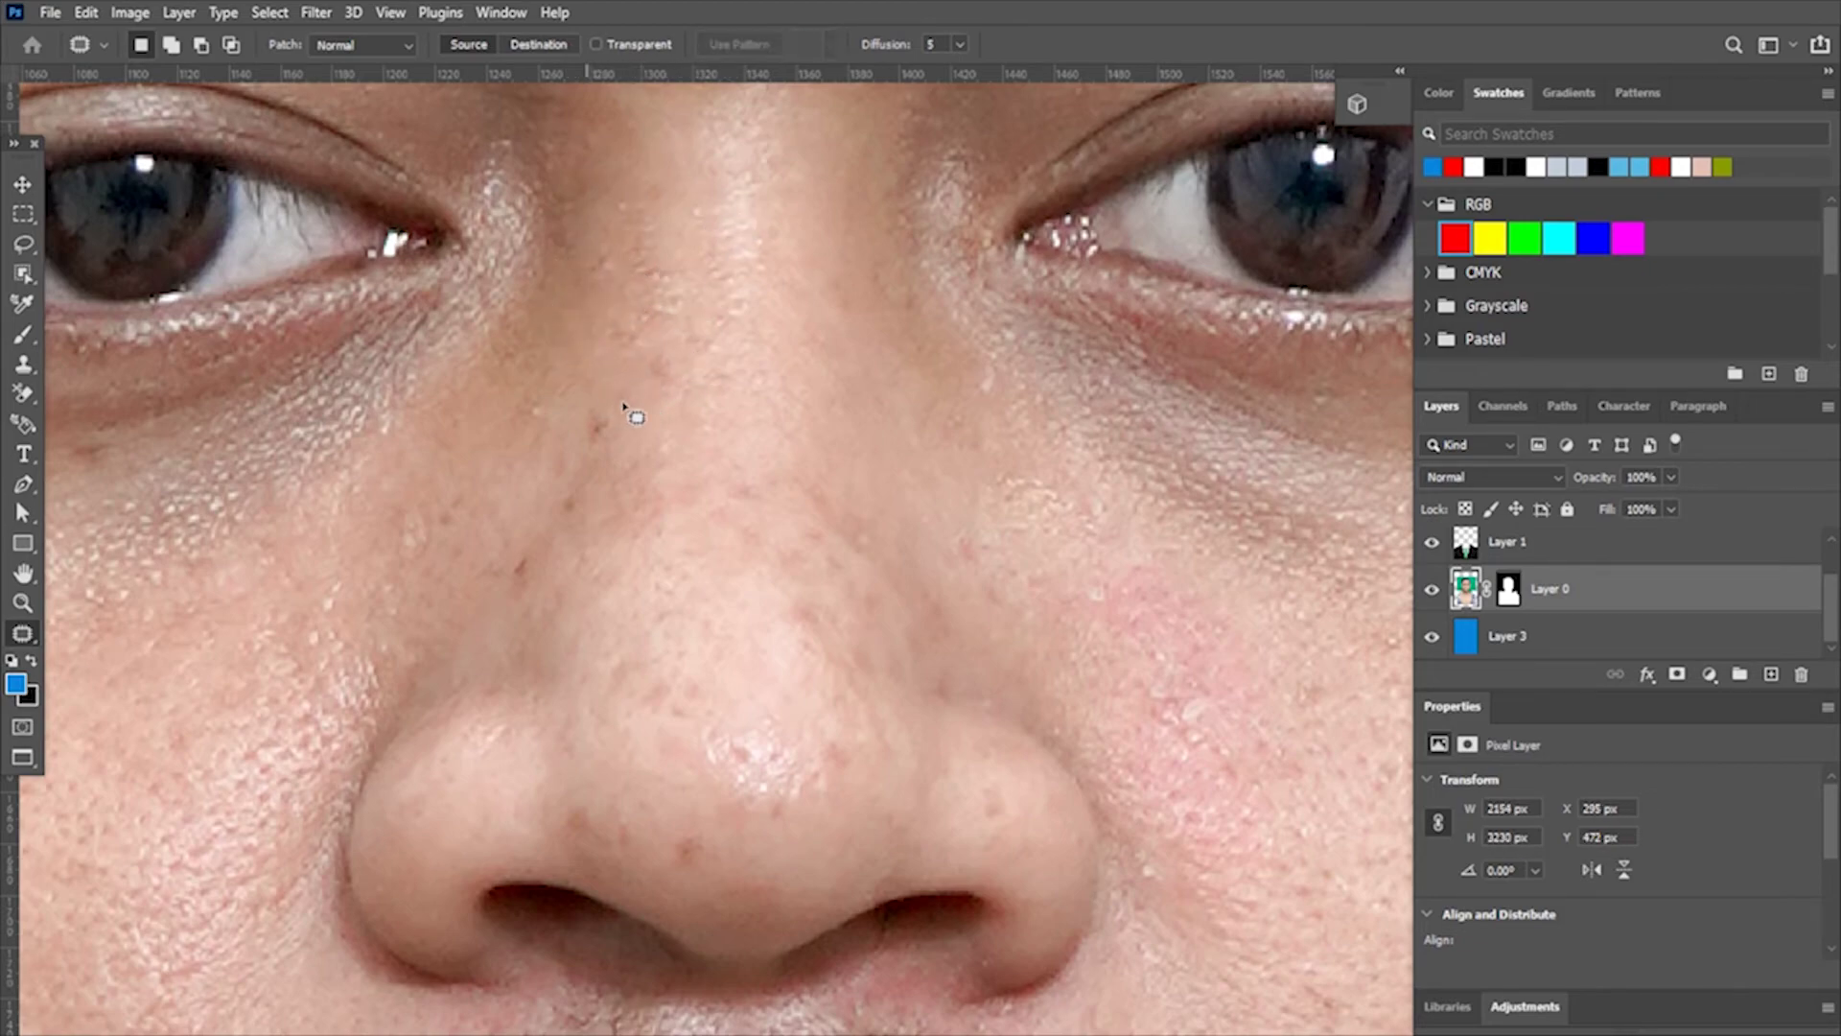
Patch the spots on the left nose bridge and left cheek, then zoom out
mouse_move(624, 407)
left_mouse_down()
mouse_move(530, 495)
mouse_move(556, 411)
left_mouse_up()
left_click(608, 492)
left_click(556, 411)
scroll(723, 543, "down", 5, "alt")
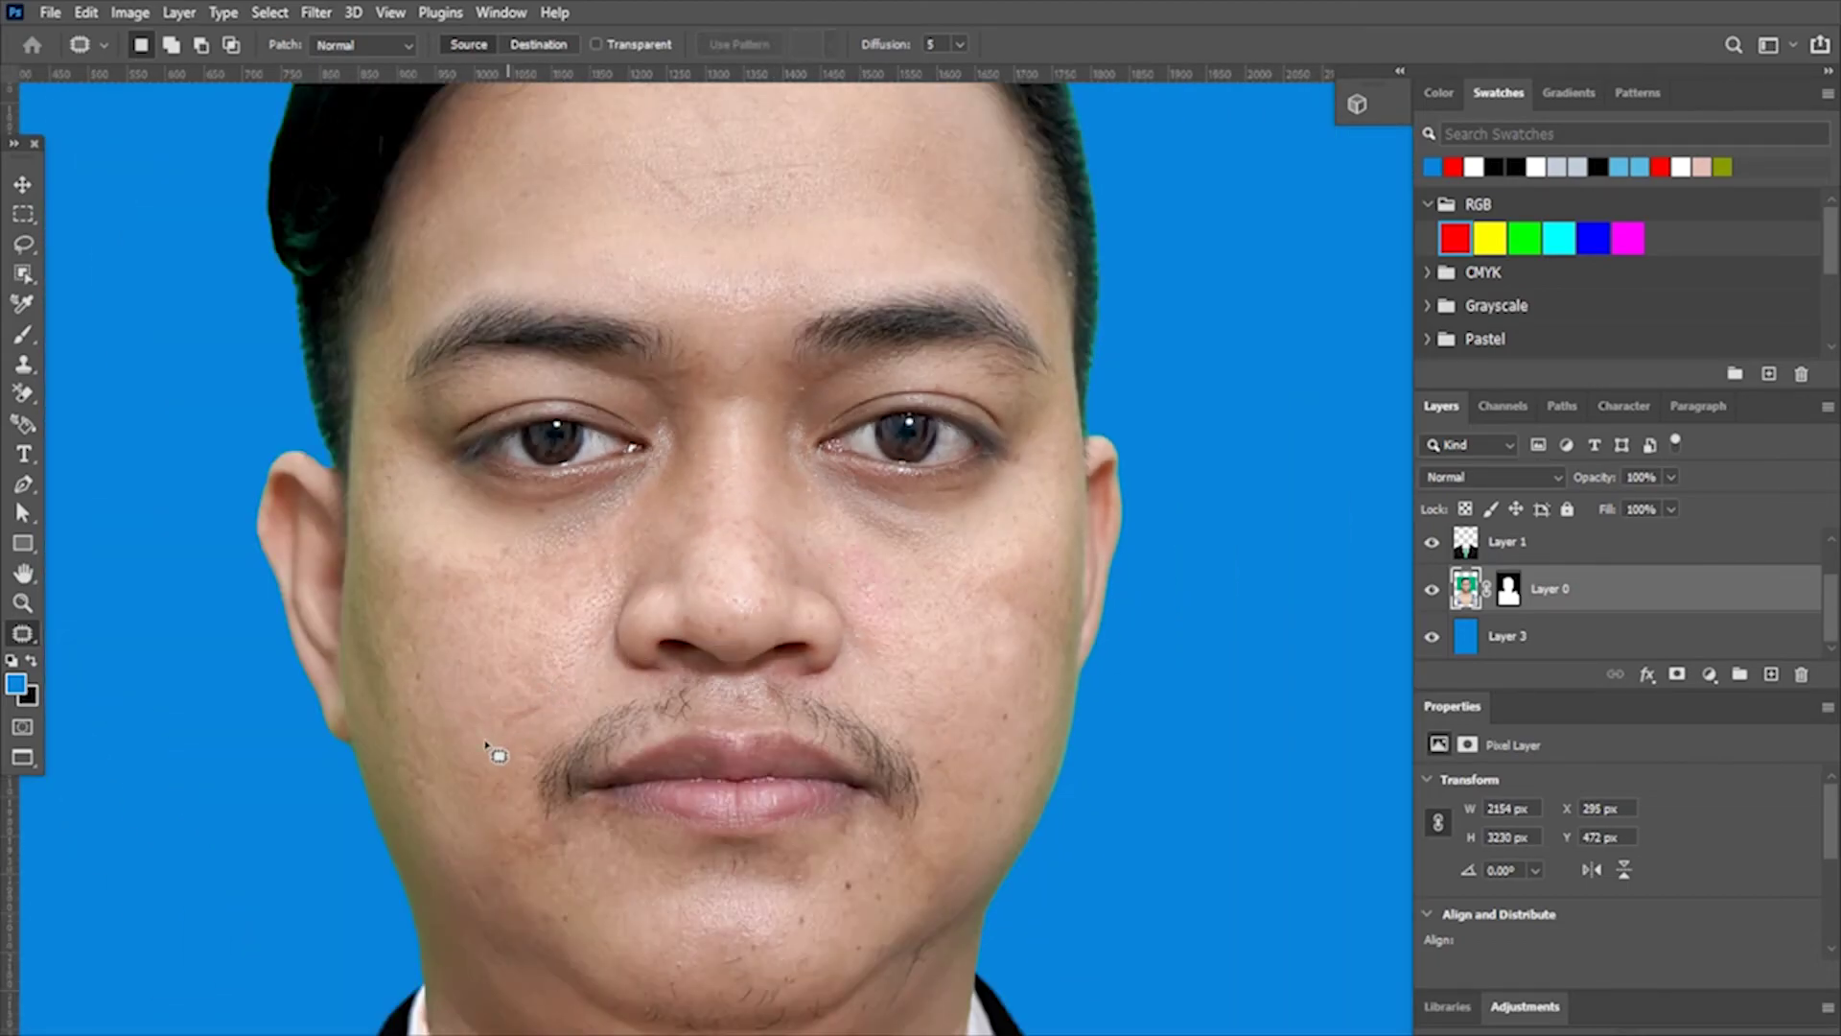
scroll(486, 746, "up", 2, "alt")
left_click_drag(526, 707, 534, 678)
left_click(494, 618)
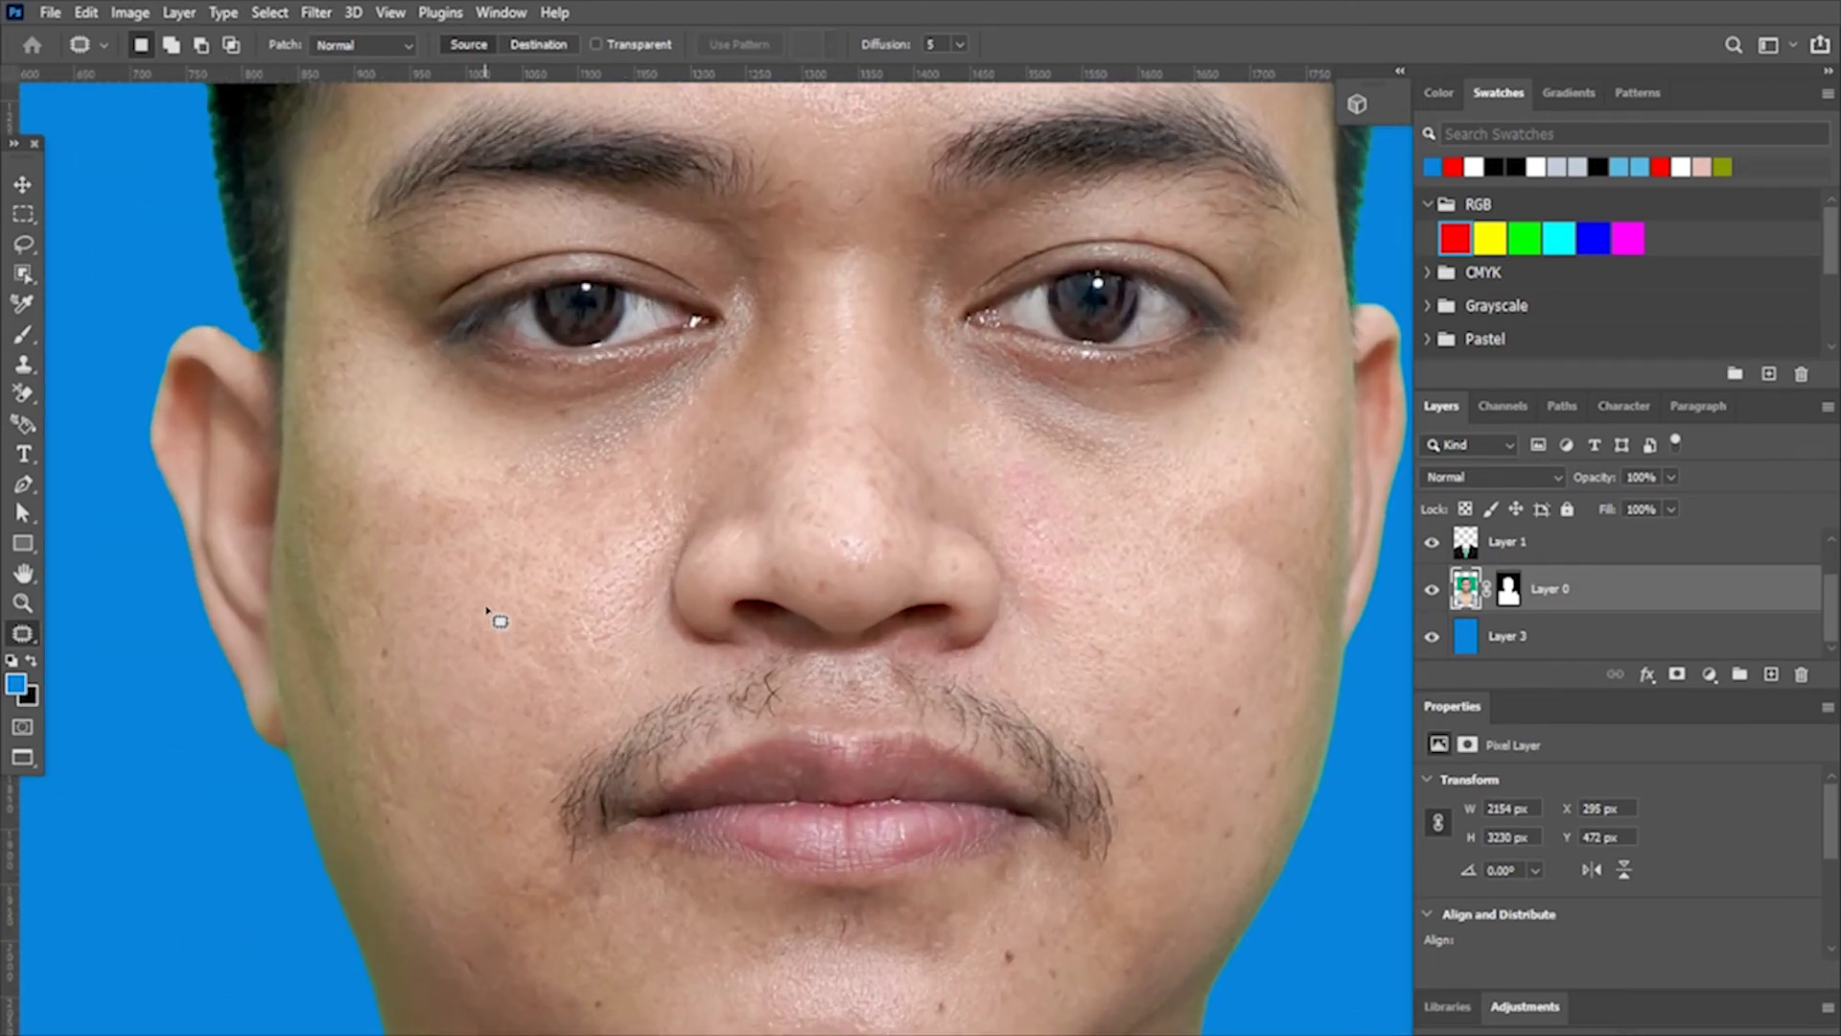
scroll(499, 604, "down", 3, "alt")
scroll(661, 738, "down", 3, "alt")
scroll(863, 709, "down", 1, "alt")
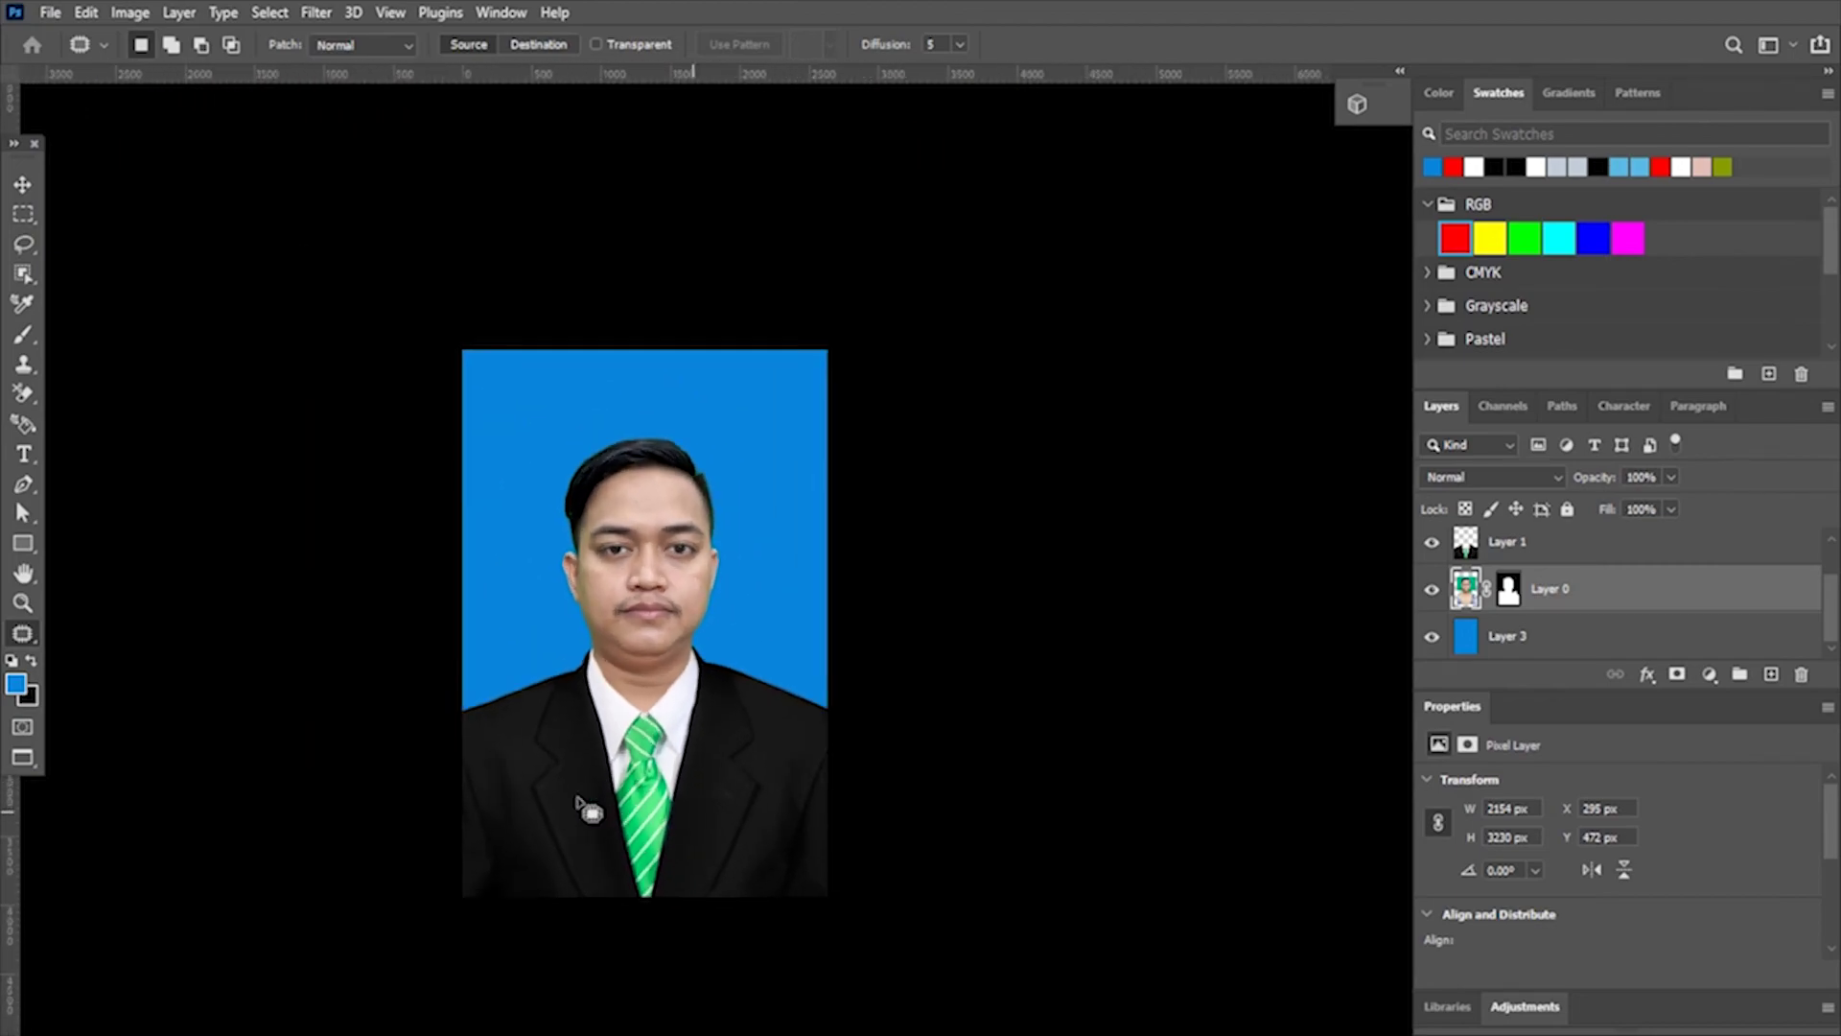
Switch to the Move tool and check the document's canvas size
scroll(579, 804, "up", 1, "alt")
left_click(23, 184)
left_click(1170, 525)
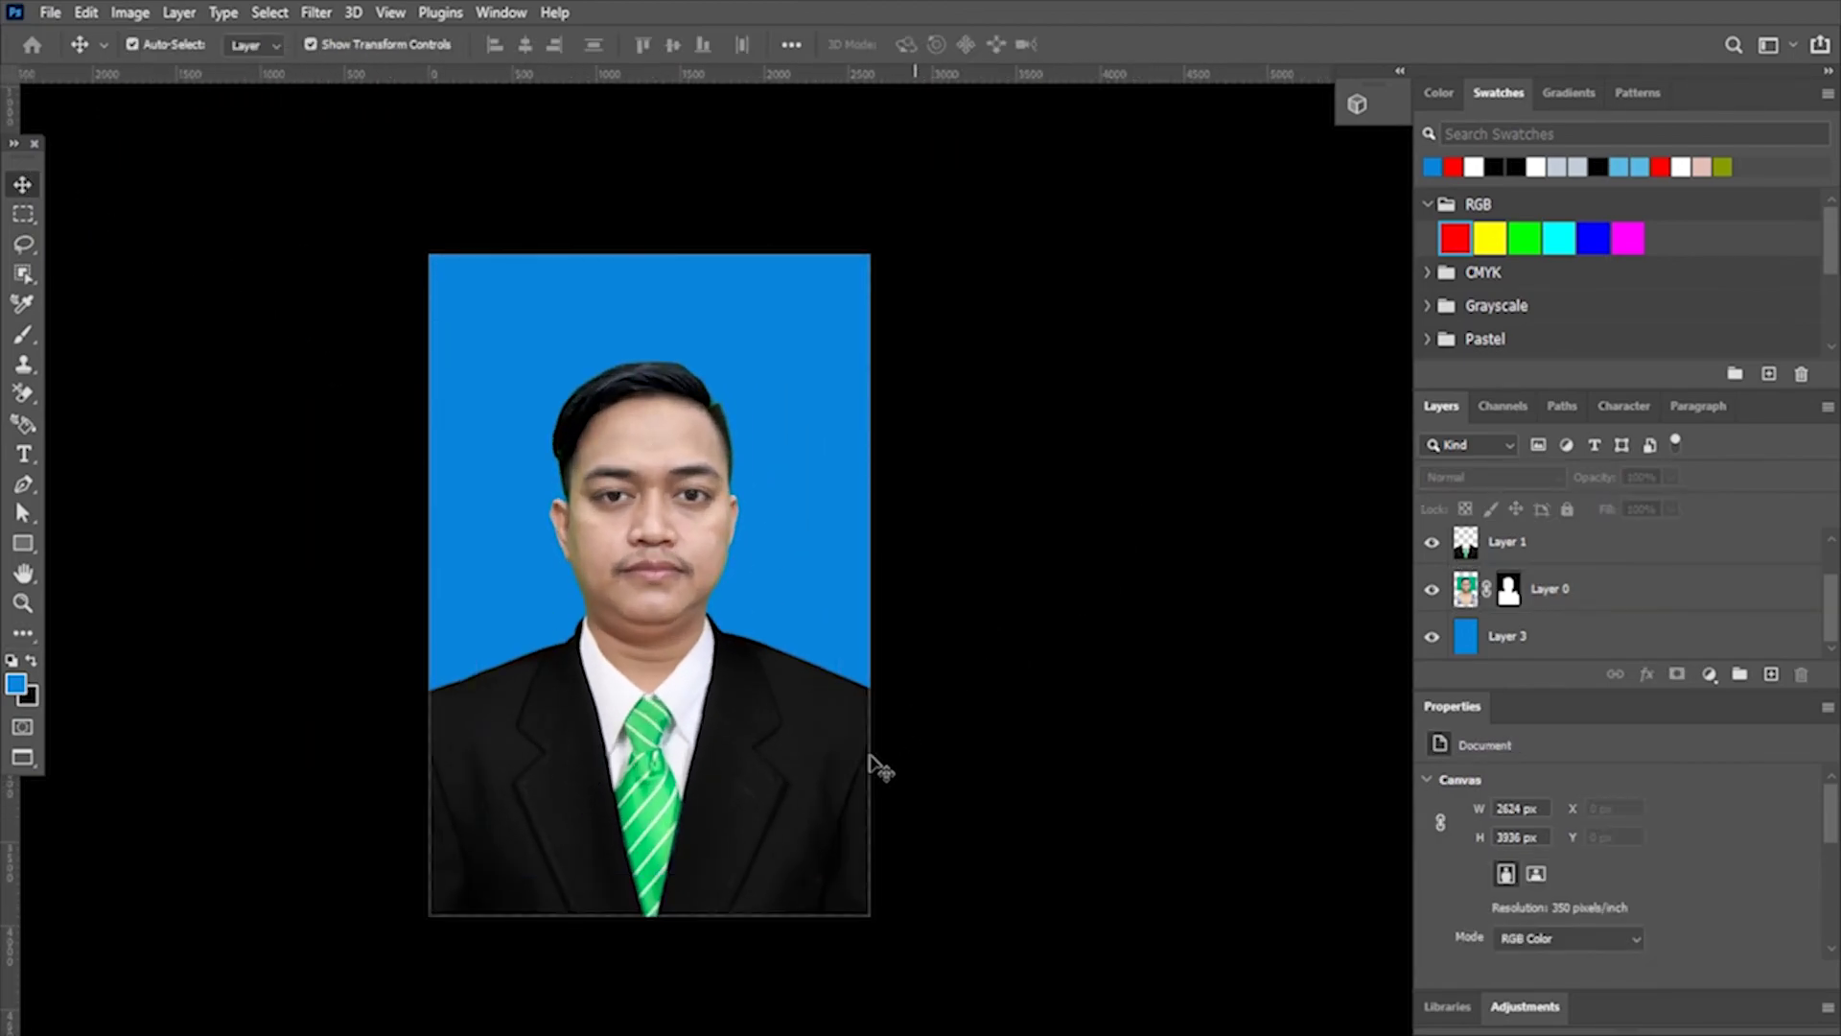
scroll(493, 662, "up", 2, "alt")
scroll(495, 676, "up", 1, "alt")
scroll(503, 671, "down", 3, "alt")
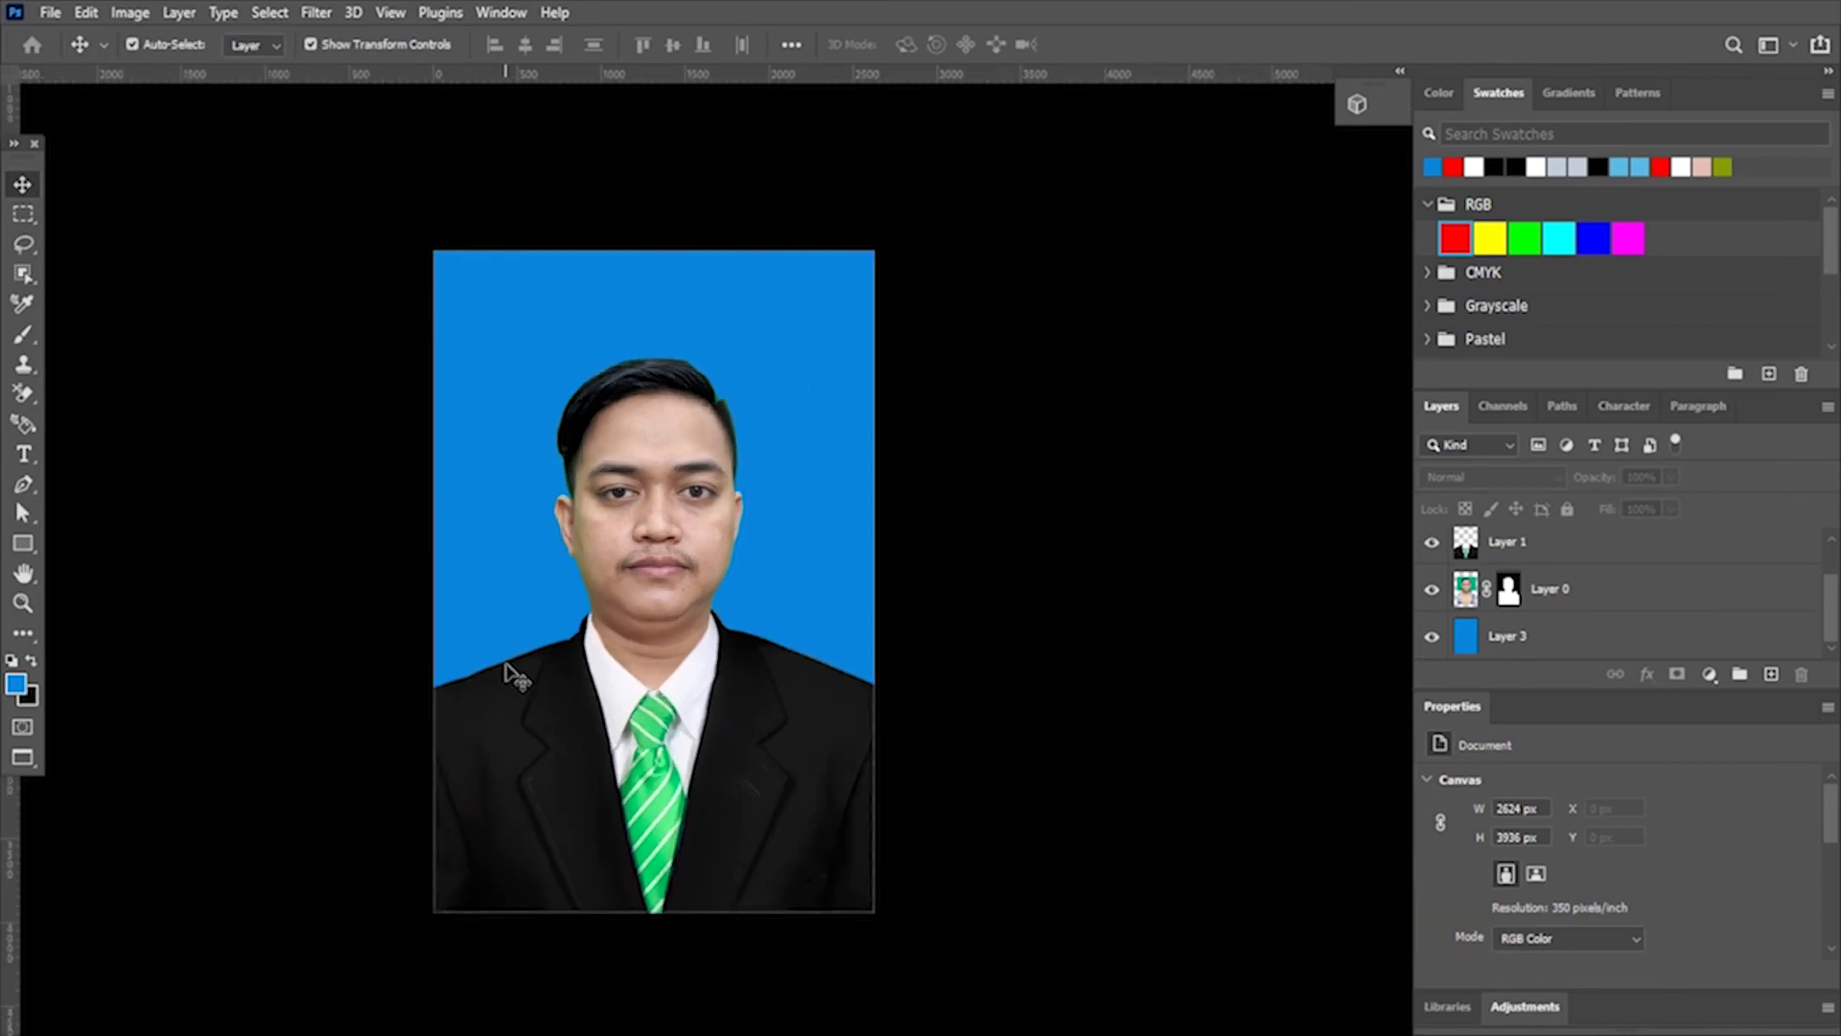
scroll(509, 671, "down", 2, "alt")
scroll(458, 705, "up", 3, "alt")
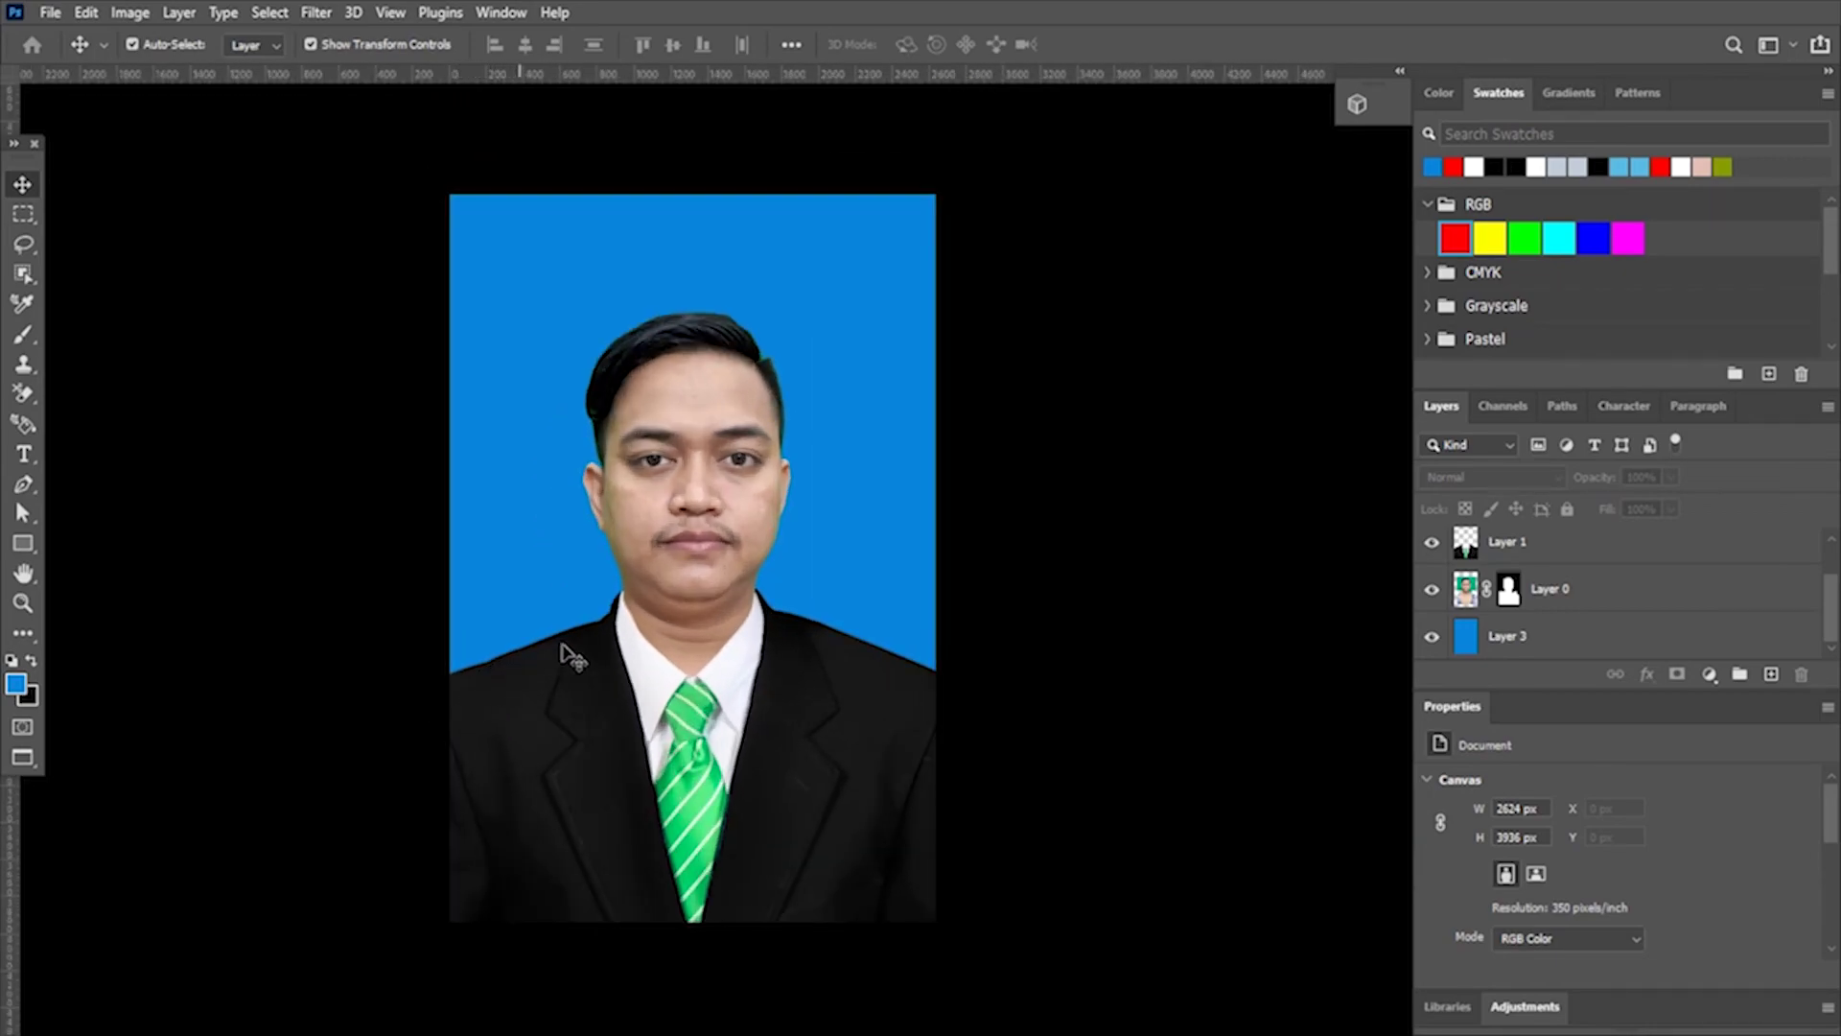
Set up a 4 by 6 crop and drag its top edge down above the head
key("c")
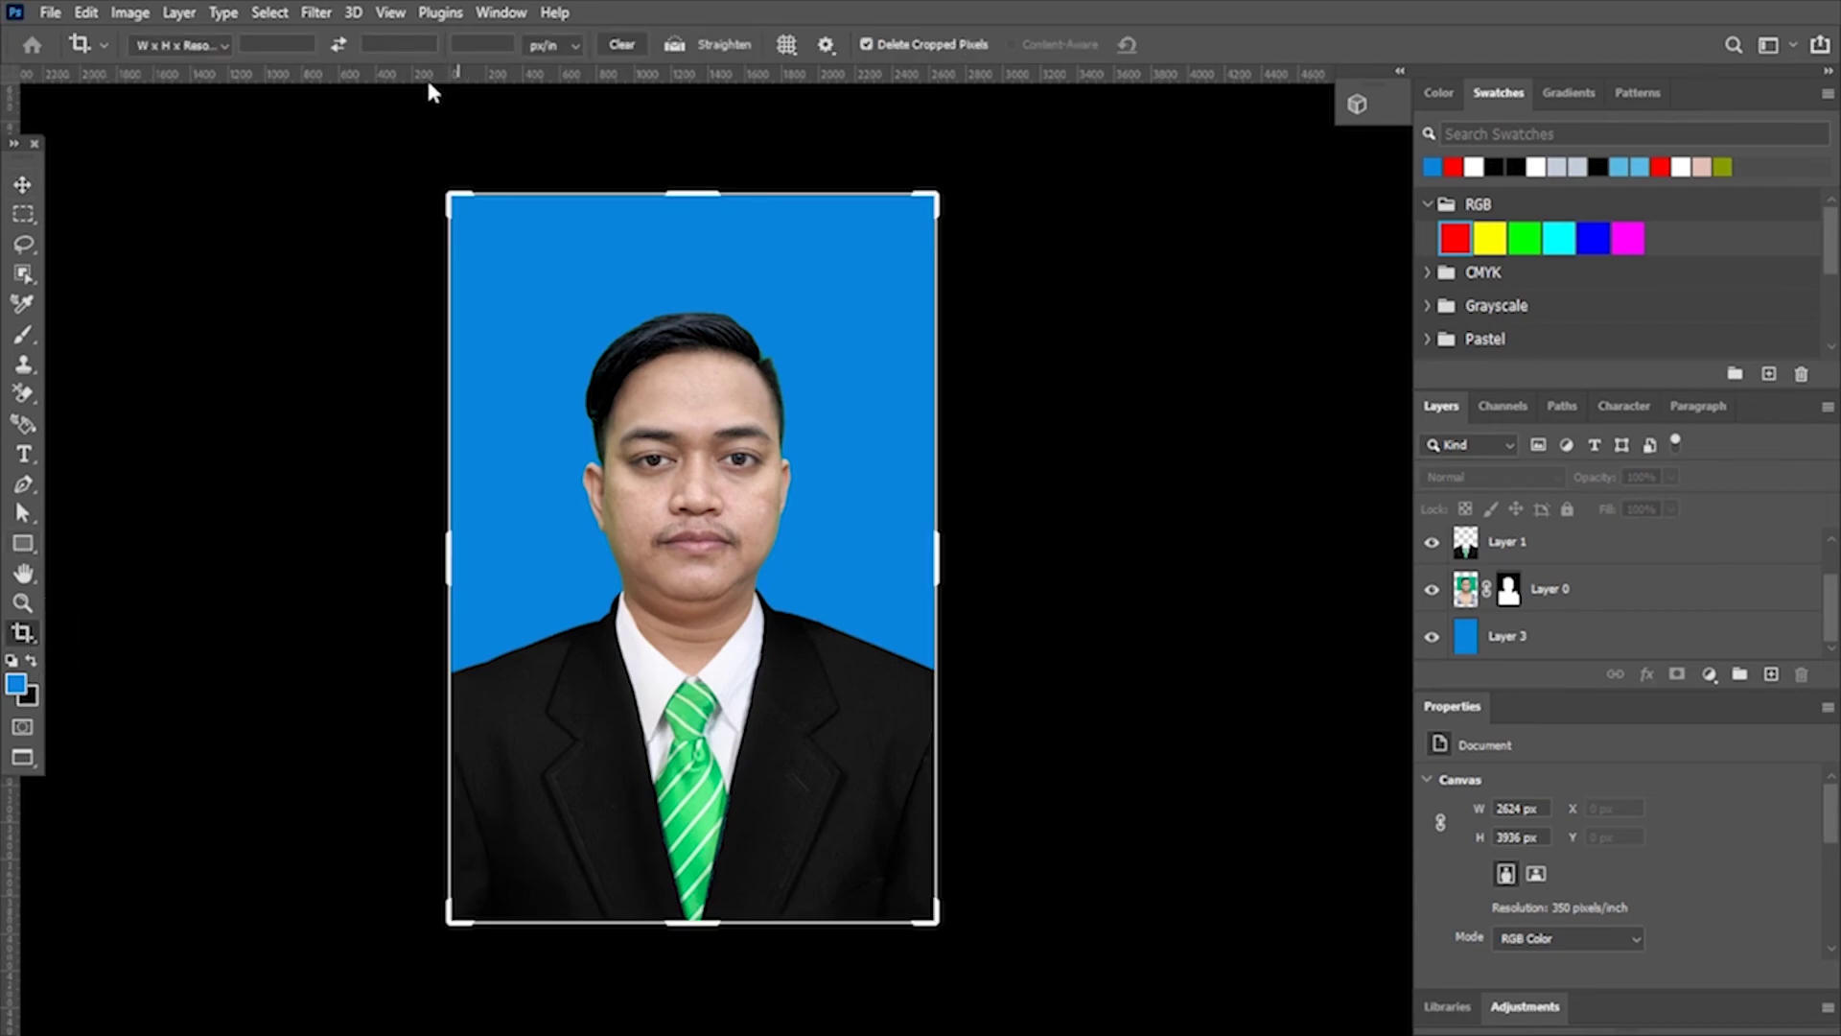
left_click(282, 41)
type("4")
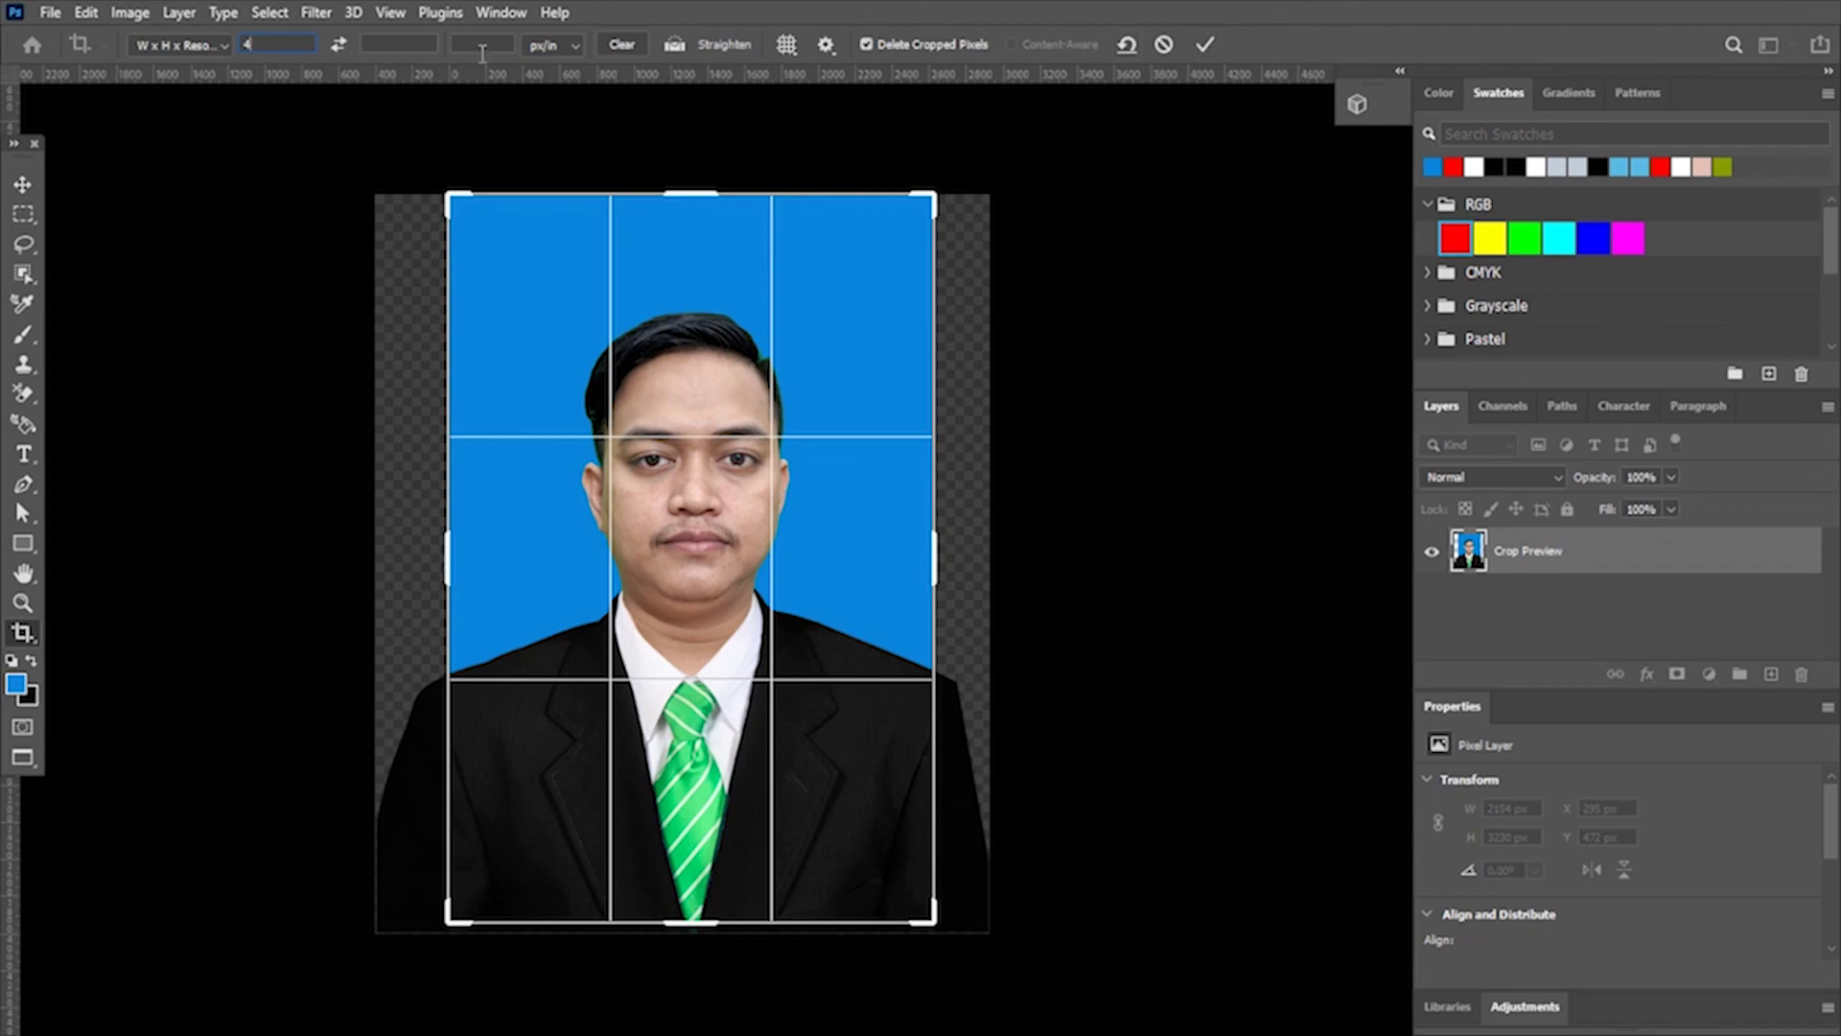
left_click(397, 42)
type("6")
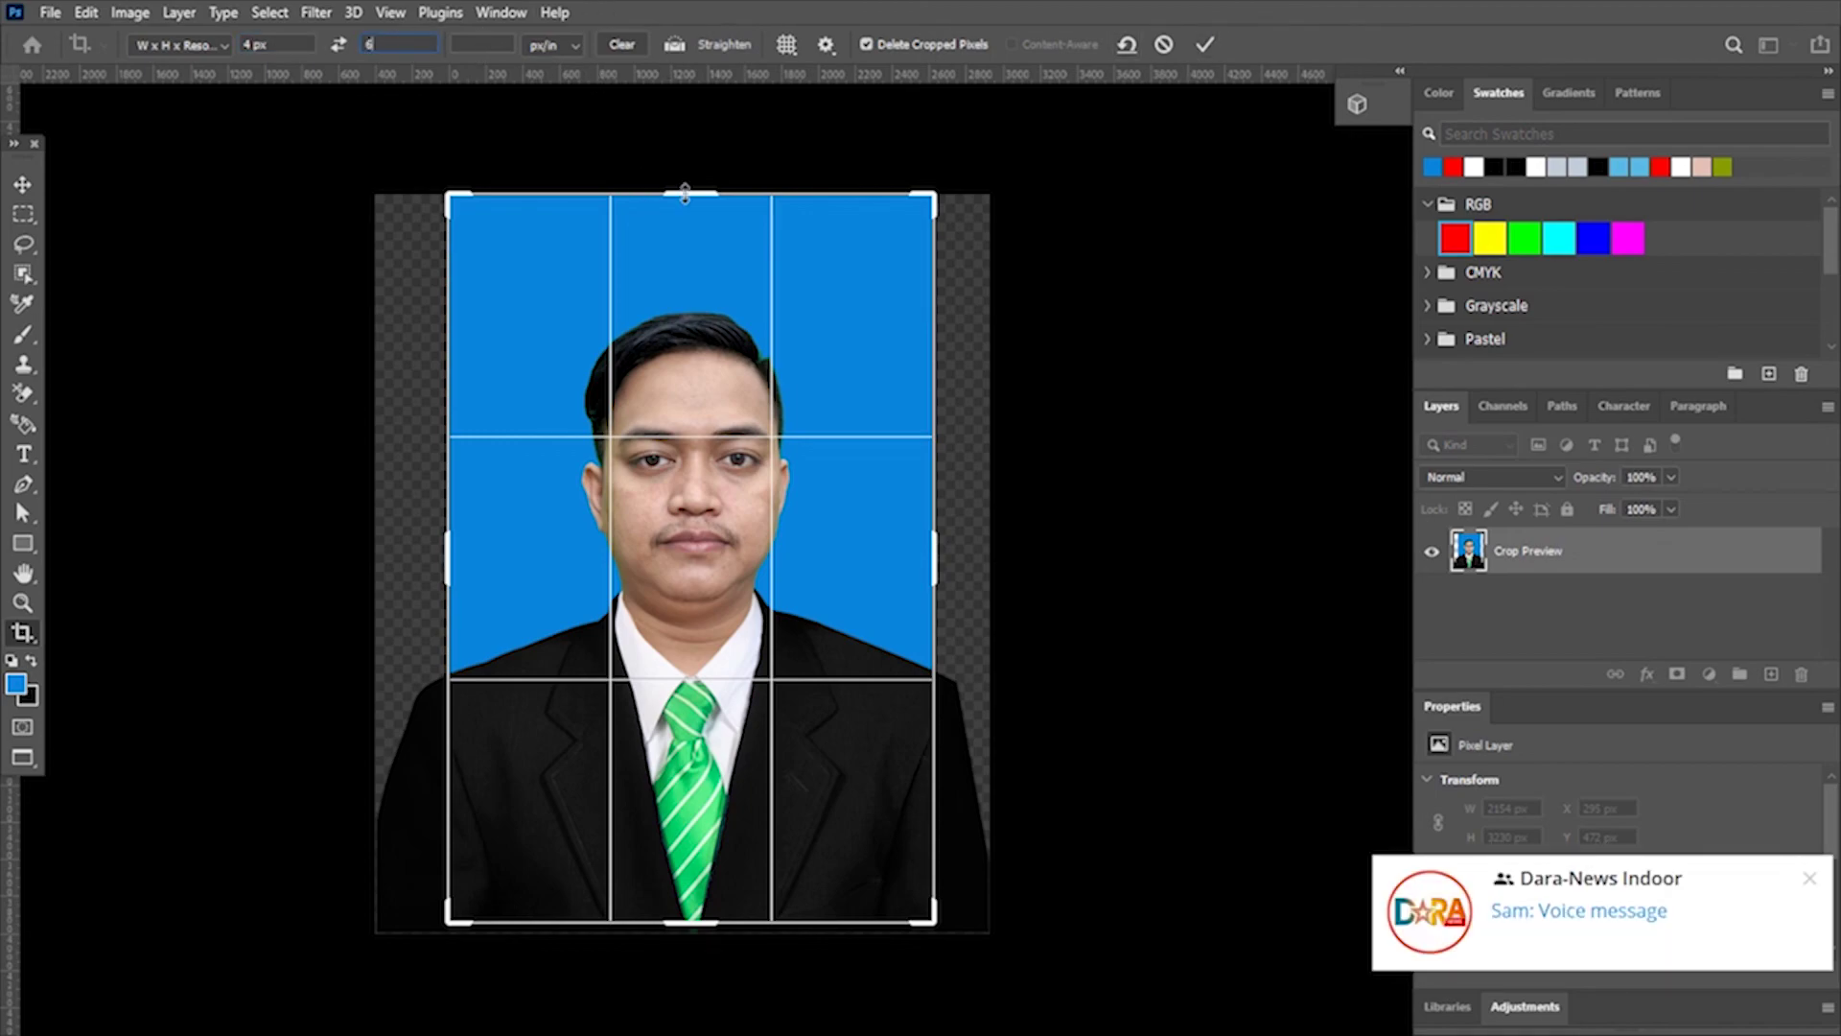
left_click_drag(694, 189, 694, 174)
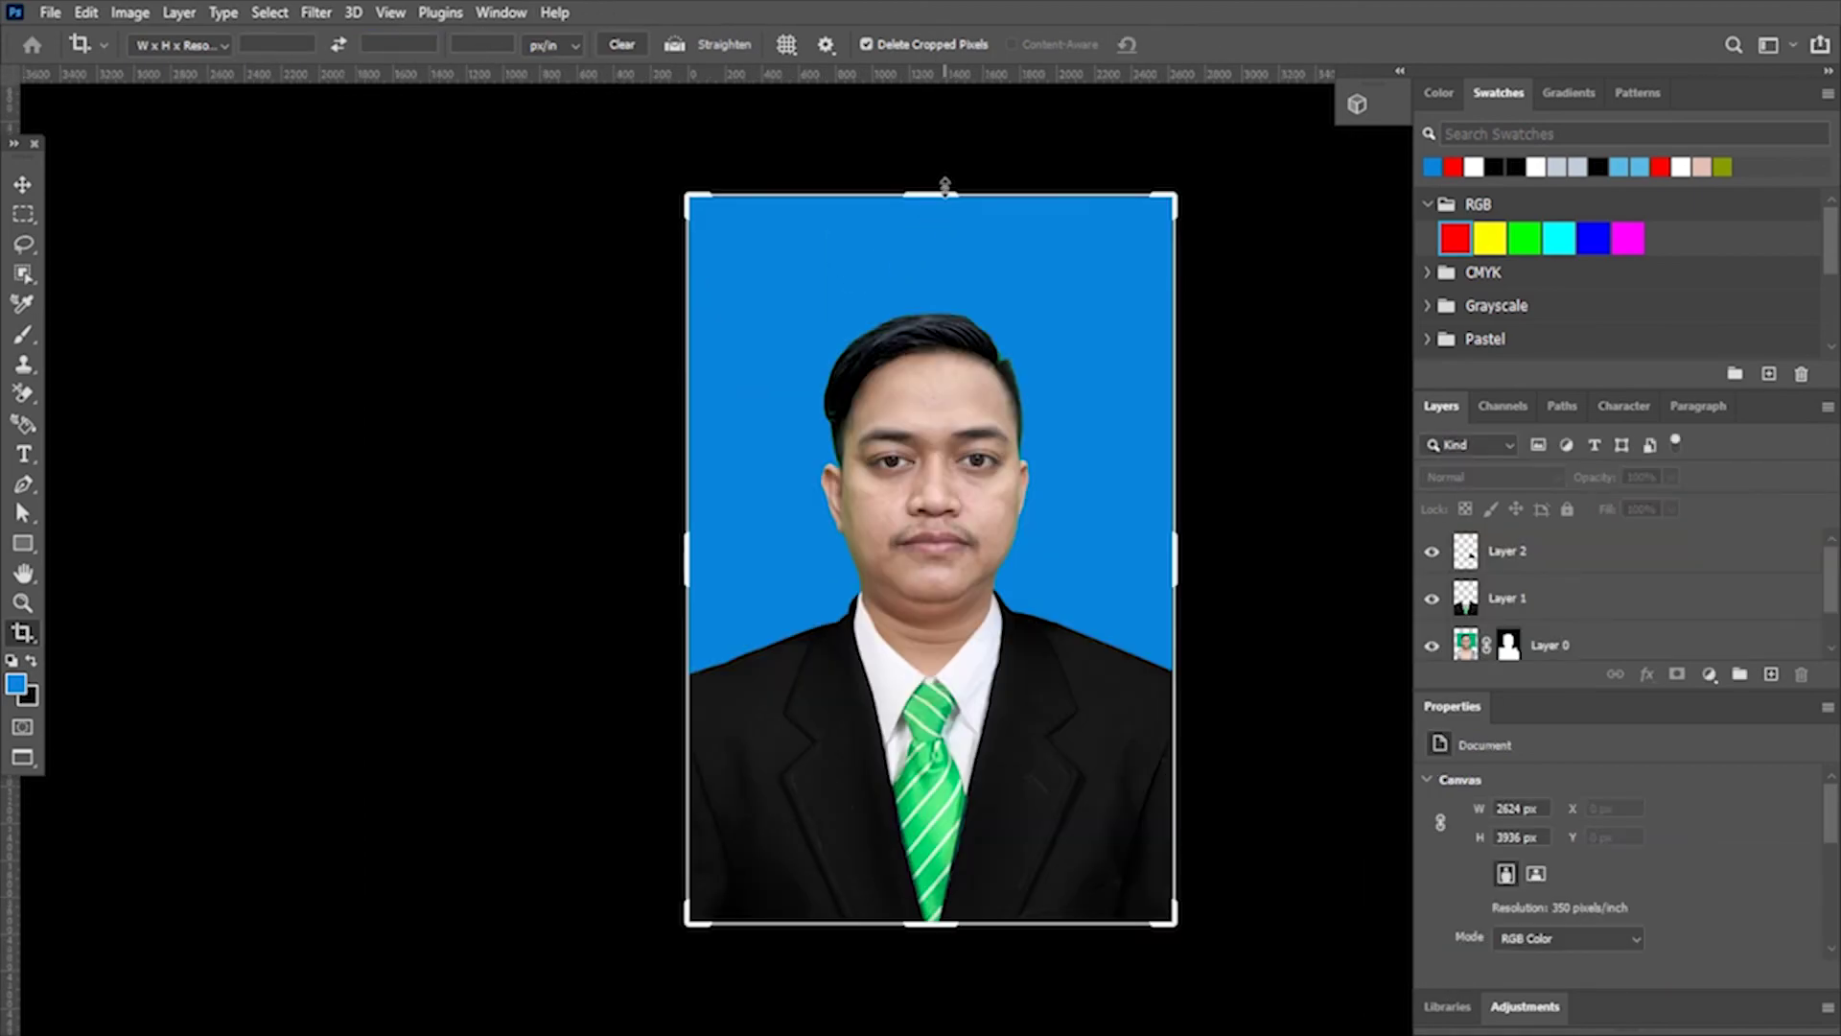
left_click_drag(945, 187, 947, 237)
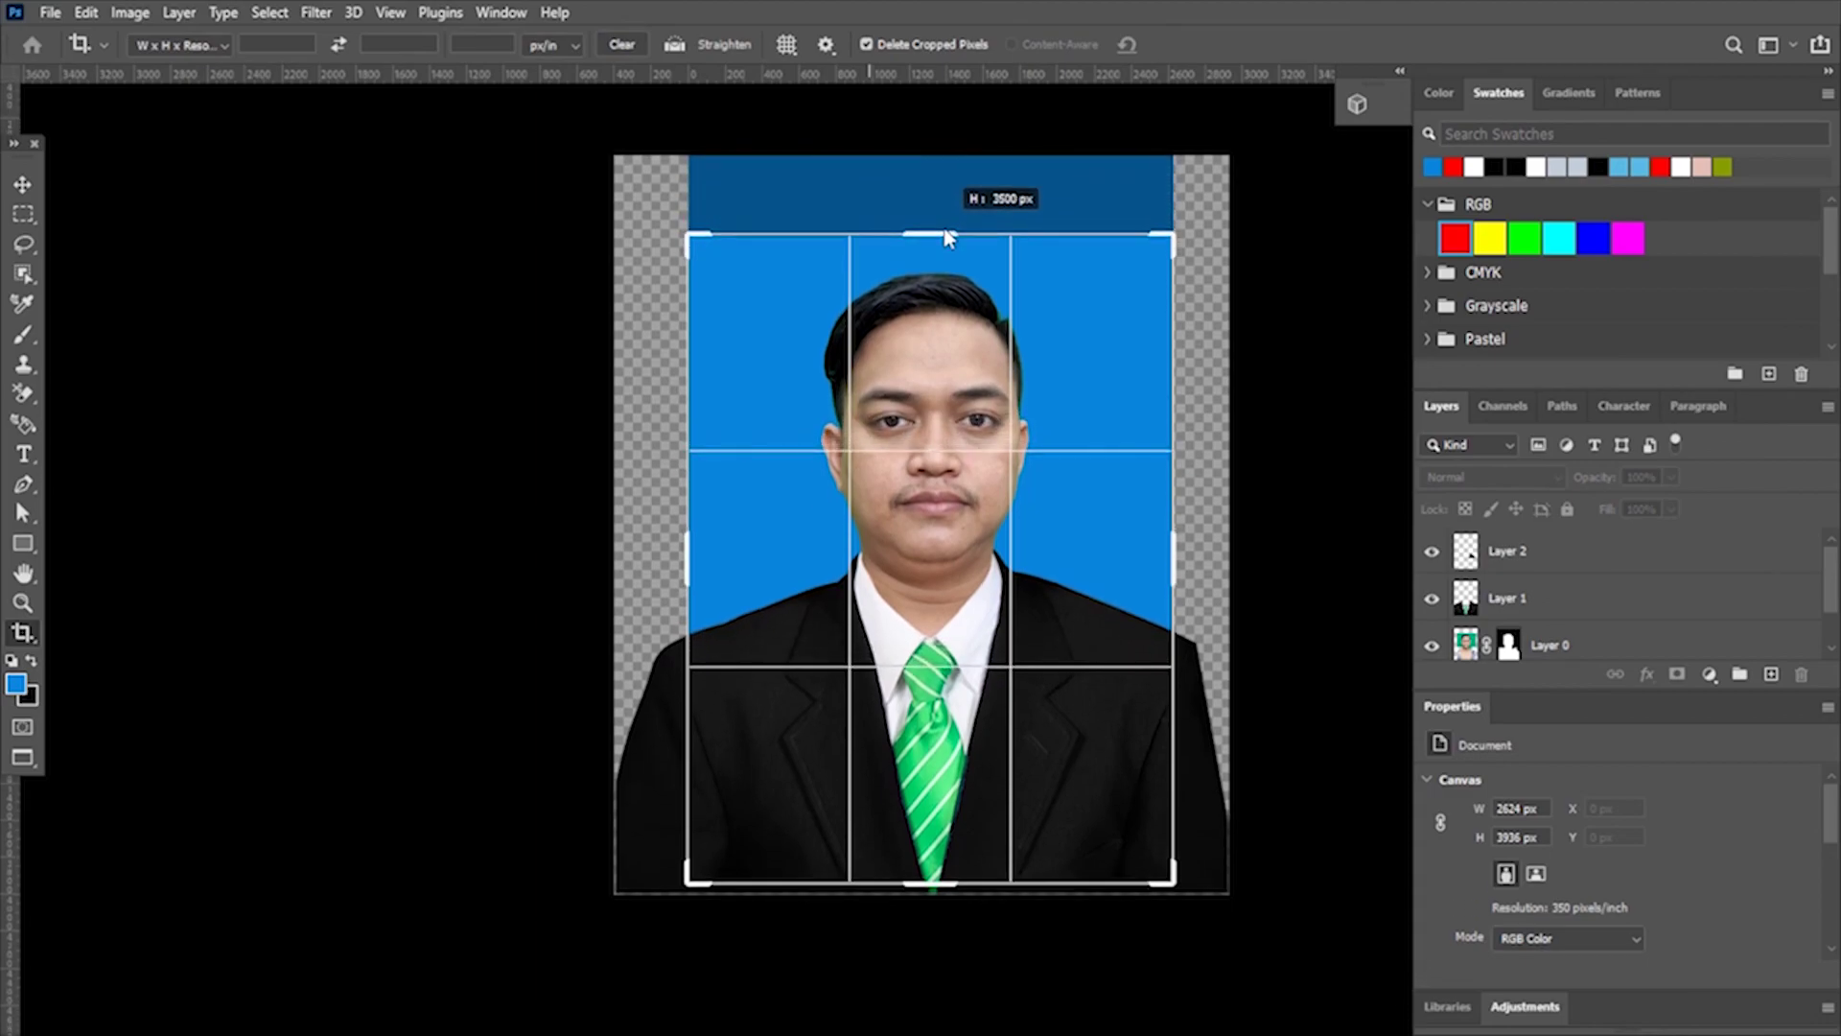